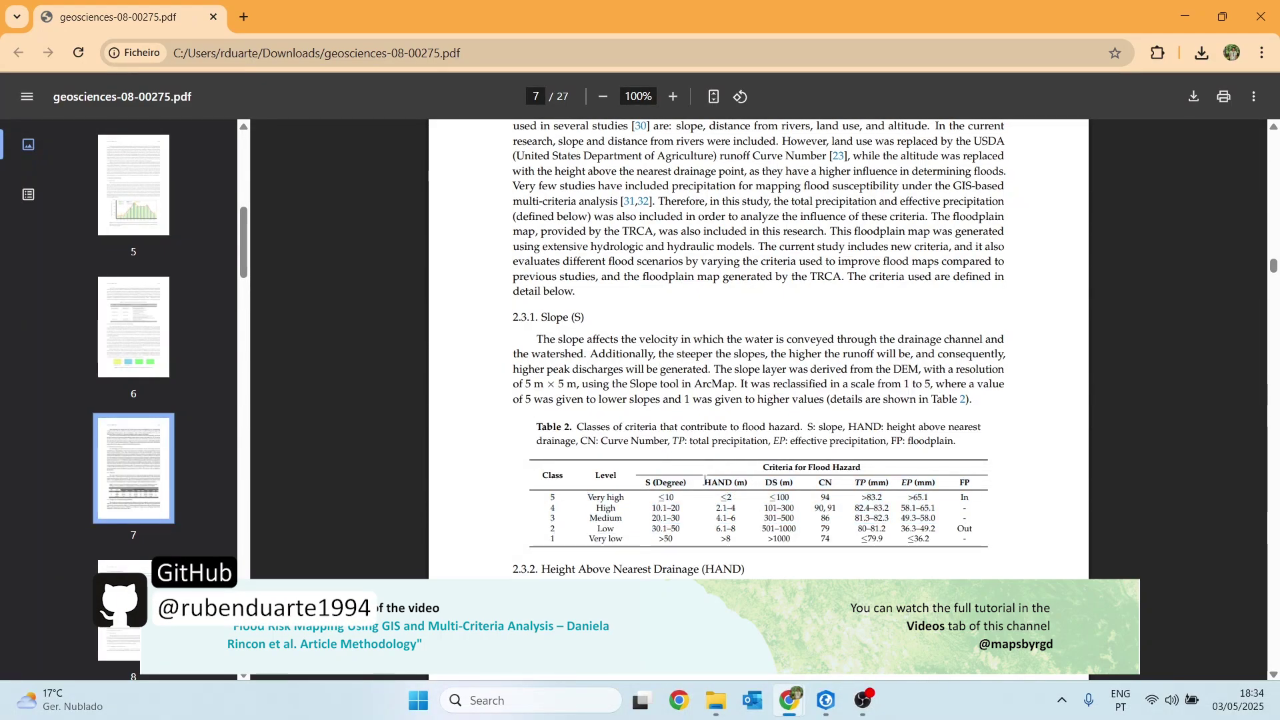
- Highlight Table 2's HAND column, the section 2.3.2 HAND heading and the reclassification sentence in the paper
{"action": "left_click_drag", "start_coordinate": [730, 484], "coordinate": [745, 485]}
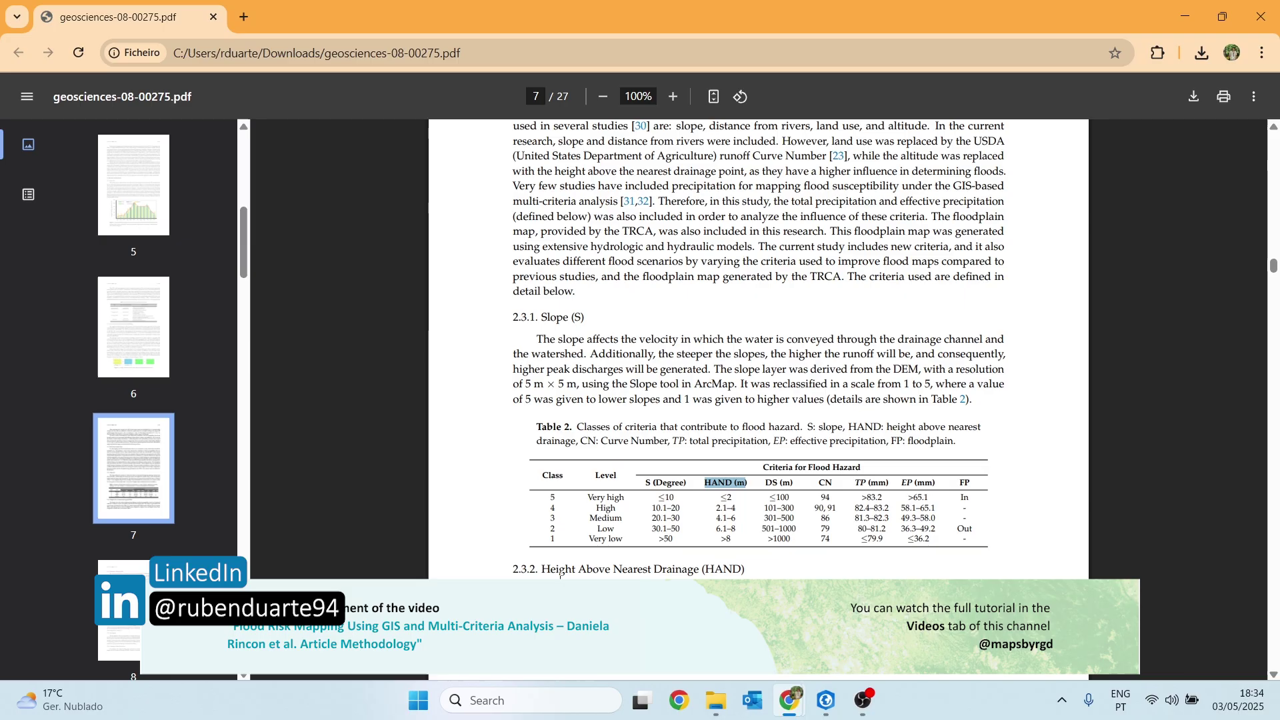
{"action": "left_click_drag", "start_coordinate": [559, 571], "coordinate": [703, 575]}
{"action": "scroll", "coordinate": [600, 331], "scroll_direction": "down", "scroll_amount": 5}
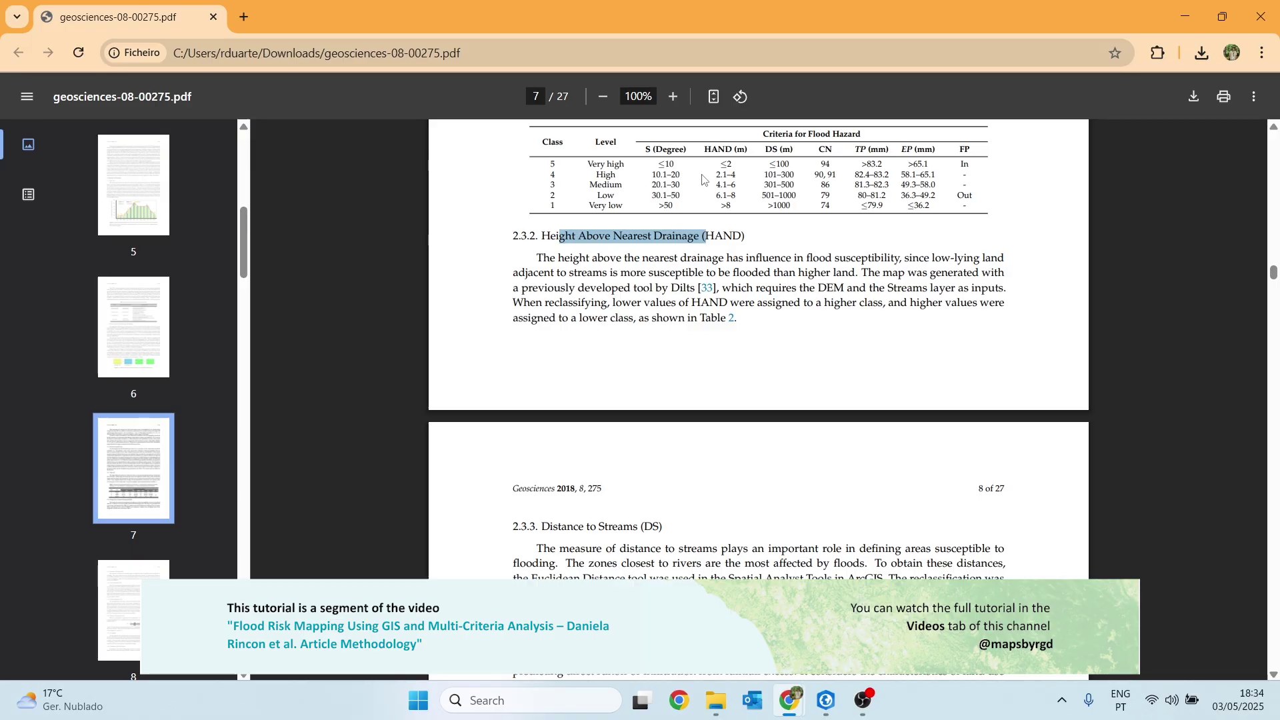
{"action": "left_click_drag", "start_coordinate": [541, 237], "coordinate": [601, 234]}
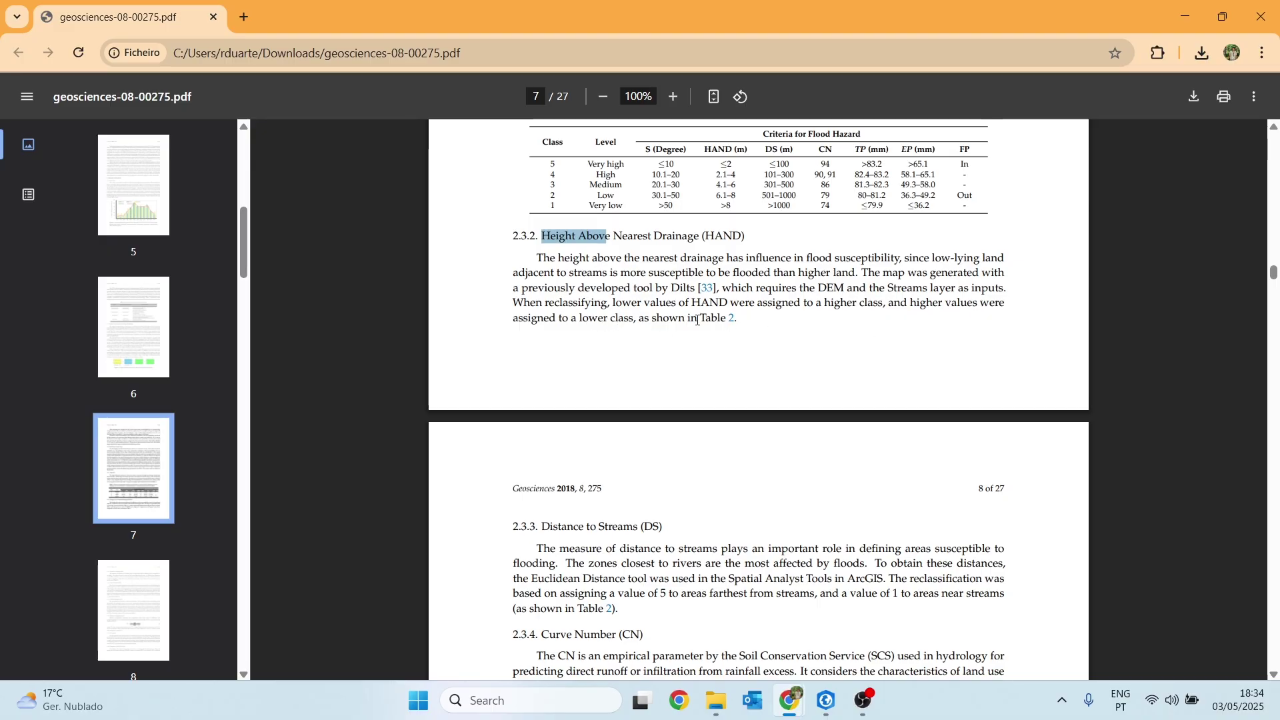
{"action": "left_click_drag", "start_coordinate": [725, 164], "coordinate": [713, 244]}
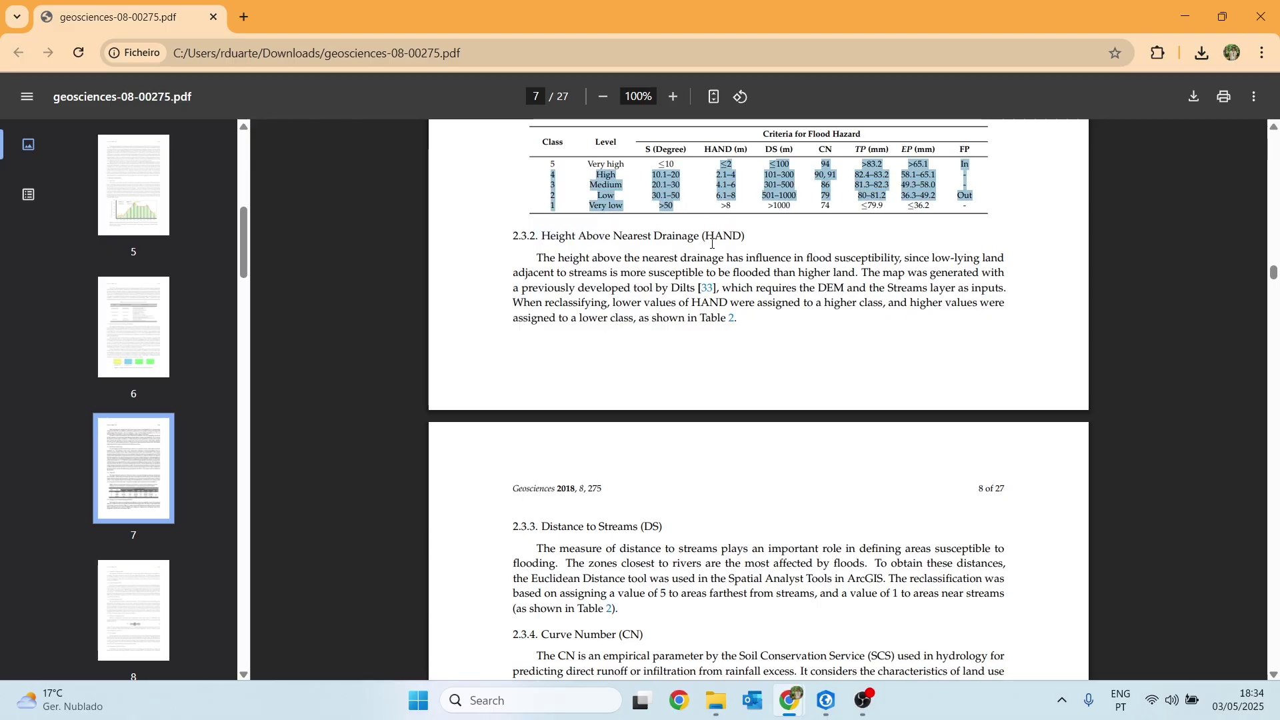
{"action": "left_click", "coordinate": [653, 296]}
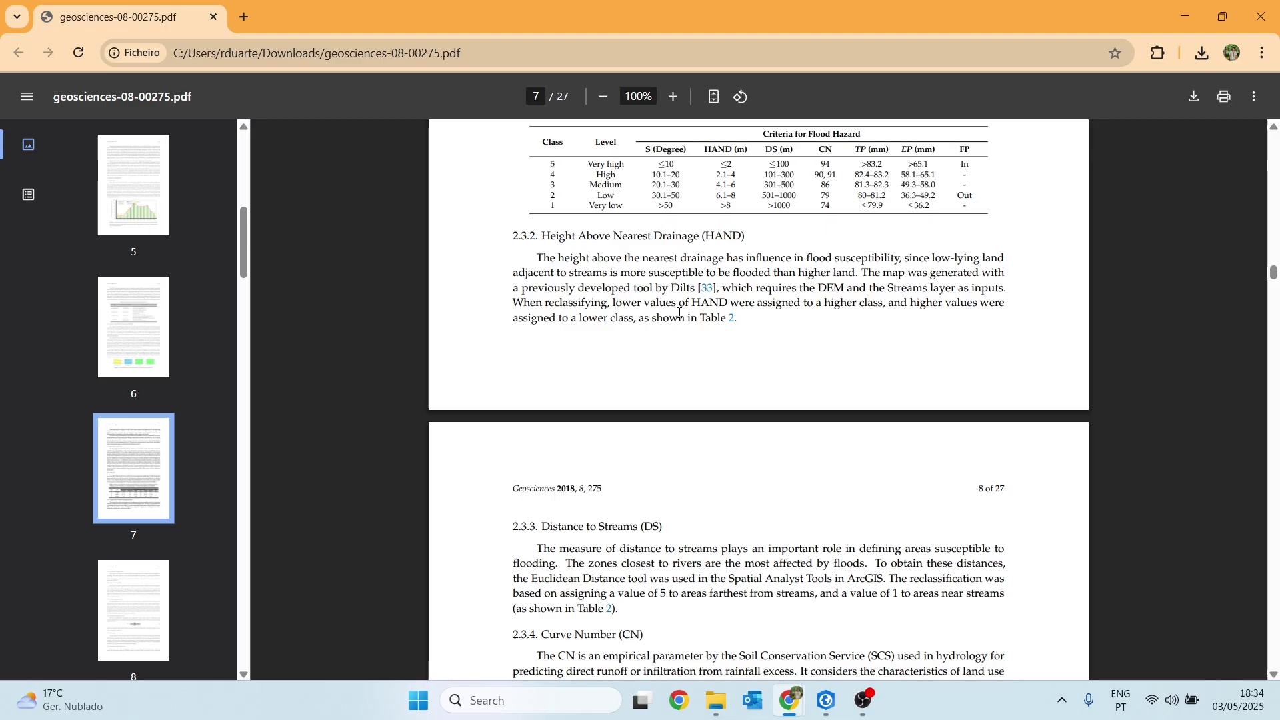
{"action": "left_click_drag", "start_coordinate": [684, 304], "coordinate": [727, 304]}
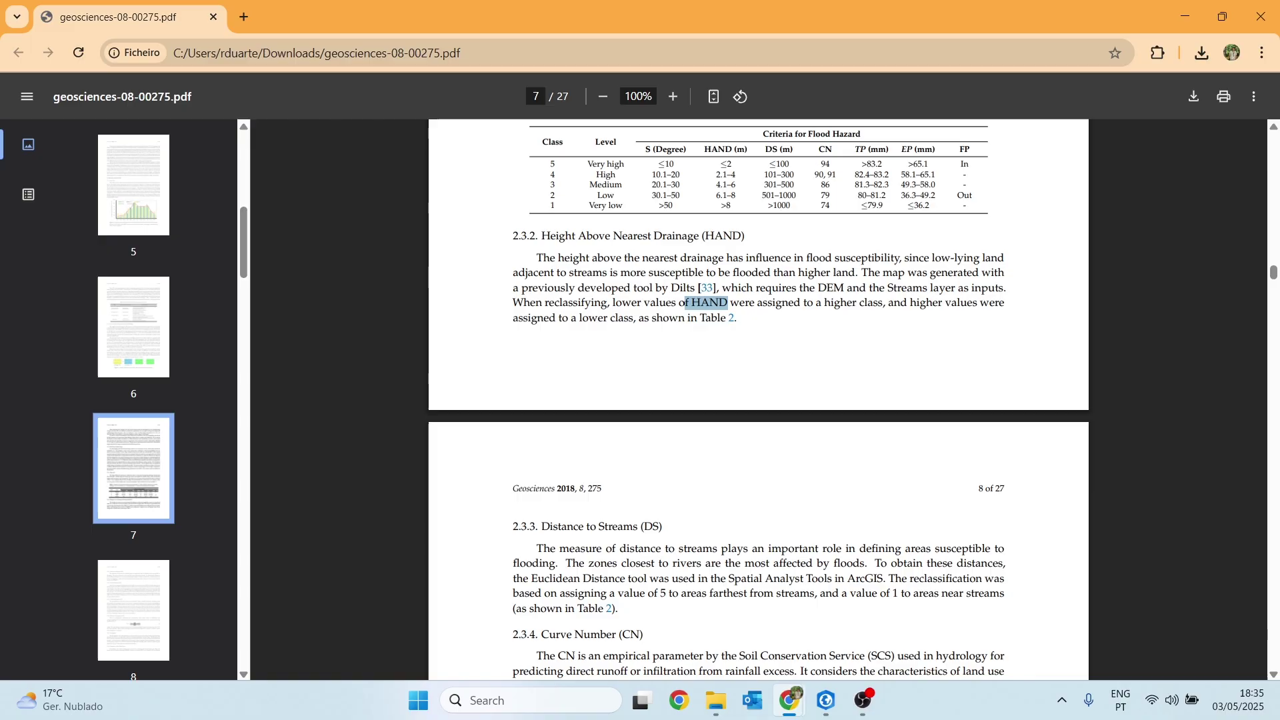
- Back in ArcGIS Pro, open the Fill tool and set dem as the input surface raster
{"action": "left_click", "coordinate": [1181, 16]}
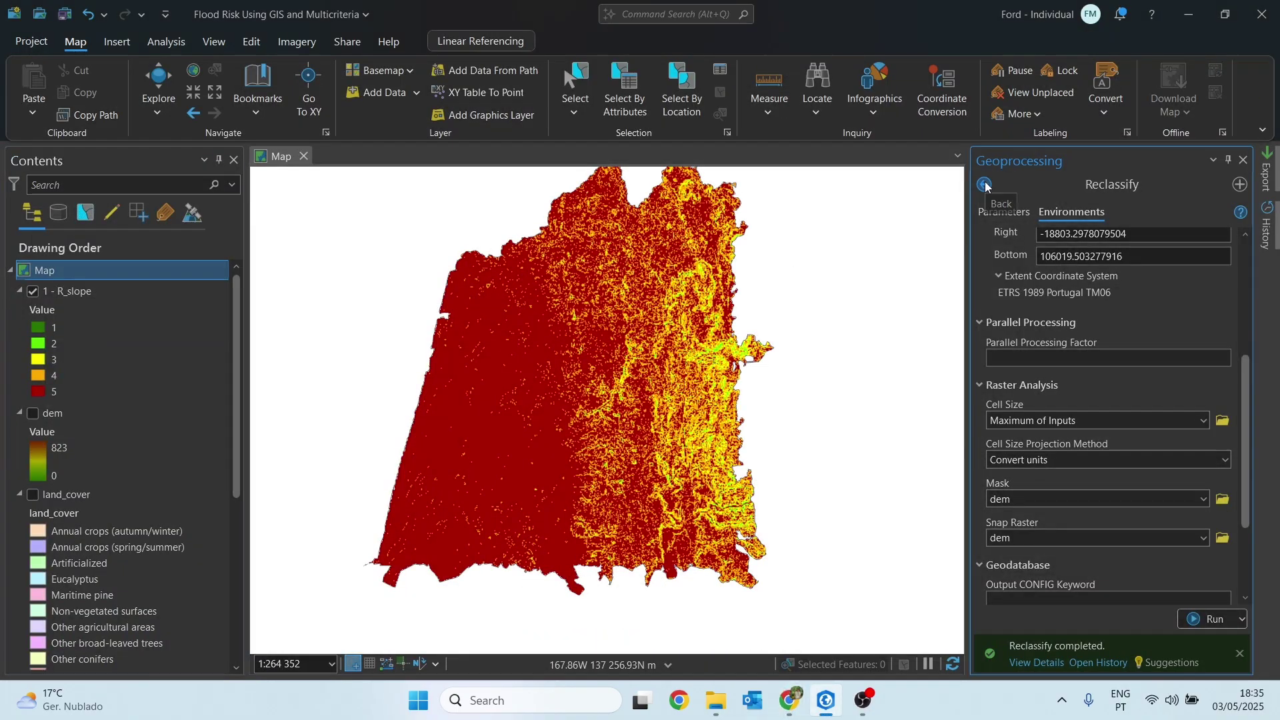
{"action": "left_click", "coordinate": [1005, 212]}
{"action": "left_click", "coordinate": [991, 188]}
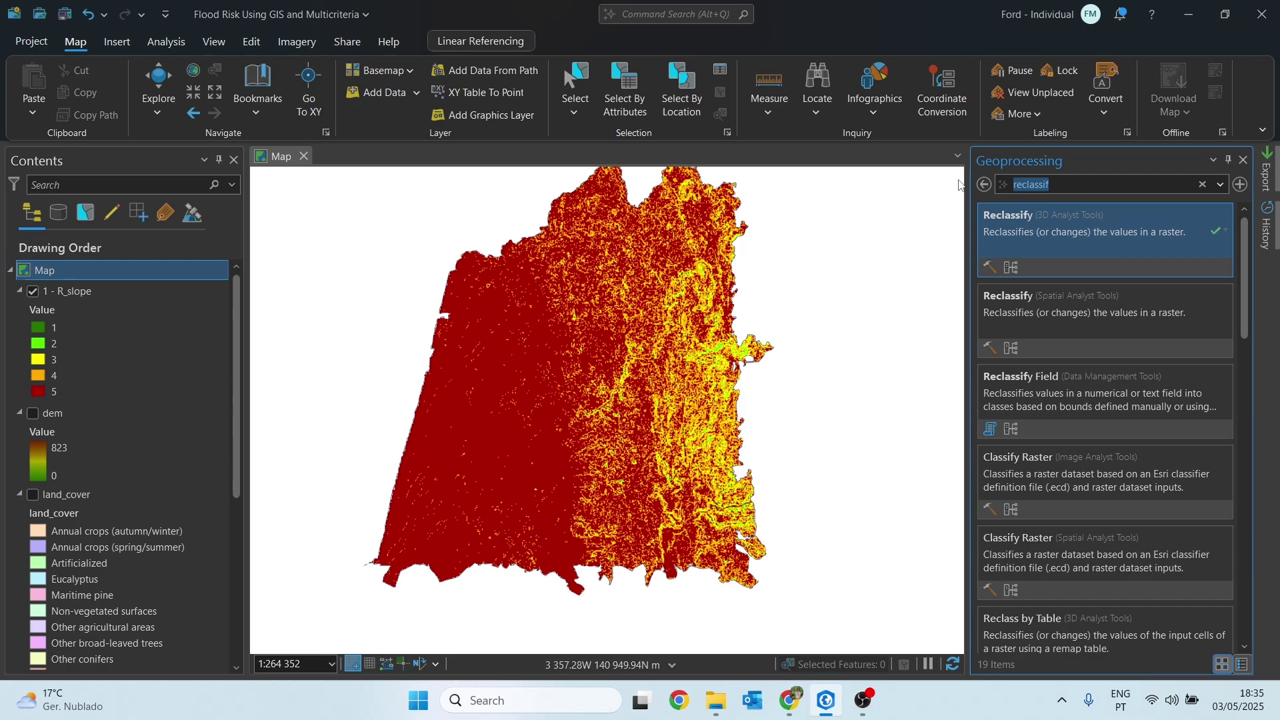
{"action": "type", "text": "fill"}
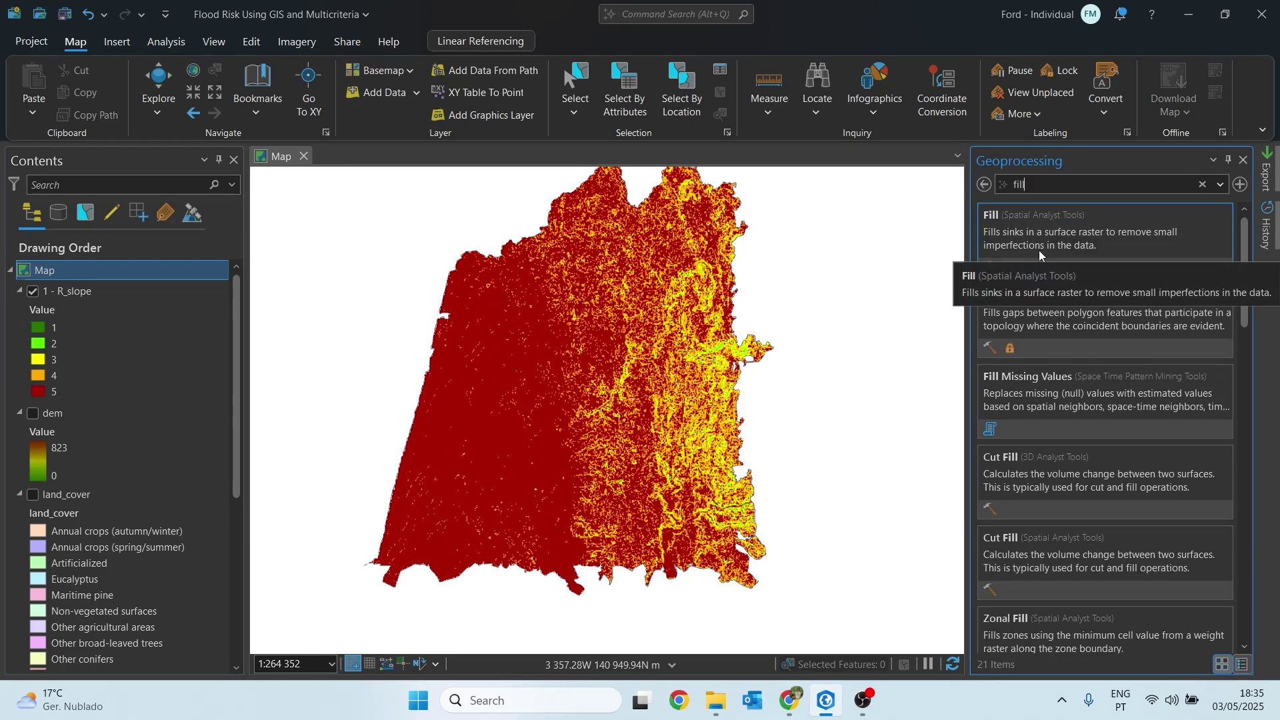
{"action": "left_click", "coordinate": [1038, 247]}
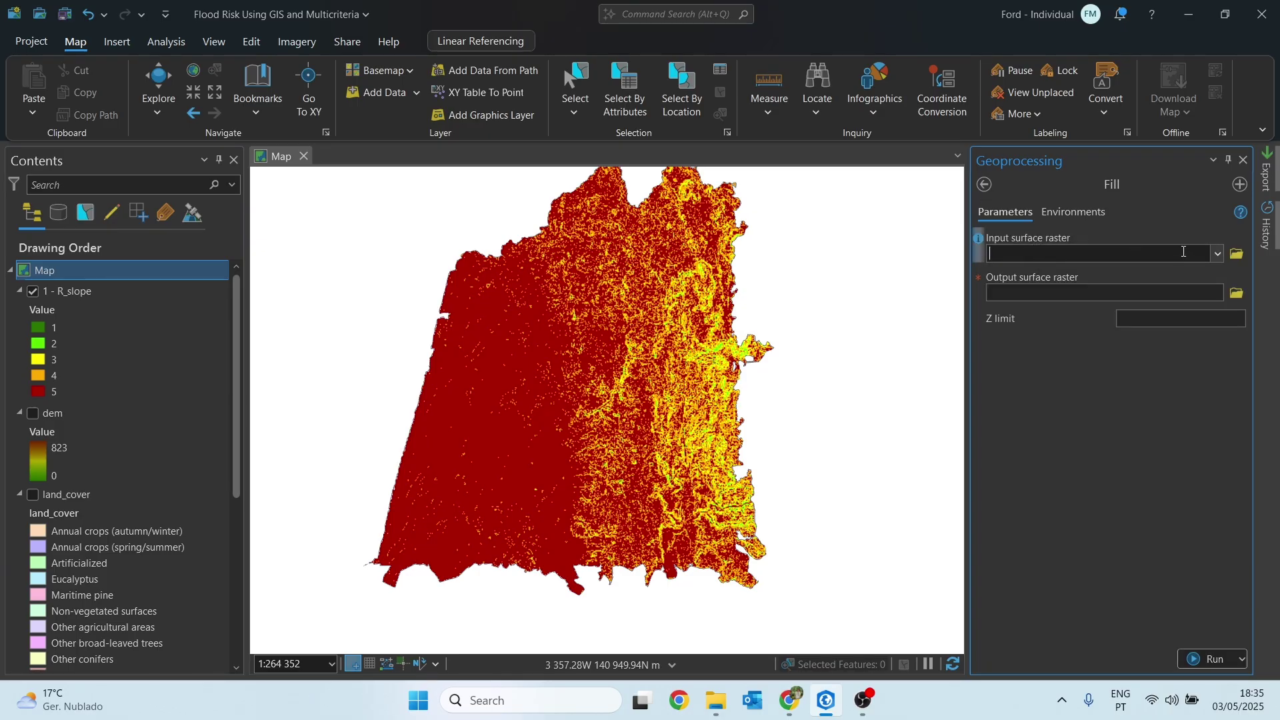
{"action": "left_click", "coordinate": [1216, 256]}
{"action": "left_click", "coordinate": [1022, 291]}
- Save the Fill output as 'fill' in the Mid Data folder
{"action": "left_click", "coordinate": [1235, 293]}
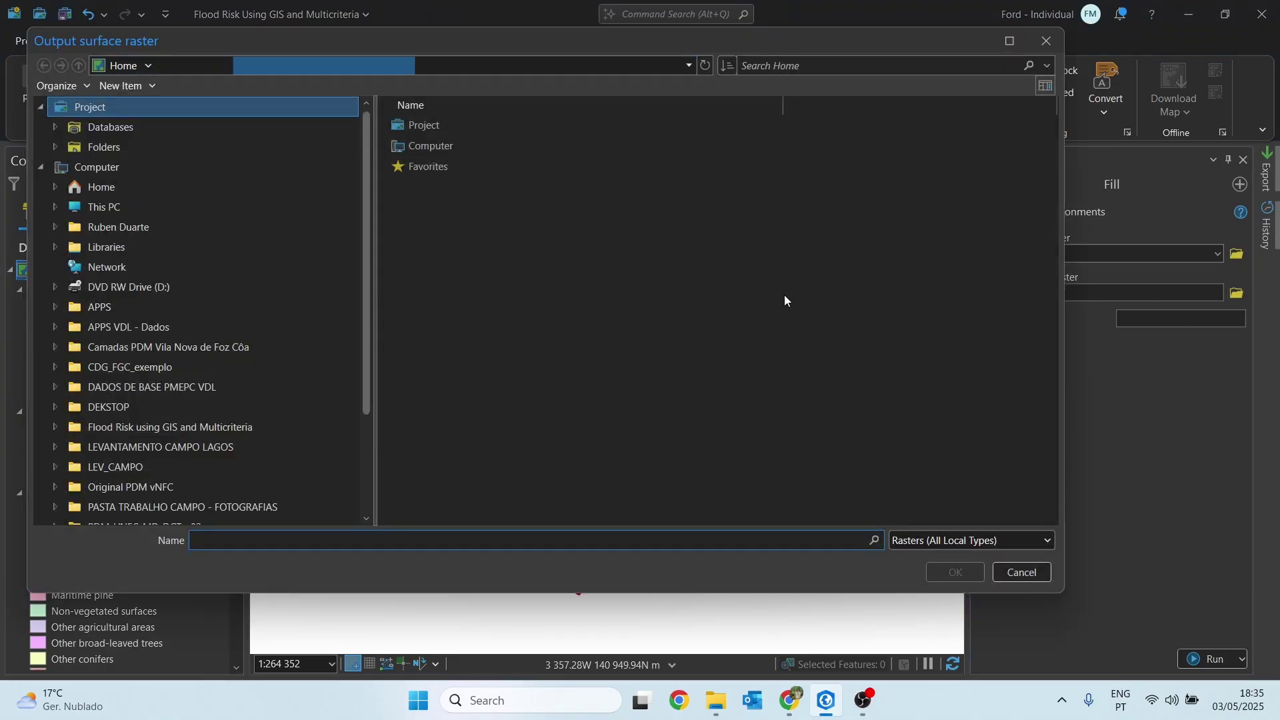
{"action": "left_click", "coordinate": [154, 147]}
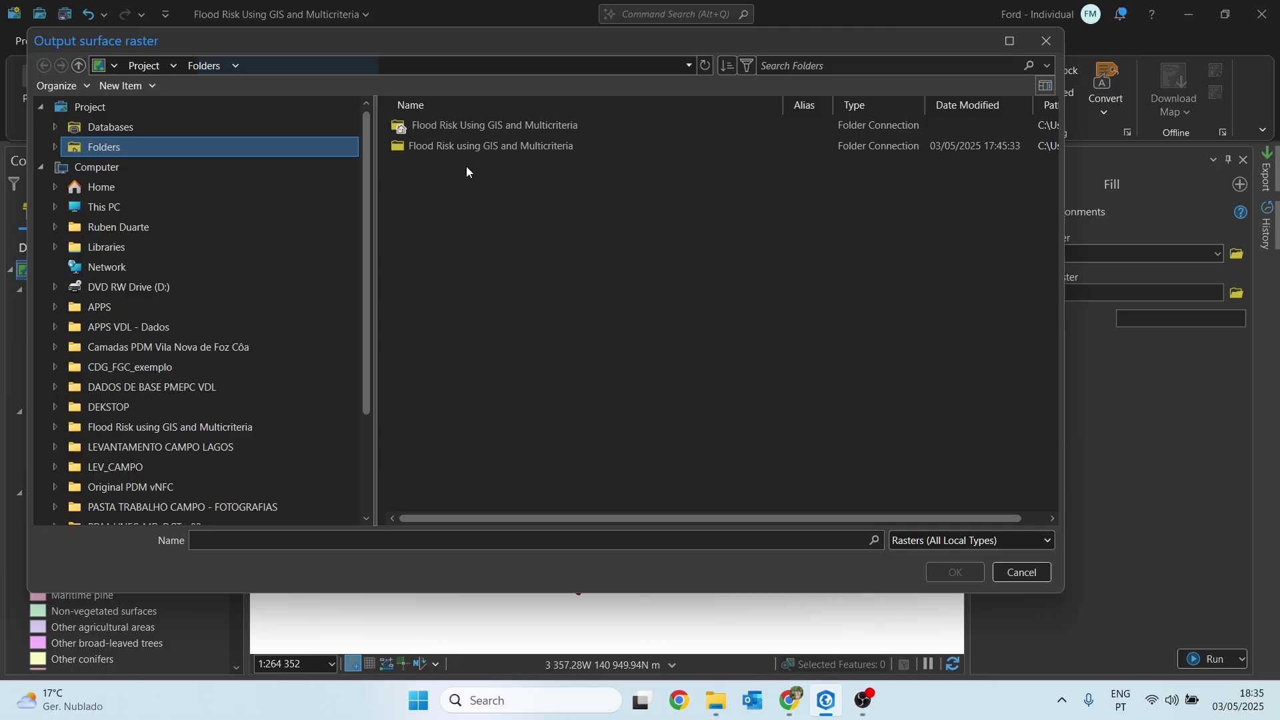
{"action": "double_click", "coordinate": [457, 143]}
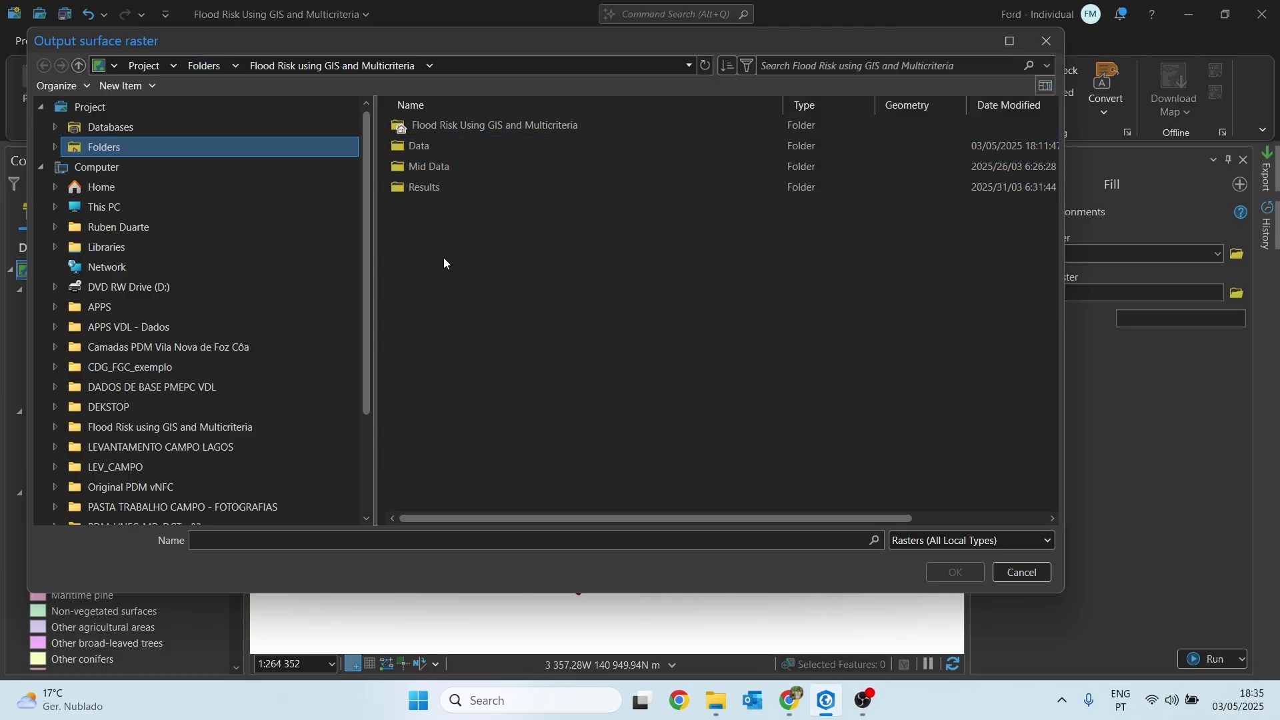
{"action": "double_click", "coordinate": [409, 167]}
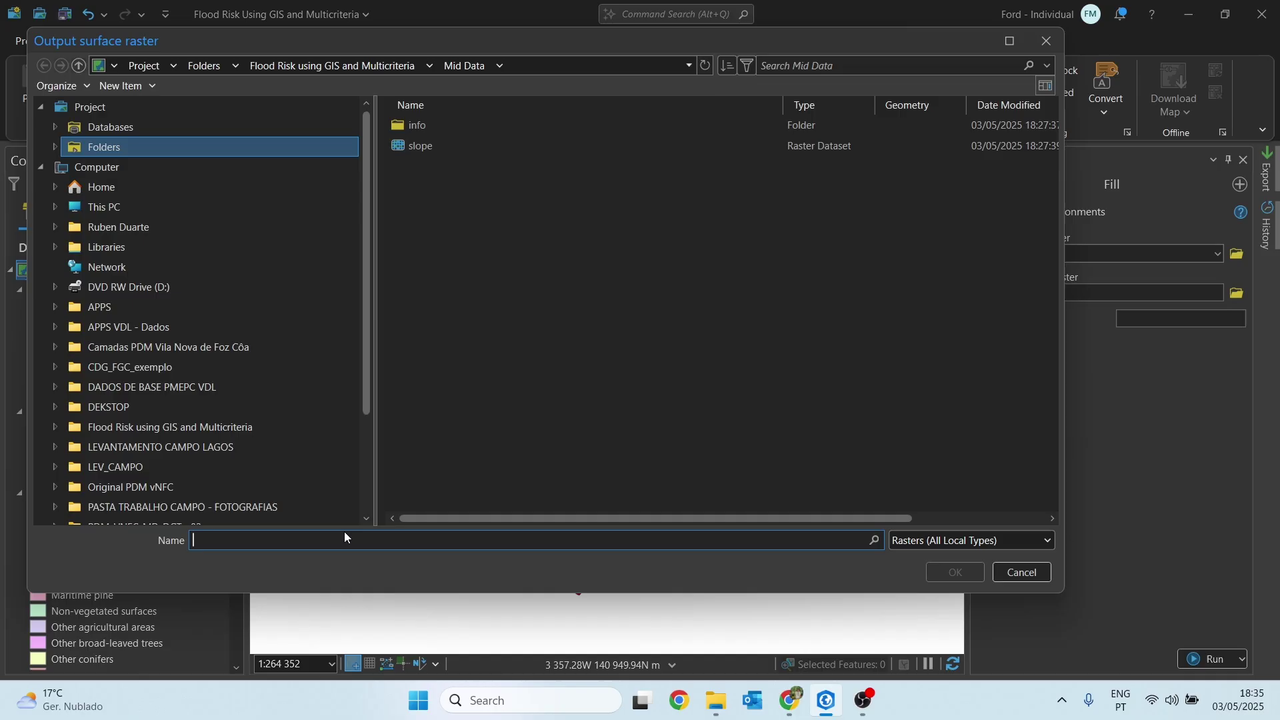
{"action": "type", "text": "fill"}
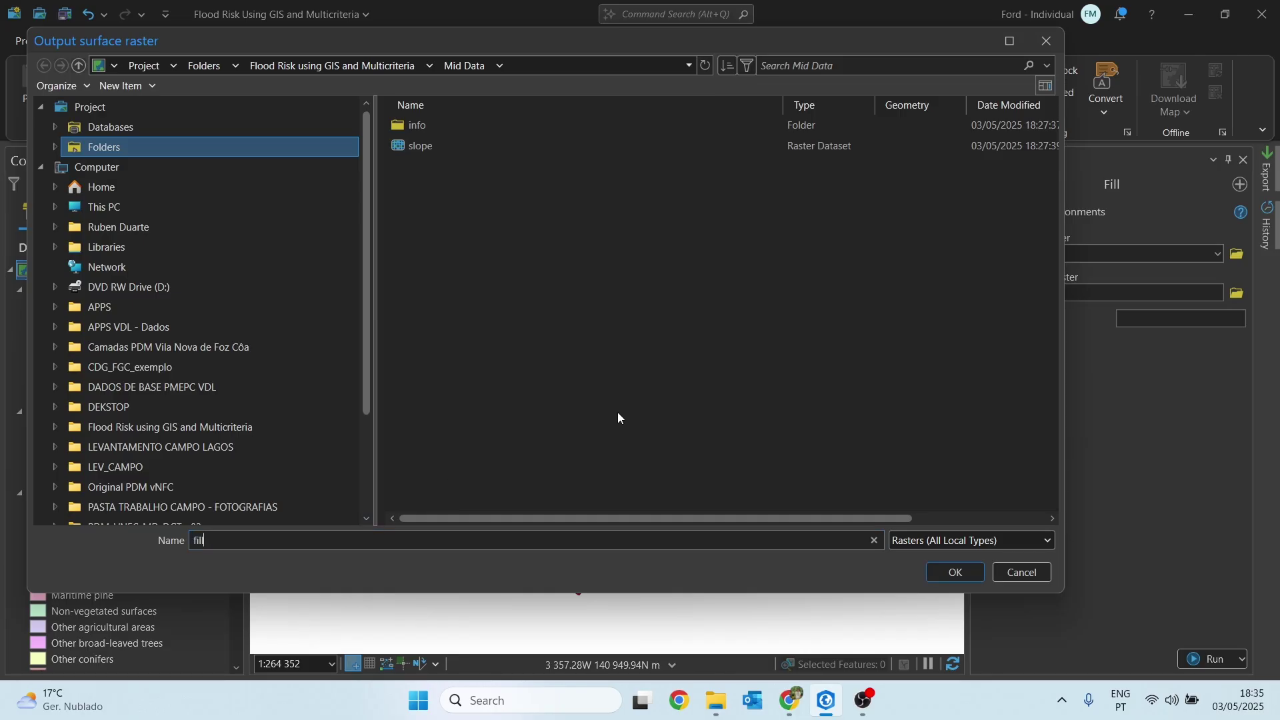
- Confirm 'fill' as the output and set the output coordinate system to Current Map
{"action": "left_click", "coordinate": [954, 572]}
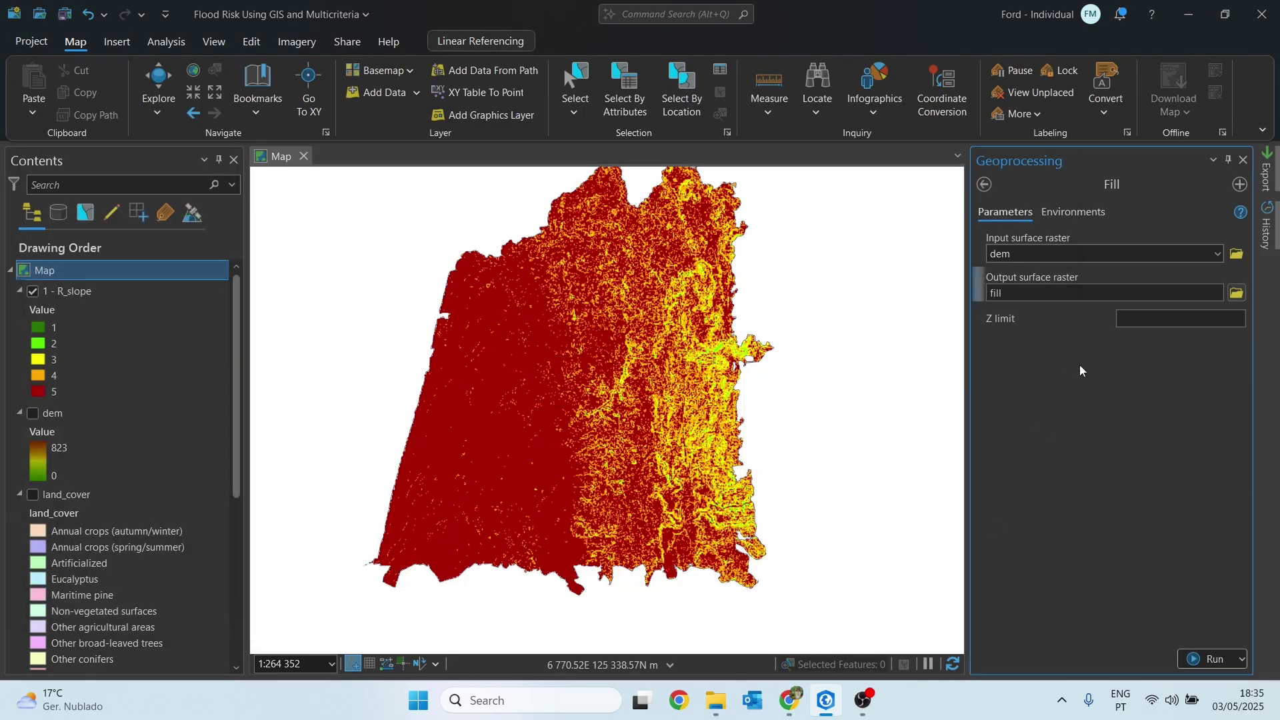
{"action": "left_click", "coordinate": [1074, 212]}
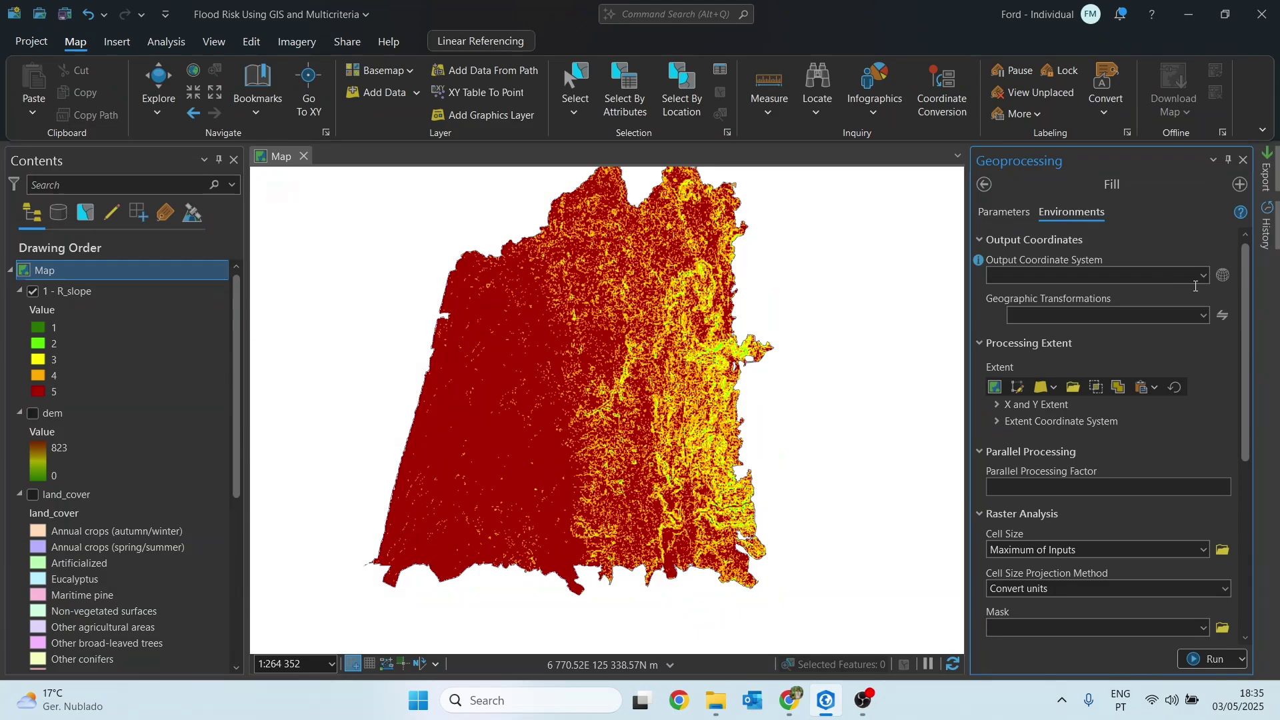
{"action": "left_click", "coordinate": [1199, 276]}
{"action": "left_click", "coordinate": [1071, 291]}
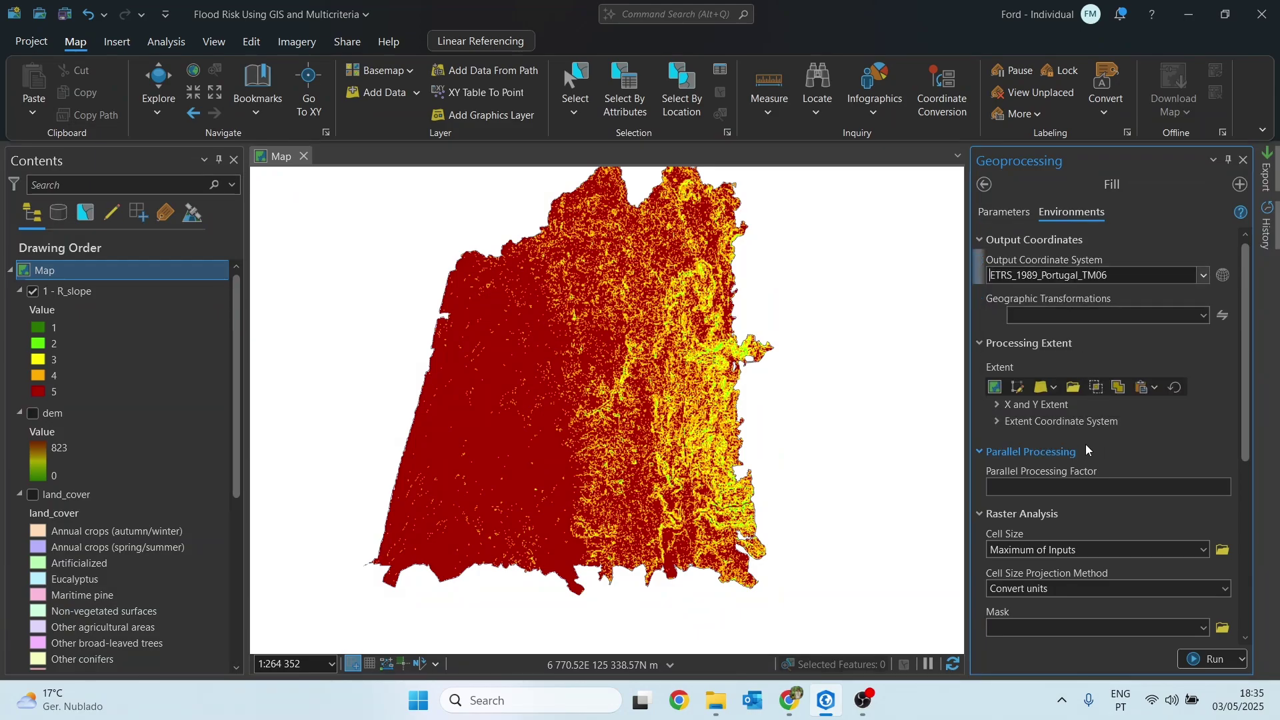
{"action": "left_click", "coordinate": [1053, 390]}
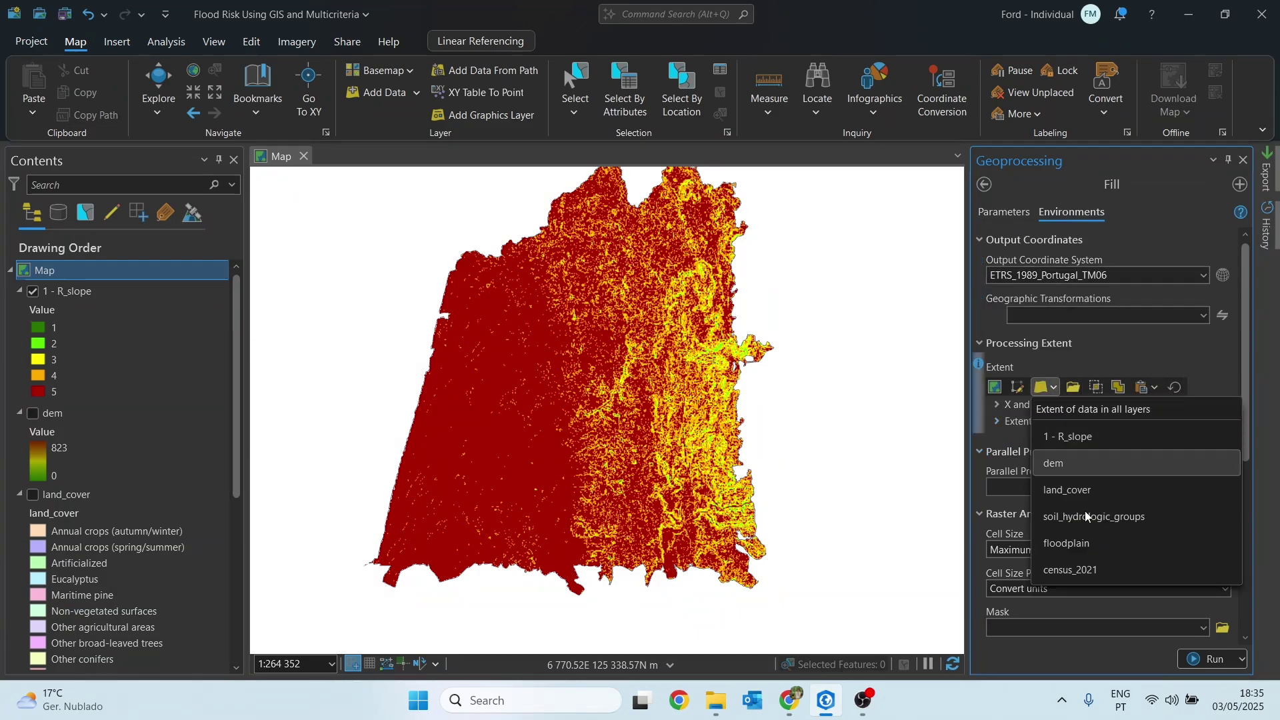
{"action": "left_click", "coordinate": [1243, 383]}
{"action": "left_click_drag", "start_coordinate": [1247, 364], "coordinate": [1235, 508]}
- Use dem as both mask and snap raster, then run Fill
{"action": "left_click", "coordinate": [1198, 430]}
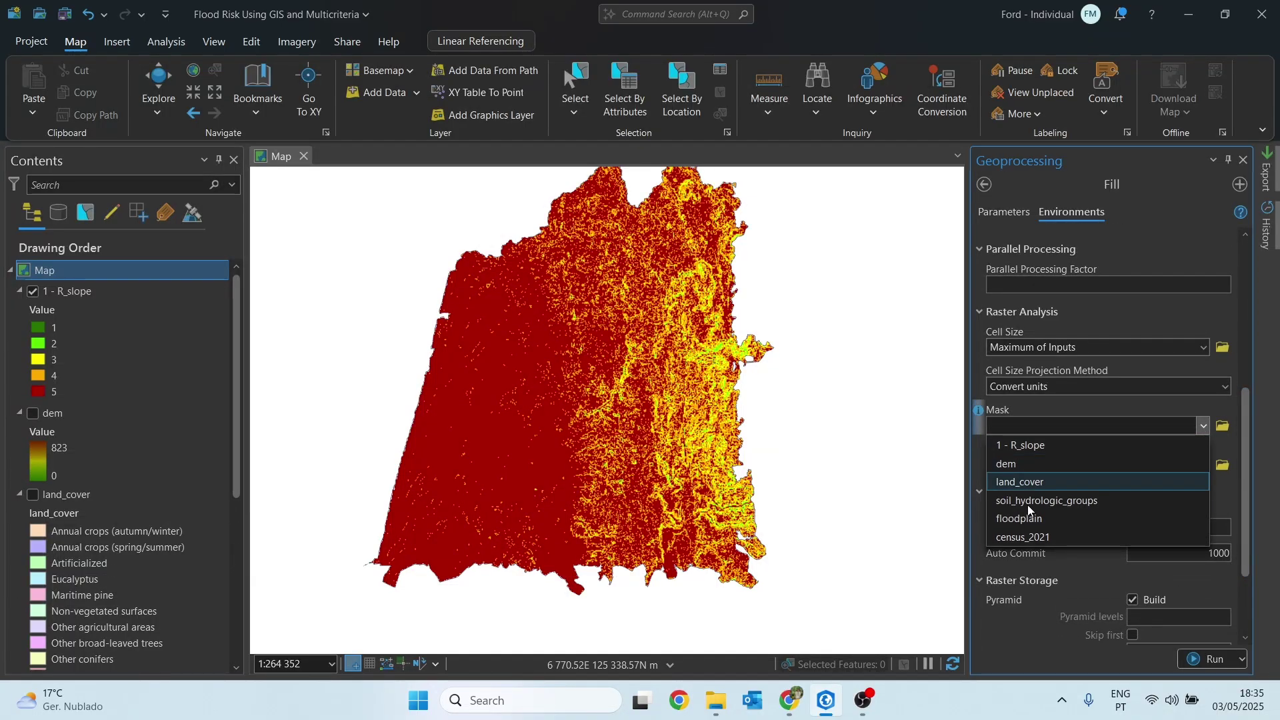
{"action": "left_click", "coordinate": [1016, 464]}
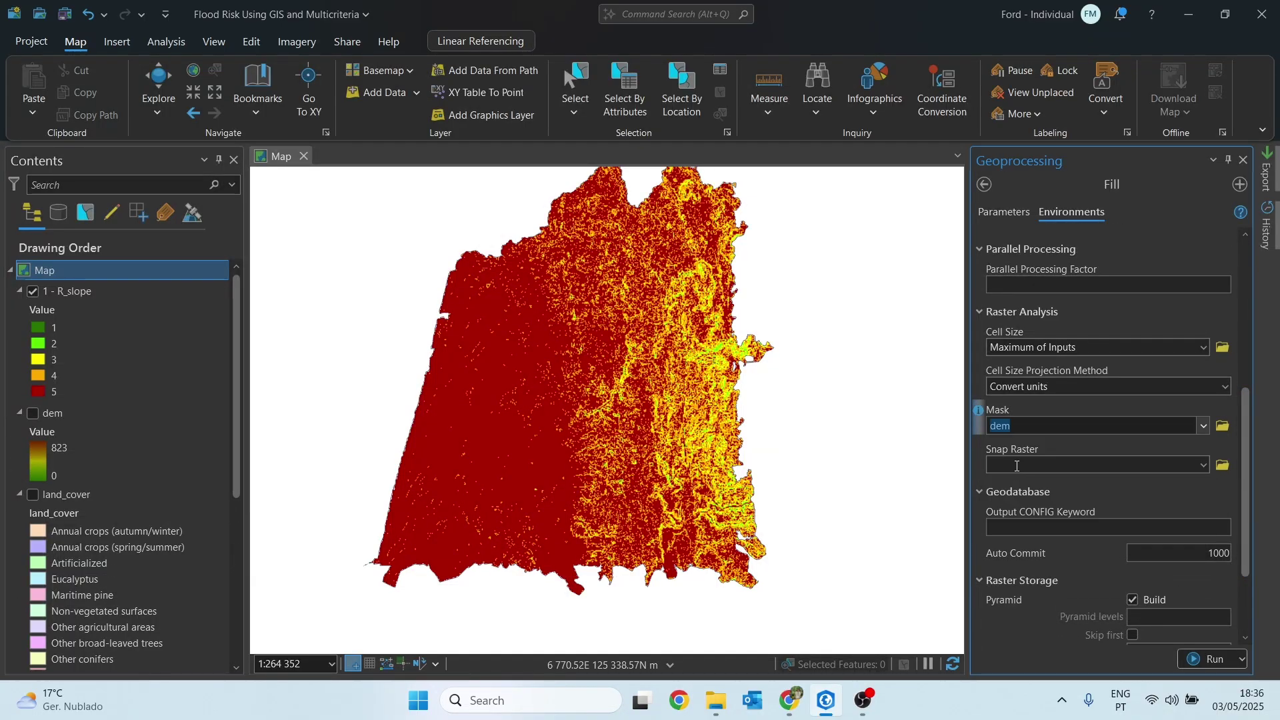
{"action": "left_click", "coordinate": [1204, 465]}
{"action": "left_click", "coordinate": [1014, 500]}
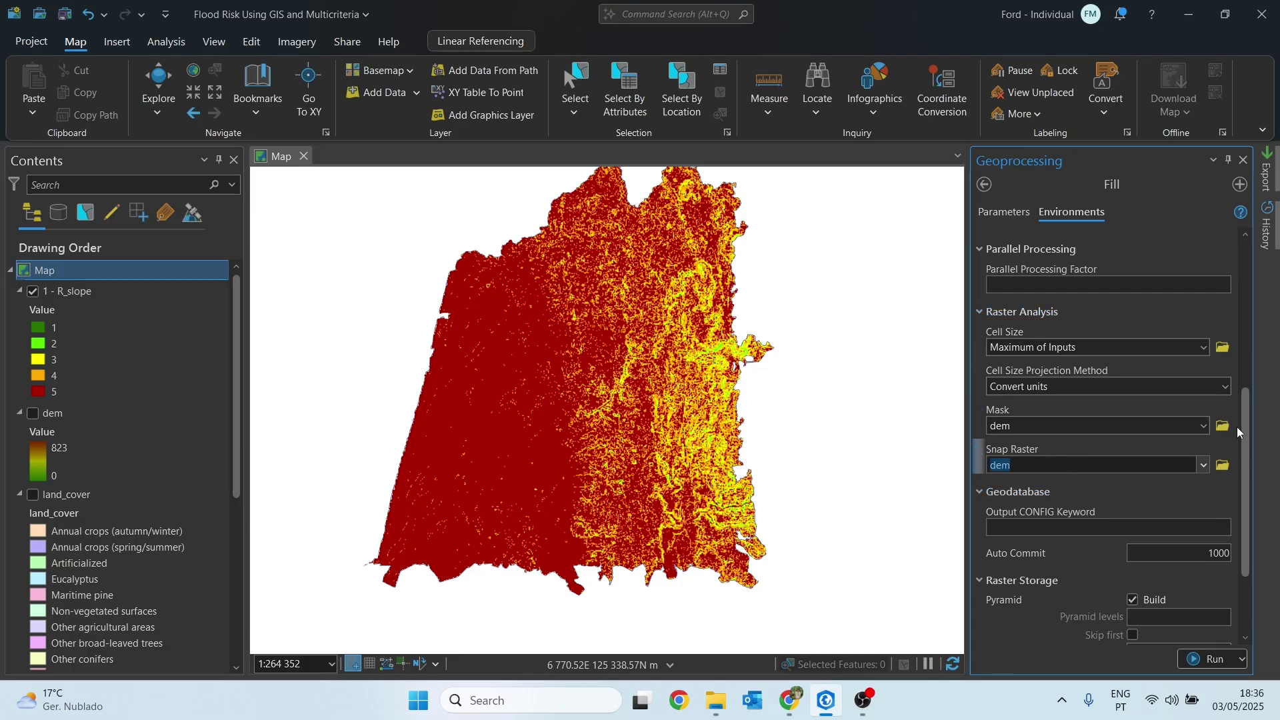
{"action": "left_click", "coordinate": [1194, 661]}
{"action": "left_click", "coordinate": [1194, 660]}
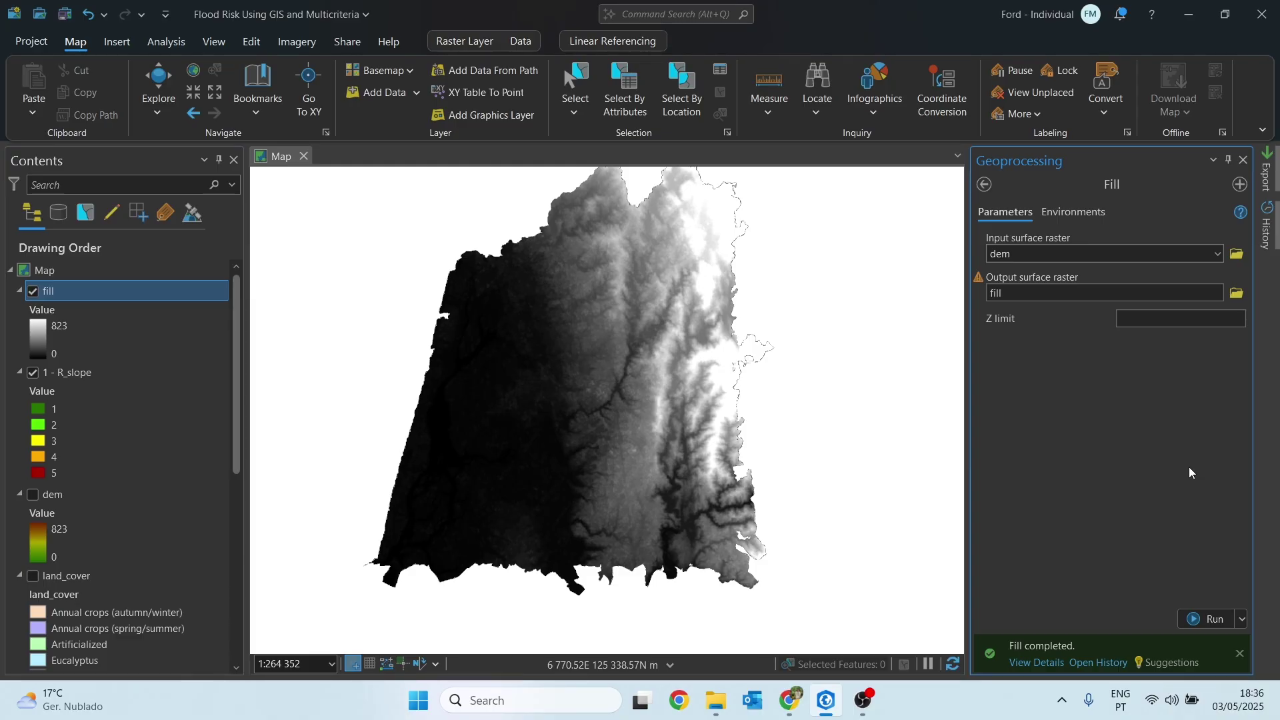
- Open the Flow Direction tool with the fill layer as input surface raster
{"action": "left_click", "coordinate": [985, 185]}
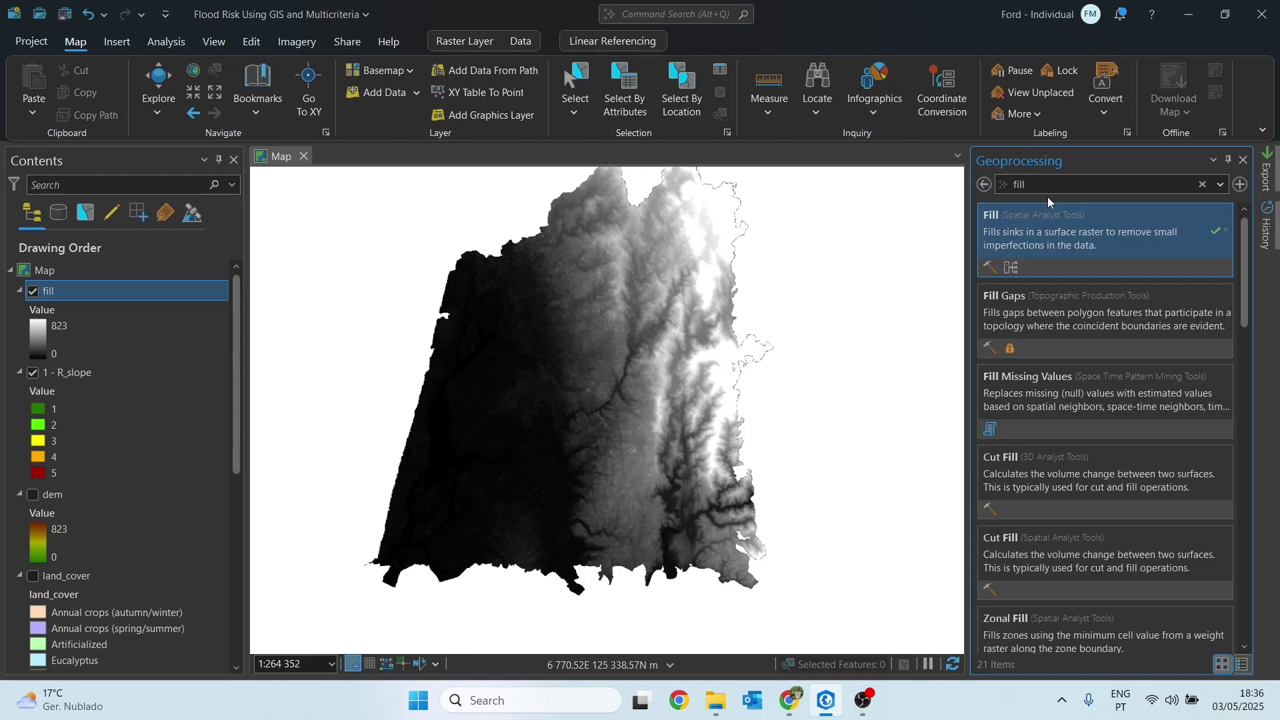
{"action": "left_click_drag", "start_coordinate": [1088, 187], "coordinate": [971, 174]}
{"action": "type", "text": "flow direction"}
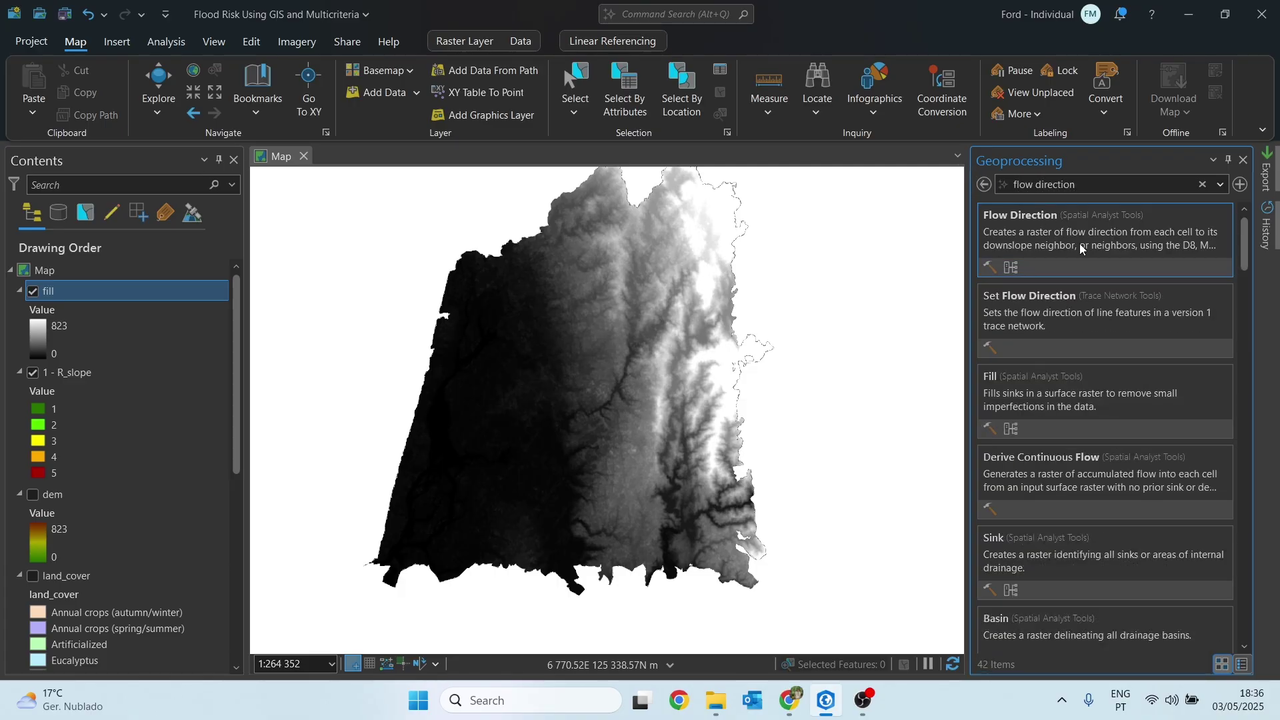
{"action": "left_click", "coordinate": [1073, 245]}
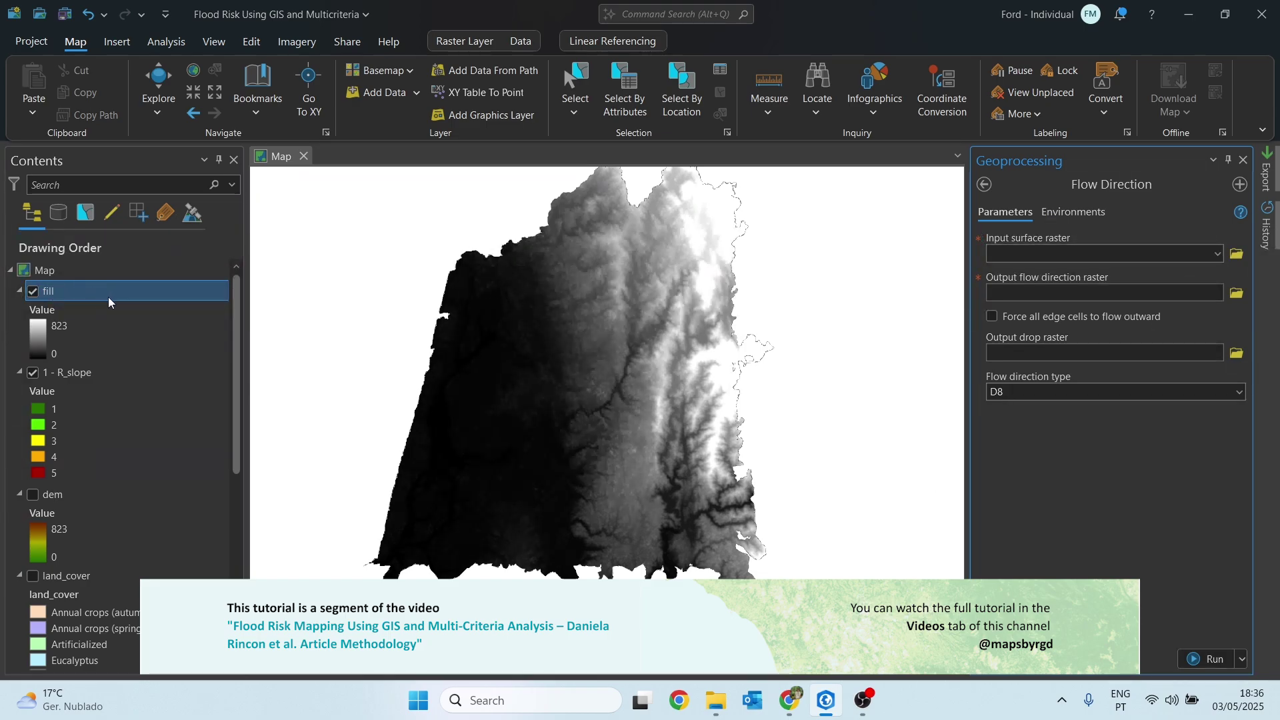
{"action": "left_click_drag", "start_coordinate": [69, 292], "coordinate": [1026, 257]}
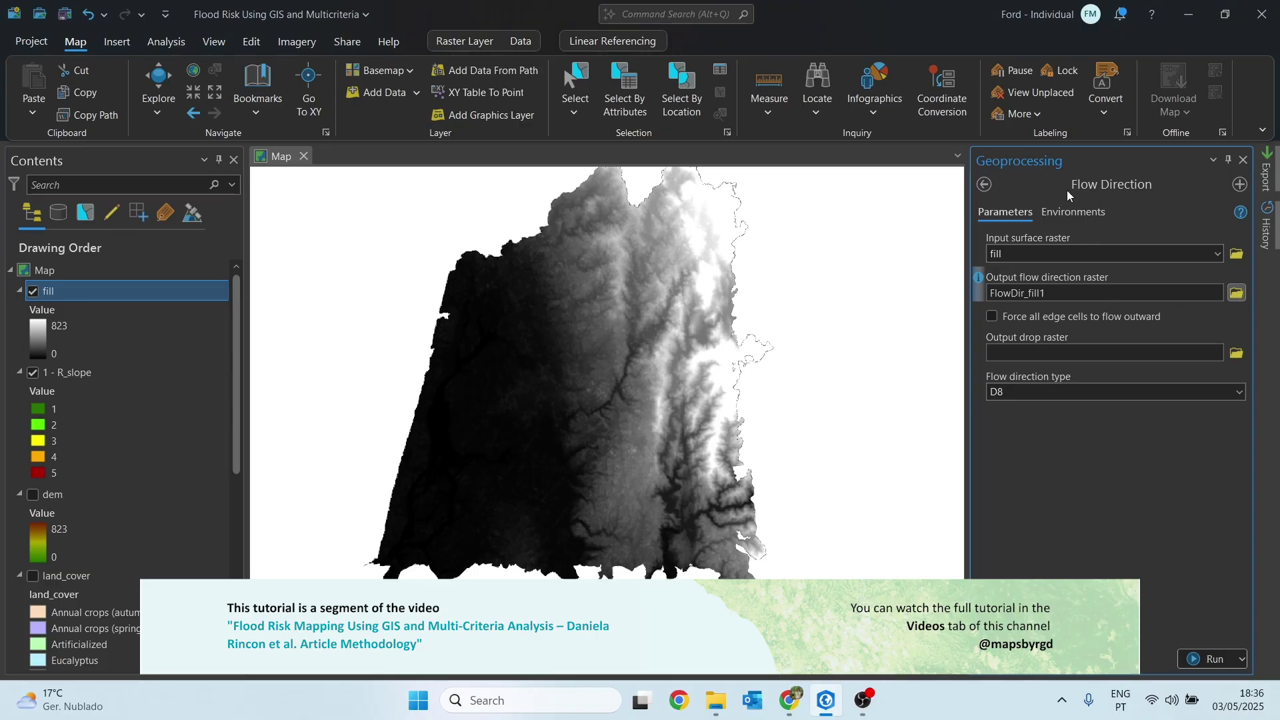
- Save the flow direction output as 'f_direction' in the Mid Data folder
{"action": "left_click", "coordinate": [1239, 294]}
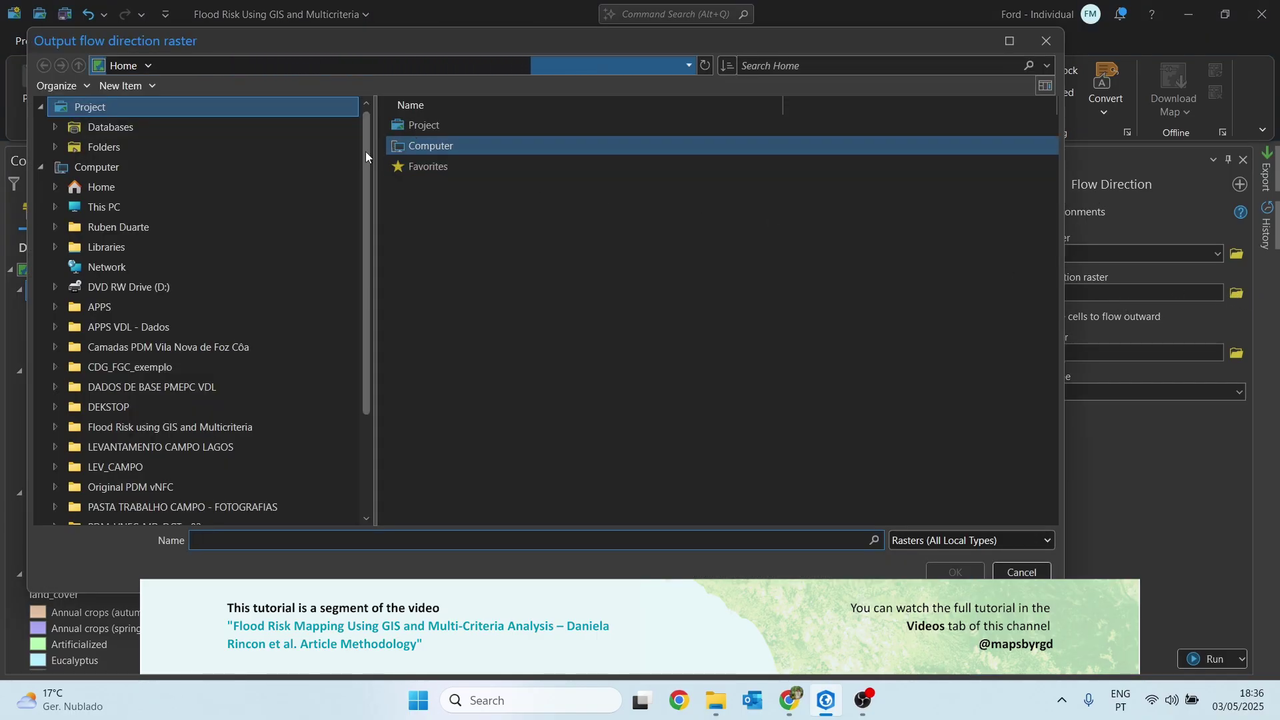
{"action": "left_click", "coordinate": [212, 153]}
{"action": "double_click", "coordinate": [477, 146]}
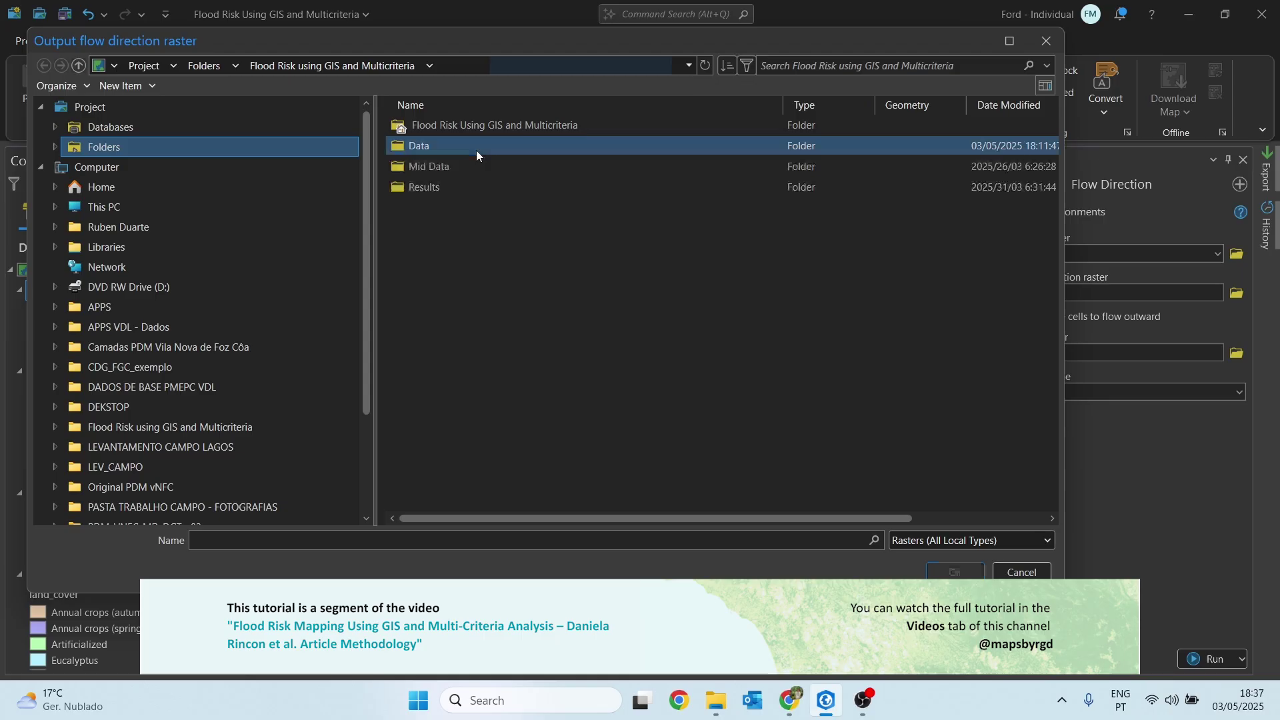
{"action": "left_click", "coordinate": [433, 167]}
{"action": "left_click", "coordinate": [252, 541]}
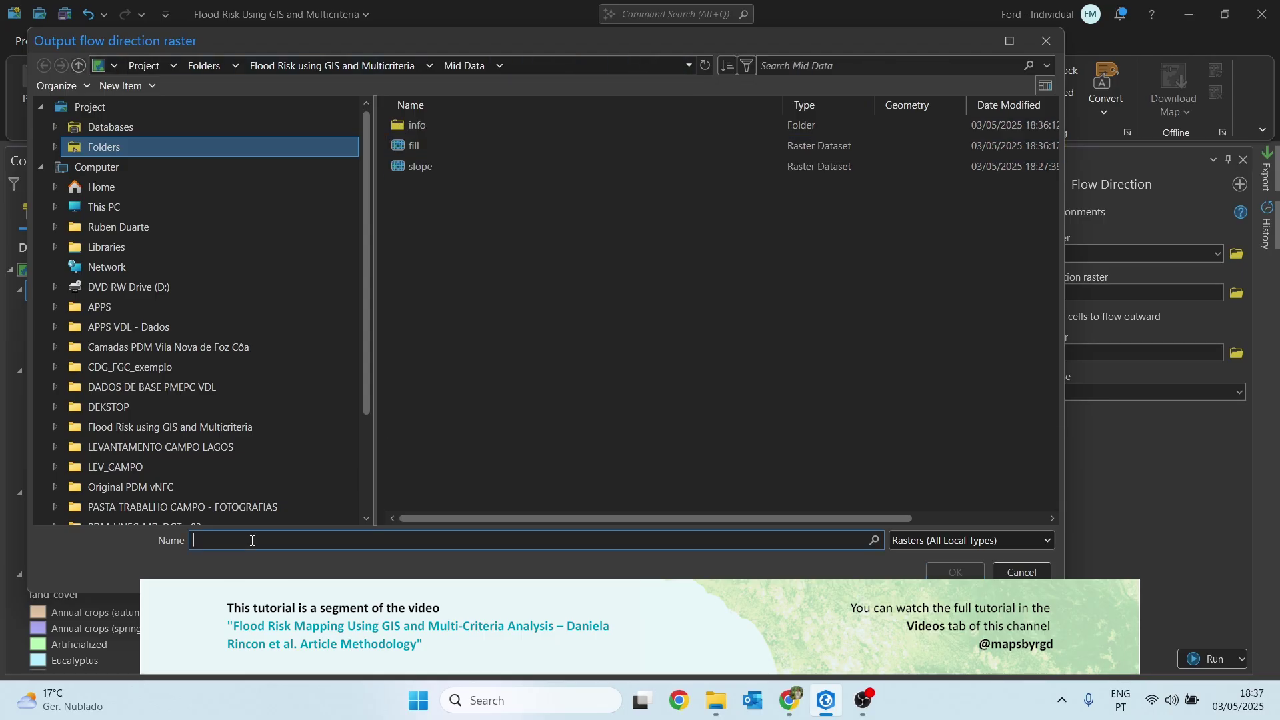
{"action": "type", "text": "f"}
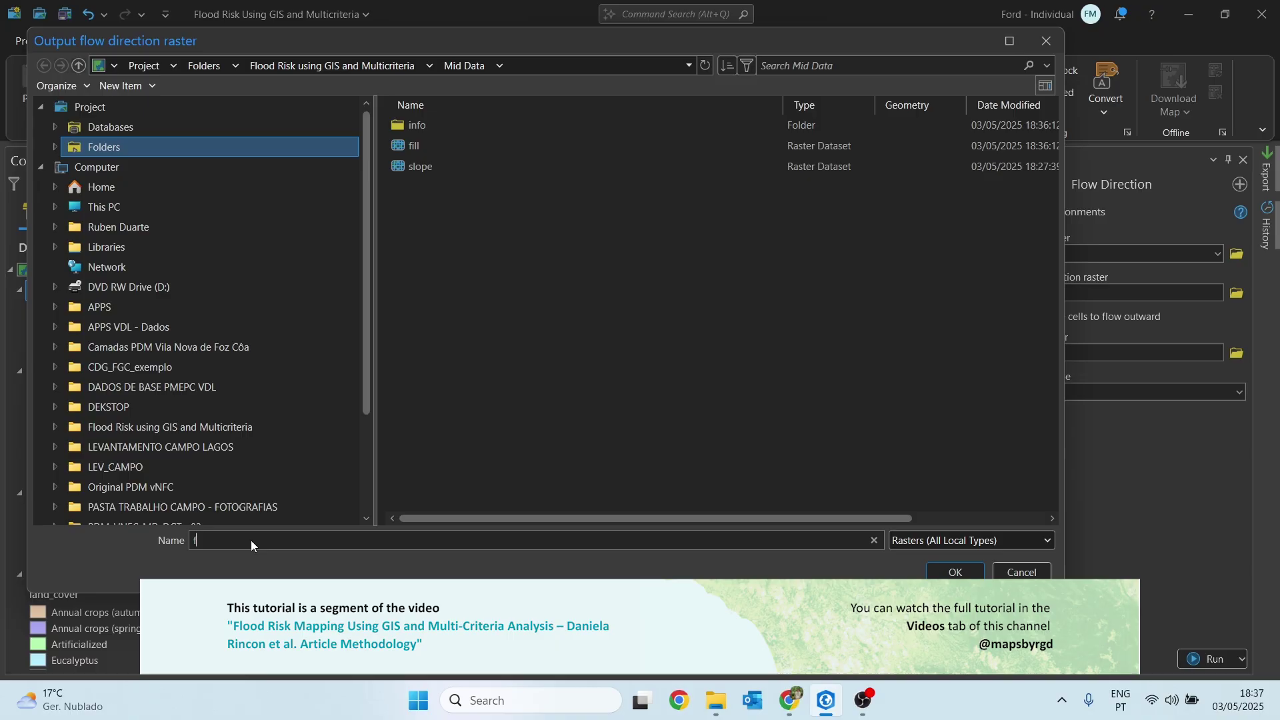
{"action": "type", "text": "_direction"}
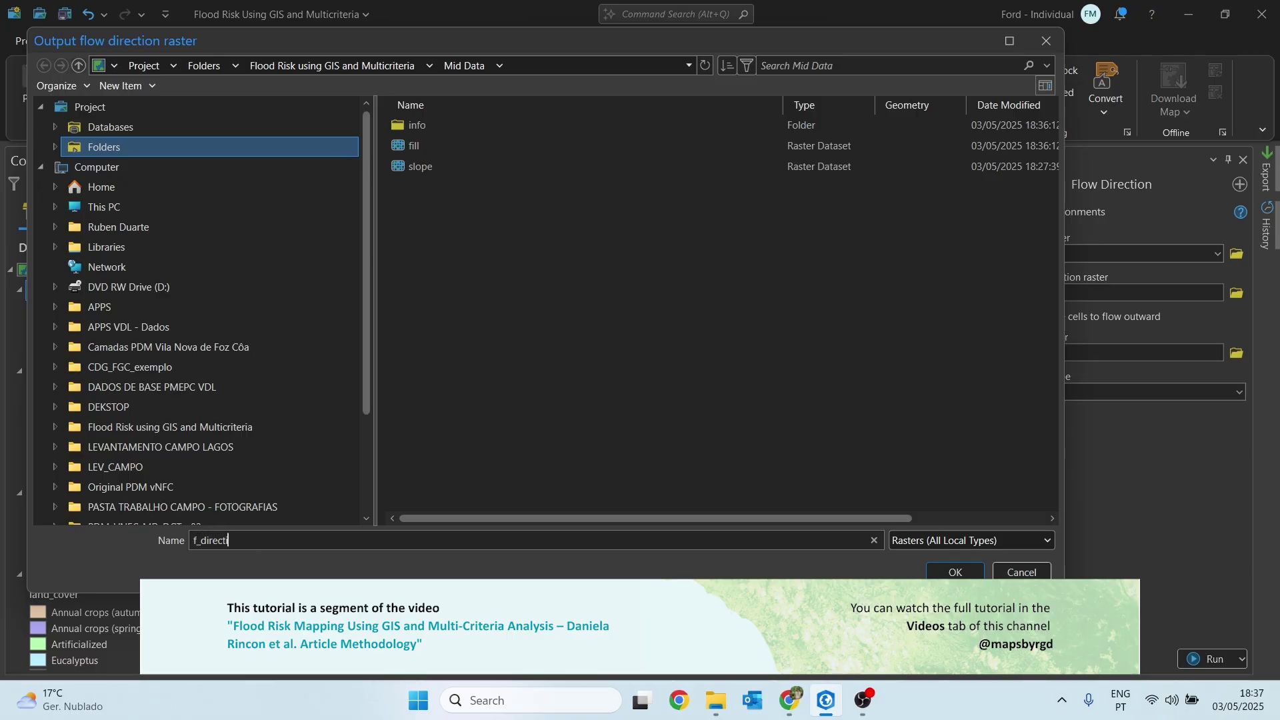
{"action": "left_click", "coordinate": [956, 572]}
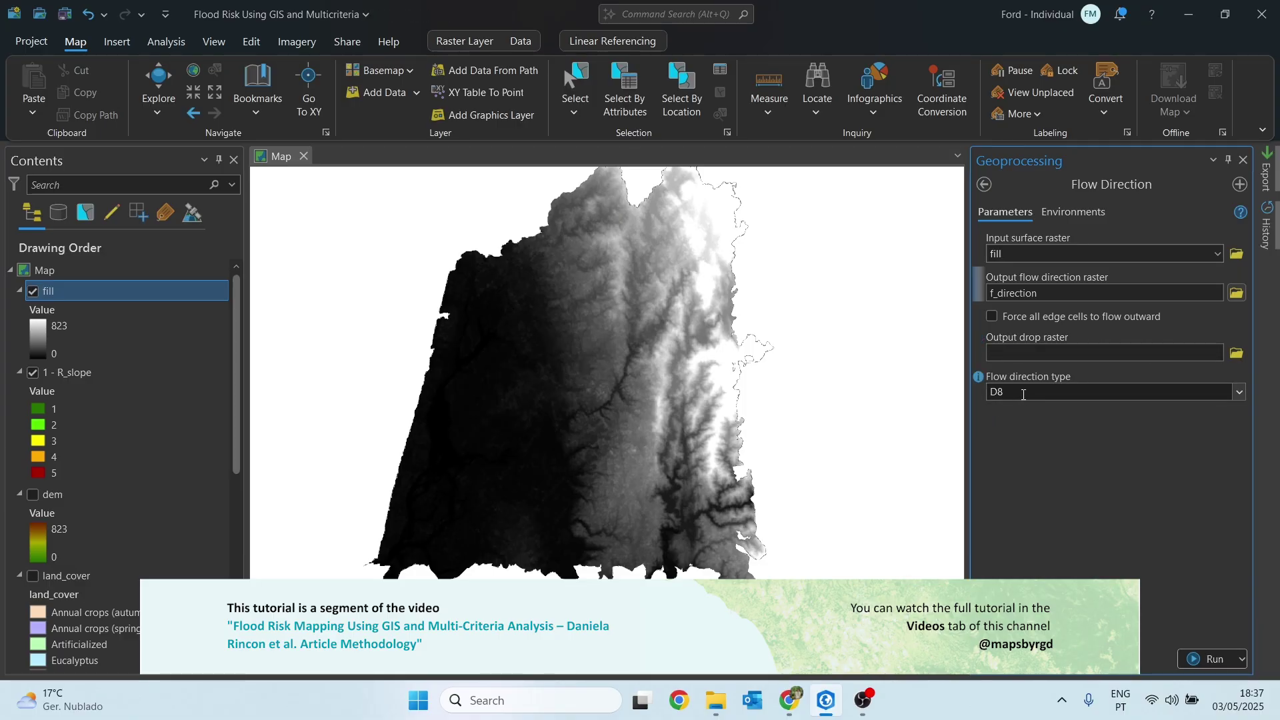
- Keep D8, set the extent to fill and the snap raster to dem, then run Flow Direction
{"action": "left_click_drag", "start_coordinate": [991, 392], "coordinate": [1003, 393]}
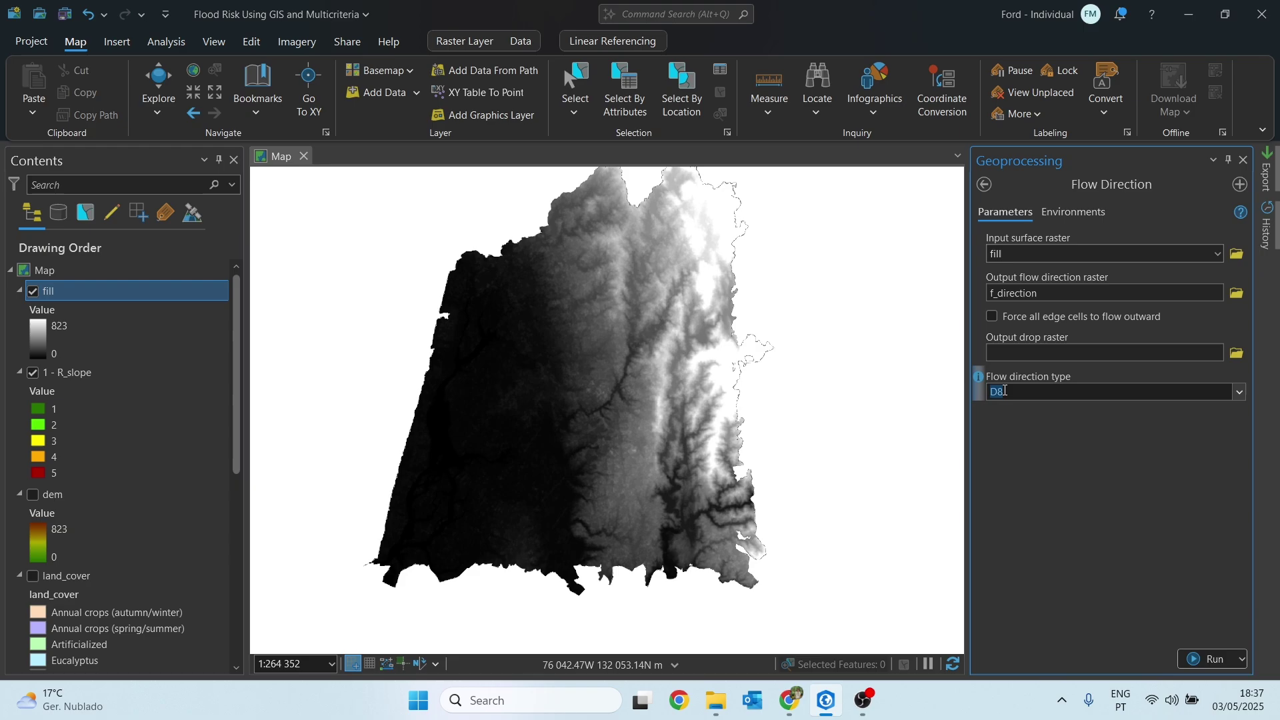
{"action": "left_click", "coordinate": [1067, 212]}
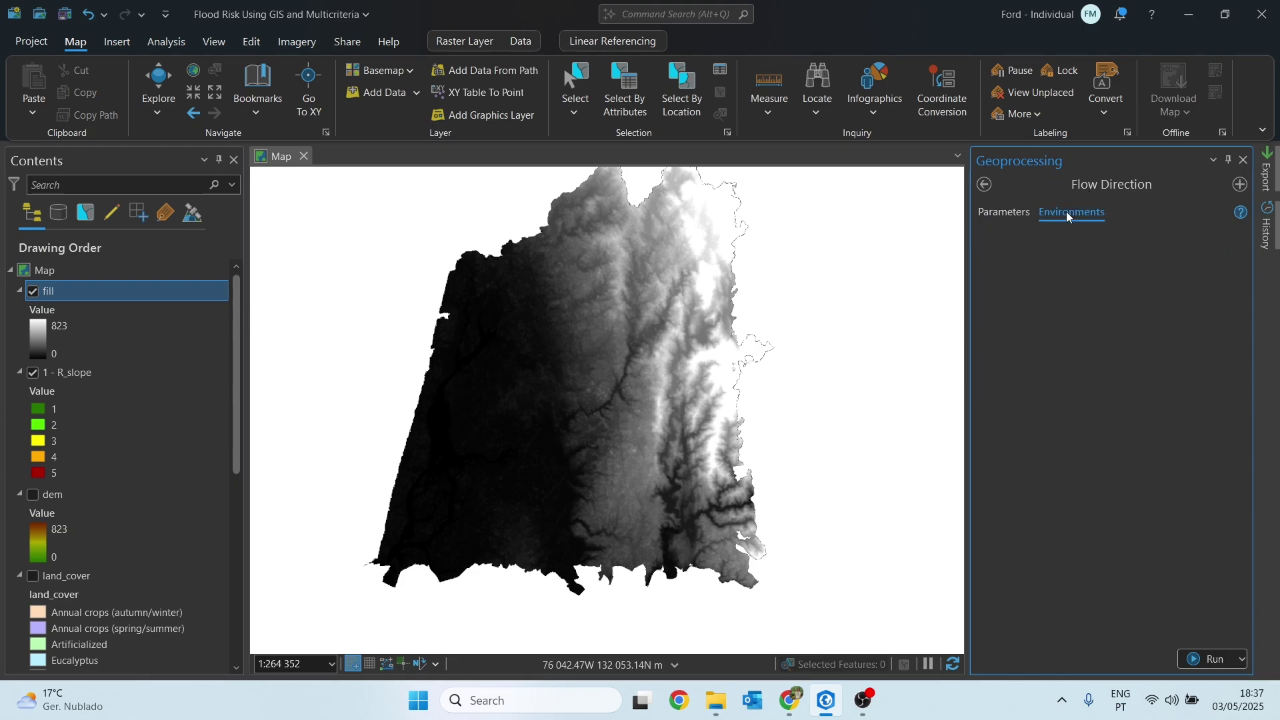
{"action": "left_click", "coordinate": [1051, 387]}
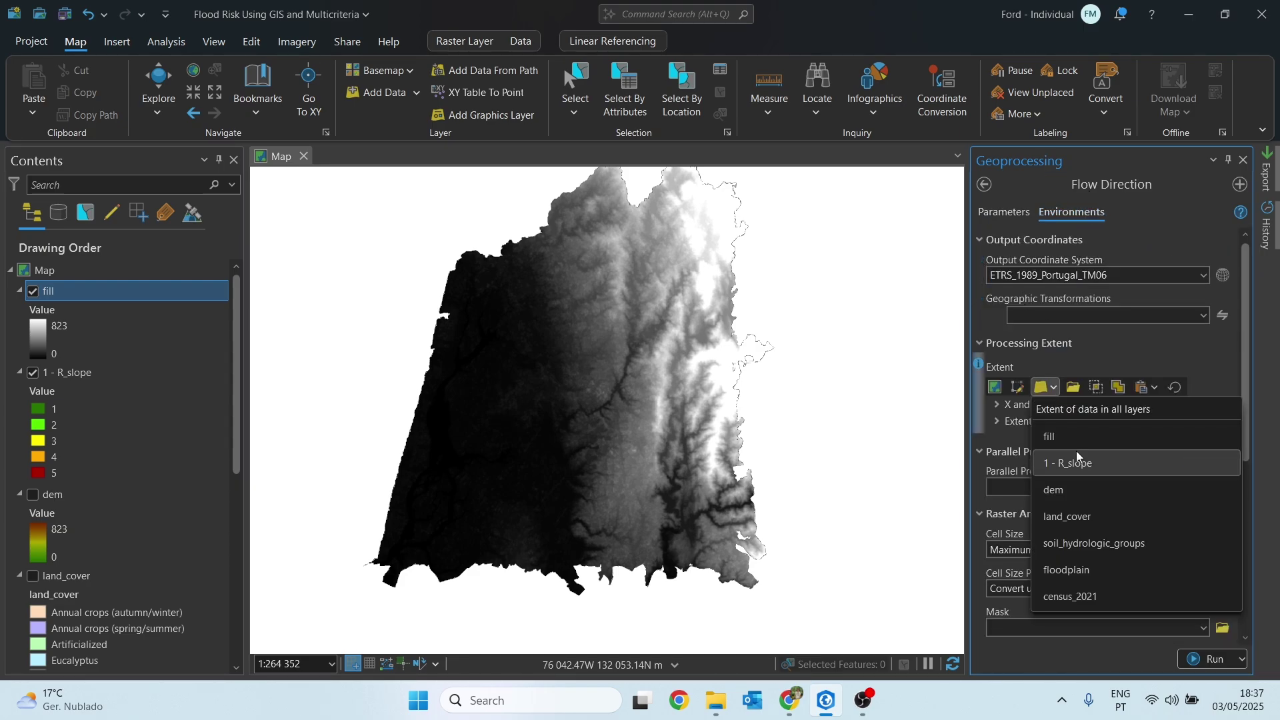
{"action": "left_click", "coordinate": [1076, 452]}
{"action": "scroll", "coordinate": [1167, 507], "scroll_direction": "down", "scroll_amount": 6}
{"action": "left_click", "coordinate": [1182, 320]}
{"action": "left_click", "coordinate": [1023, 383]}
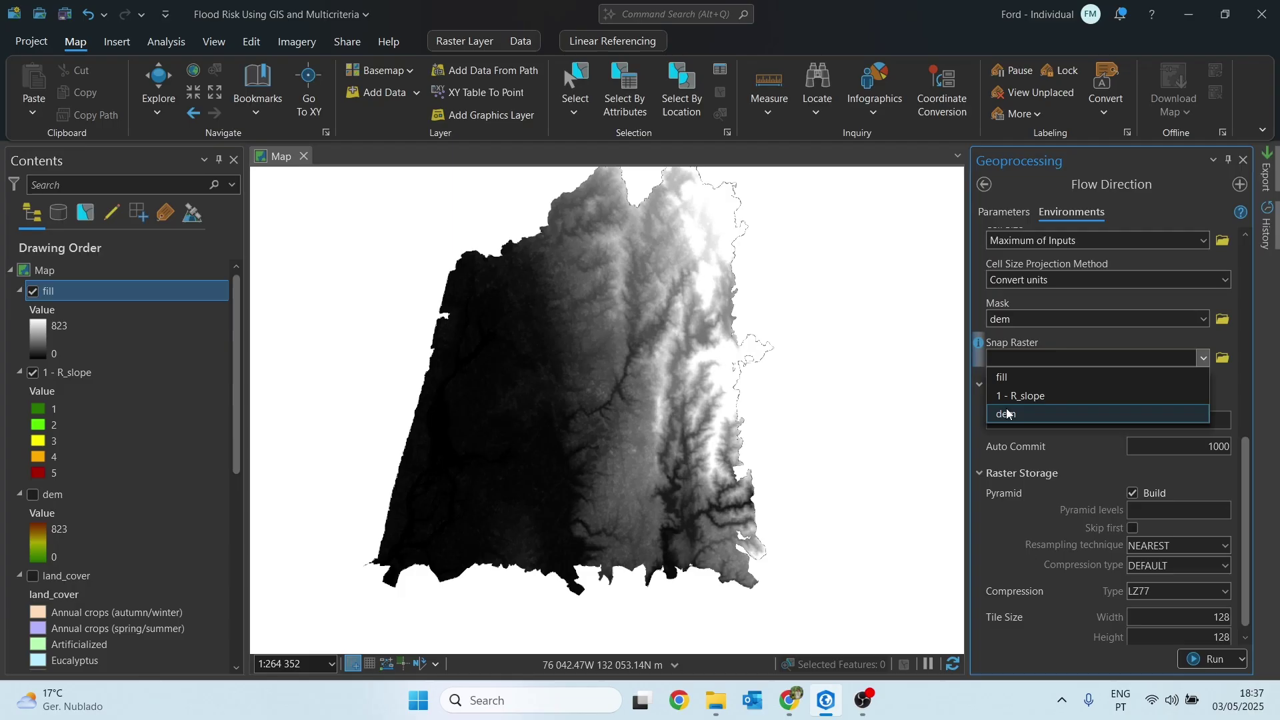
{"action": "left_click", "coordinate": [1005, 213]}
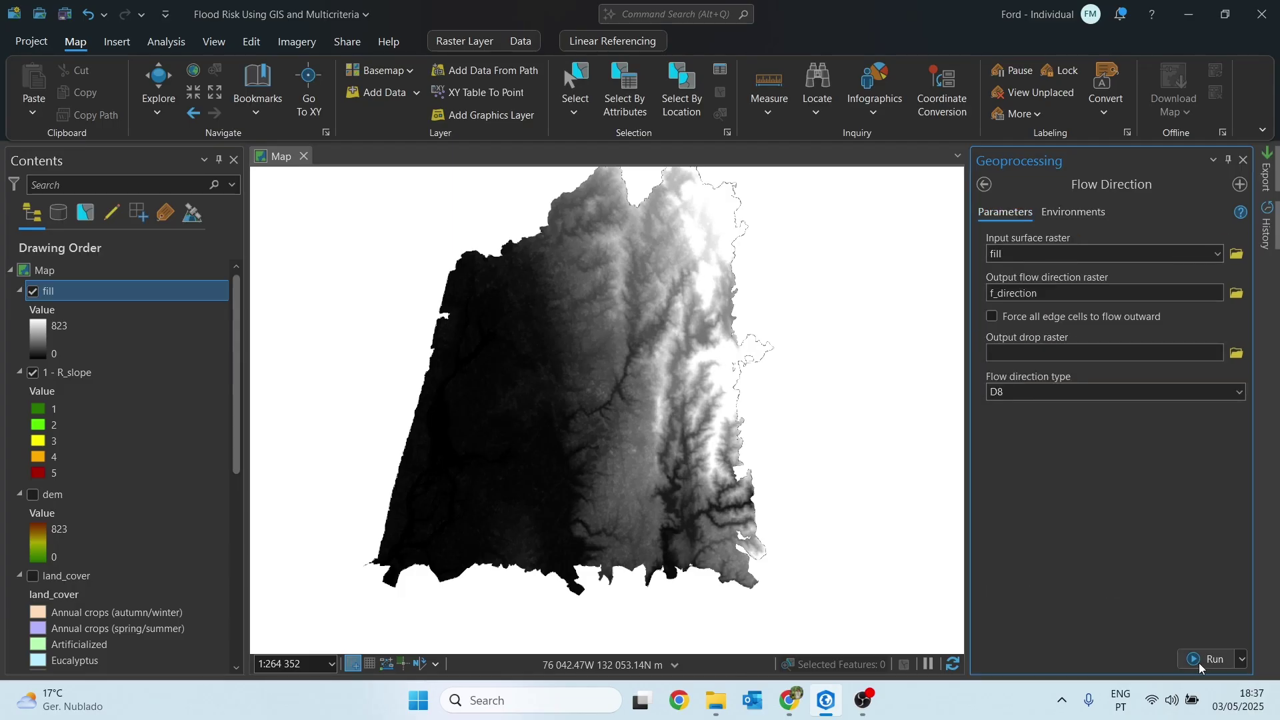
{"action": "left_click", "coordinate": [1201, 660]}
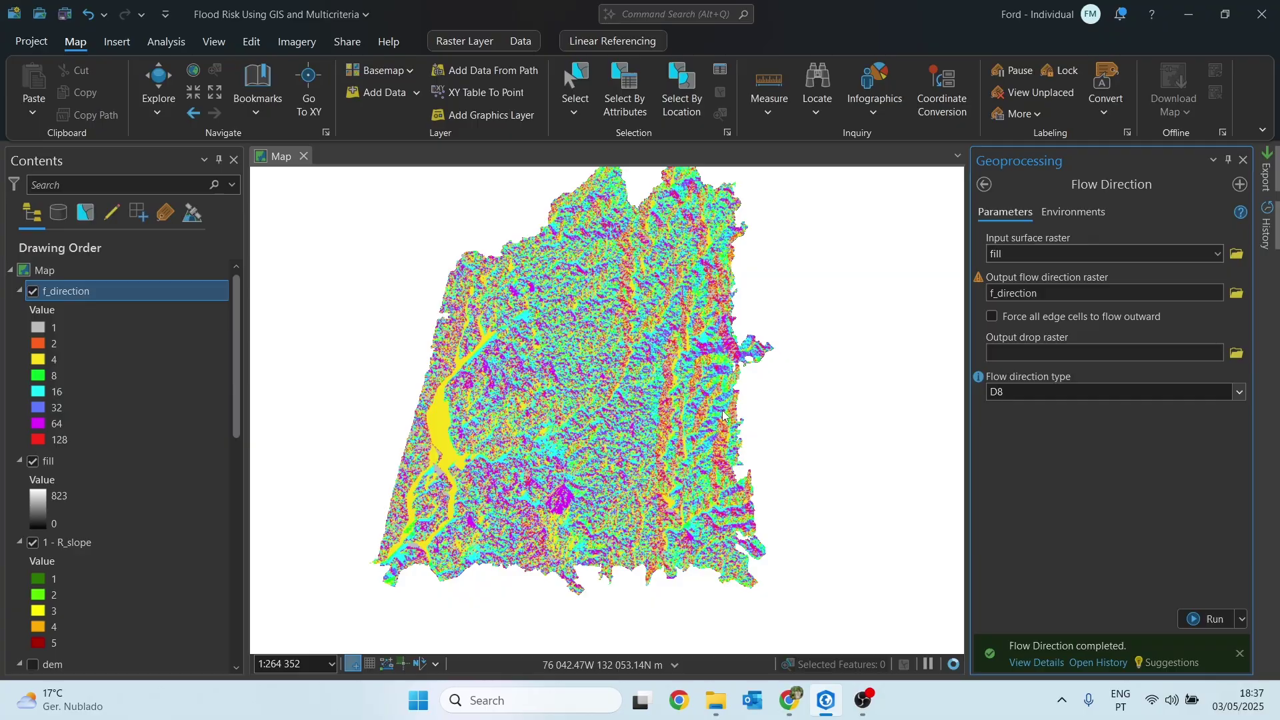
- Search the geoprocessing tools for 'flow accumulation'
{"action": "left_click", "coordinate": [985, 185]}
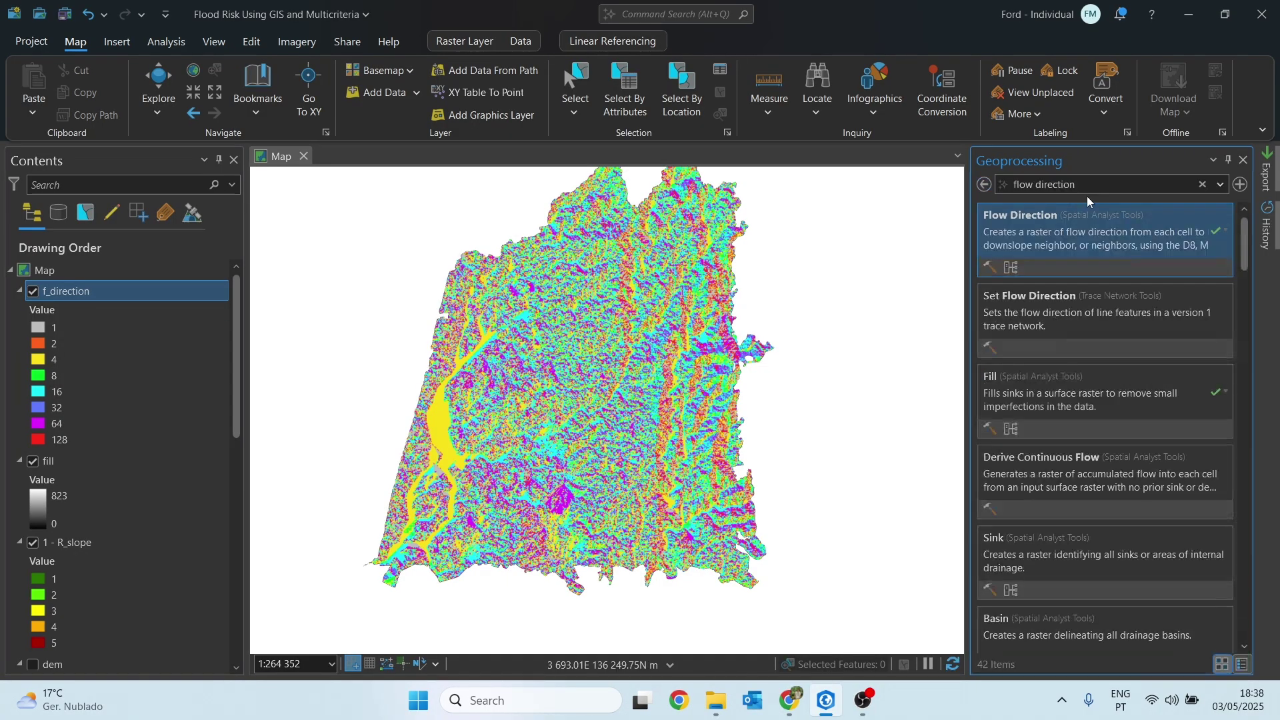
{"action": "triple_click", "coordinate": [1024, 184]}
{"action": "type", "text": "flow accumulation"}
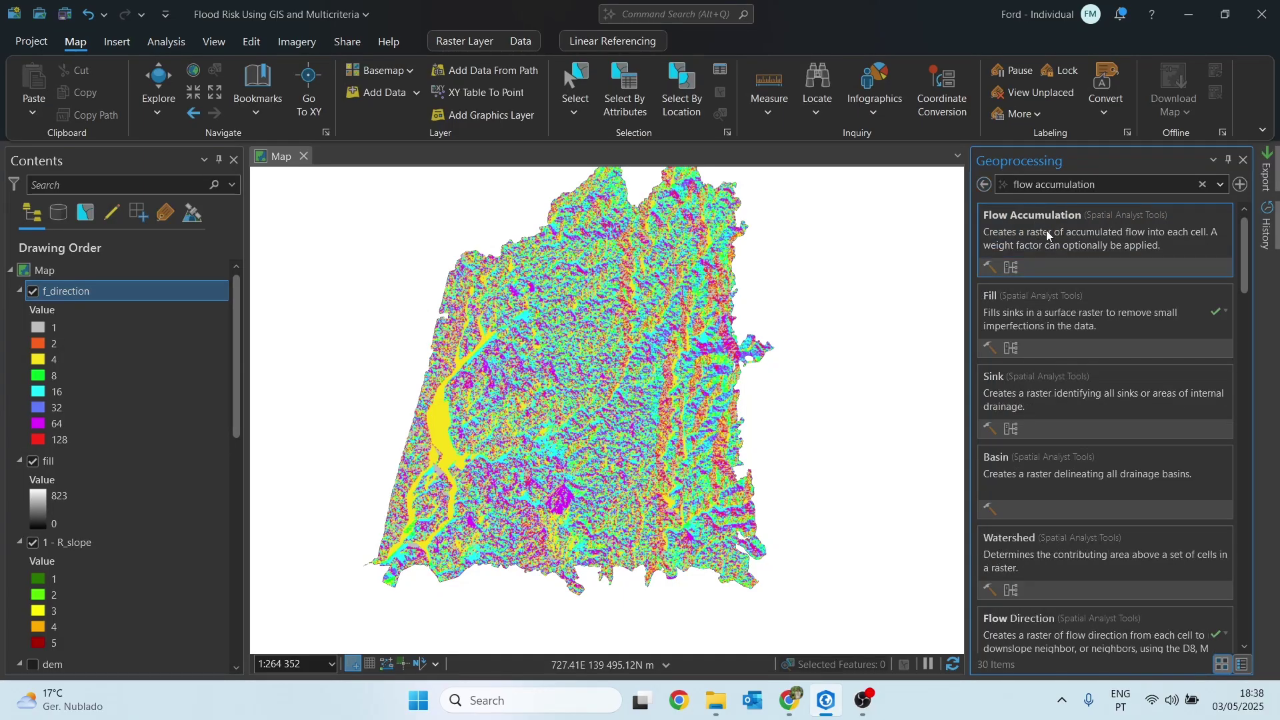
- Open Flow Accumulation with f_direction as input and output 'f_accumulation' in Mid Data
{"action": "left_click", "coordinate": [1026, 237]}
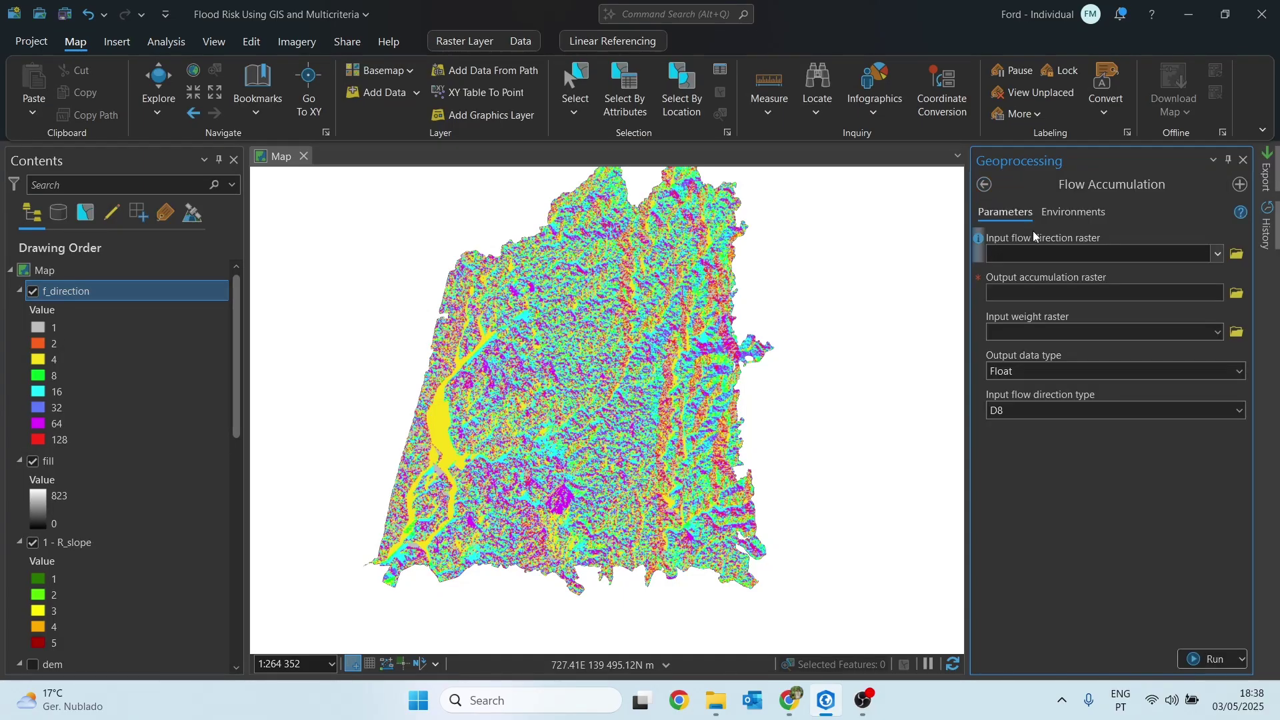
{"action": "left_click_drag", "start_coordinate": [118, 295], "coordinate": [1054, 250]}
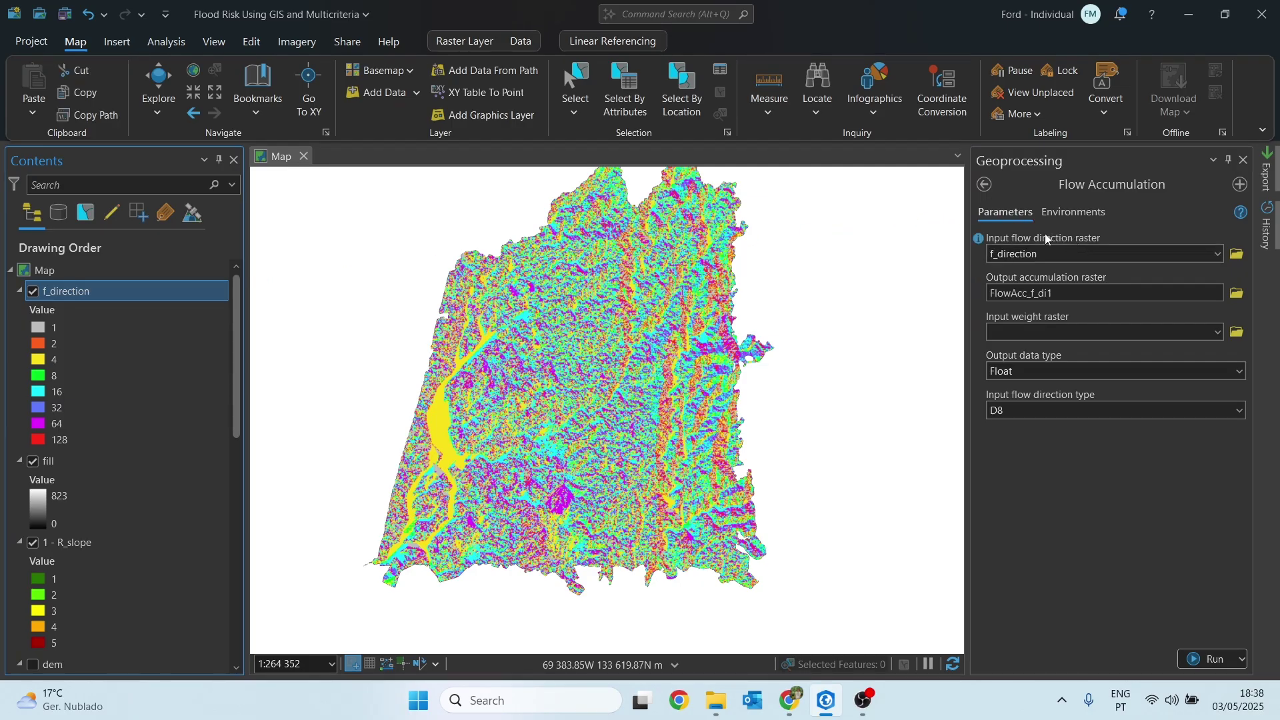
{"action": "left_click", "coordinate": [1238, 292]}
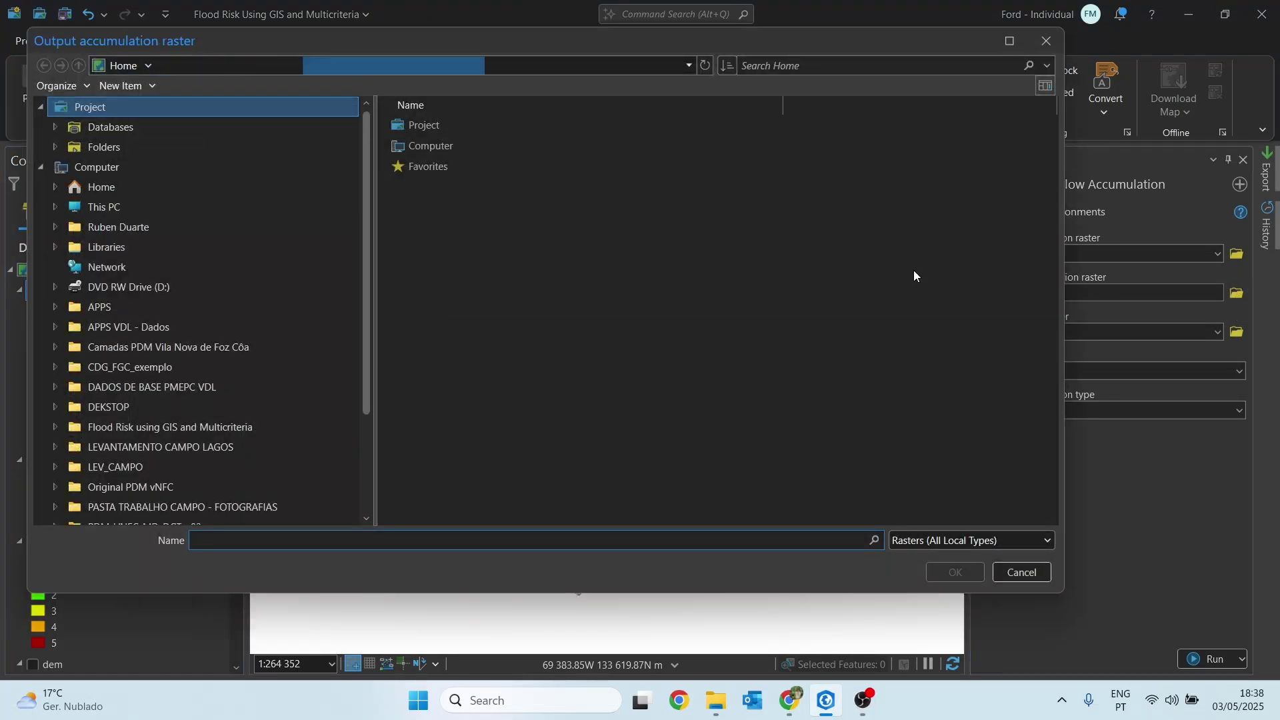
{"action": "left_click", "coordinate": [114, 147]}
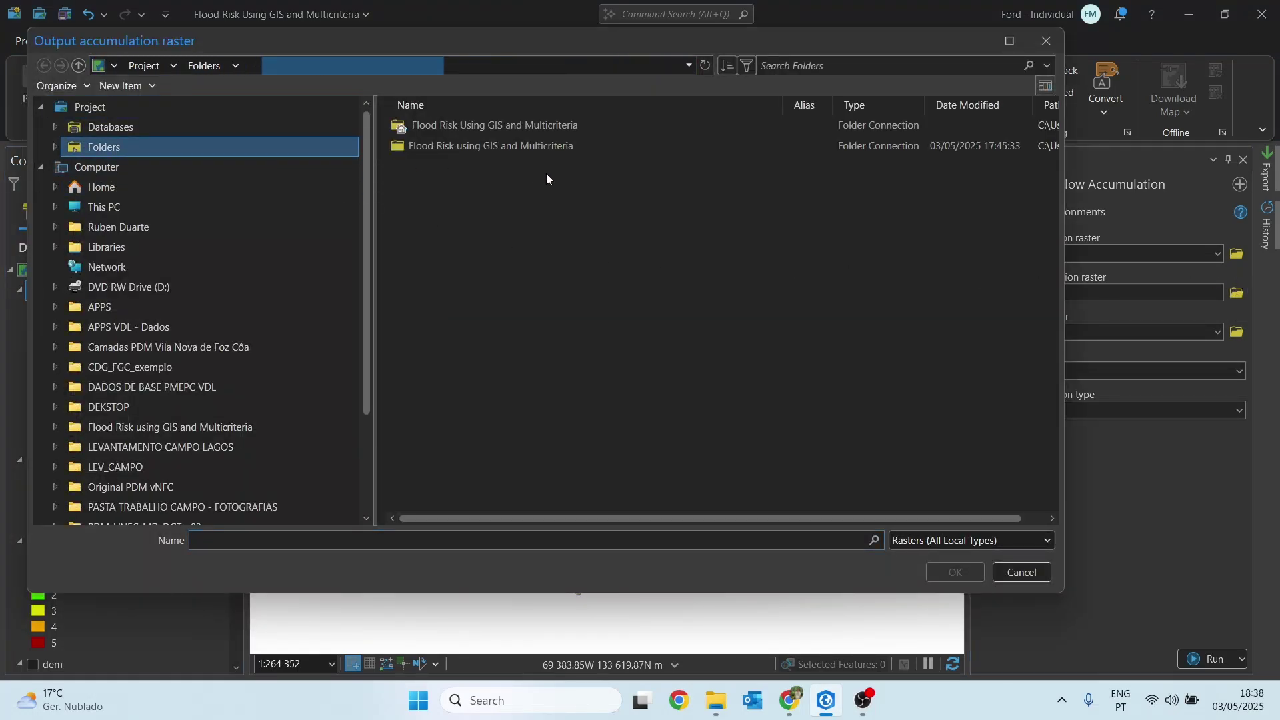
{"action": "double_click", "coordinate": [502, 148]}
{"action": "left_click", "coordinate": [434, 166]}
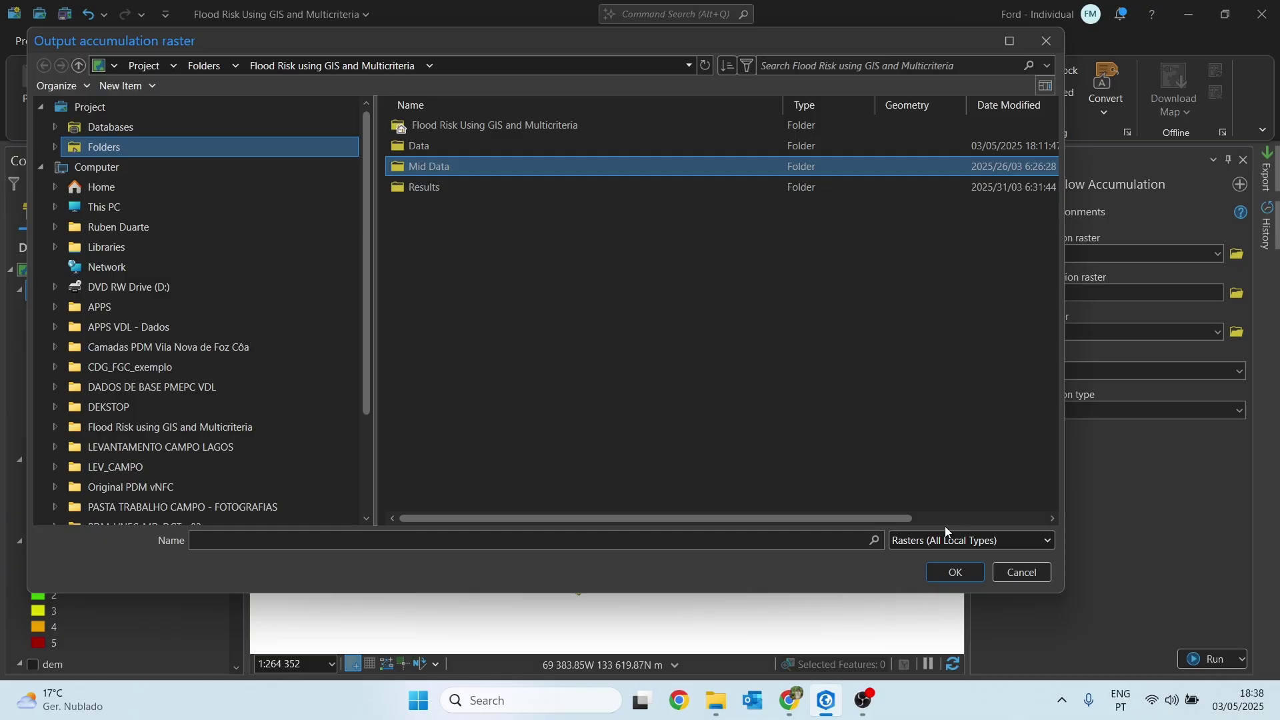
{"action": "left_click", "coordinate": [955, 572]}
{"action": "left_click", "coordinate": [712, 541]}
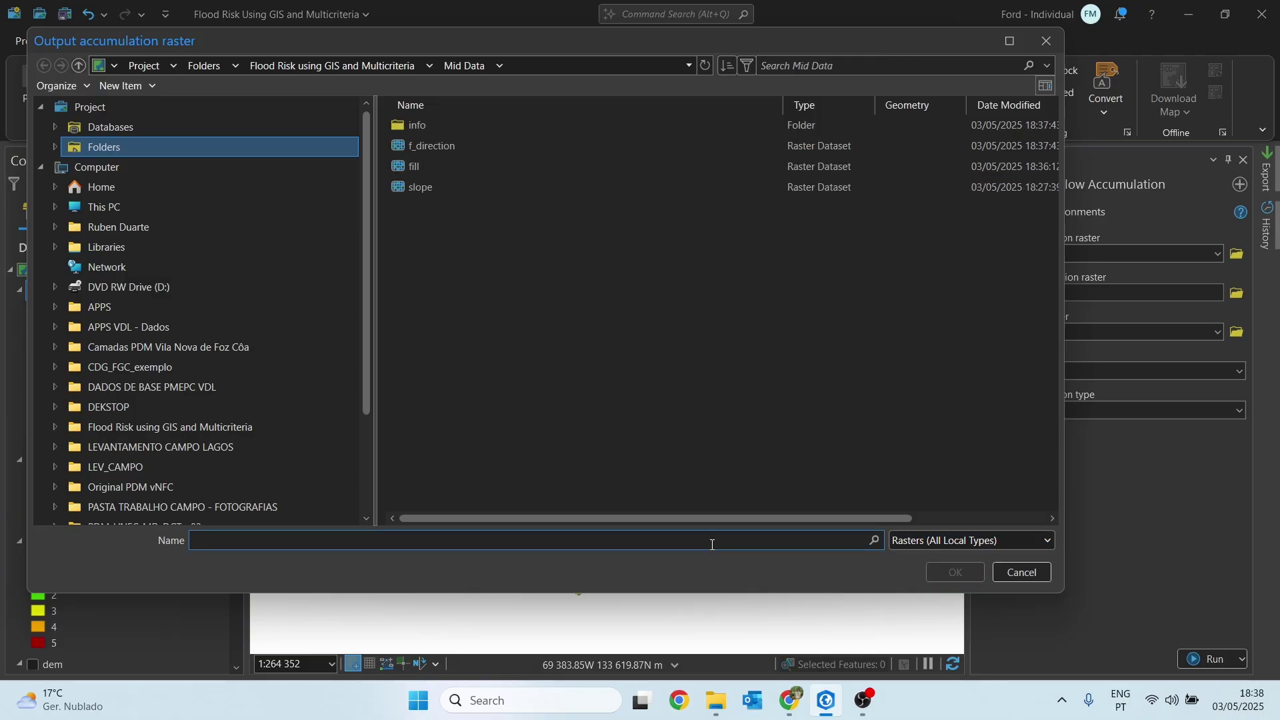
{"action": "type", "text": "f"}
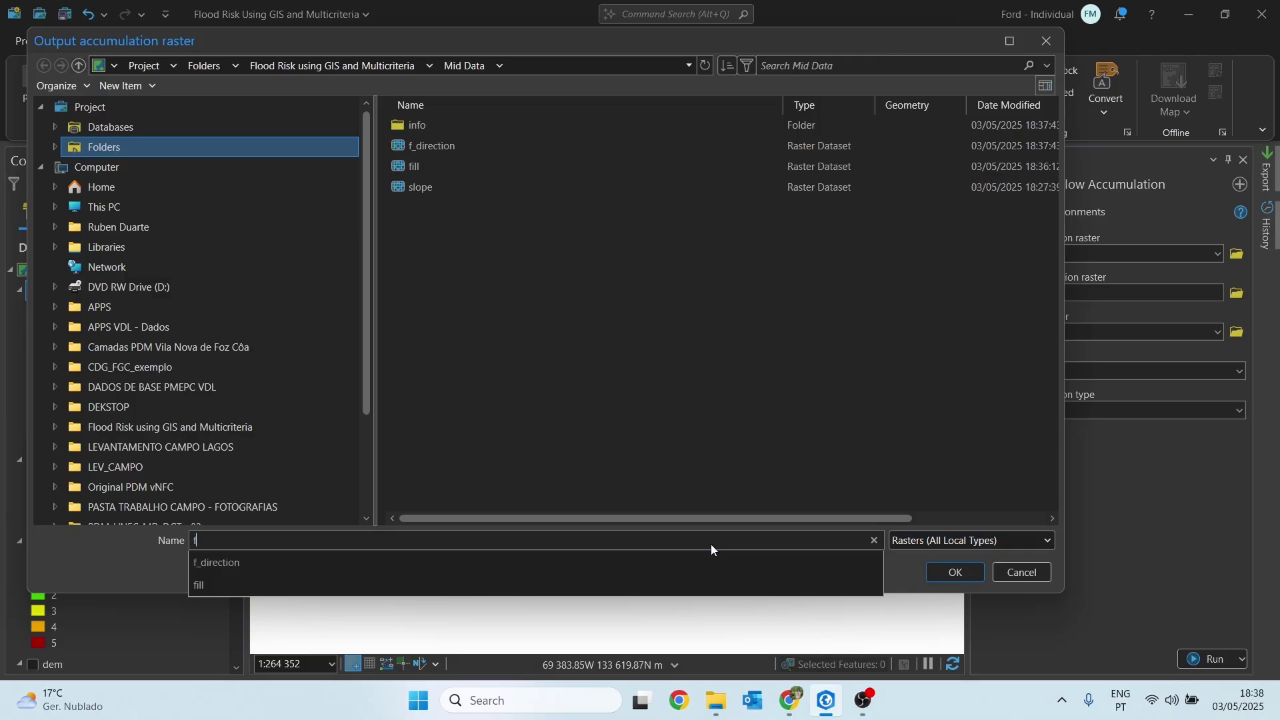
{"action": "type", "text": "_accumula"}
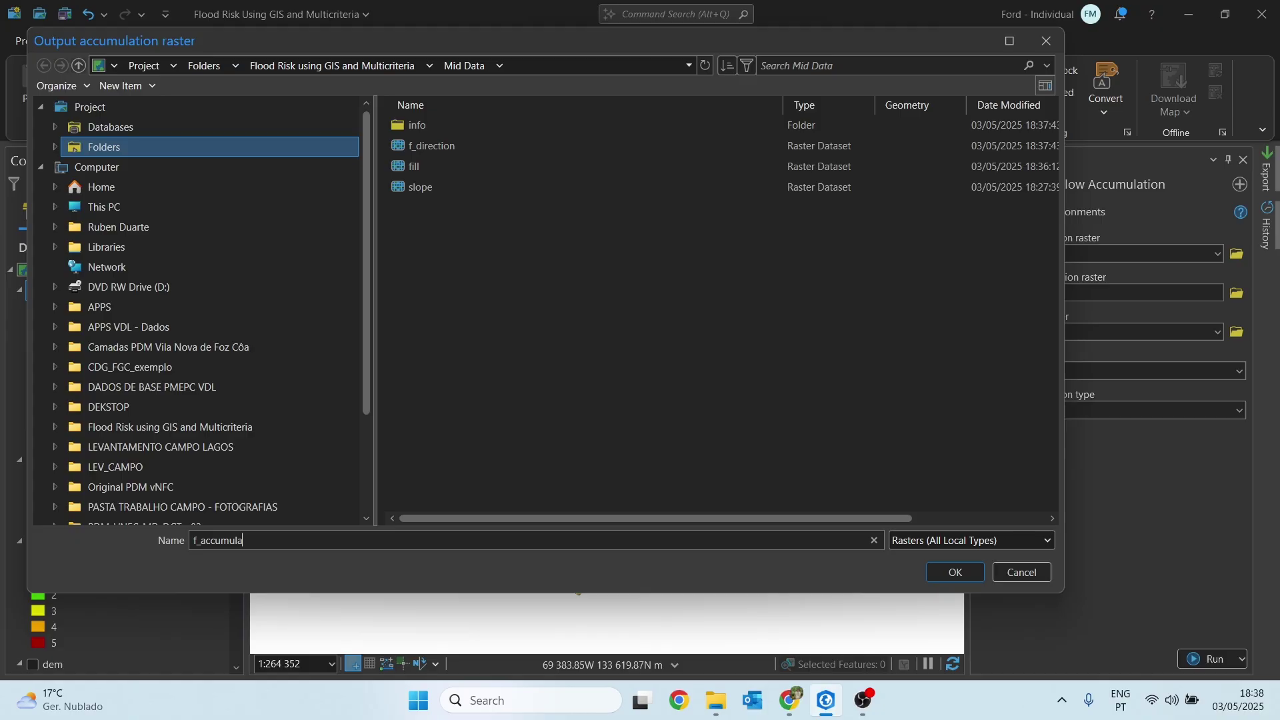
{"action": "type", "text": "tion"}
{"action": "left_click", "coordinate": [955, 573]}
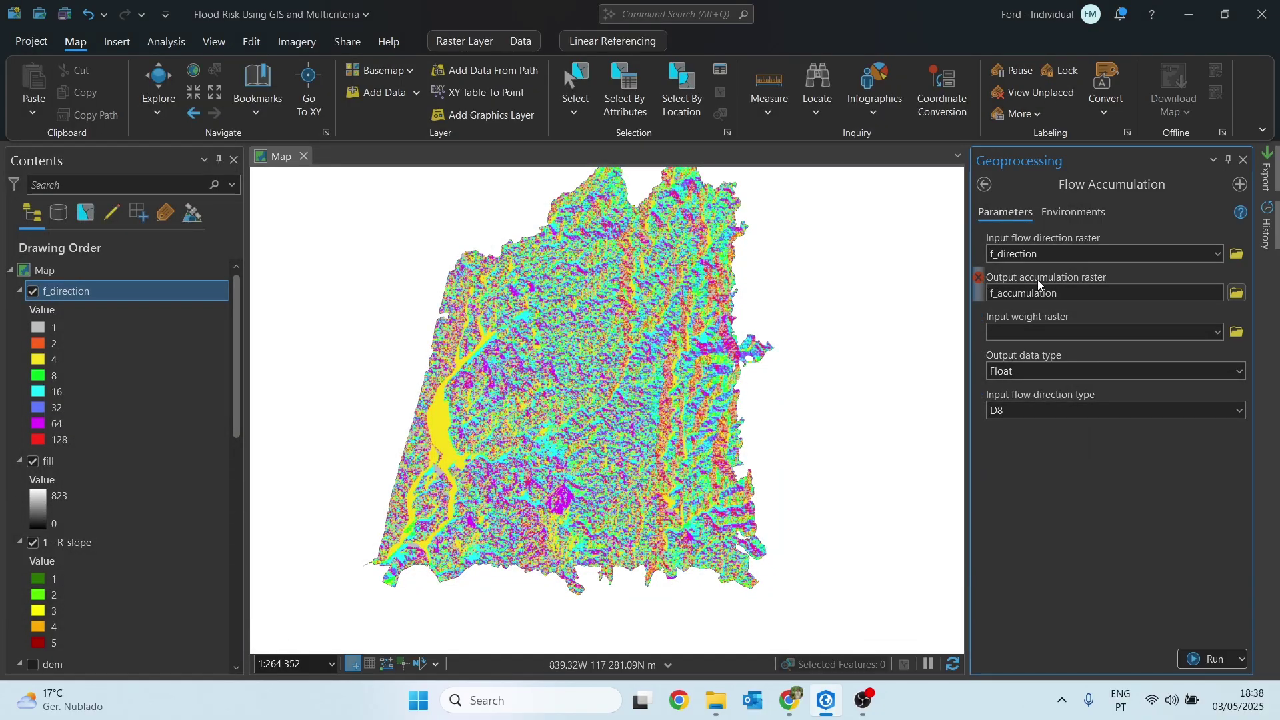
- Shorten the output name to 'f_acc' and leave the weight raster empty
{"action": "left_click", "coordinate": [1087, 294]}
{"action": "key", "text": "BackSpace"}
{"action": "key", "text": "BackSpace"}
{"action": "key", "text": "BackSpace"}
{"action": "key", "text": "BackSpace"}
{"action": "key", "text": "BackSpace"}
{"action": "key", "text": "BackSpace"}
{"action": "key", "text": "BackSpace"}
{"action": "key", "text": "BackSpace"}
{"action": "key", "text": "BackSpace"}
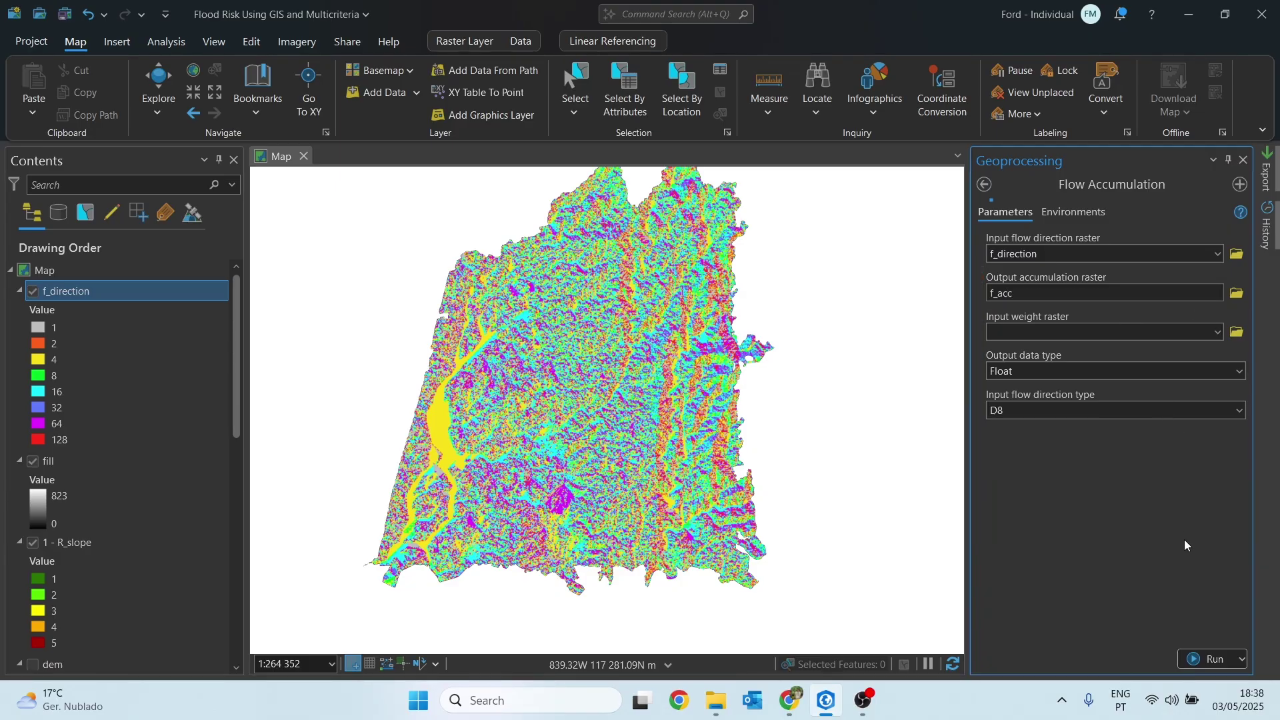
{"action": "left_click", "coordinate": [1217, 335]}
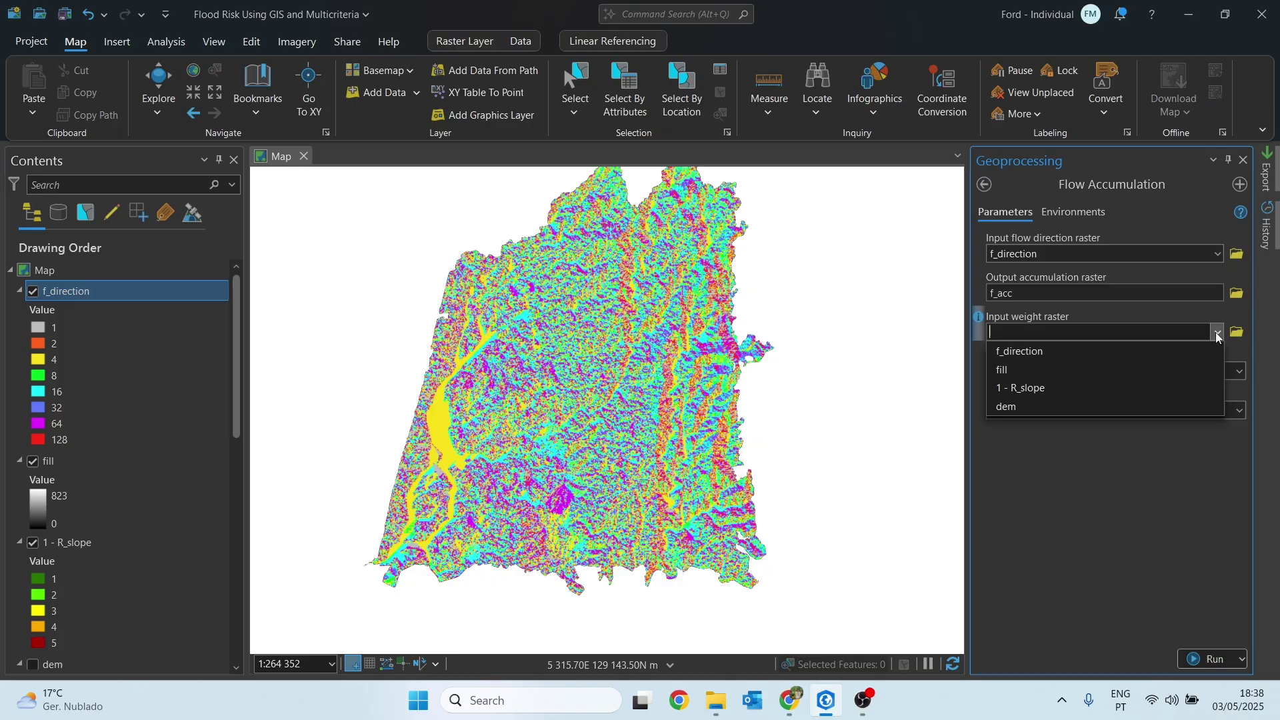
{"action": "left_click", "coordinate": [1217, 333]}
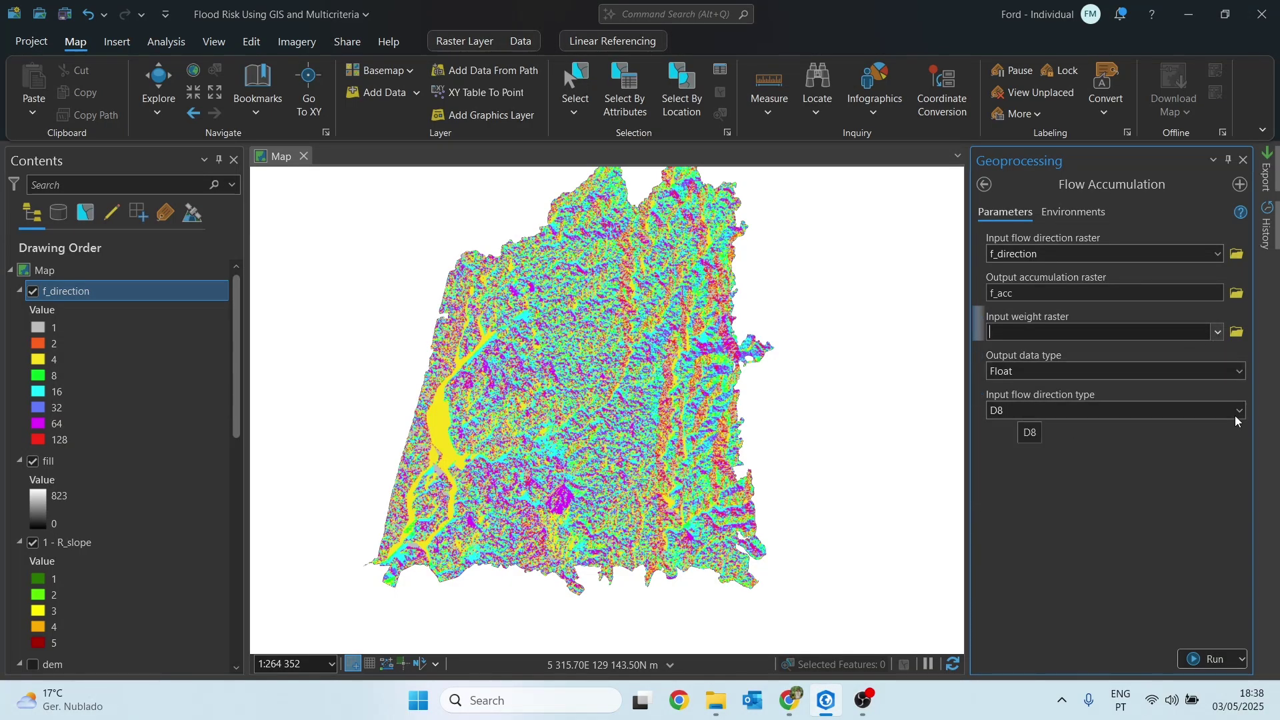
- Set the extent from a layer and use dem as mask and snap raster, then run Flow Accumulation
{"action": "left_click", "coordinate": [1073, 211]}
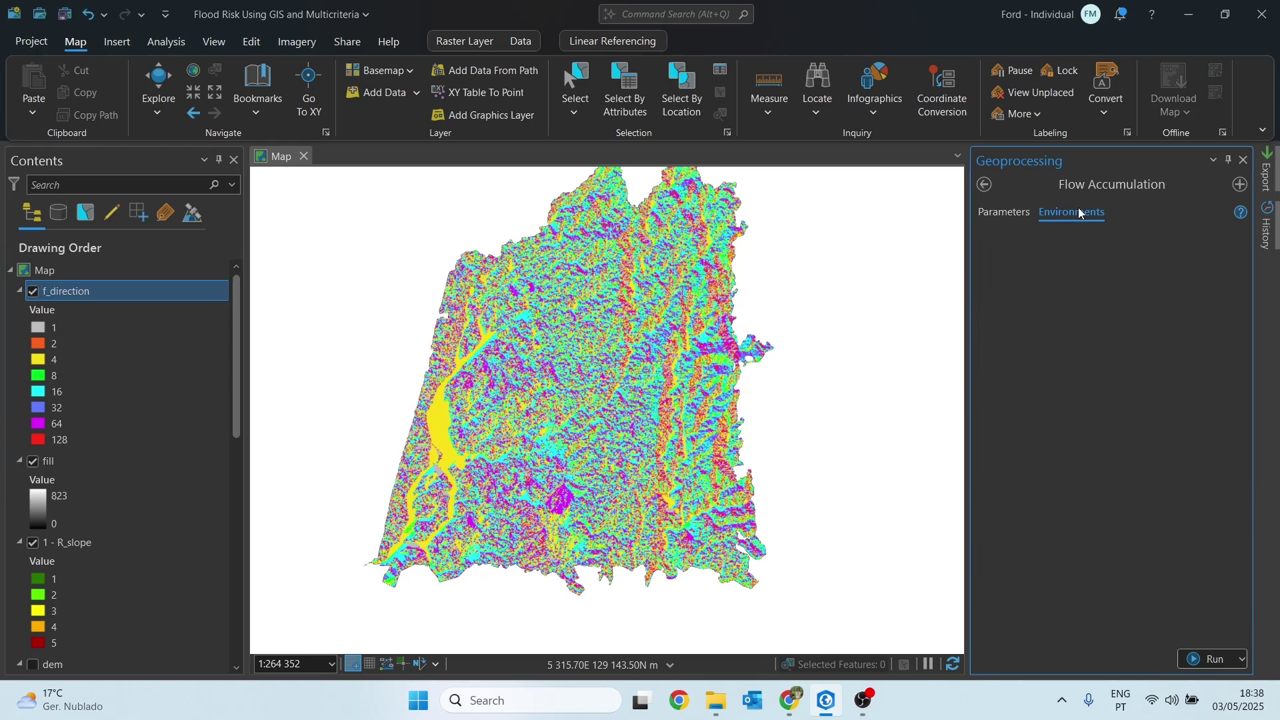
{"action": "left_click", "coordinate": [1051, 387]}
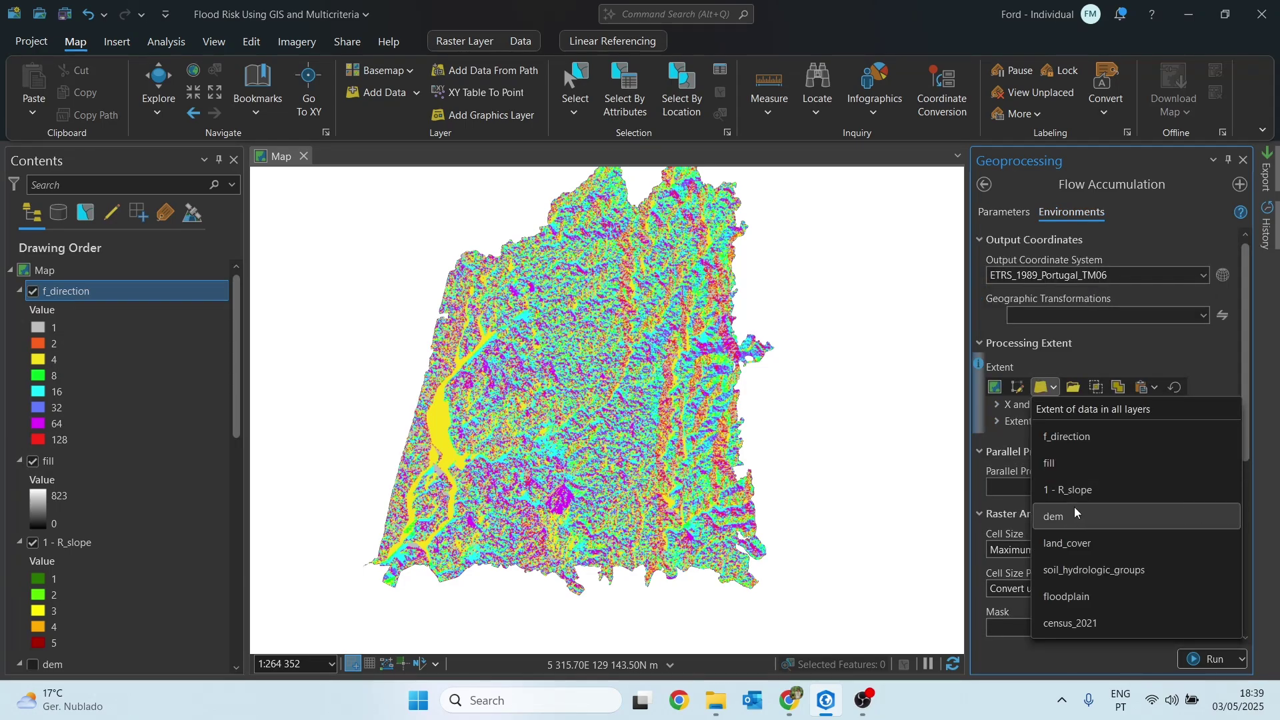
{"action": "left_click", "coordinate": [1075, 507]}
{"action": "scroll", "coordinate": [1247, 391], "scroll_direction": "down", "scroll_amount": 3}
{"action": "left_click", "coordinate": [1204, 430]}
{"action": "left_click", "coordinate": [1007, 504]}
{"action": "left_click", "coordinate": [1204, 469]}
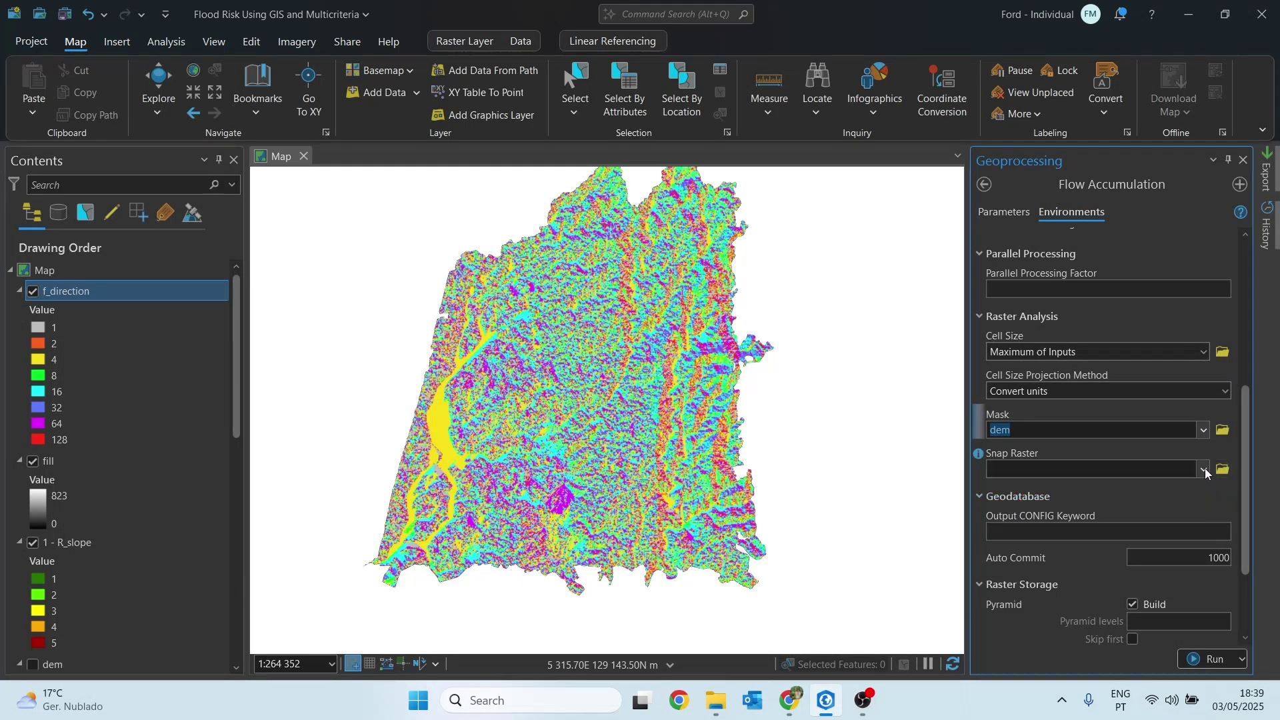
{"action": "left_click", "coordinate": [1007, 544]}
{"action": "left_click", "coordinate": [1006, 212]}
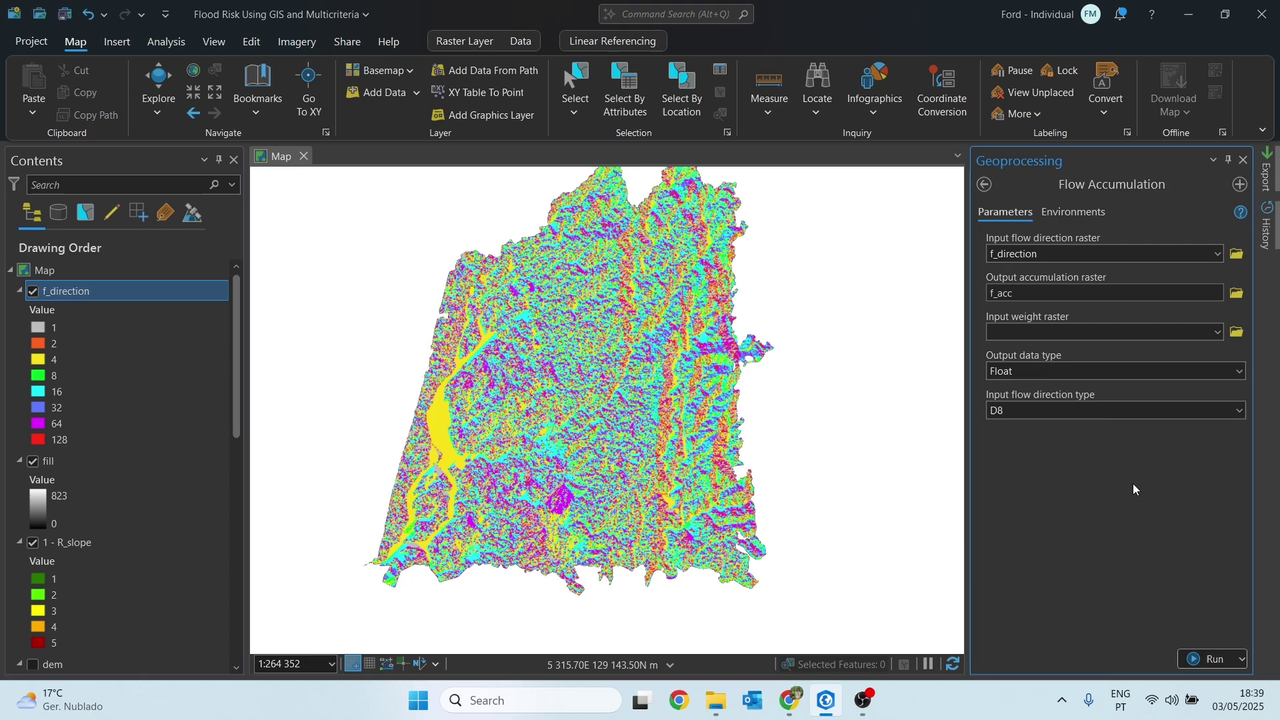
{"action": "left_click", "coordinate": [1215, 659]}
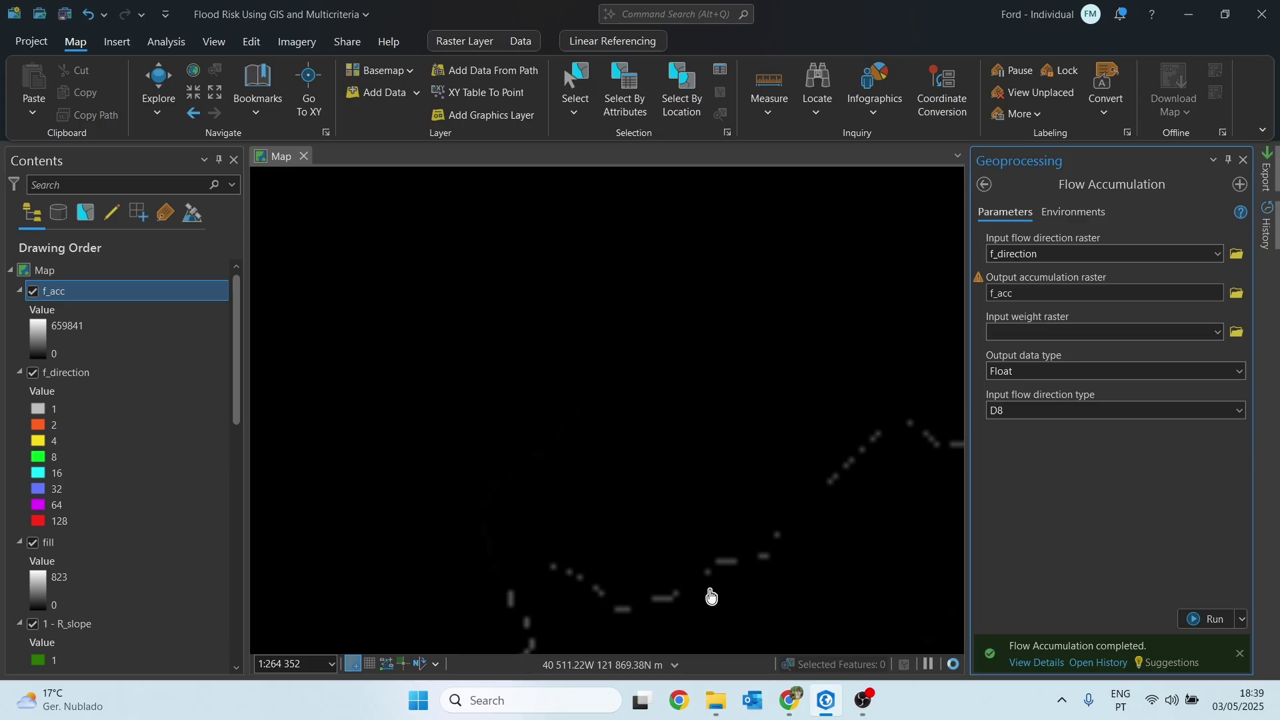
- Zoom in and back out on the map to inspect the f_acc accumulation raster
{"action": "scroll", "coordinate": [611, 611], "scroll_direction": "up", "scroll_amount": 4}
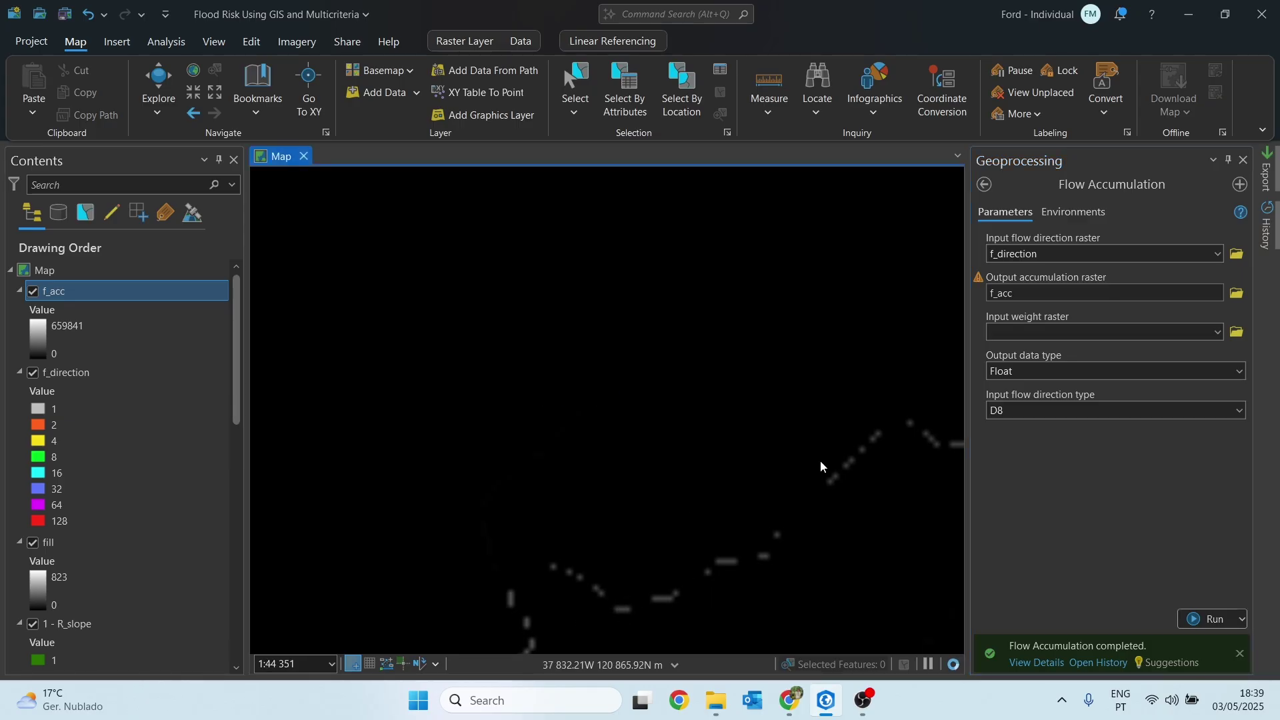
{"action": "scroll", "coordinate": [683, 468], "scroll_direction": "down", "scroll_amount": 5}
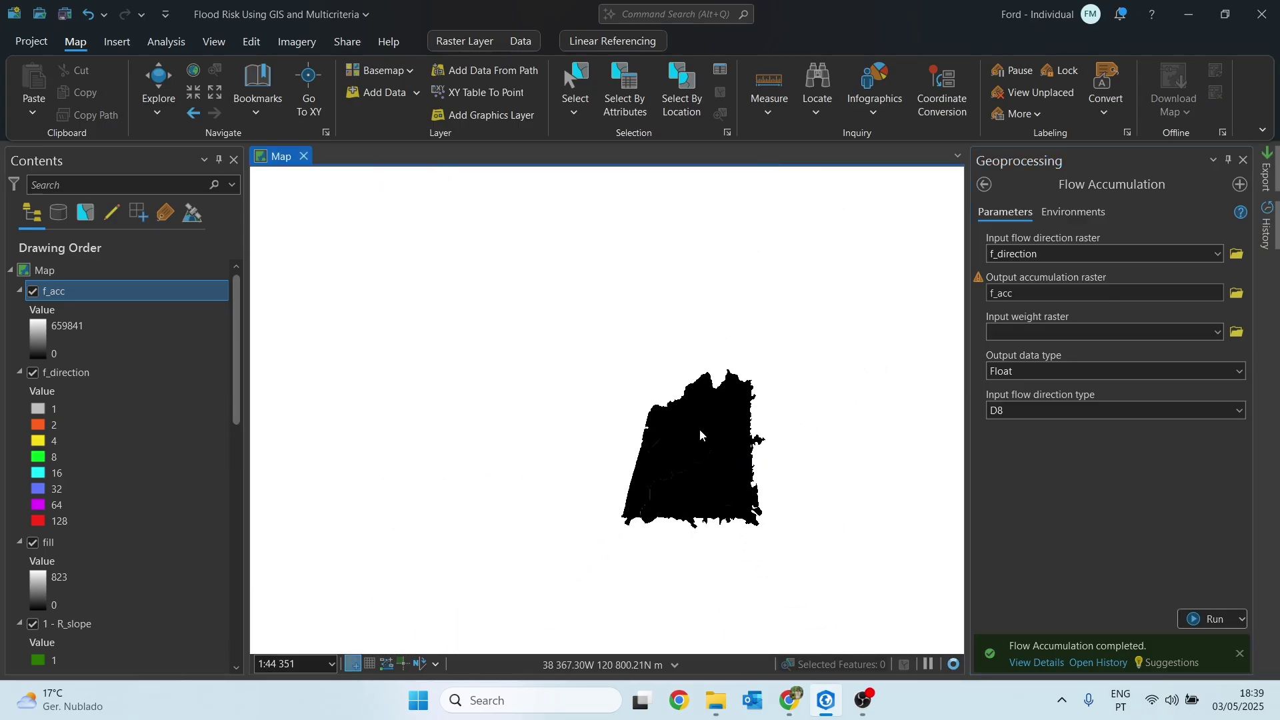
- Find and open the Con tool, then drag f_acc in as the input conditional raster
{"action": "left_click", "coordinate": [983, 185]}
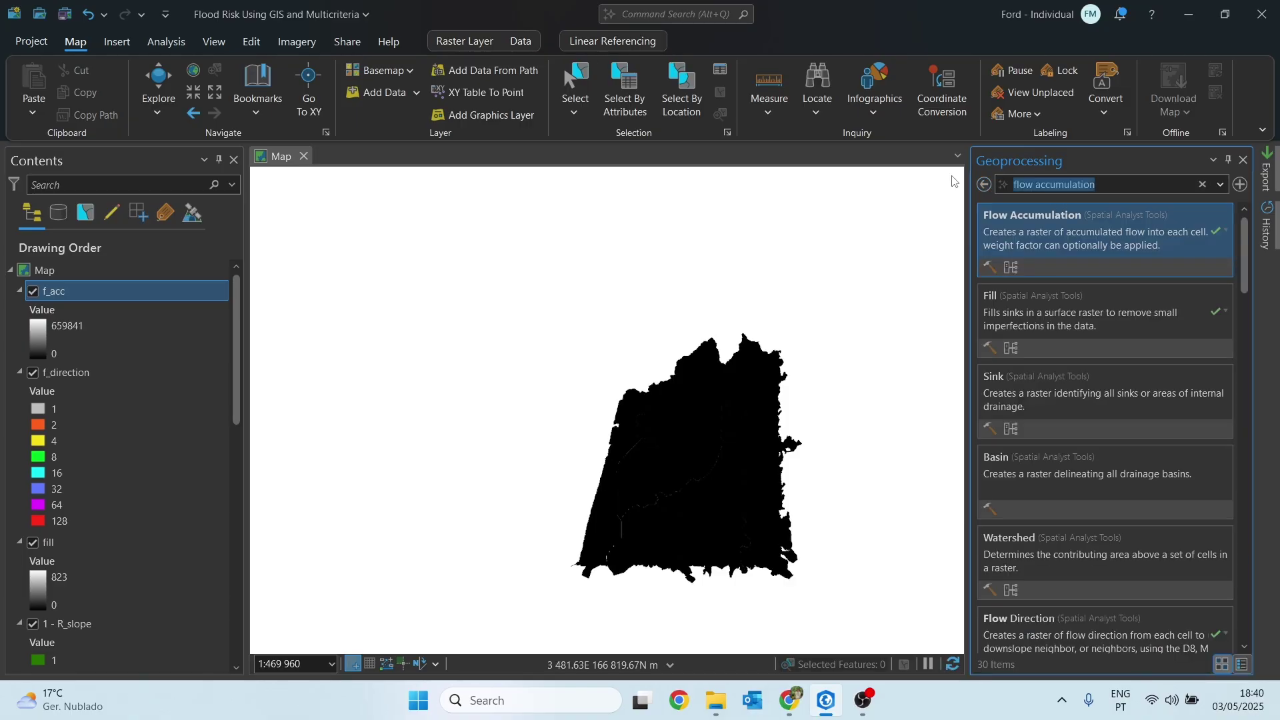
{"action": "type", "text": "c"}
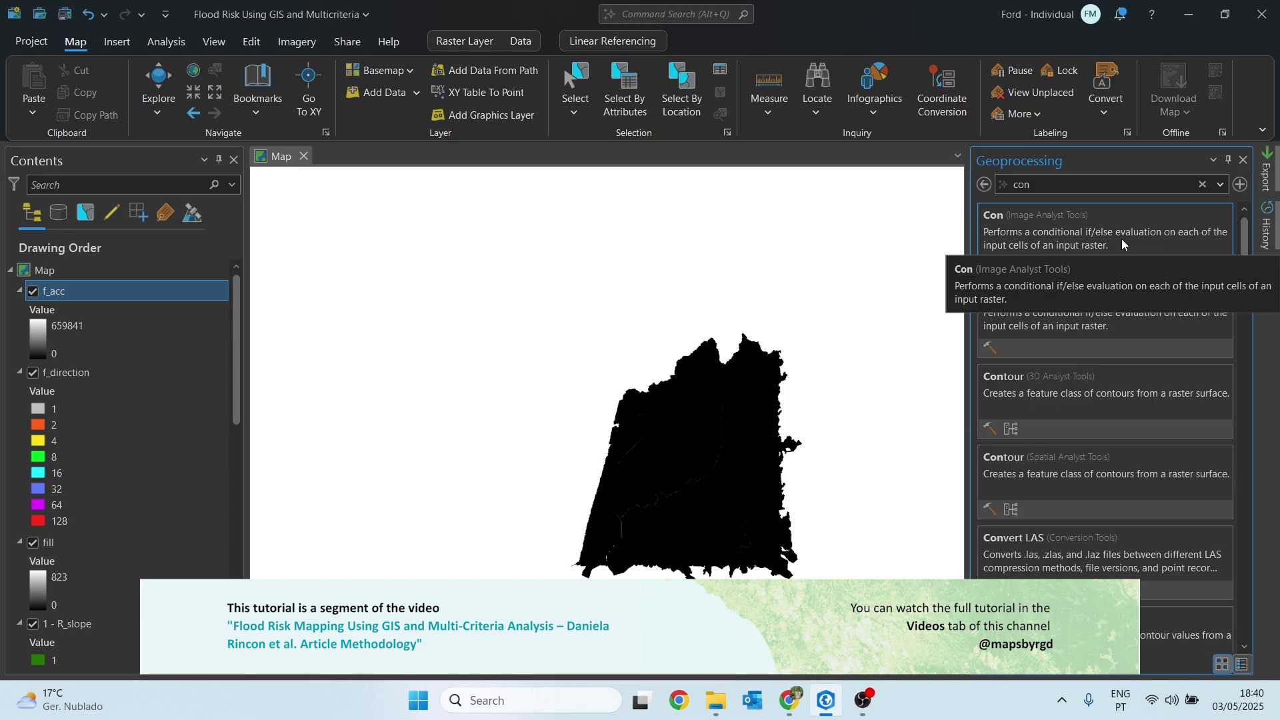
{"action": "left_click", "coordinate": [1122, 242]}
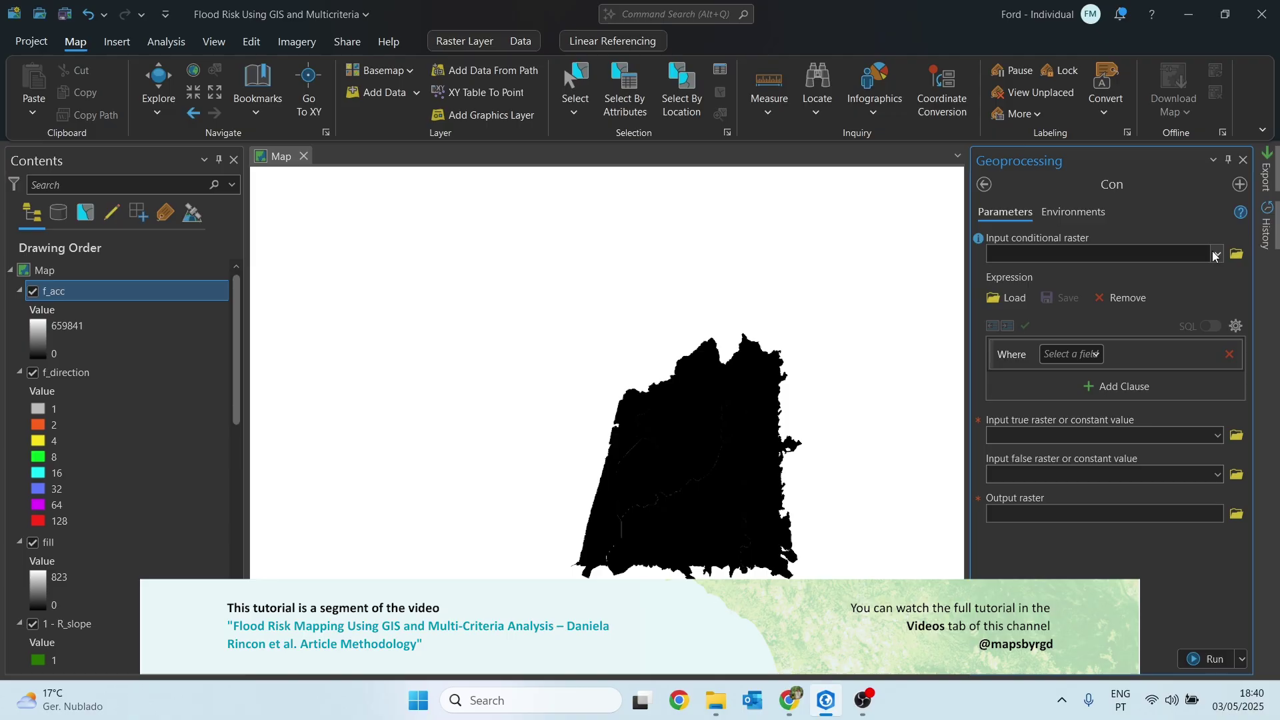
{"action": "left_click_drag", "start_coordinate": [58, 293], "coordinate": [1036, 259]}
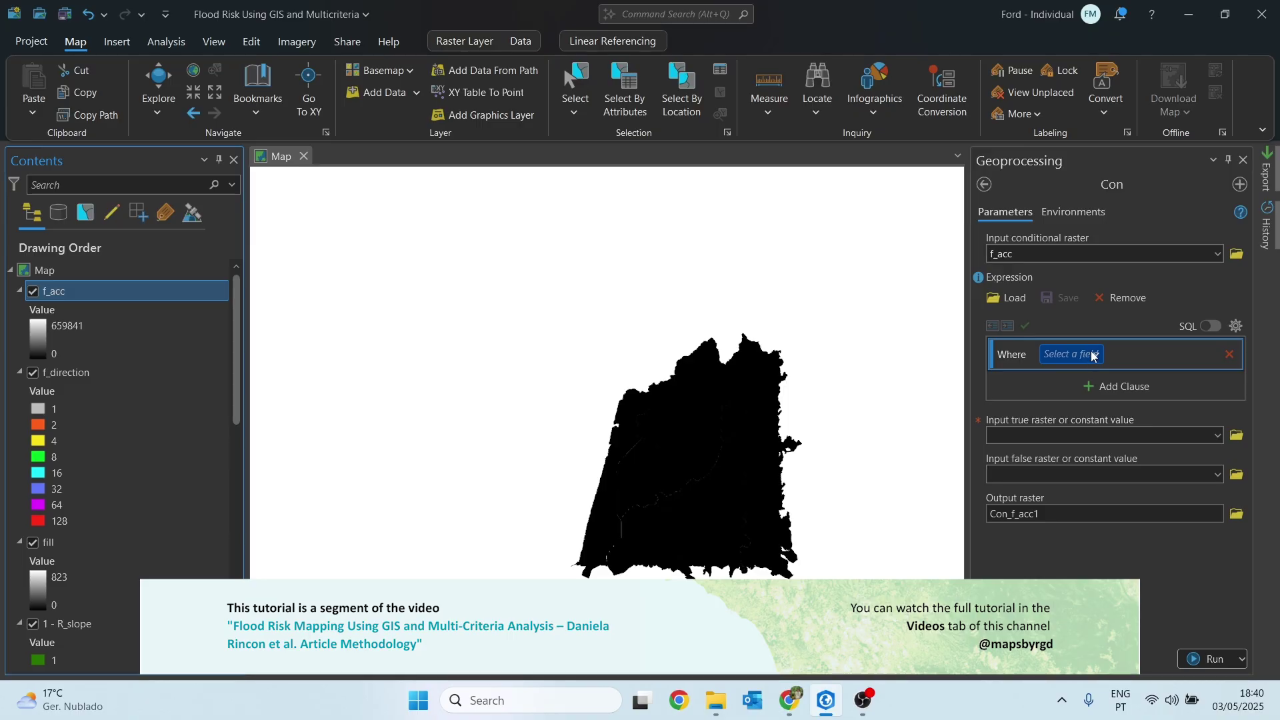
- Build the condition VALUE is greater than 500 and enter f_acc as the true raster
{"action": "left_click", "coordinate": [1094, 356]}
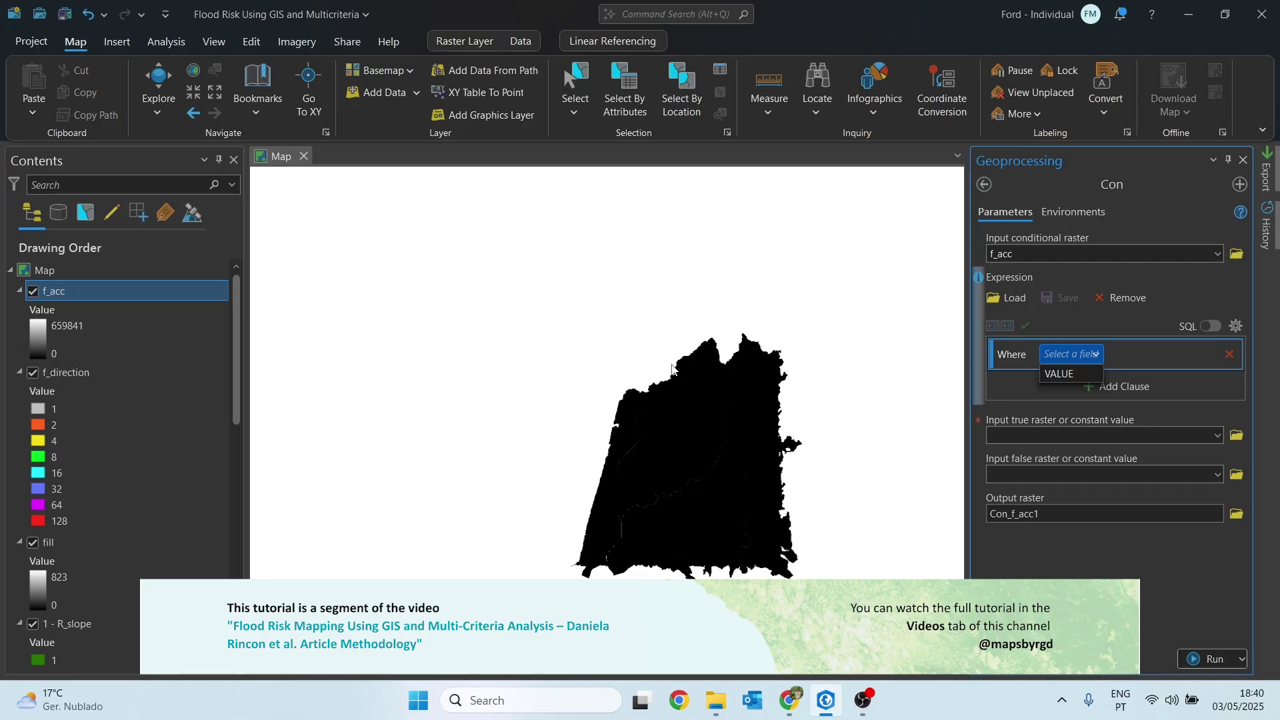
{"action": "left_click", "coordinate": [1079, 375]}
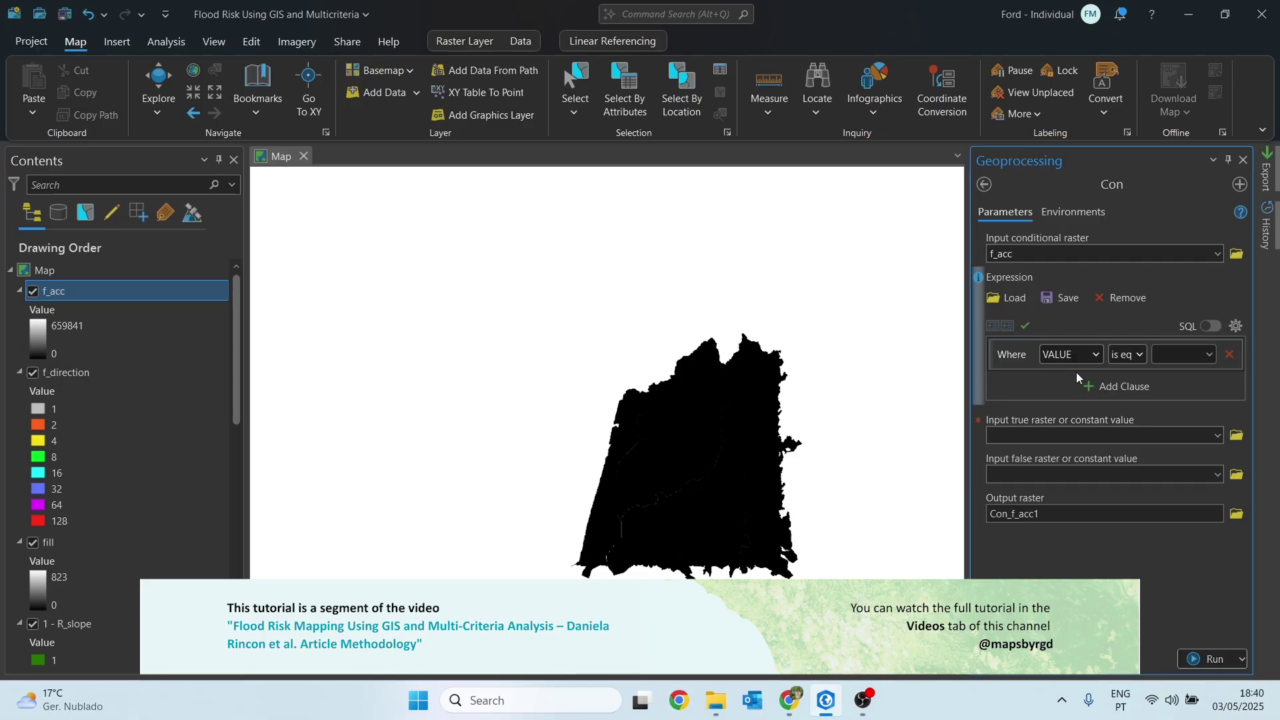
{"action": "left_click", "coordinate": [1141, 356]}
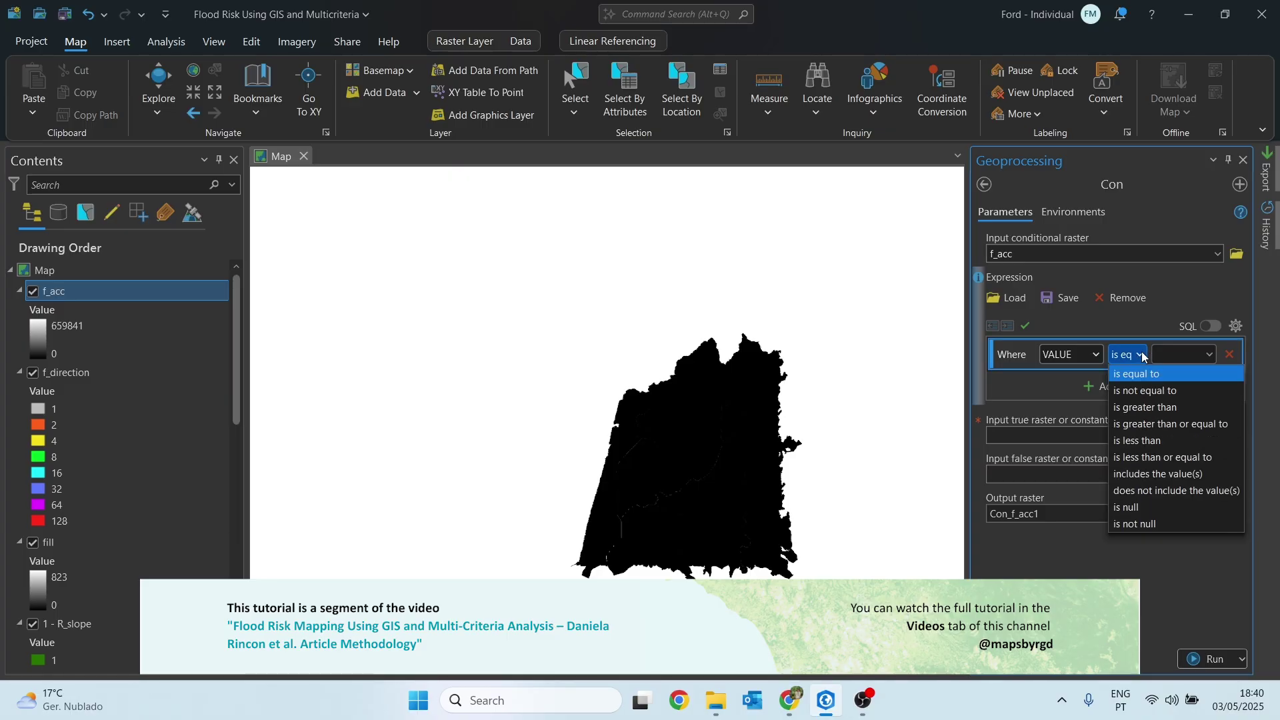
{"action": "left_click", "coordinate": [1147, 408]}
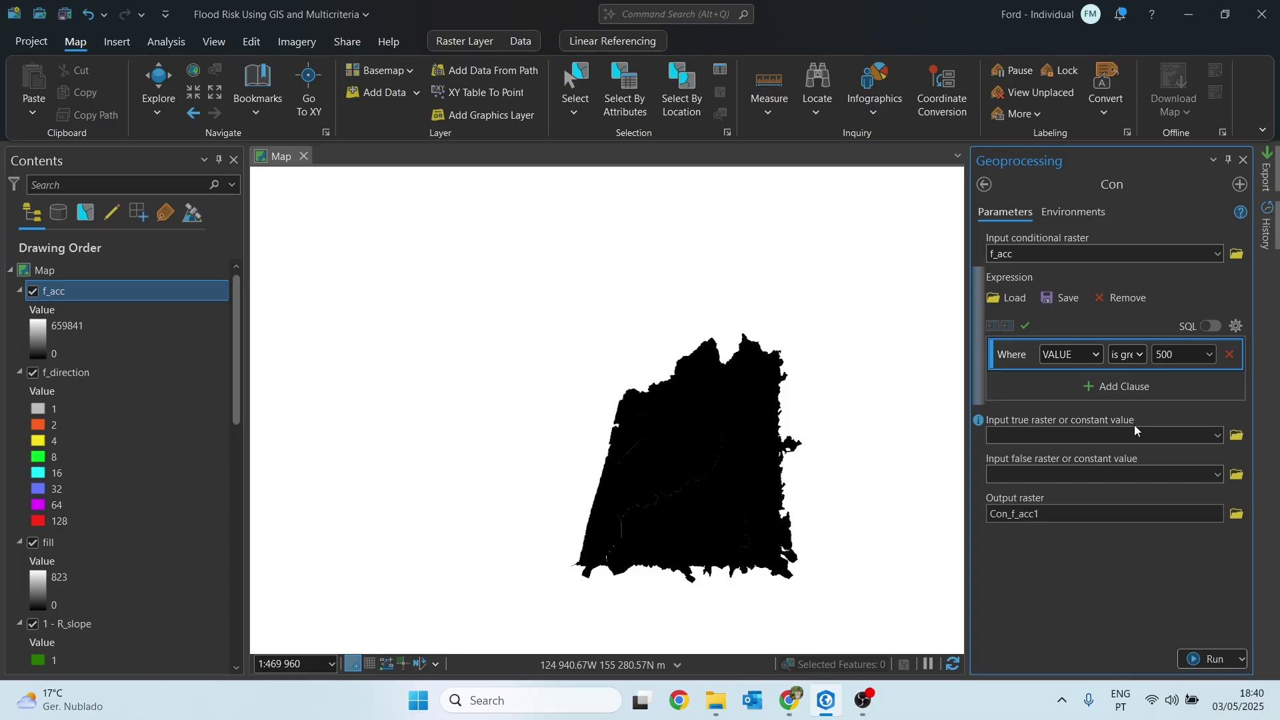
{"action": "left_click", "coordinate": [608, 308]}
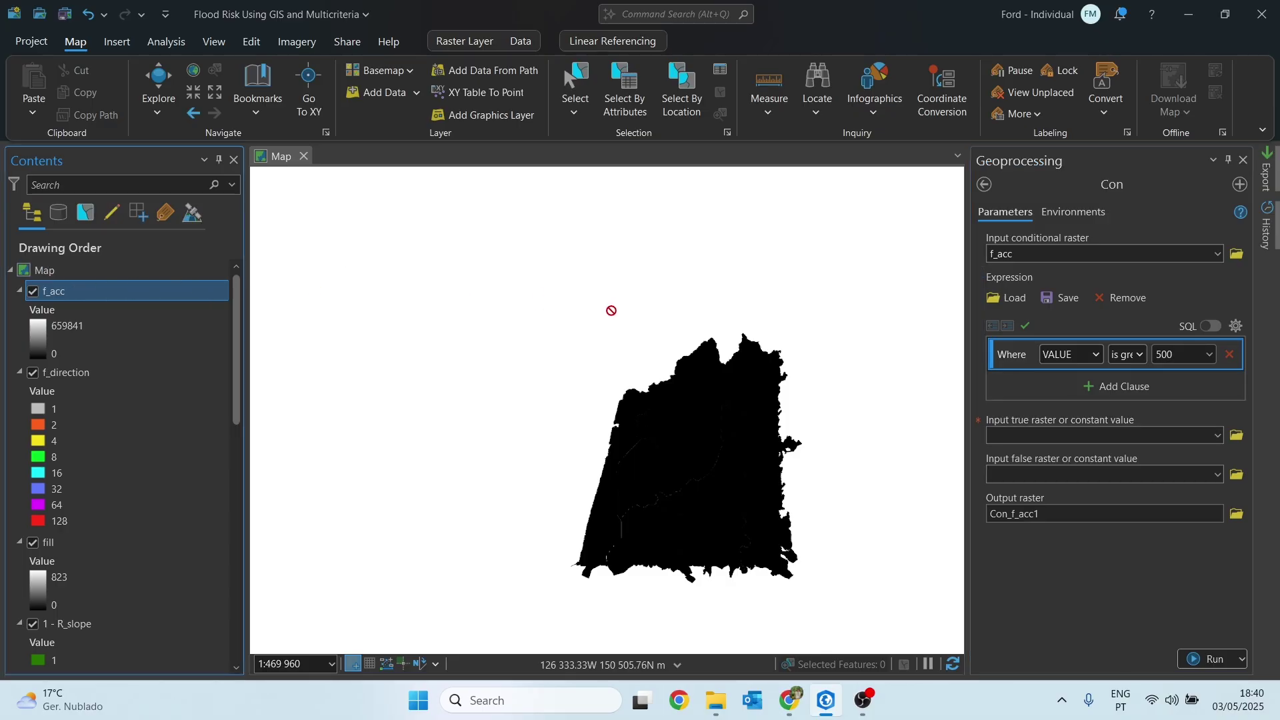
{"action": "left_click", "coordinate": [1014, 435]}
{"action": "type", "text": "f_acc"}
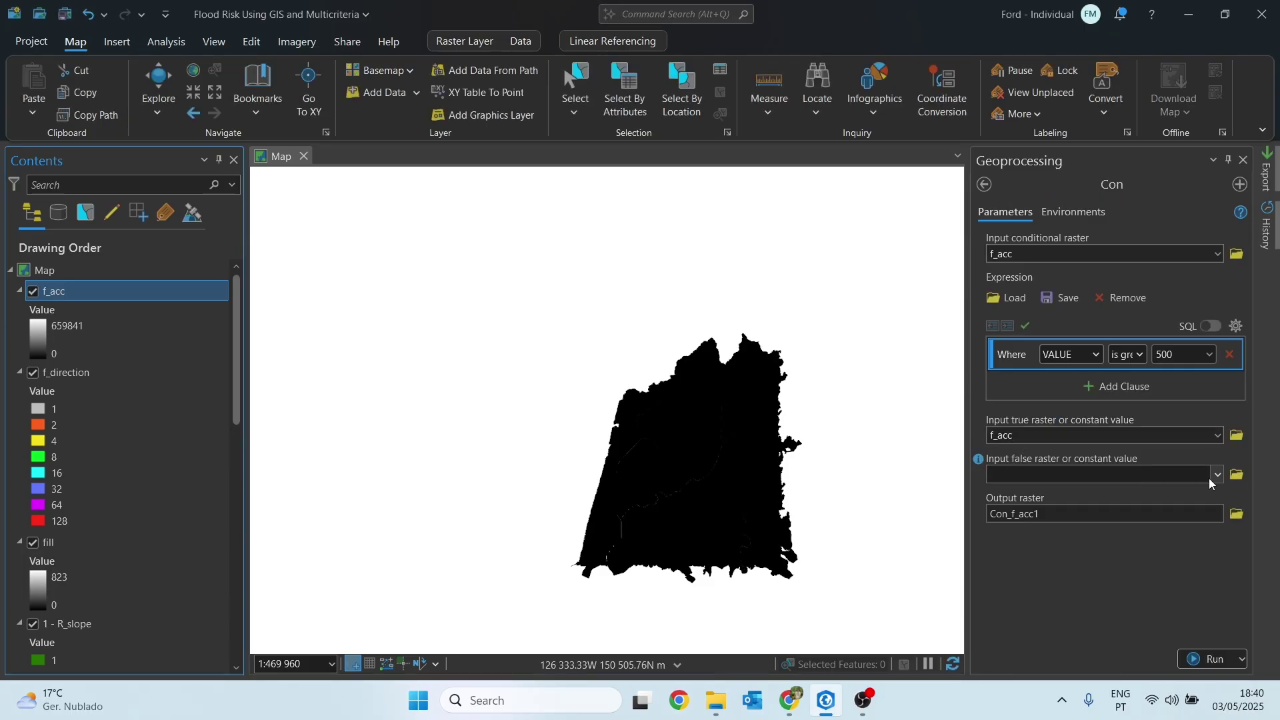
{"action": "left_click", "coordinate": [1019, 512]}
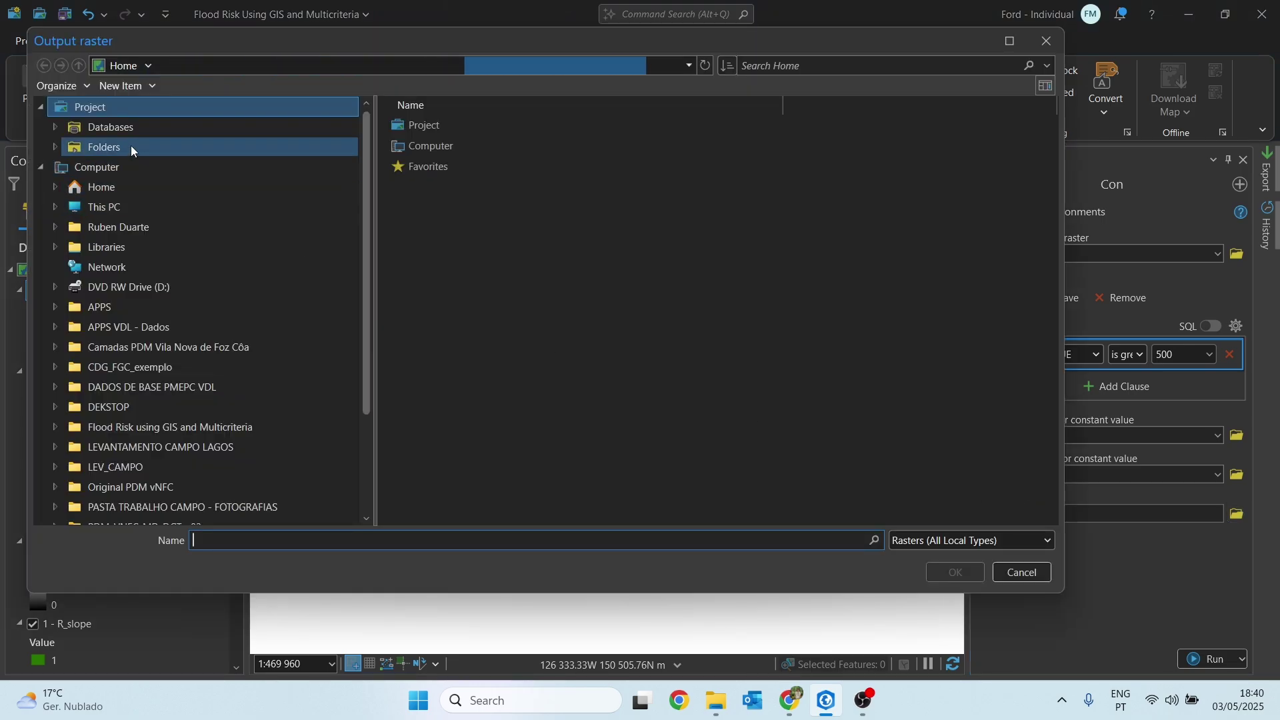
- Save the Con output raster as 'con' in the Mid Data folder
{"action": "left_click", "coordinate": [130, 146]}
{"action": "double_click", "coordinate": [506, 146]}
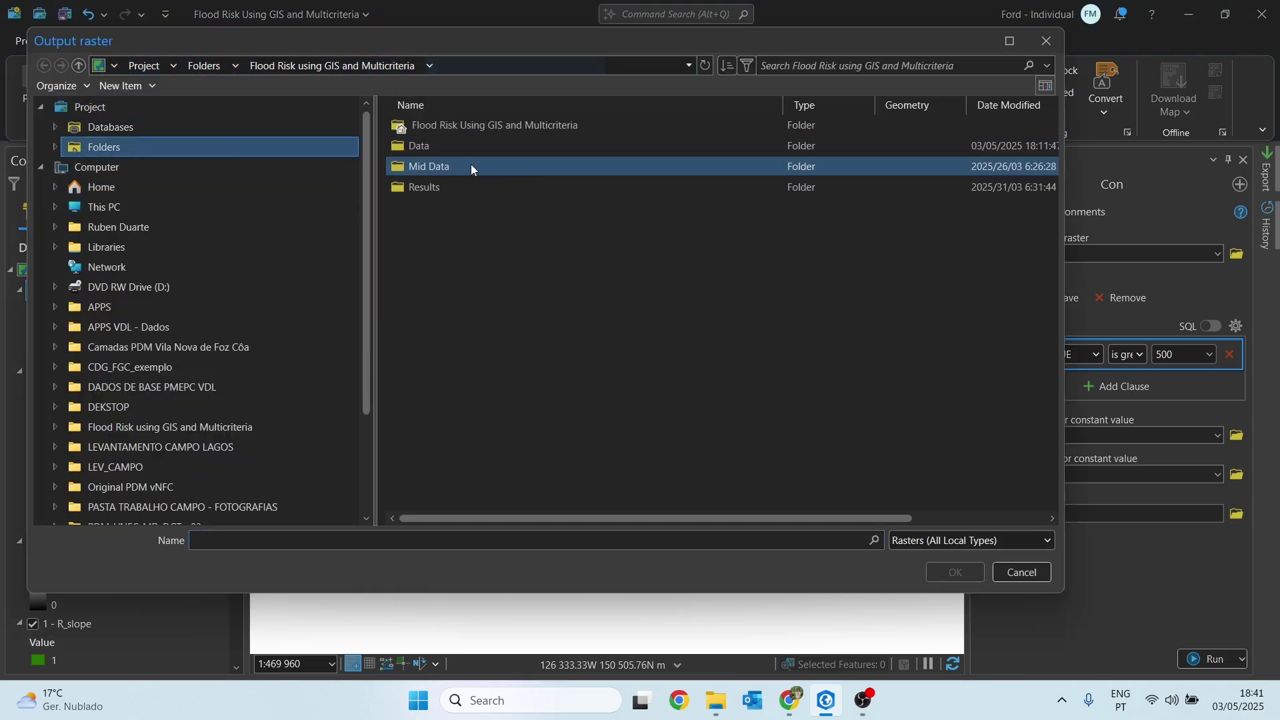
{"action": "left_click", "coordinate": [462, 165]}
{"action": "double_click", "coordinate": [462, 166]}
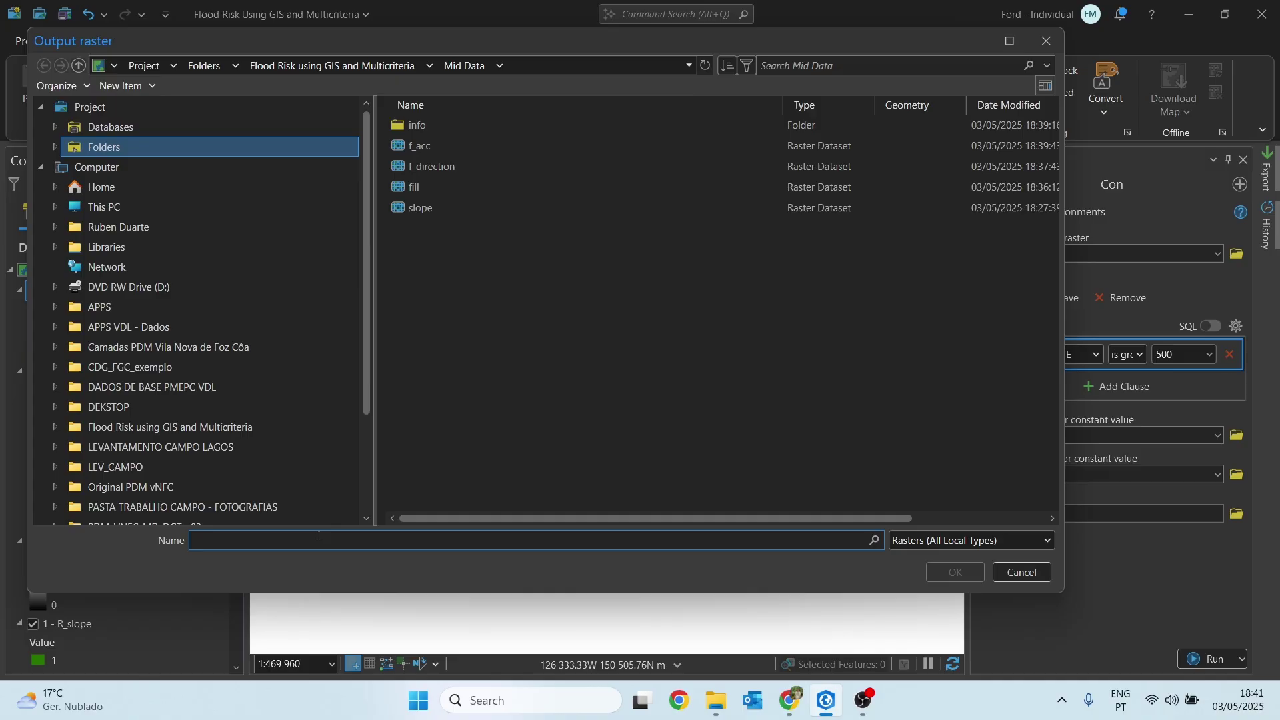
{"action": "left_click", "coordinate": [318, 540]}
{"action": "type", "text": "con"}
{"action": "left_click", "coordinate": [959, 571]}
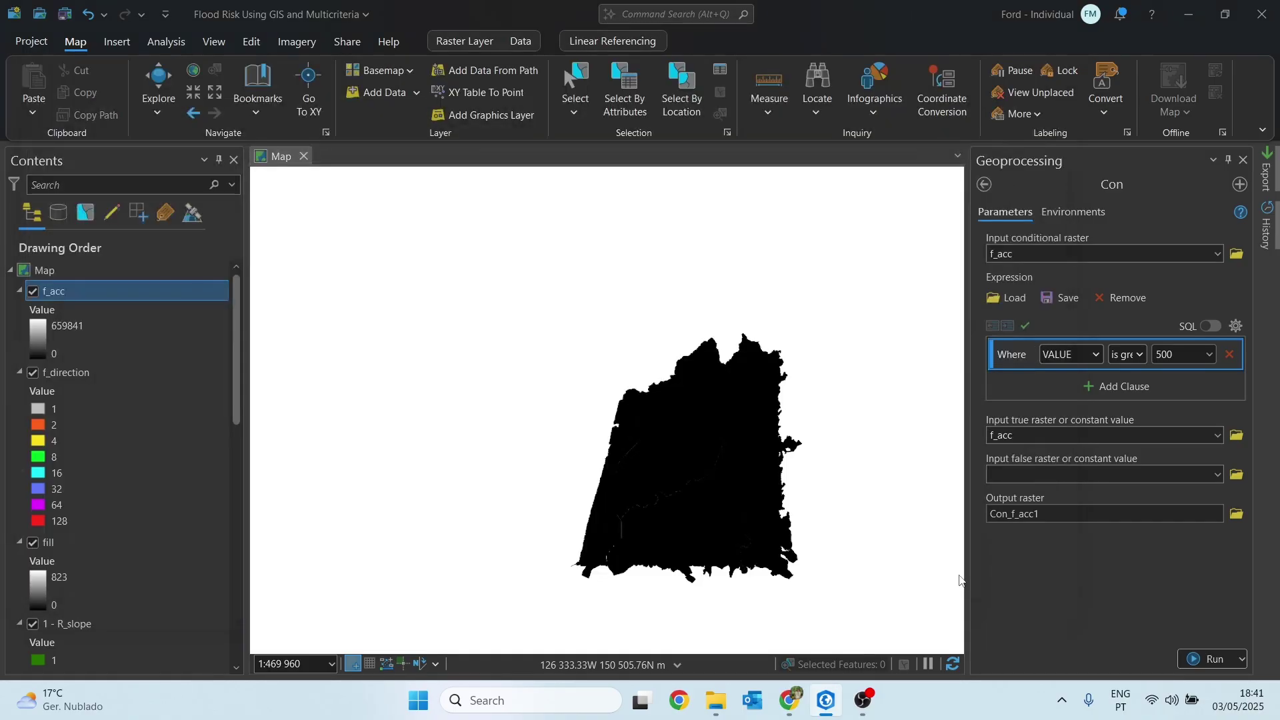
- Set Con's environments to the current map's coordinate system, with dem as mask and snap raster
{"action": "left_click", "coordinate": [1075, 211]}
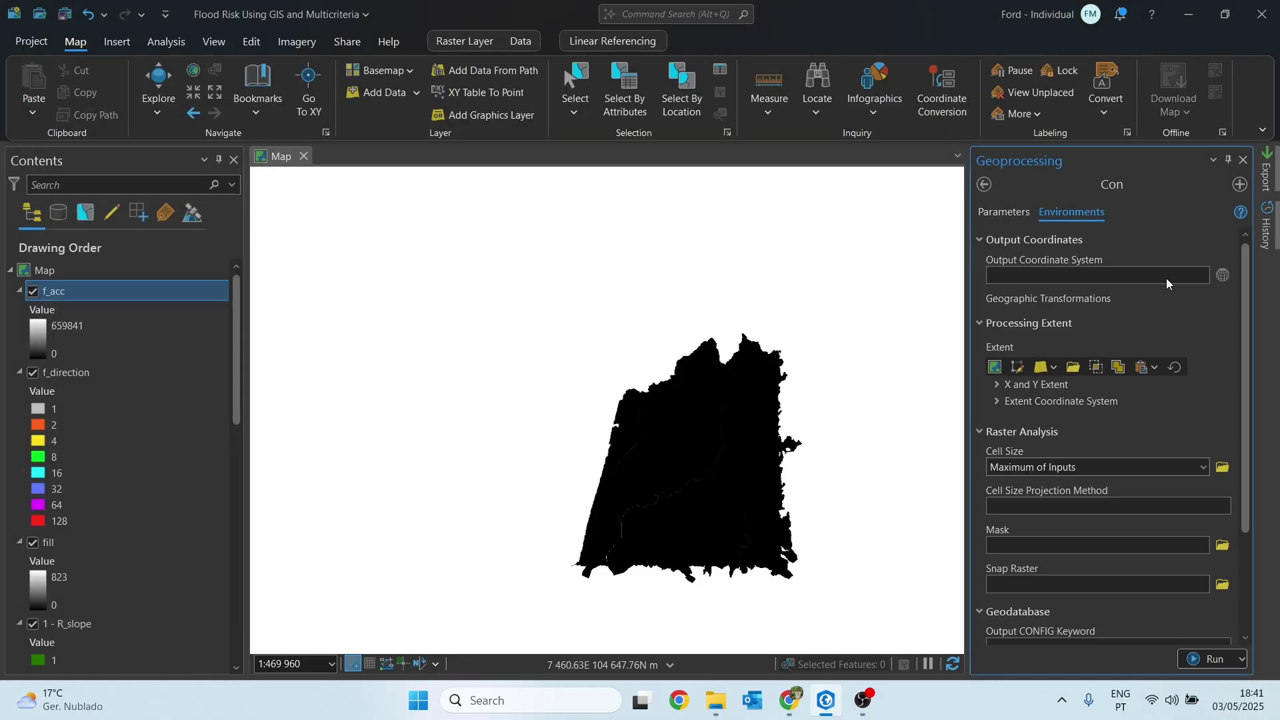
{"action": "left_click", "coordinate": [1202, 275]}
{"action": "left_click", "coordinate": [1074, 294]}
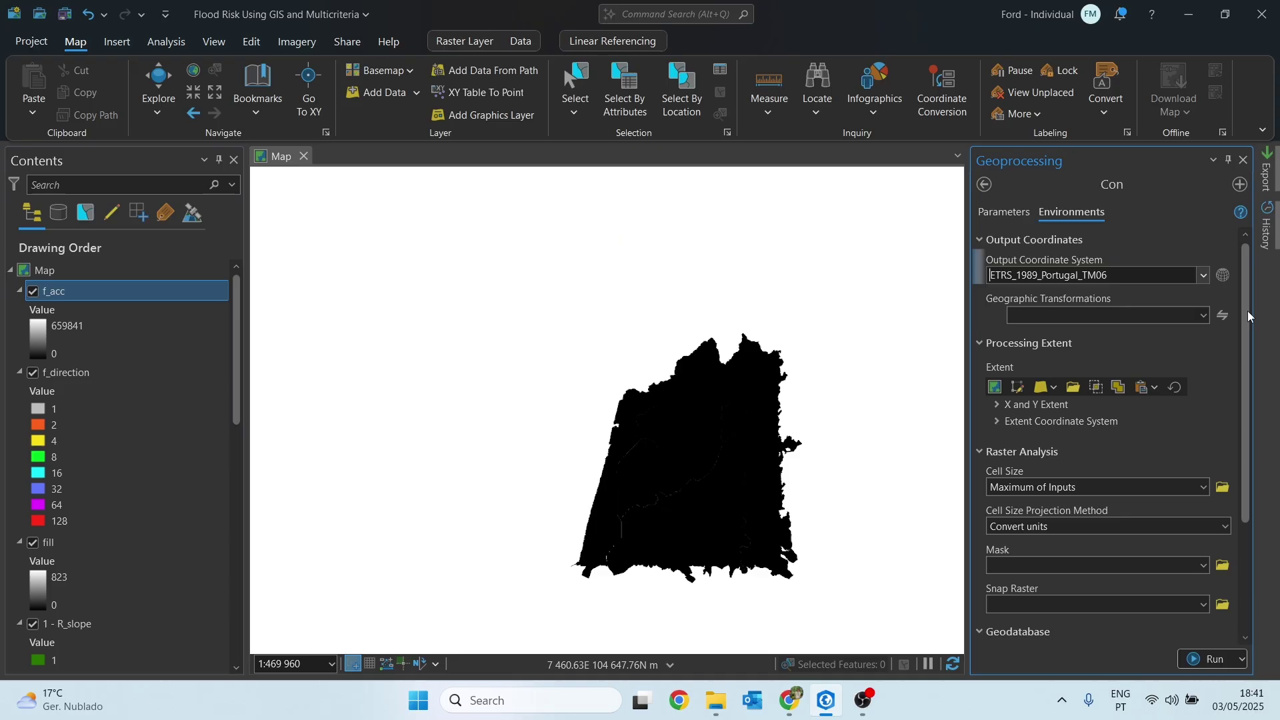
{"action": "scroll", "coordinate": [1247, 311], "scroll_direction": "down", "scroll_amount": 3}
{"action": "left_click", "coordinate": [1204, 417]}
{"action": "left_click", "coordinate": [1013, 508]}
{"action": "left_click", "coordinate": [1203, 456]}
{"action": "left_click", "coordinate": [1013, 548]}
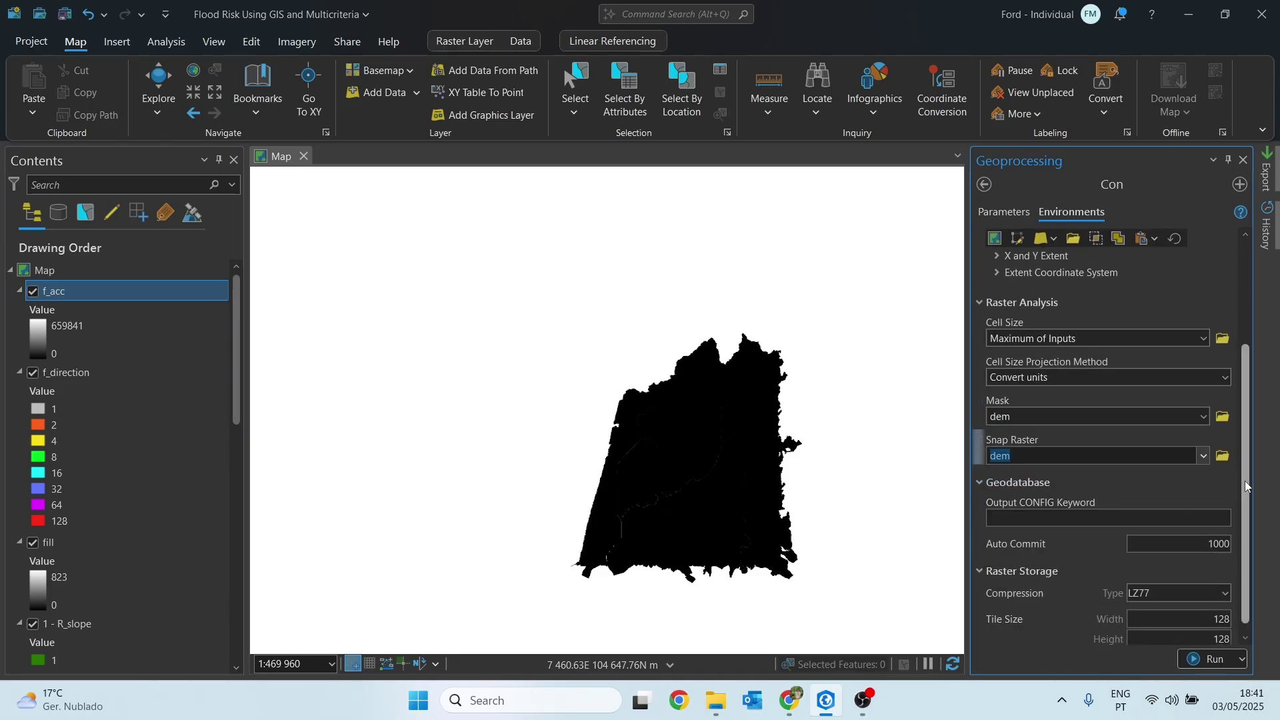
{"action": "scroll", "coordinate": [1245, 481], "scroll_direction": "up", "scroll_amount": 5}
{"action": "left_click", "coordinate": [1058, 346]}
{"action": "left_click", "coordinate": [1005, 212]}
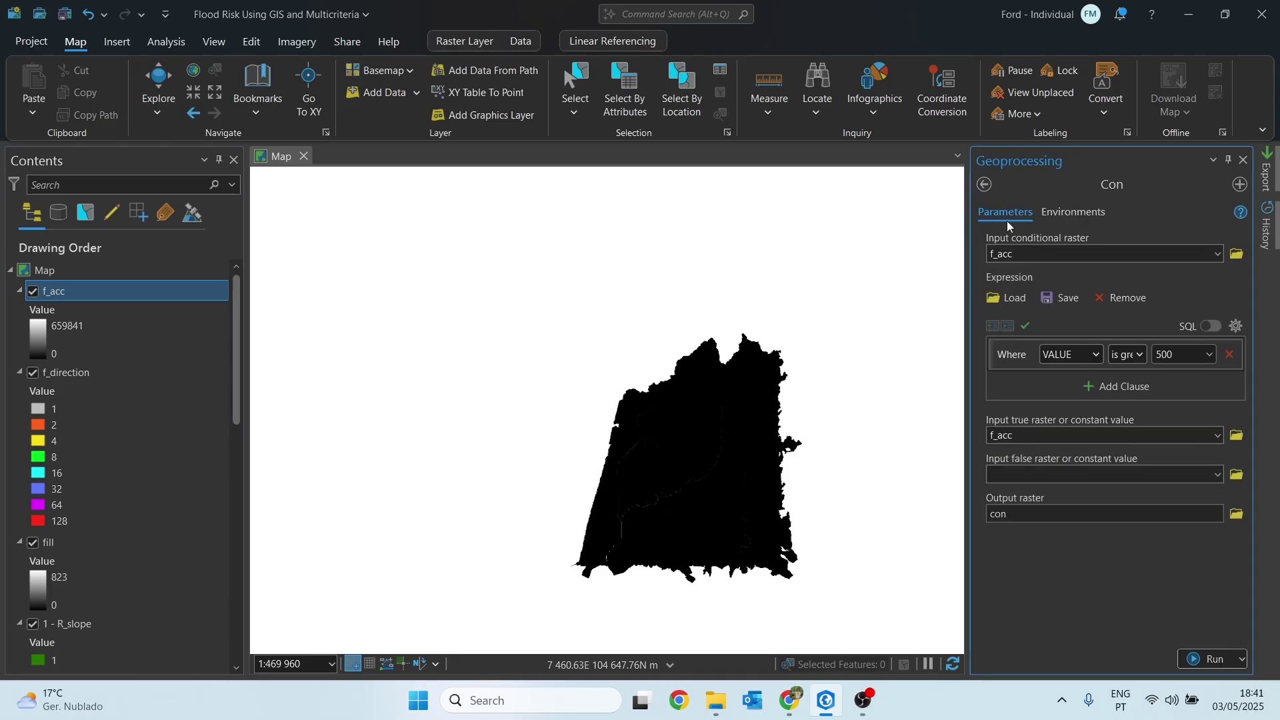
{"action": "left_click", "coordinate": [1202, 661]}
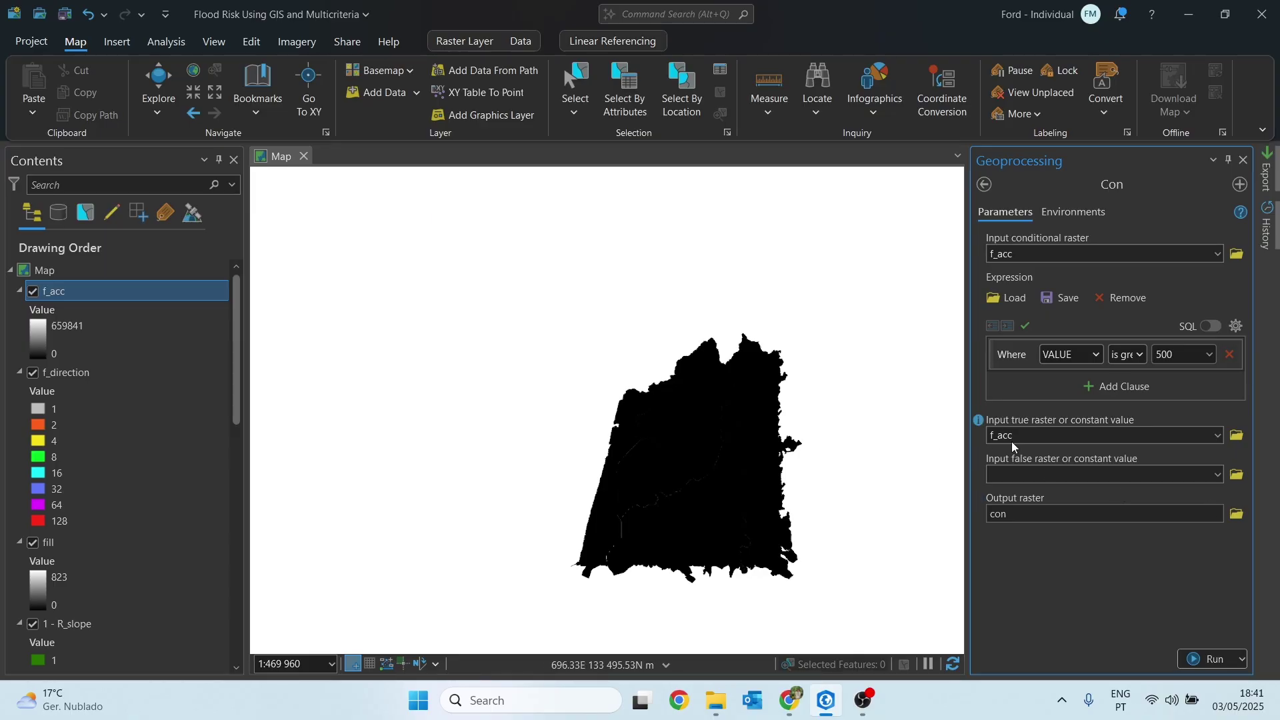
- Run Con to produce the con layer with values 501 to 659841
{"action": "left_click", "coordinate": [1206, 663]}
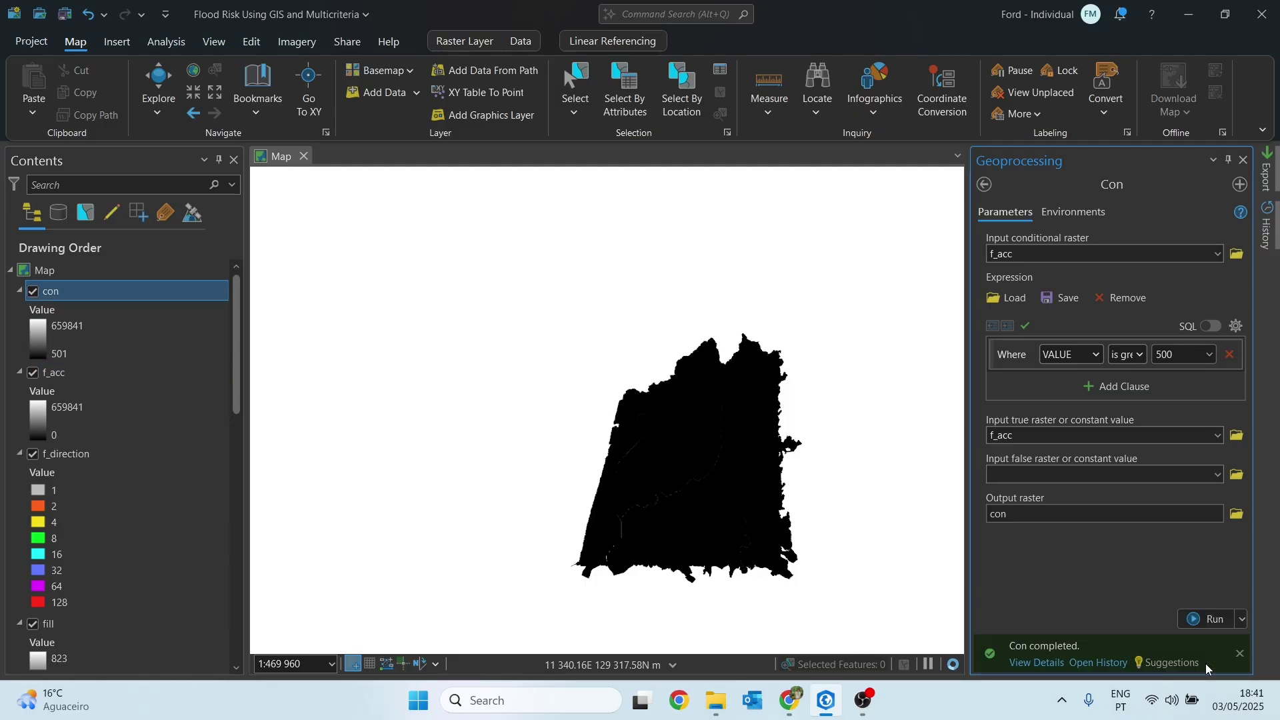
{"action": "mouse_move", "coordinate": [1206, 663]}
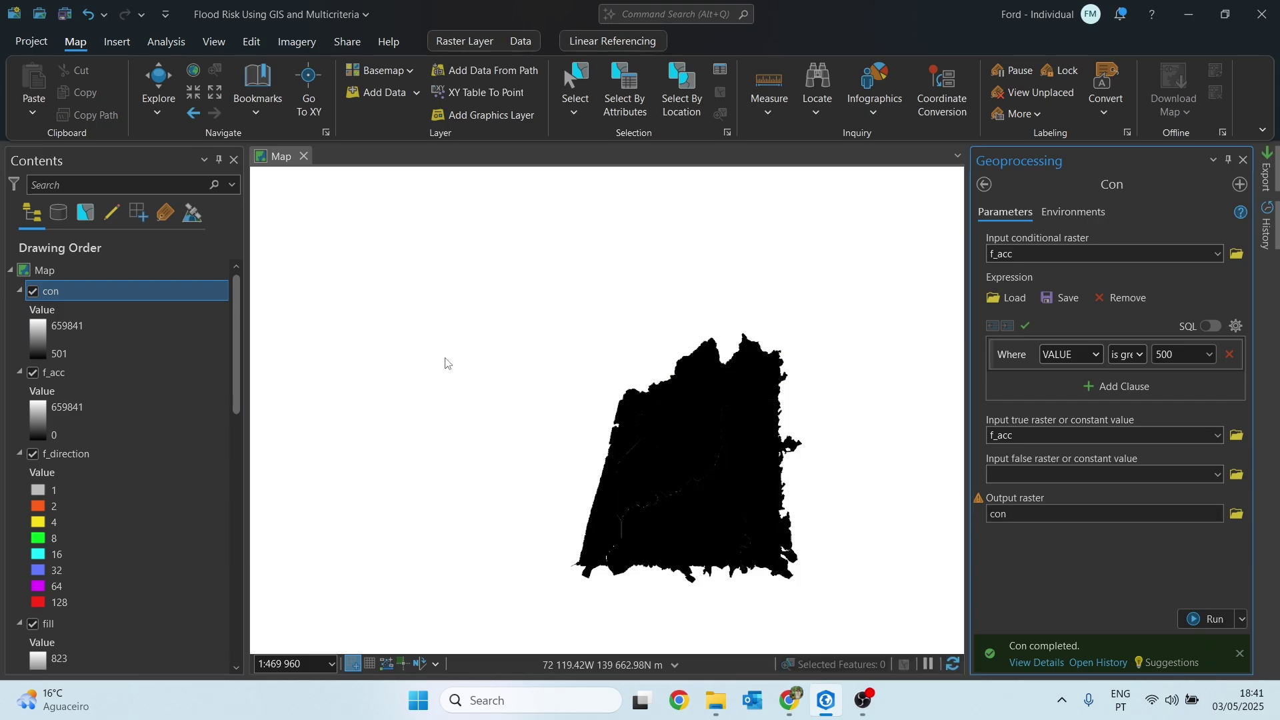
{"action": "left_click", "coordinate": [43, 343]}
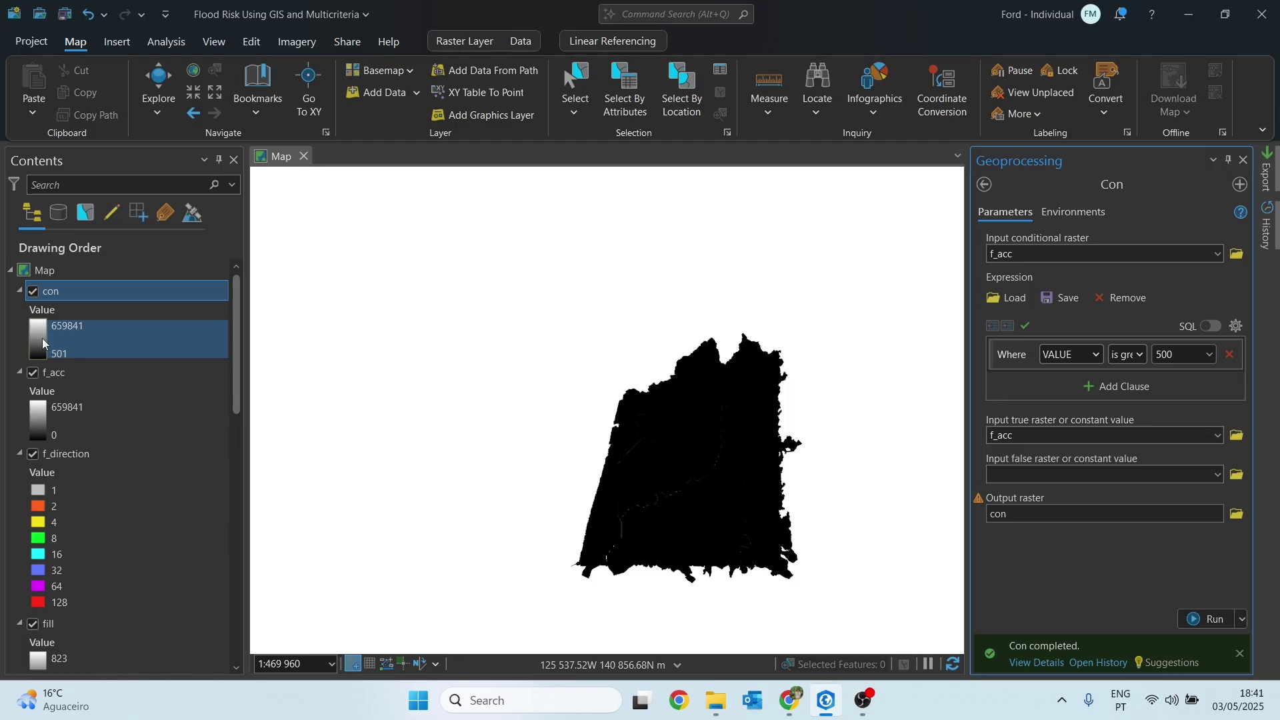
- Invert the con layer's stretch colour ramp in its symbology
{"action": "left_click", "coordinate": [42, 343]}
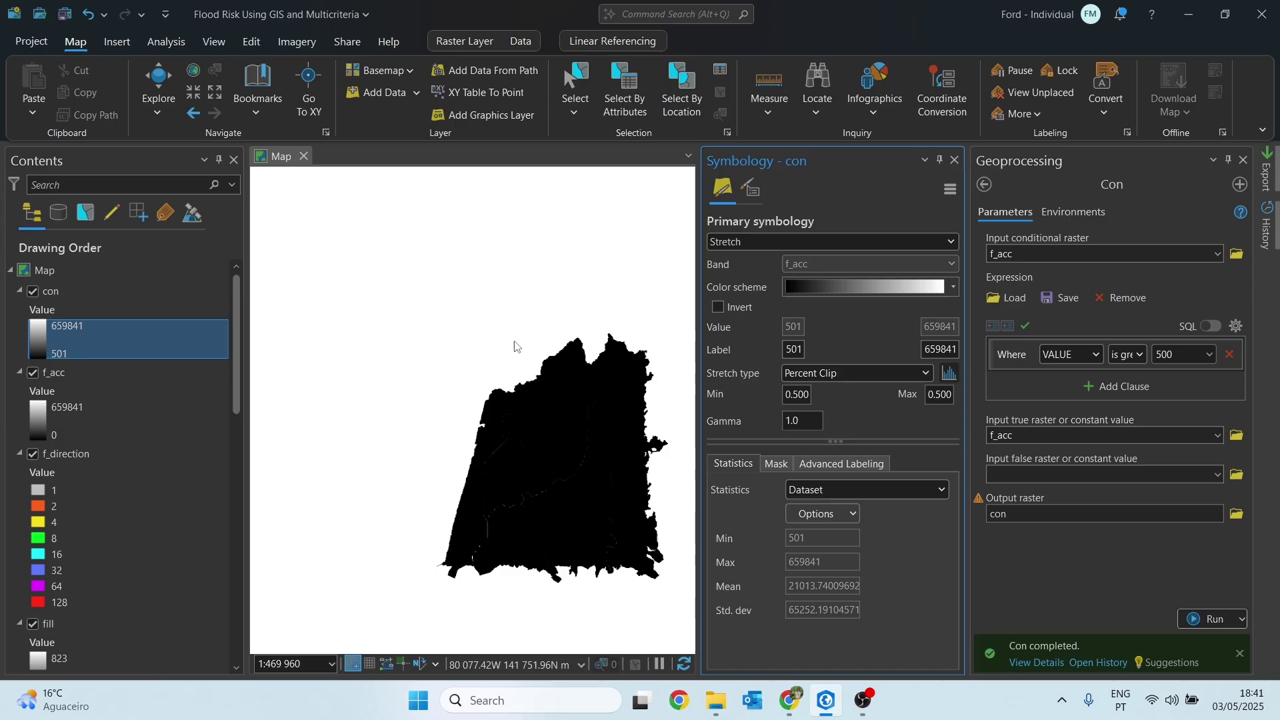
{"action": "left_click", "coordinate": [867, 286]}
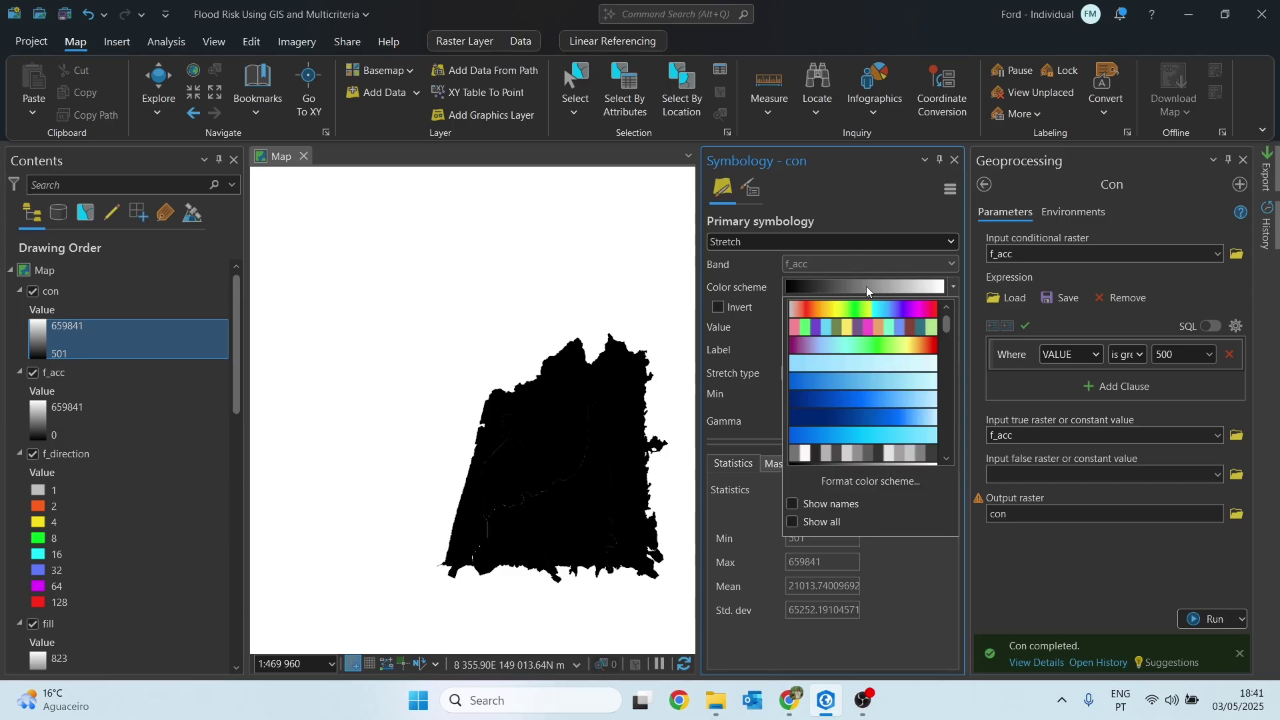
{"action": "left_click", "coordinate": [724, 309]}
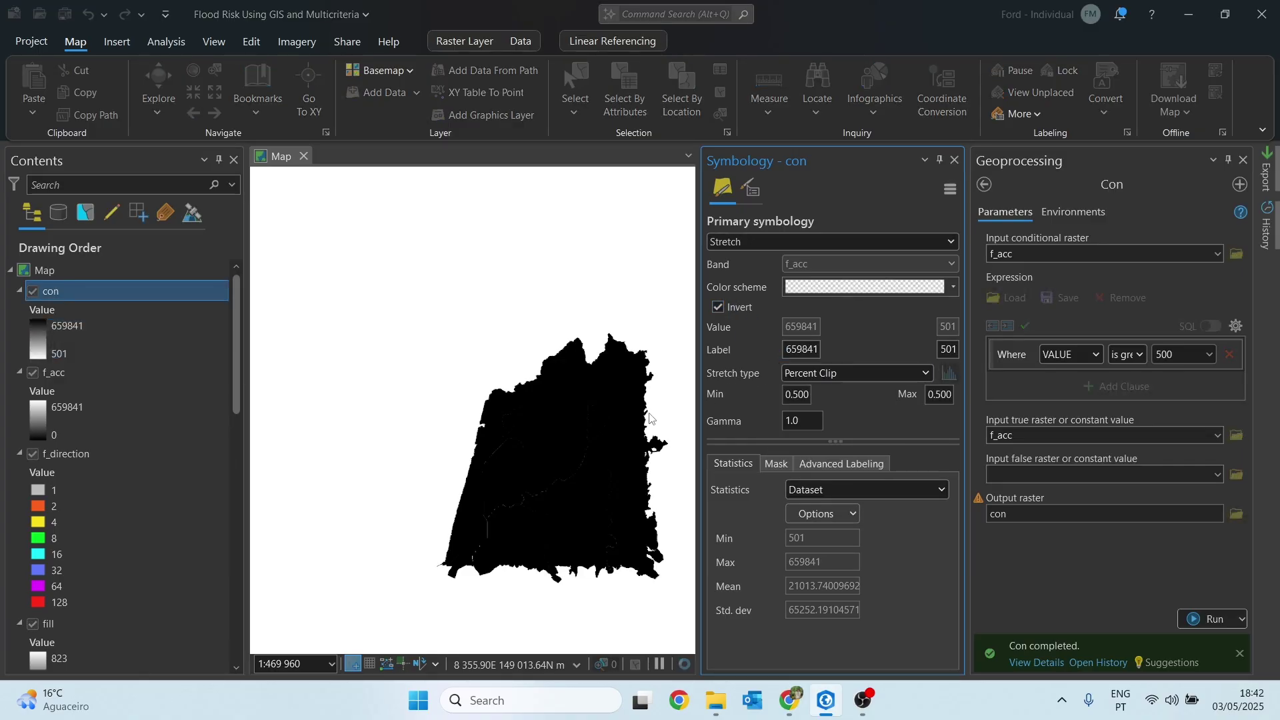
- Hide the f_acc, f_direction, fill, 1 - R_slope and census_2021 layers
{"action": "left_click", "coordinate": [32, 373]}
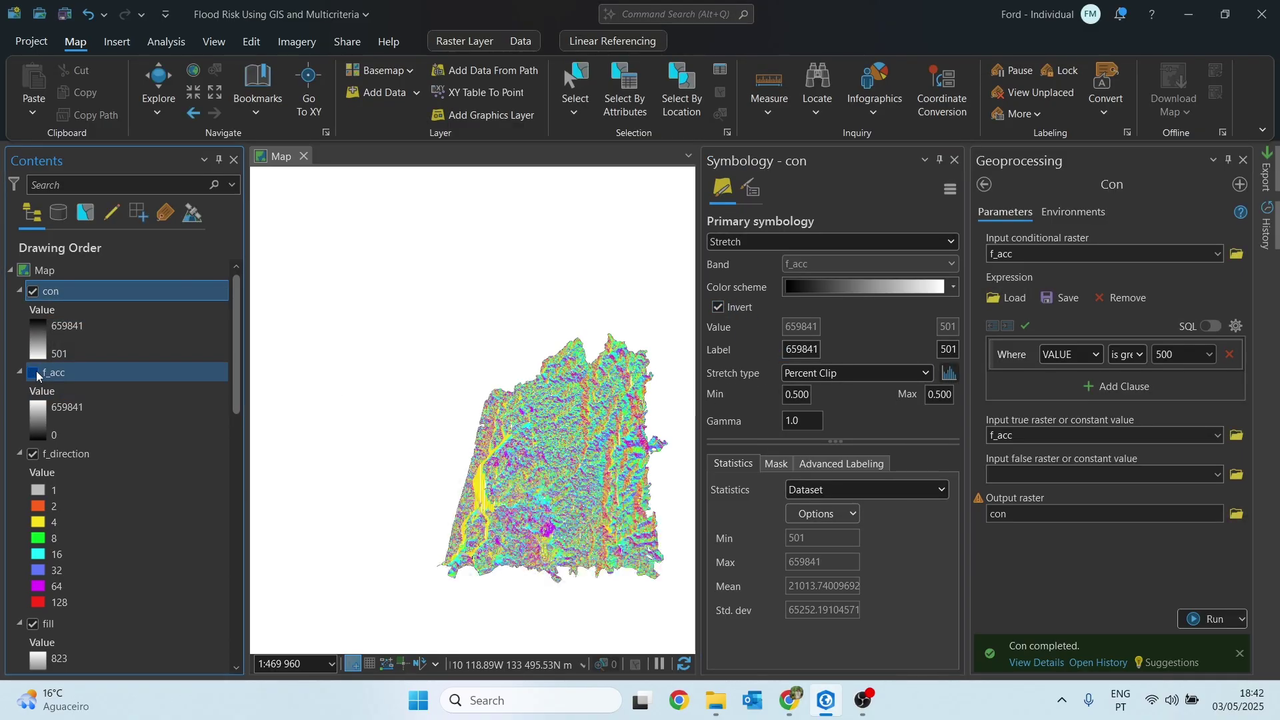
{"action": "left_click", "coordinate": [33, 454]}
{"action": "scroll", "coordinate": [30, 490], "scroll_direction": "down", "scroll_amount": 2}
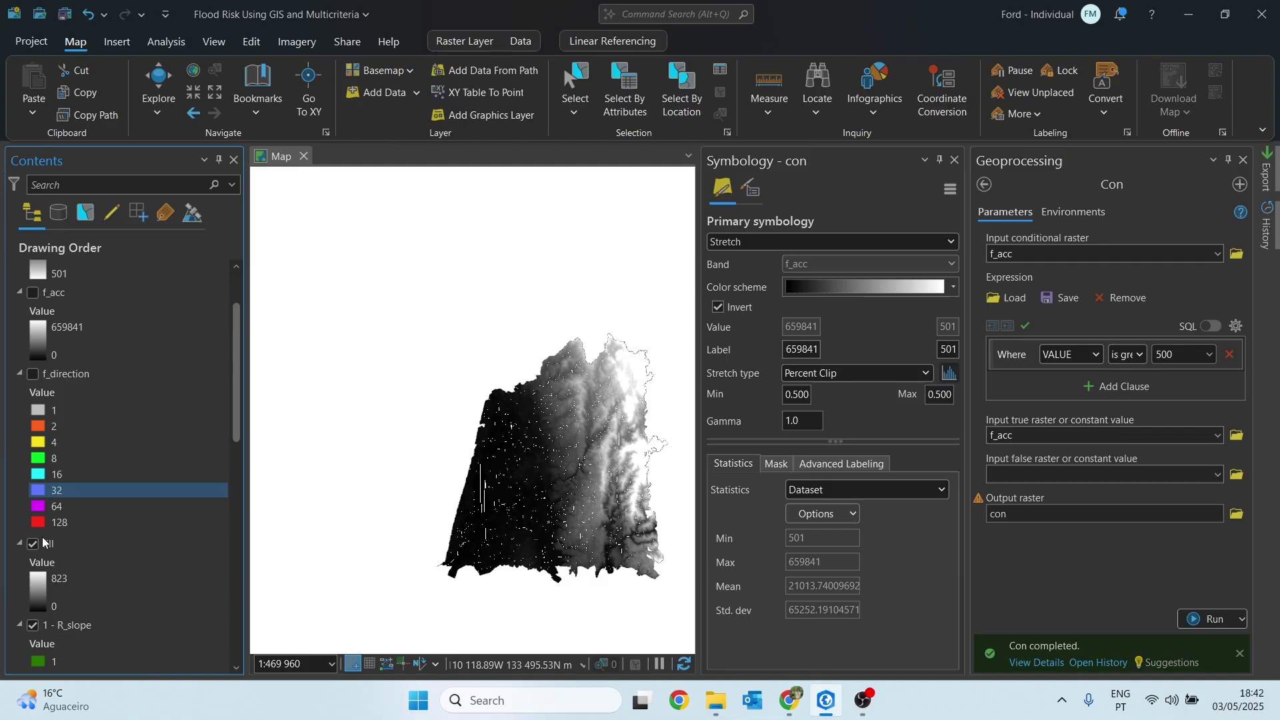
{"action": "left_click", "coordinate": [32, 545]}
{"action": "scroll", "coordinate": [30, 540], "scroll_direction": "down", "scroll_amount": 3}
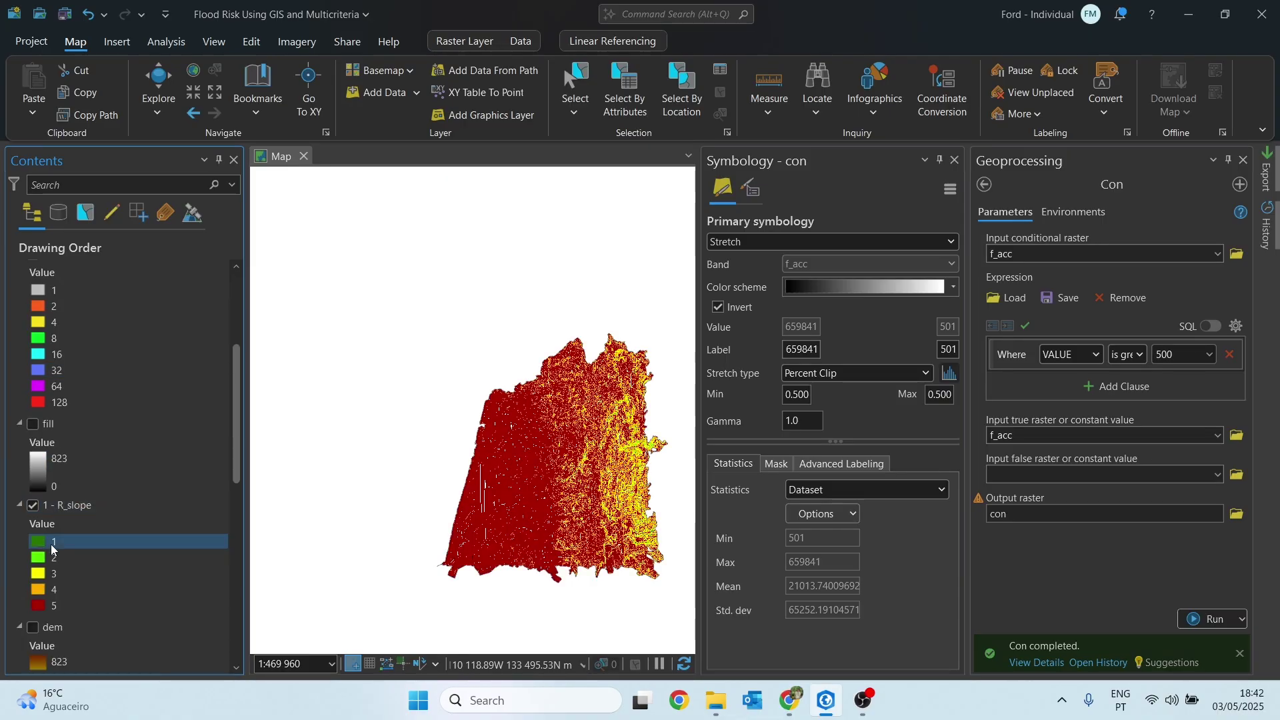
{"action": "left_click", "coordinate": [33, 506]}
{"action": "scroll", "coordinate": [42, 394], "scroll_direction": "down", "scroll_amount": 5}
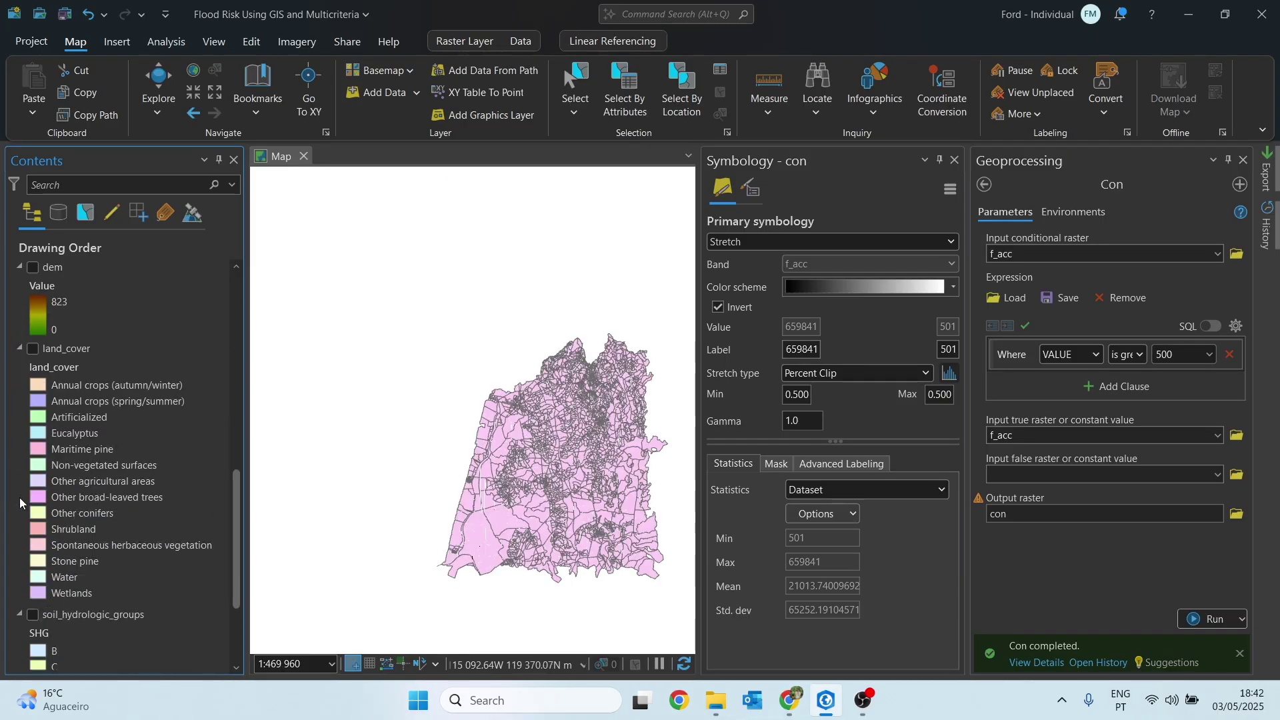
{"action": "scroll", "coordinate": [42, 394], "scroll_direction": "down", "scroll_amount": 4}
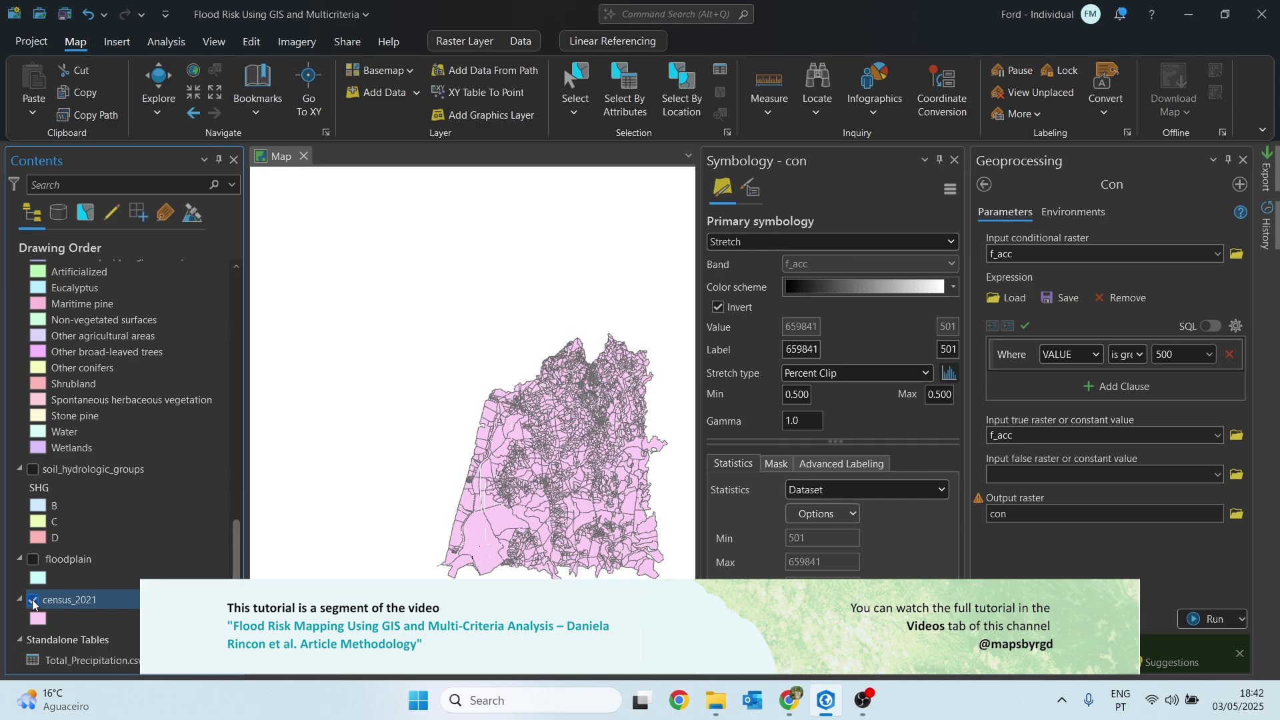
{"action": "left_click", "coordinate": [33, 600]}
- Invert con's grey stretch so streams draw as black lines on white, then zoom to inspect
{"action": "left_click", "coordinate": [956, 160]}
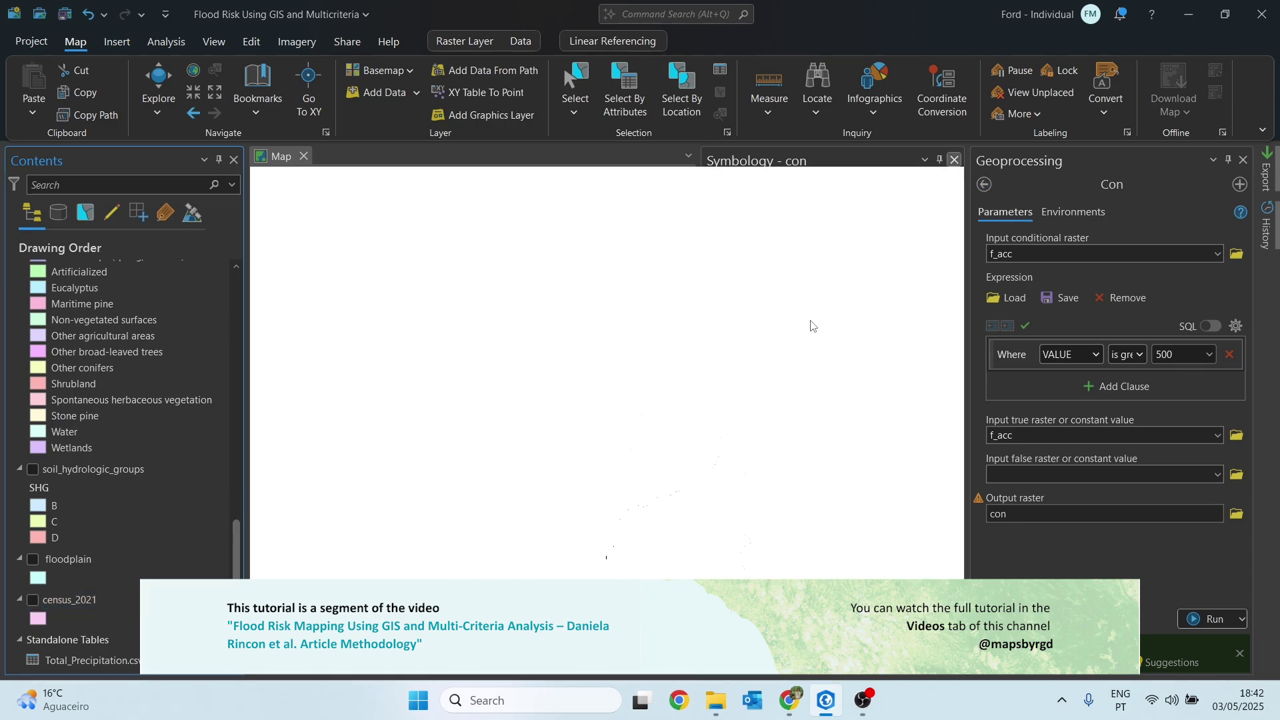
{"action": "scroll", "coordinate": [181, 350], "scroll_direction": "up", "scroll_amount": 15}
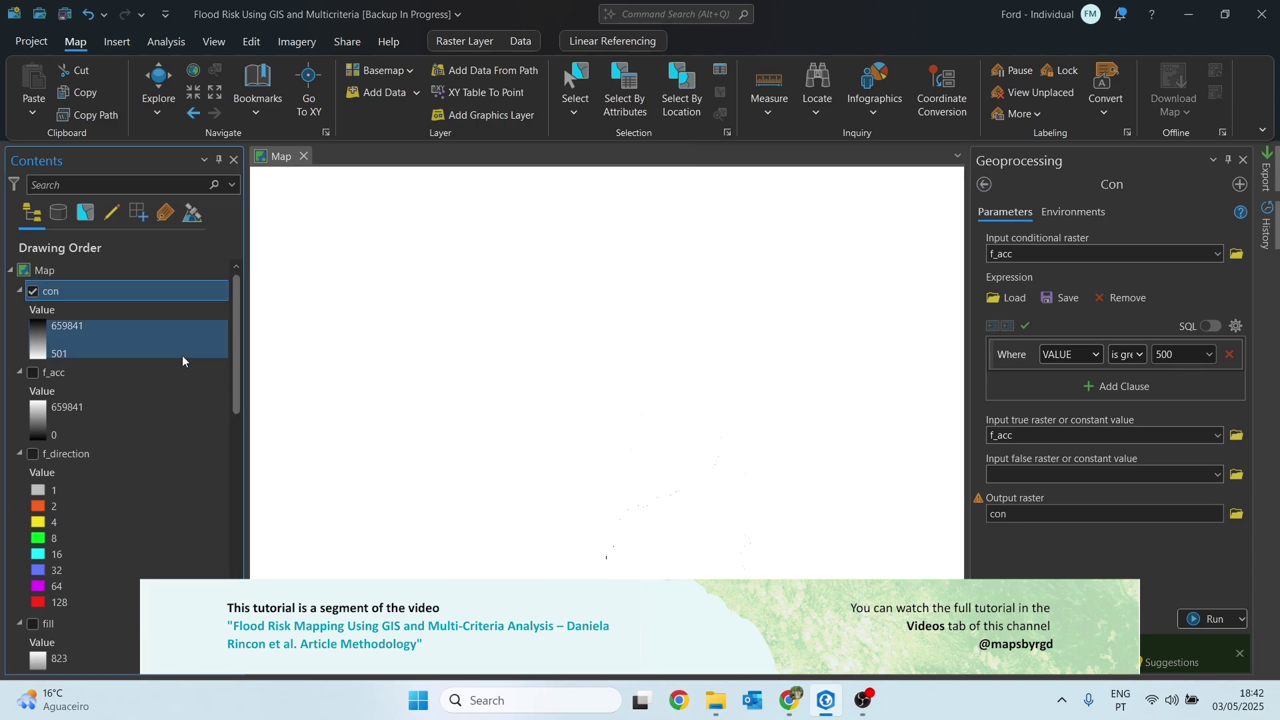
{"action": "right_click", "coordinate": [98, 288]}
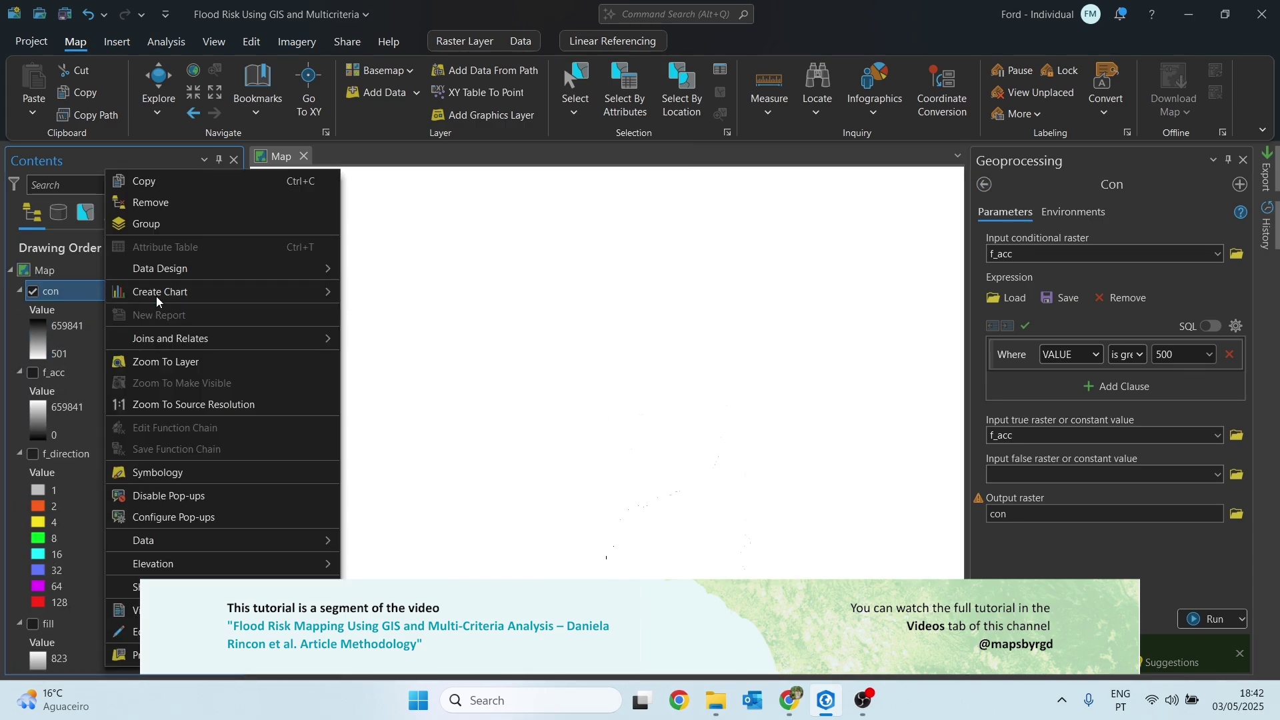
{"action": "left_click", "coordinate": [177, 478]}
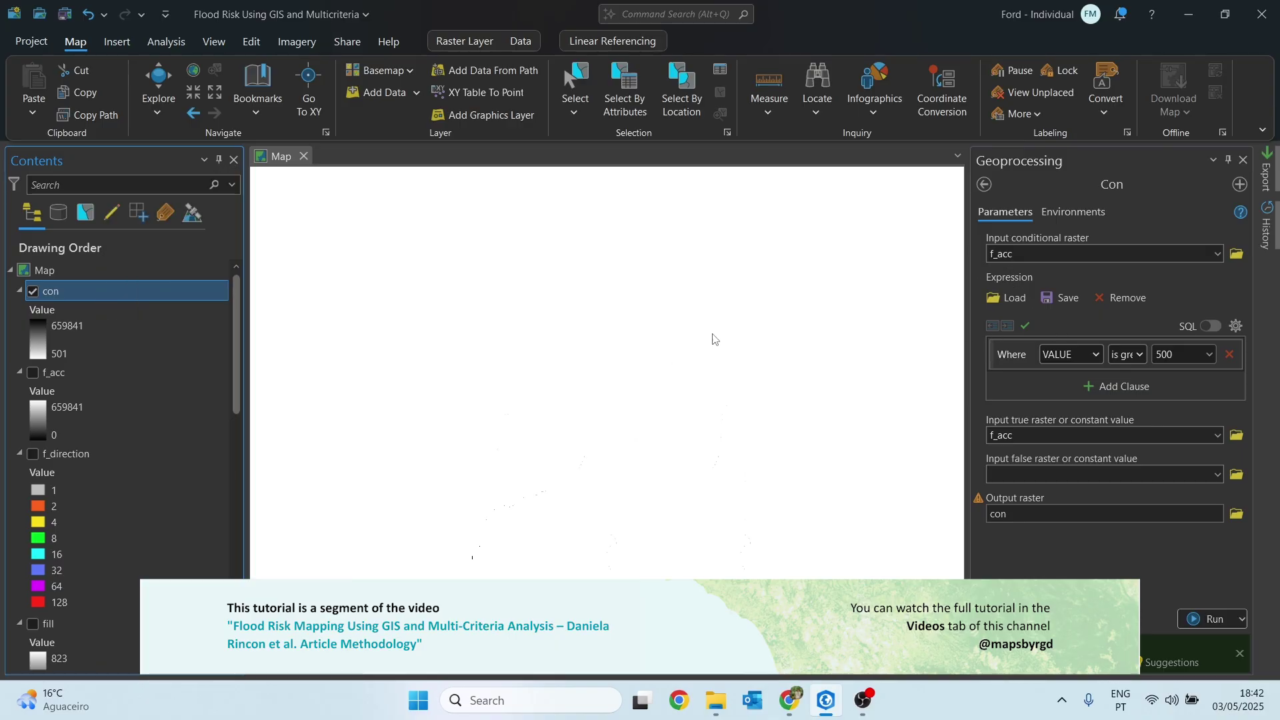
{"action": "left_click", "coordinate": [719, 307]}
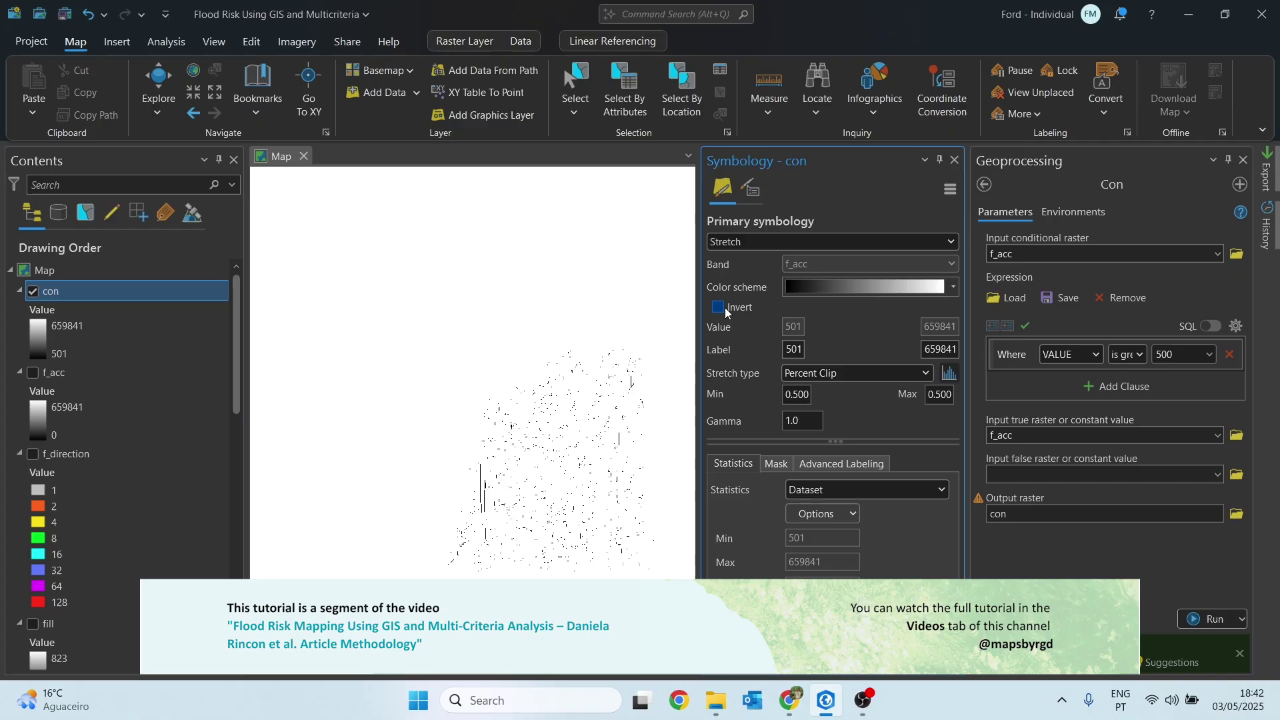
{"action": "left_click", "coordinate": [955, 160]}
{"action": "scroll", "coordinate": [576, 497], "scroll_direction": "up", "scroll_amount": 5}
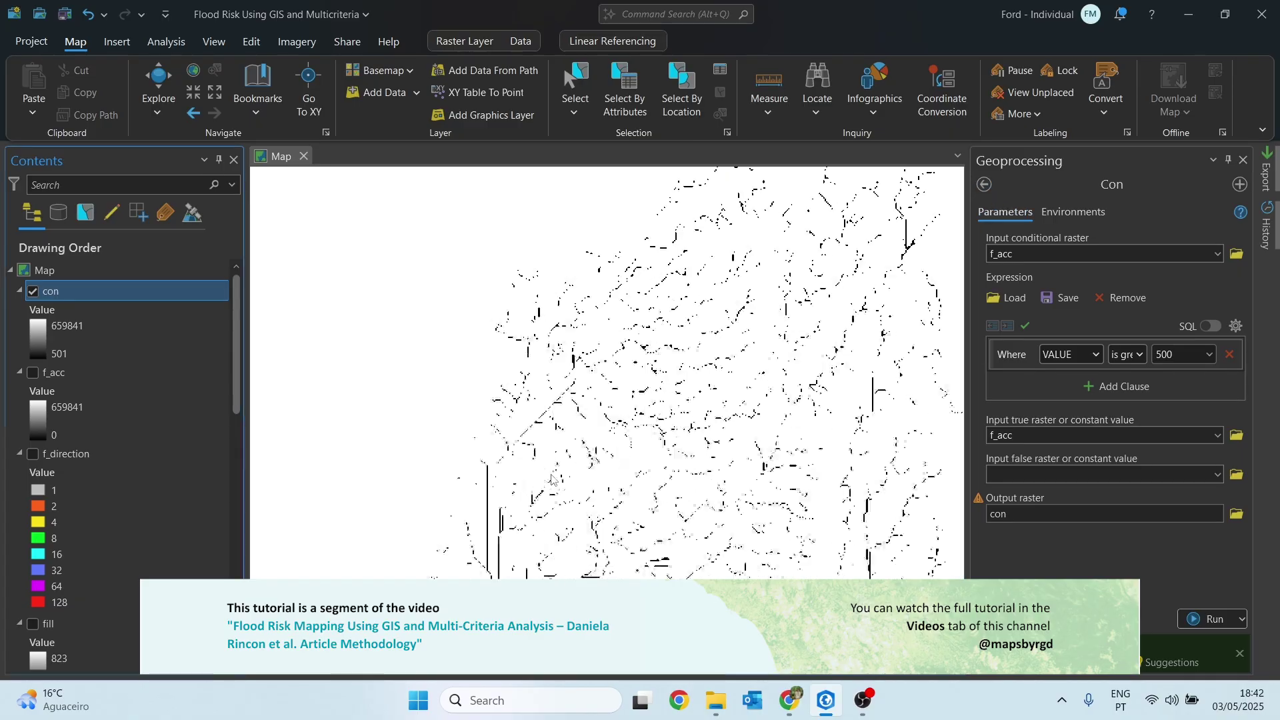
{"action": "scroll", "coordinate": [663, 365], "scroll_direction": "up", "scroll_amount": 2}
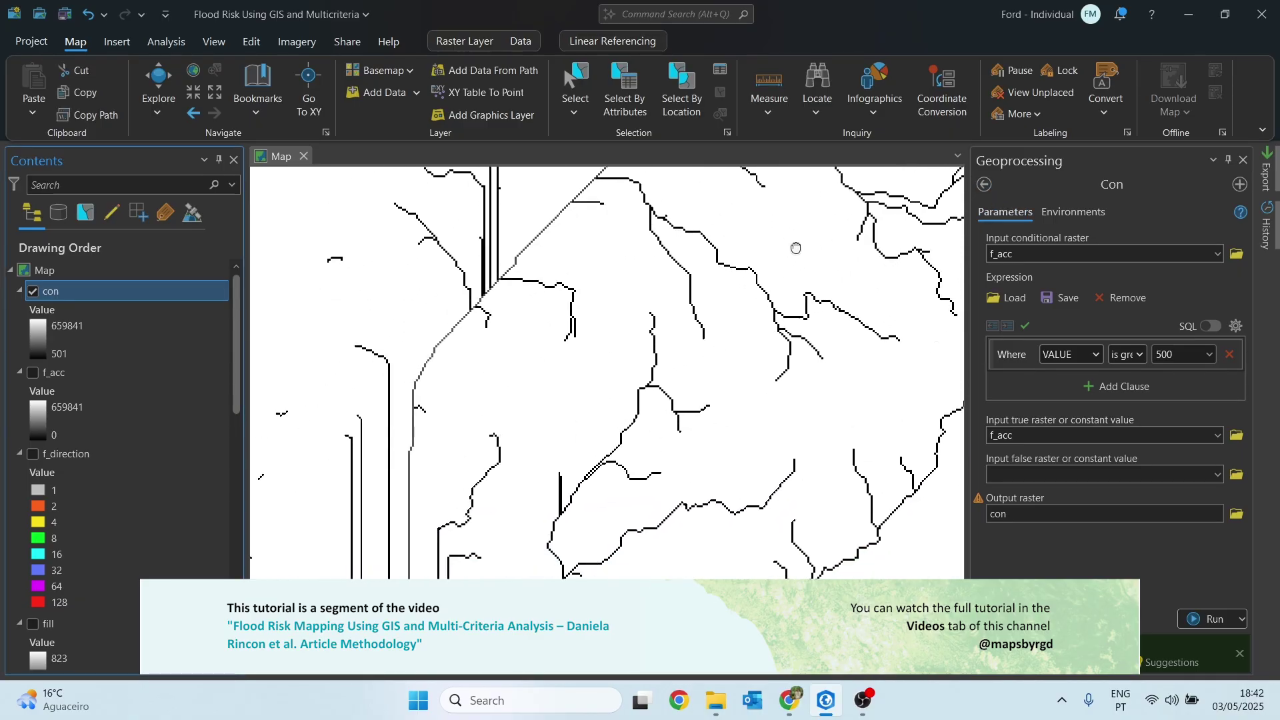
{"action": "scroll", "coordinate": [445, 409], "scroll_direction": "down", "scroll_amount": 2}
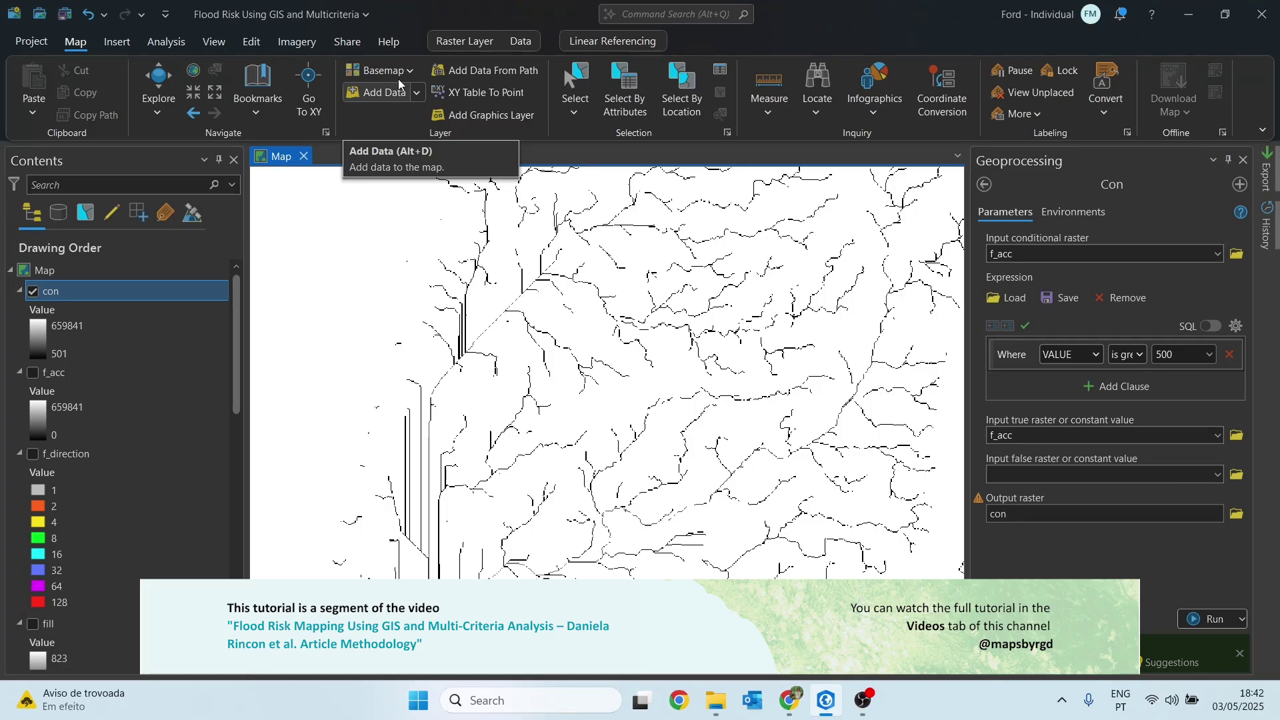
- Add the Imagery basemap beneath the con streams and zoom to compare them
{"action": "left_click", "coordinate": [395, 70]}
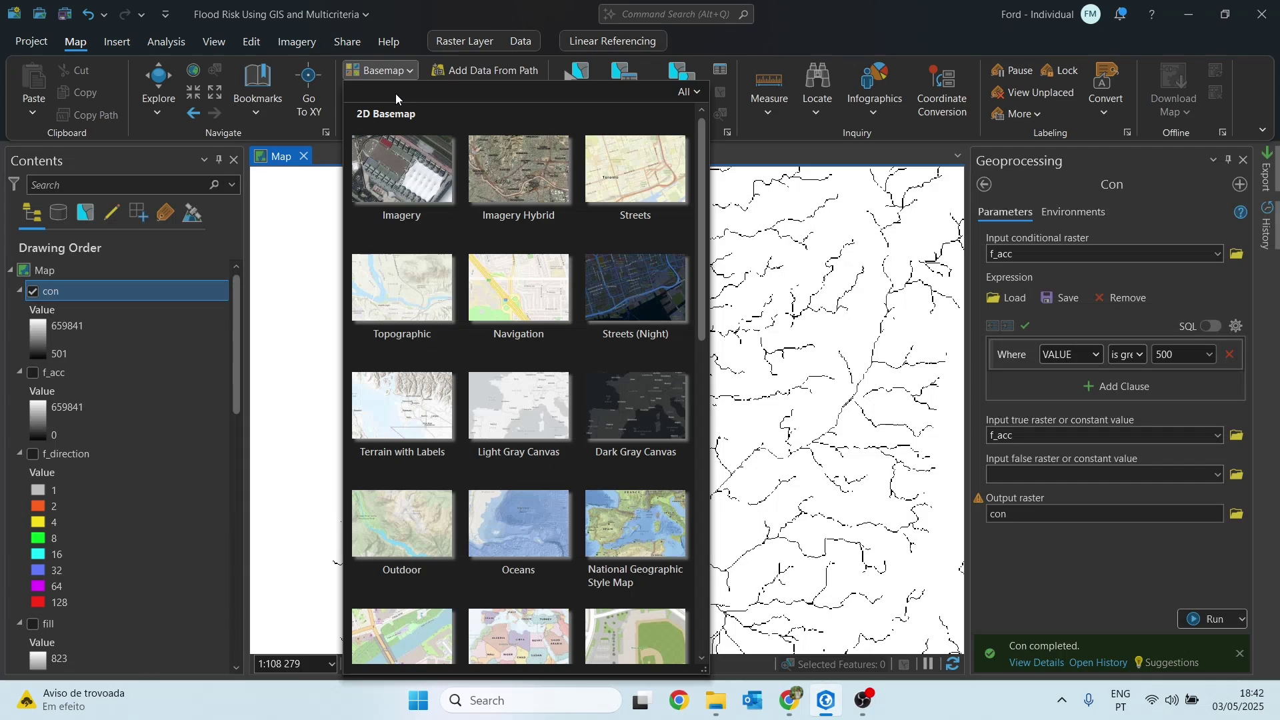
{"action": "left_click", "coordinate": [402, 177]}
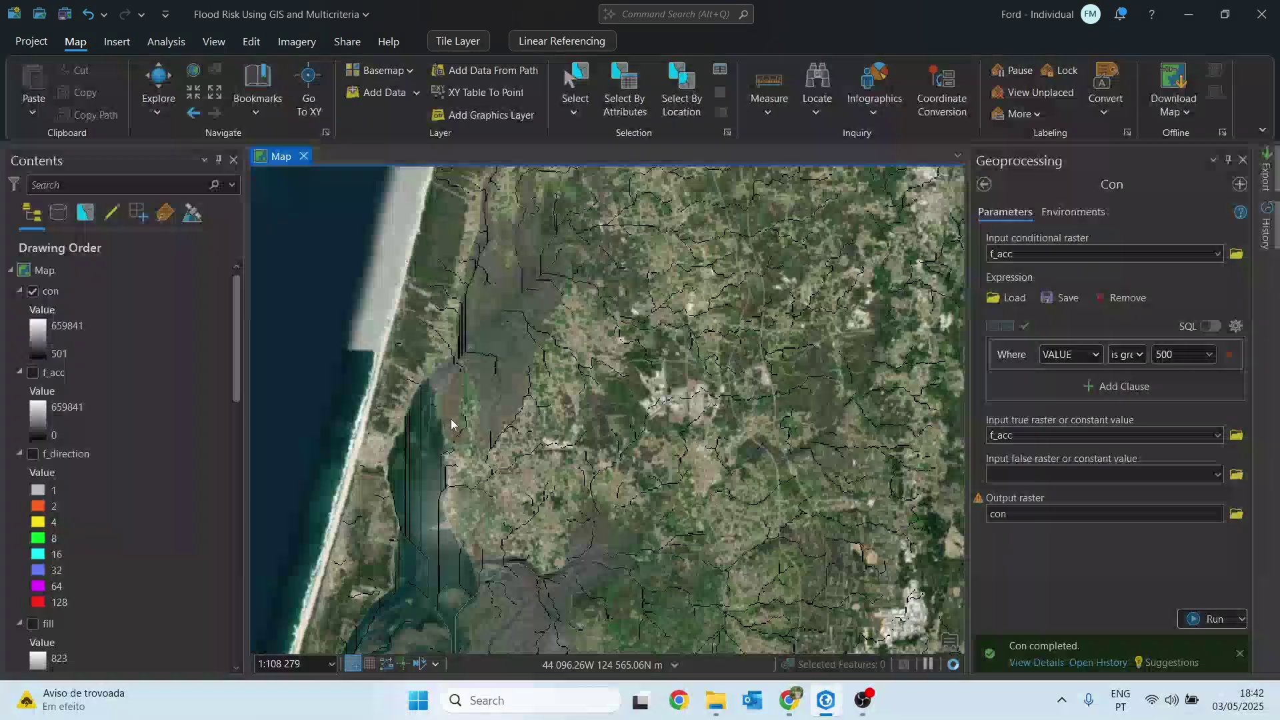
{"action": "scroll", "coordinate": [419, 463], "scroll_direction": "up", "scroll_amount": 2}
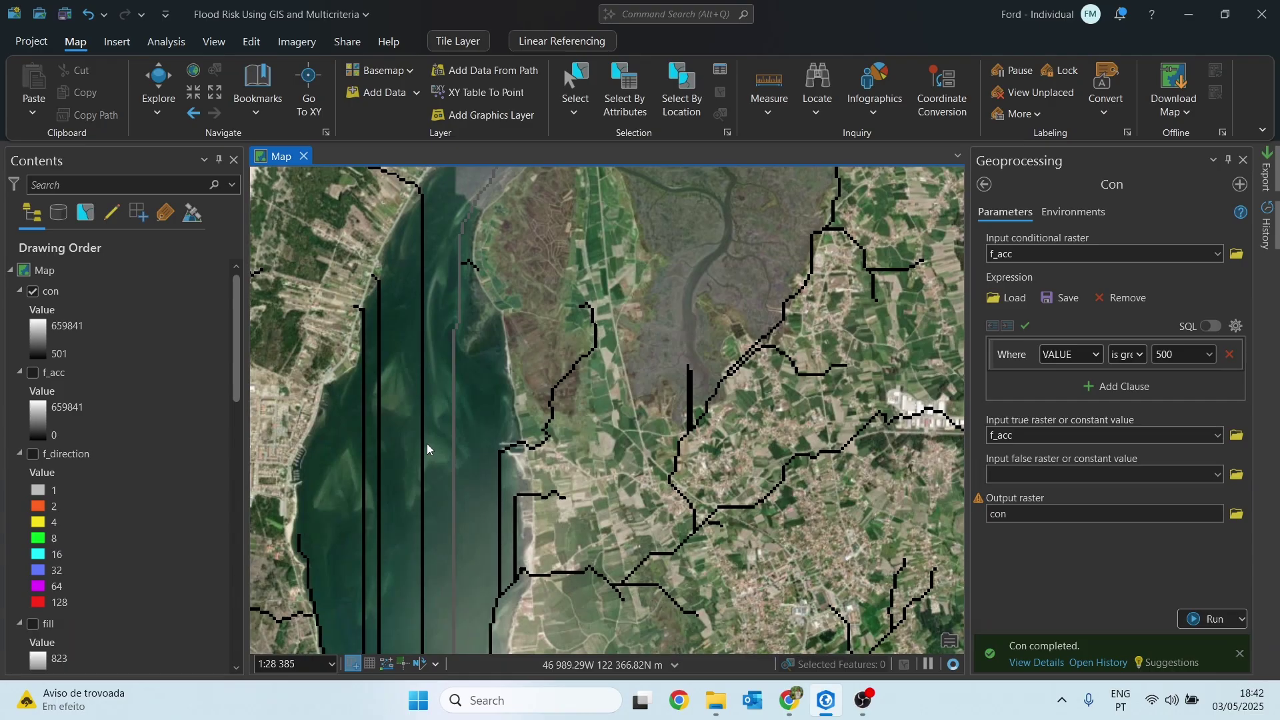
{"action": "scroll", "coordinate": [427, 443], "scroll_direction": "down", "scroll_amount": 3}
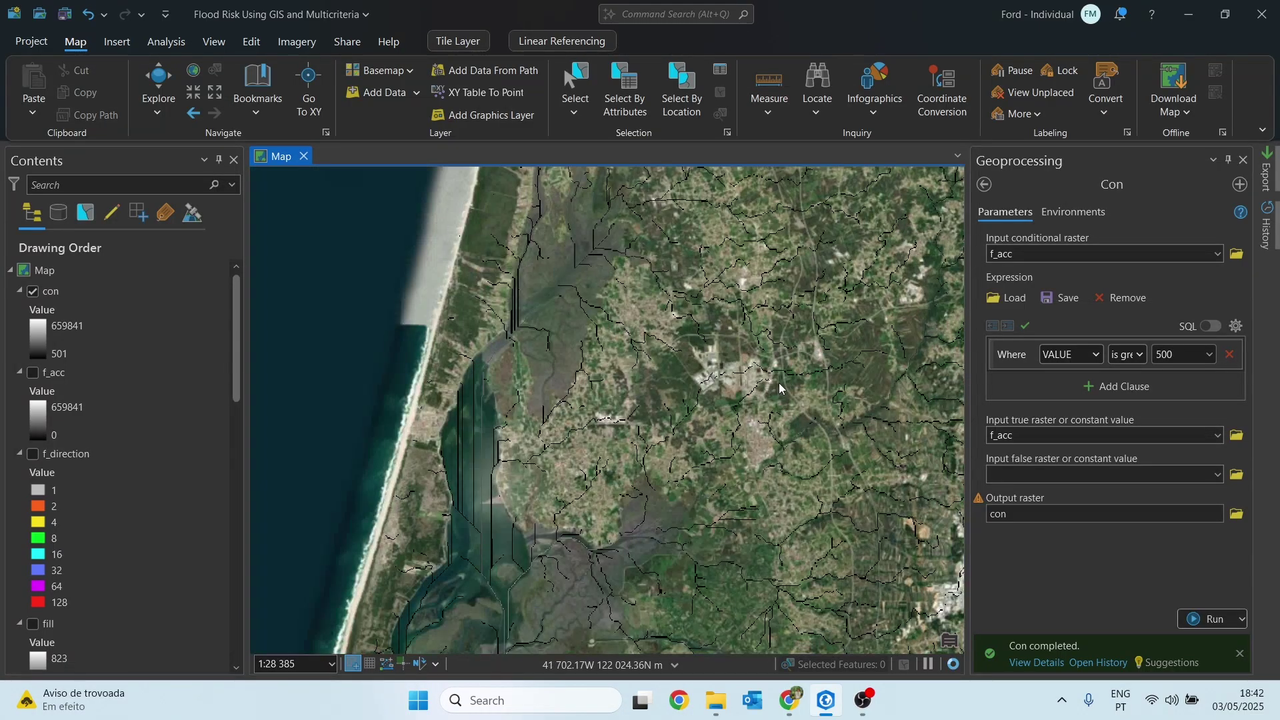
{"action": "scroll", "coordinate": [704, 363], "scroll_direction": "up", "scroll_amount": 3}
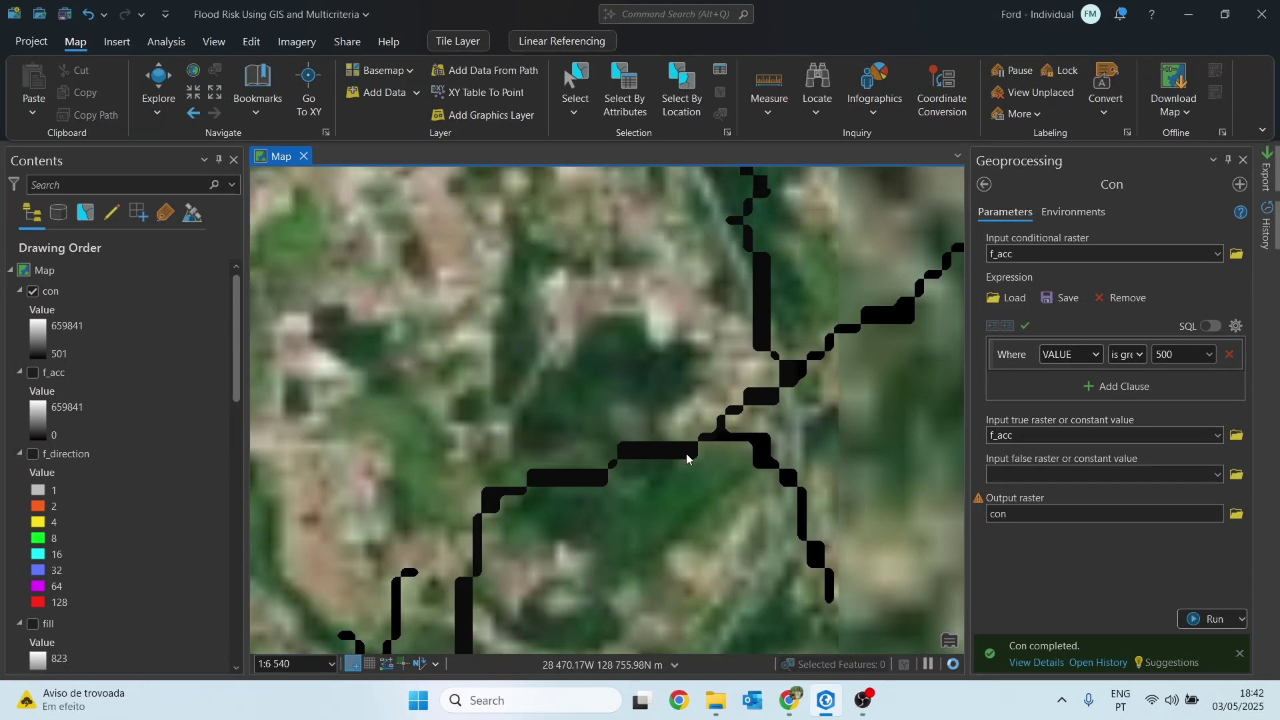
{"action": "scroll", "coordinate": [686, 453], "scroll_direction": "up", "scroll_amount": 2}
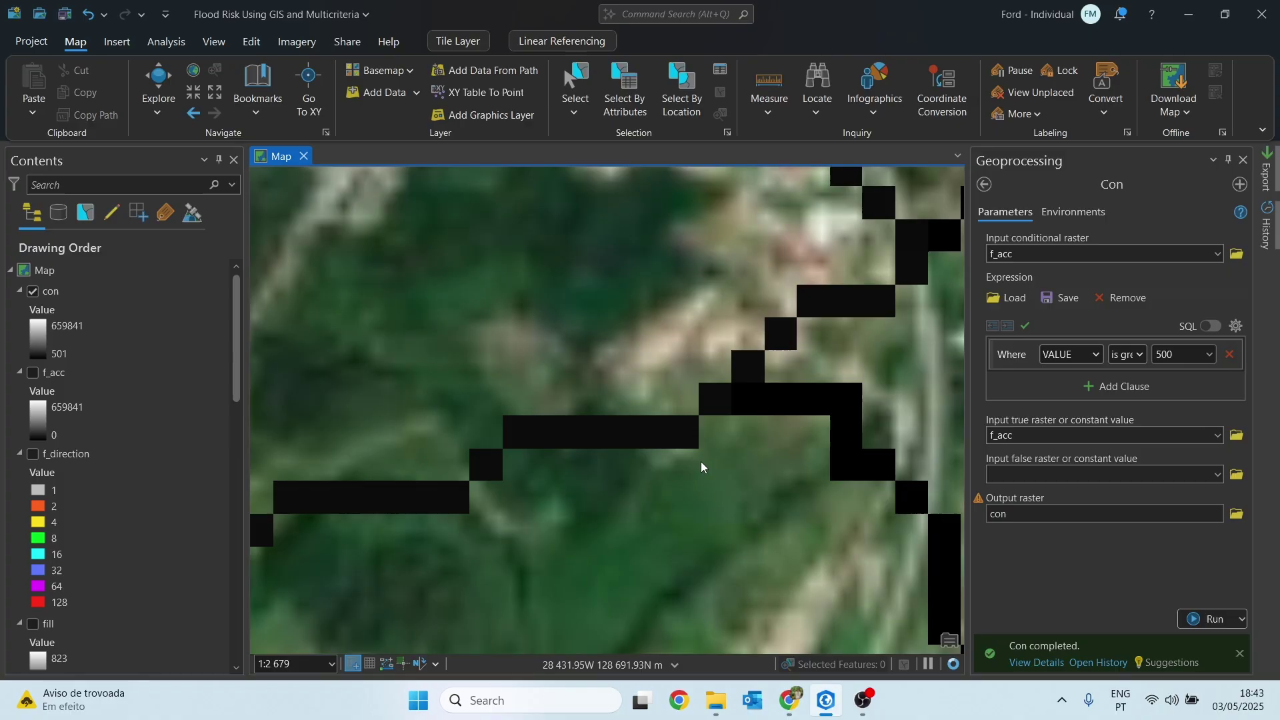
{"action": "scroll", "coordinate": [702, 461], "scroll_direction": "down", "scroll_amount": 3}
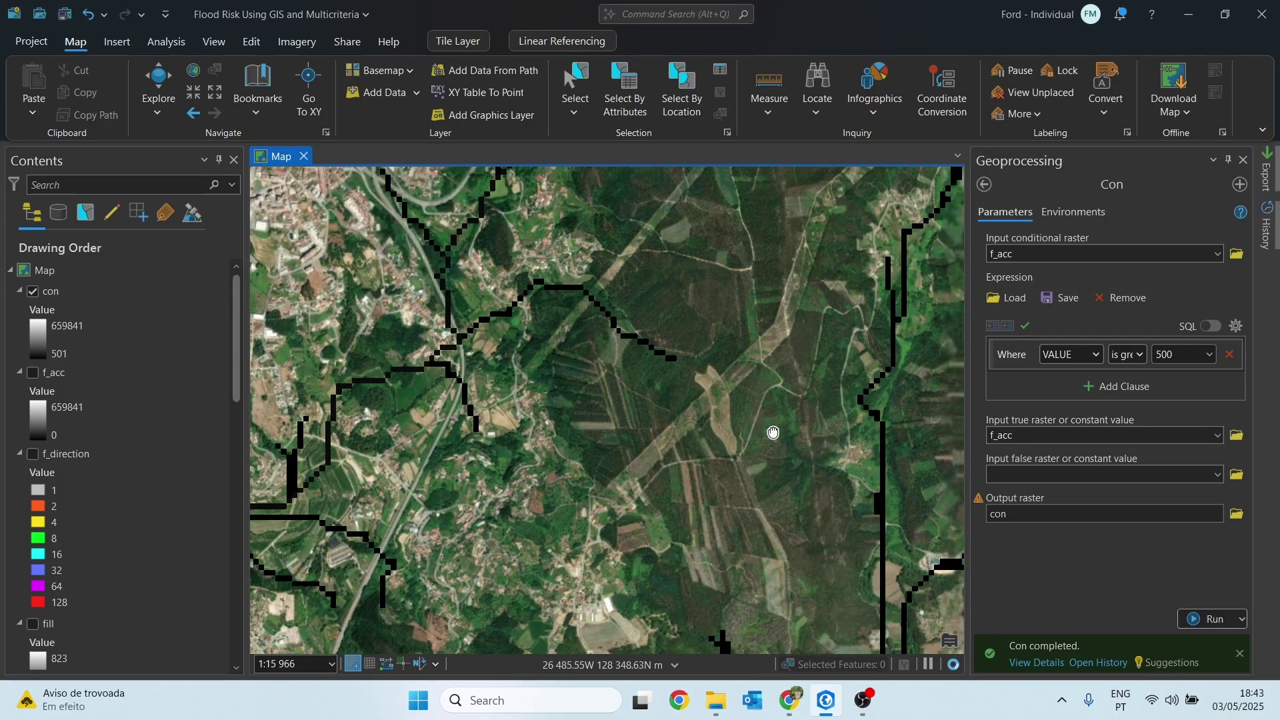
{"action": "scroll", "coordinate": [653, 390], "scroll_direction": "down", "scroll_amount": 3}
{"action": "scroll", "coordinate": [654, 390], "scroll_direction": "down", "scroll_amount": 3}
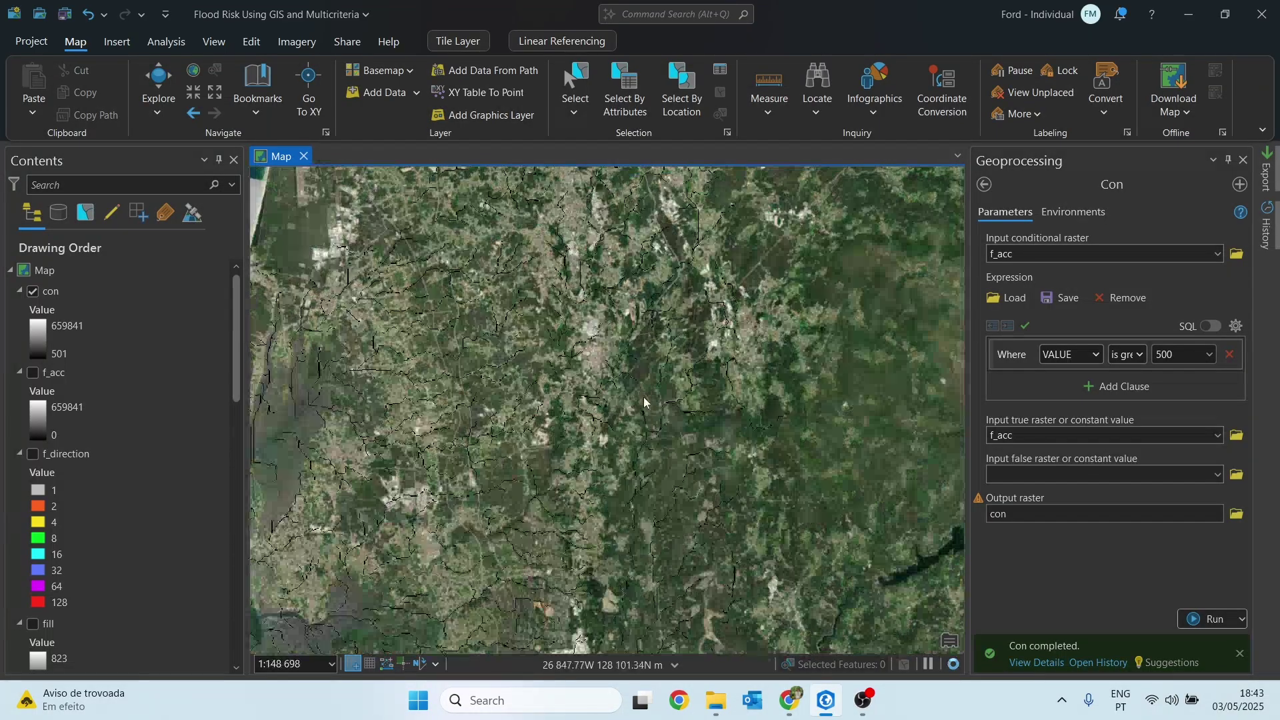
{"action": "scroll", "coordinate": [73, 302], "scroll_direction": "down", "scroll_amount": 5}
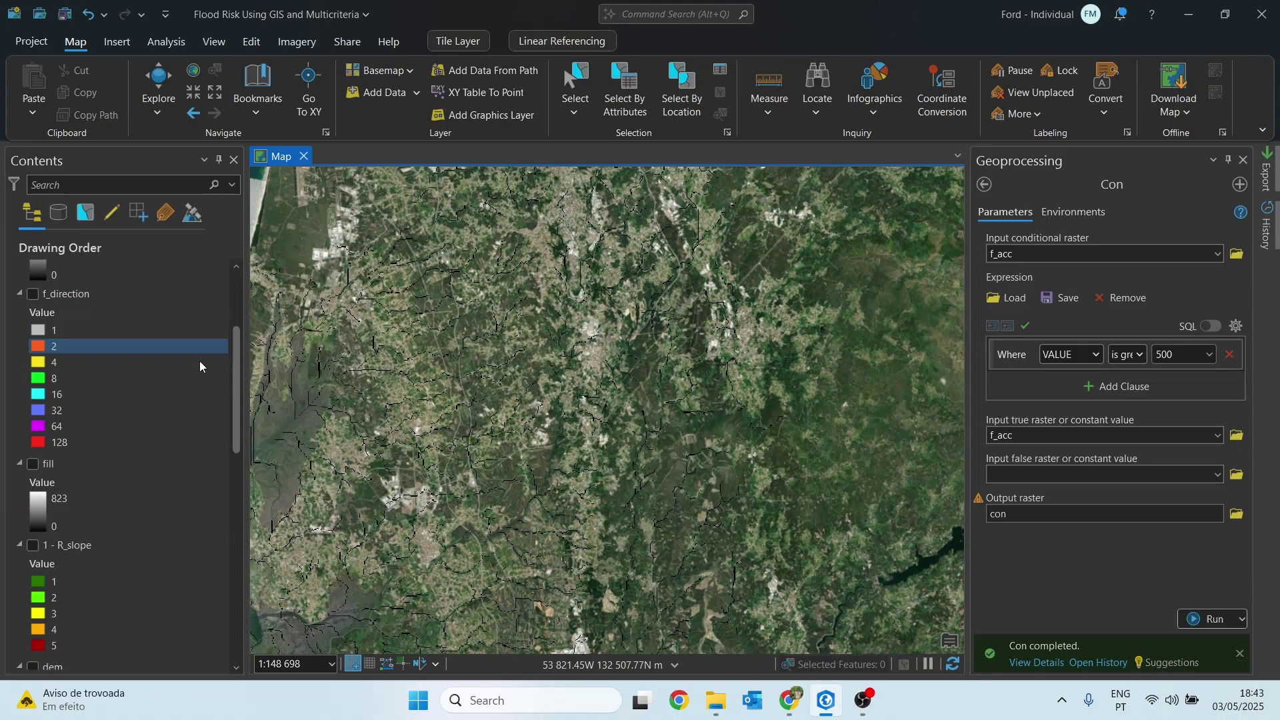
{"action": "scroll", "coordinate": [203, 369], "scroll_direction": "down", "scroll_amount": 2}
{"action": "scroll", "coordinate": [204, 377], "scroll_direction": "down", "scroll_amount": 10}
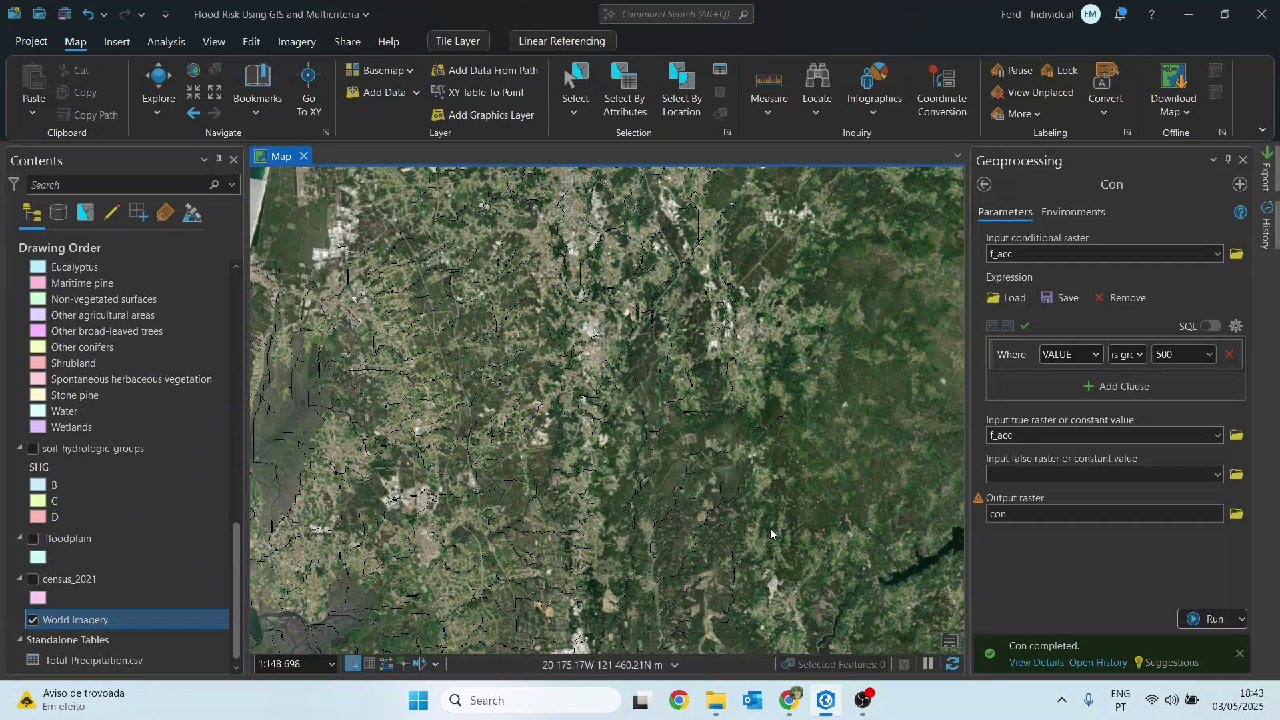
- Remove the World Imagery basemap from the map
{"action": "right_click", "coordinate": [63, 625]}
{"action": "left_click", "coordinate": [138, 377]}
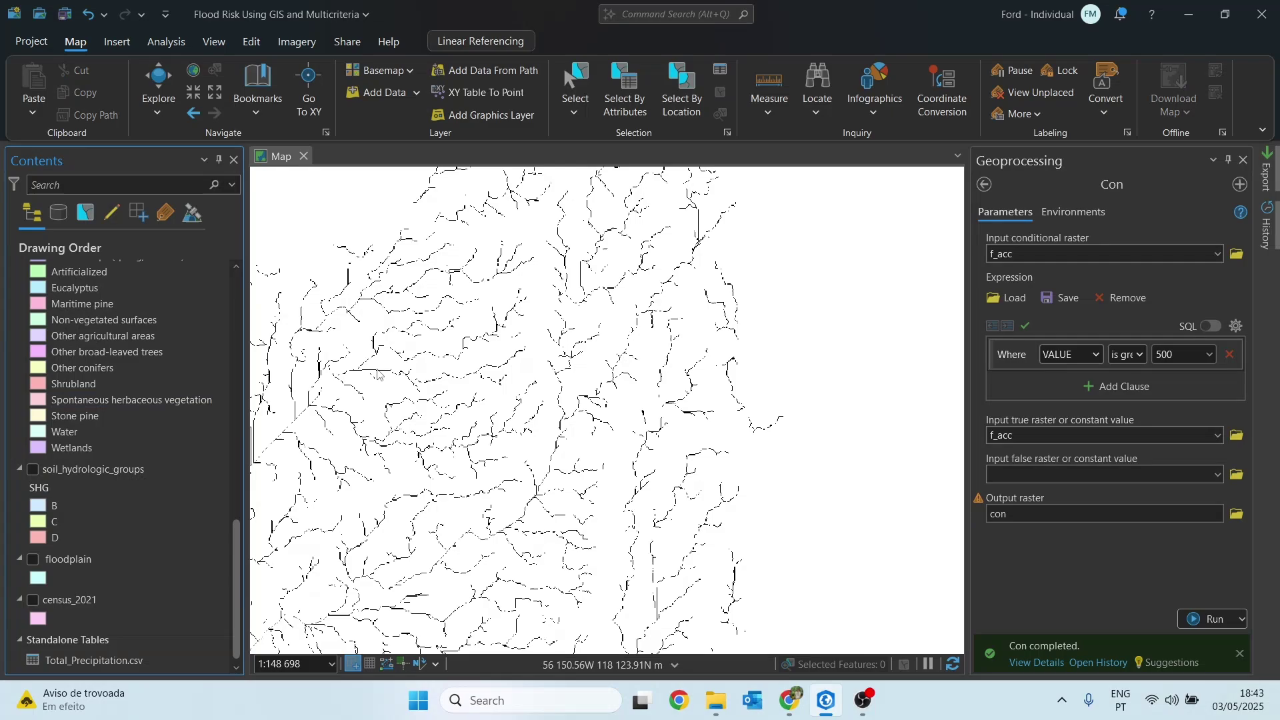
{"action": "scroll", "coordinate": [505, 362], "scroll_direction": "up", "scroll_amount": 1}
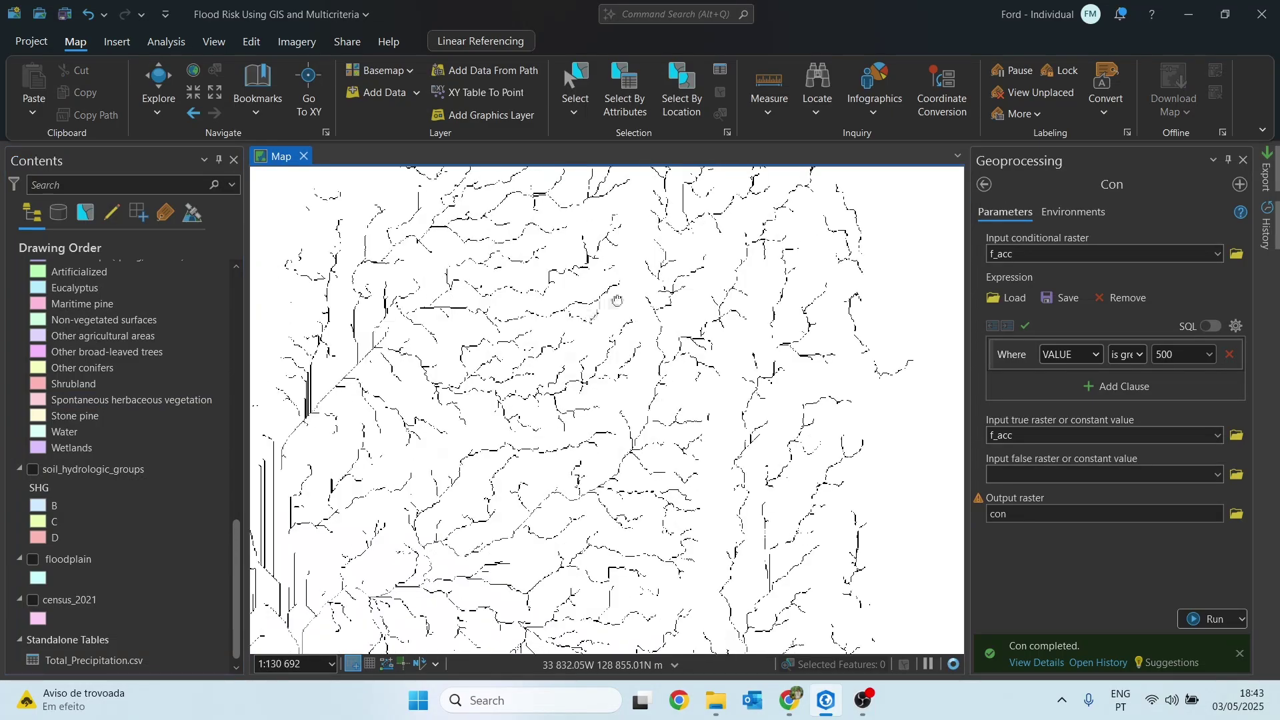
{"action": "scroll", "coordinate": [794, 607], "scroll_direction": "down", "scroll_amount": 3}
- Rerun Con with the threshold raised from 500 to 1000, giving values 1001–659841
{"action": "double_click", "coordinate": [1200, 352]}
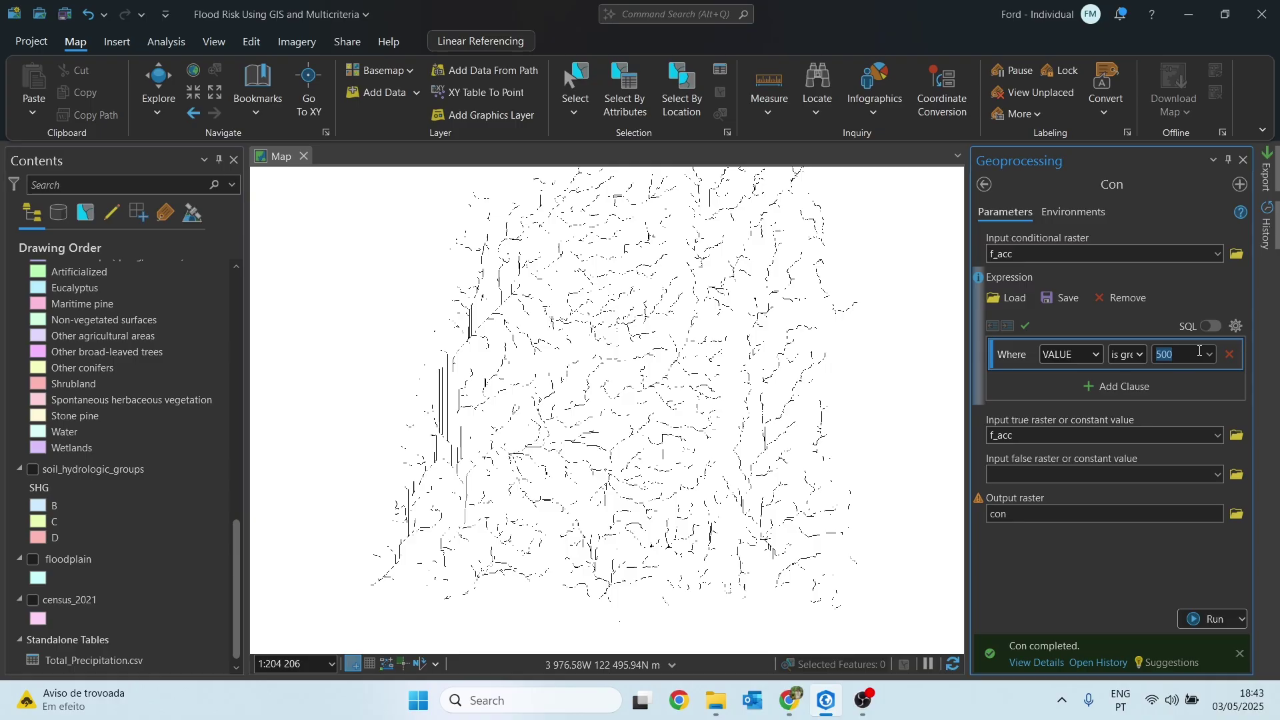
{"action": "key", "text": "BackSpace"}
{"action": "left_click", "coordinate": [1114, 568]}
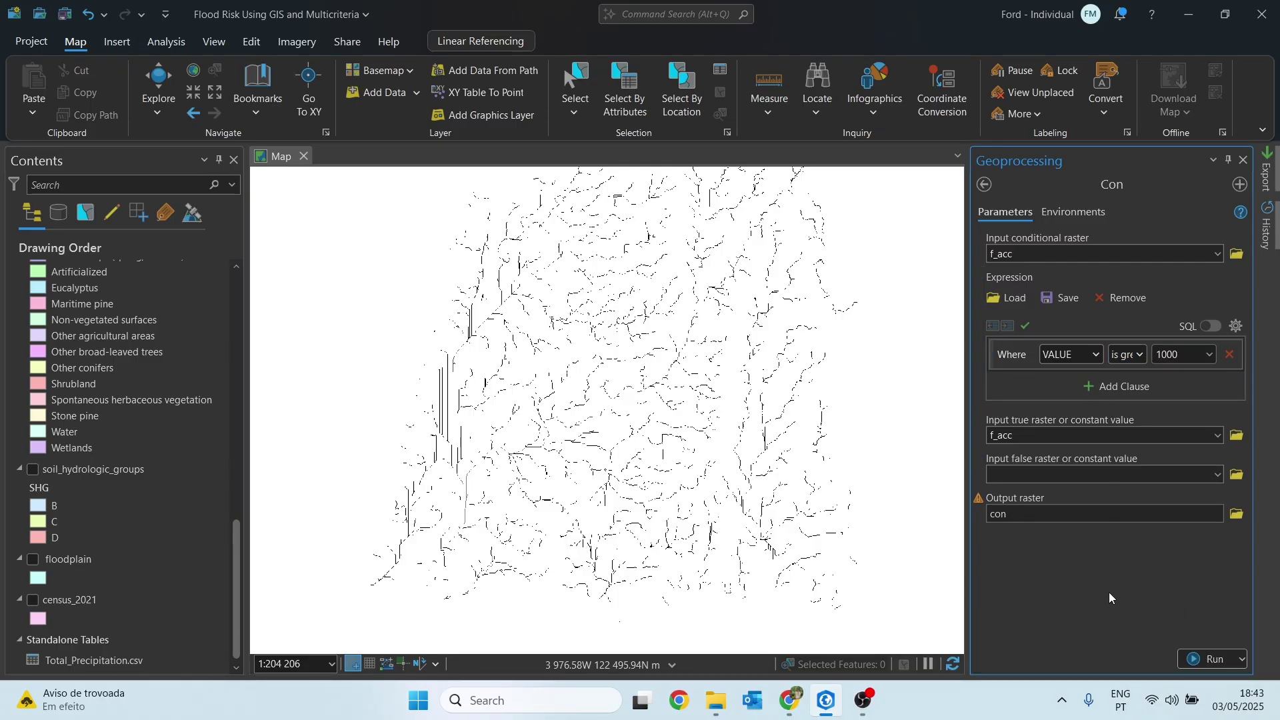
{"action": "left_click", "coordinate": [1195, 660]}
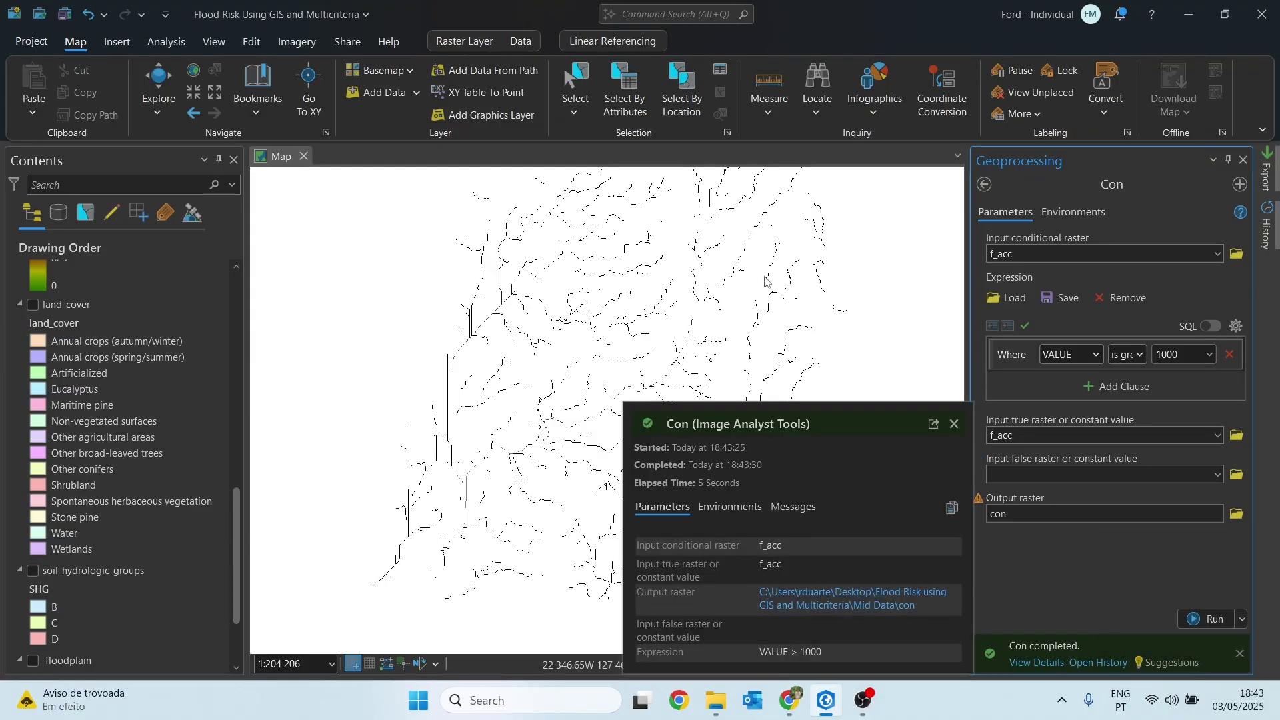
{"action": "scroll", "coordinate": [715, 298], "scroll_direction": "up", "scroll_amount": 4}
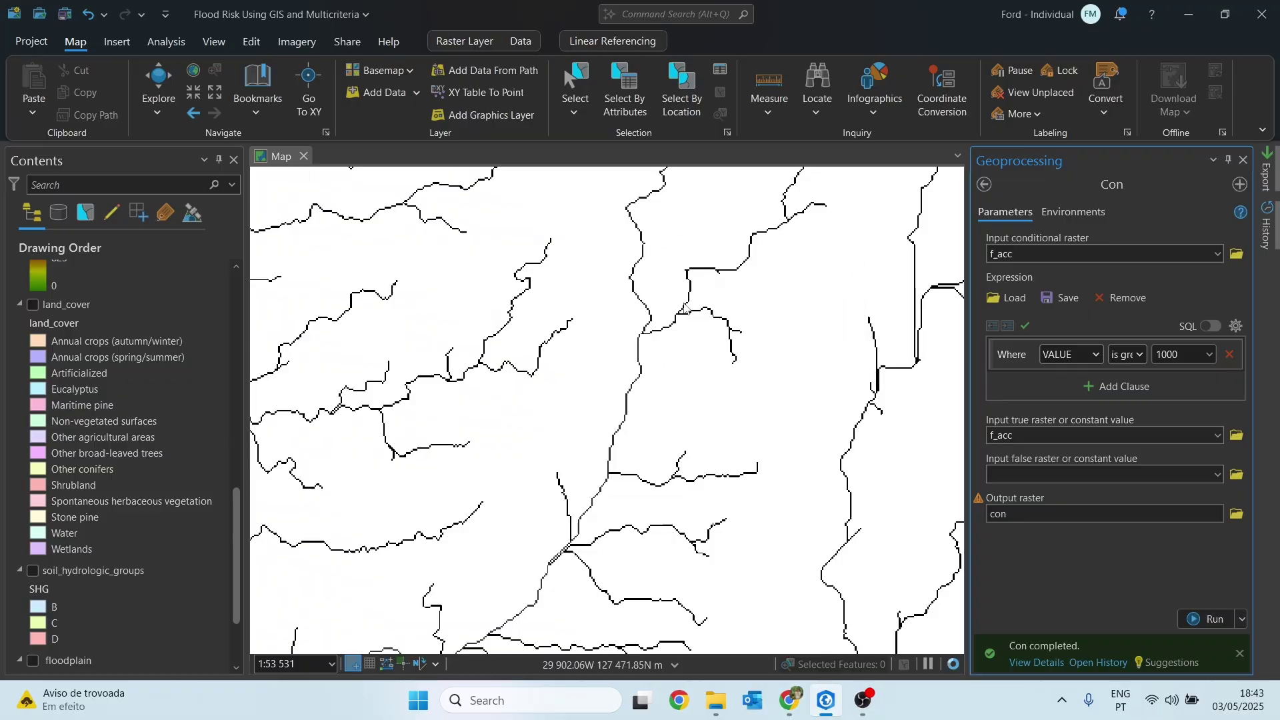
{"action": "scroll", "coordinate": [687, 305], "scroll_direction": "down", "scroll_amount": 4}
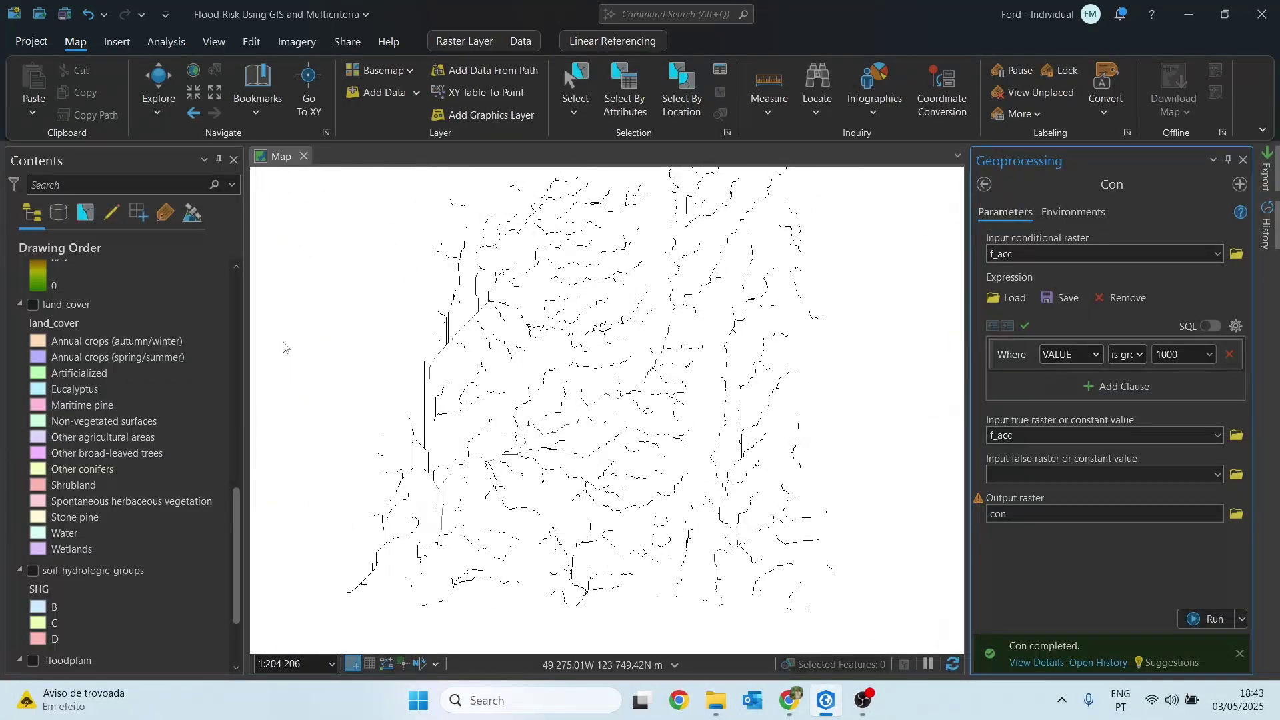
{"action": "scroll", "coordinate": [159, 336], "scroll_direction": "up", "scroll_amount": 3}
{"action": "scroll", "coordinate": [159, 330], "scroll_direction": "up", "scroll_amount": 5}
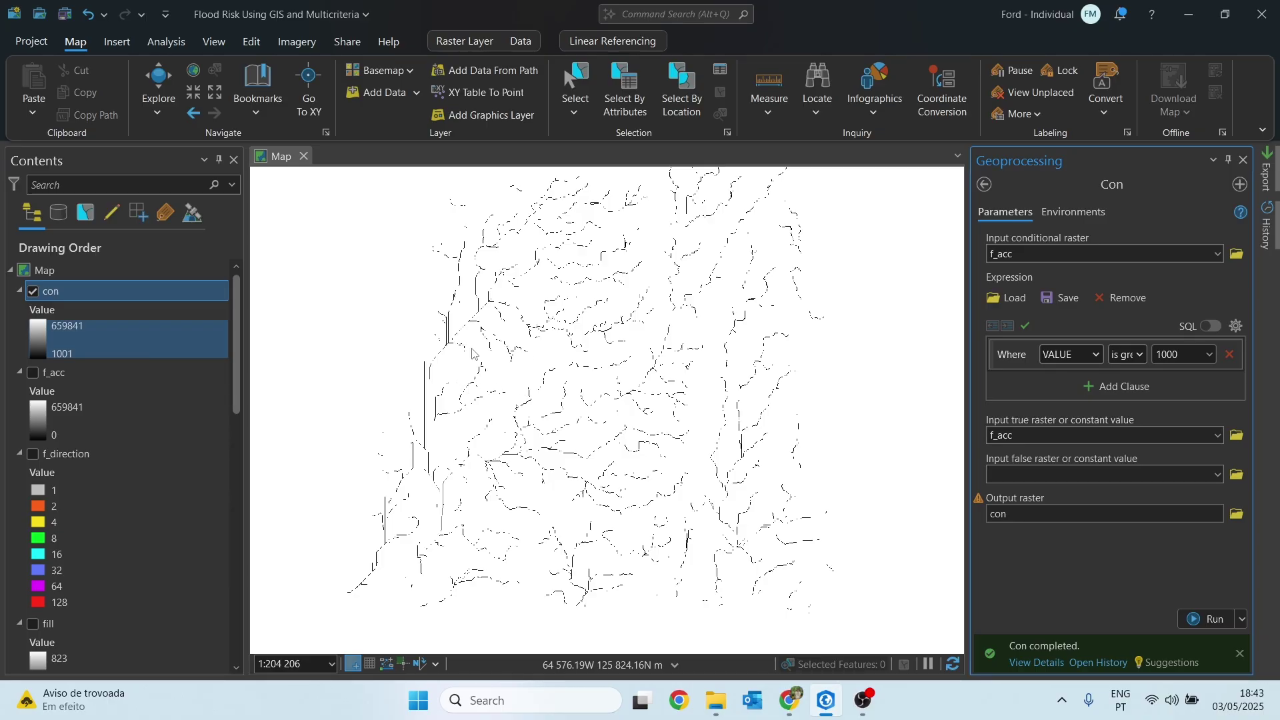
- Rerun Con with a 10000 threshold so con spans 10002–659841
{"action": "scroll", "coordinate": [494, 364], "scroll_direction": "up", "scroll_amount": 10}
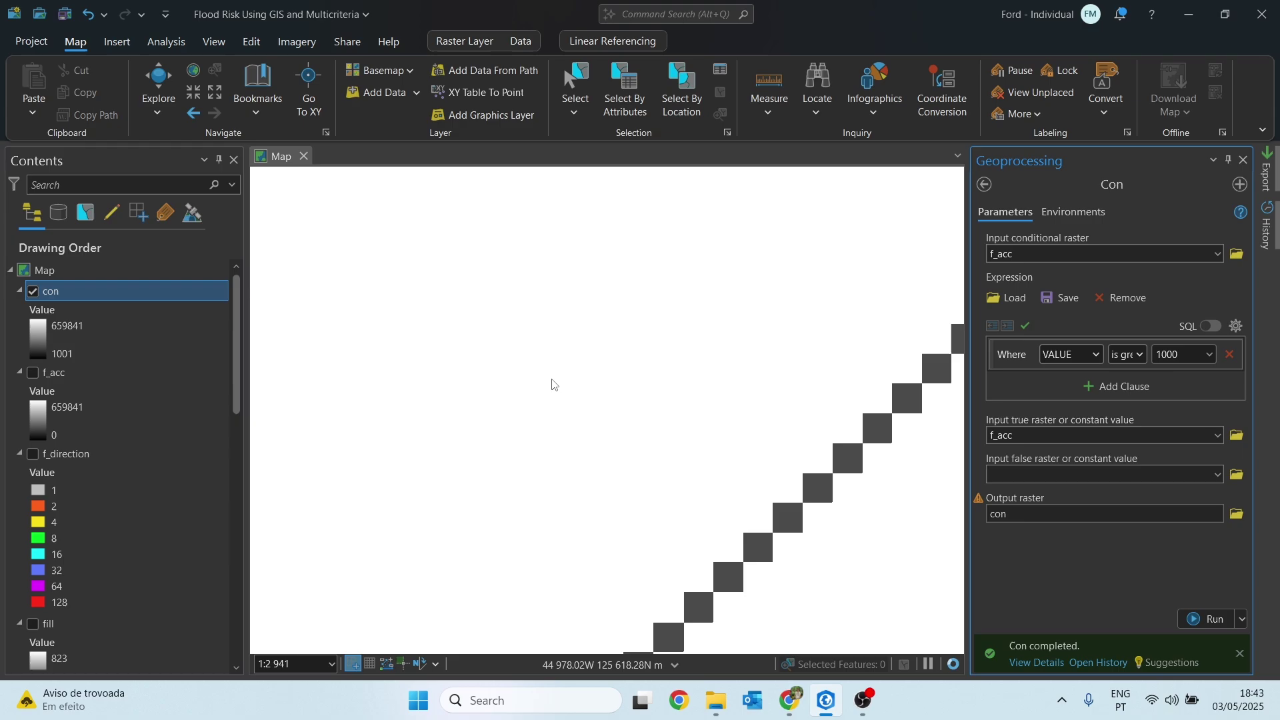
{"action": "scroll", "coordinate": [610, 357], "scroll_direction": "down", "scroll_amount": 5}
{"action": "scroll", "coordinate": [610, 356], "scroll_direction": "down", "scroll_amount": 8}
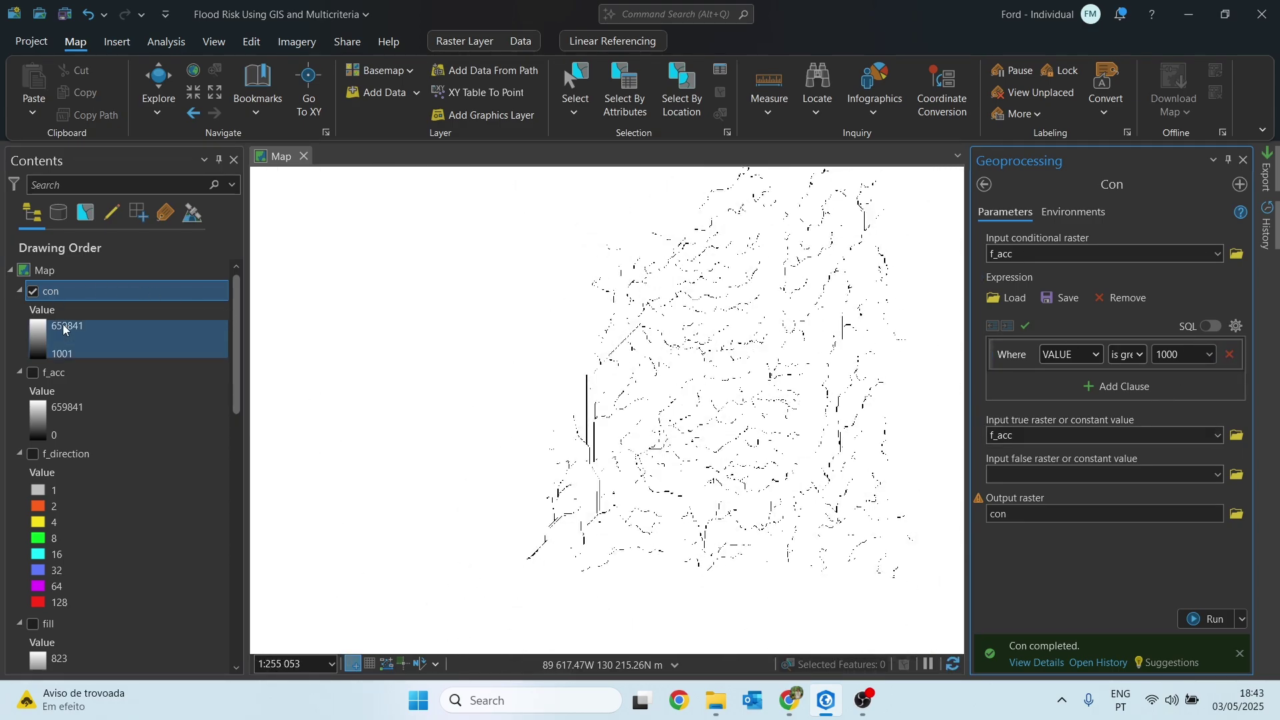
{"action": "left_click", "coordinate": [1193, 353]}
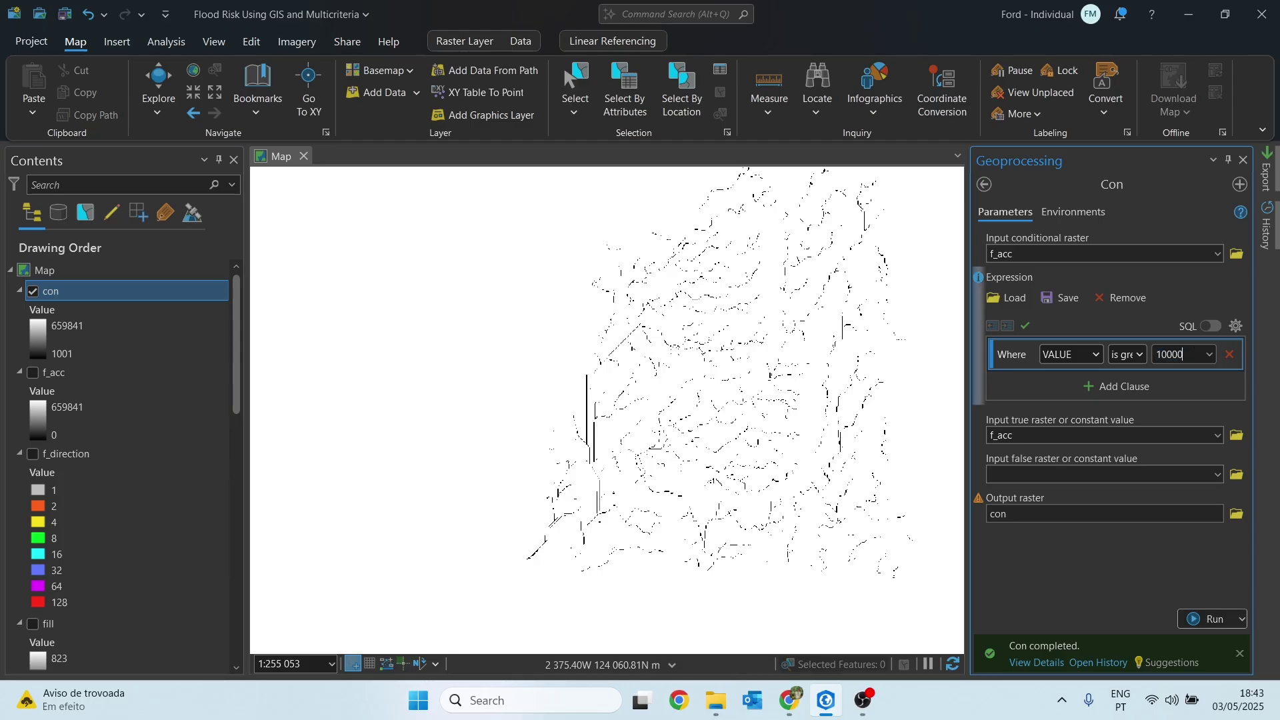
{"action": "left_click", "coordinate": [1185, 321]}
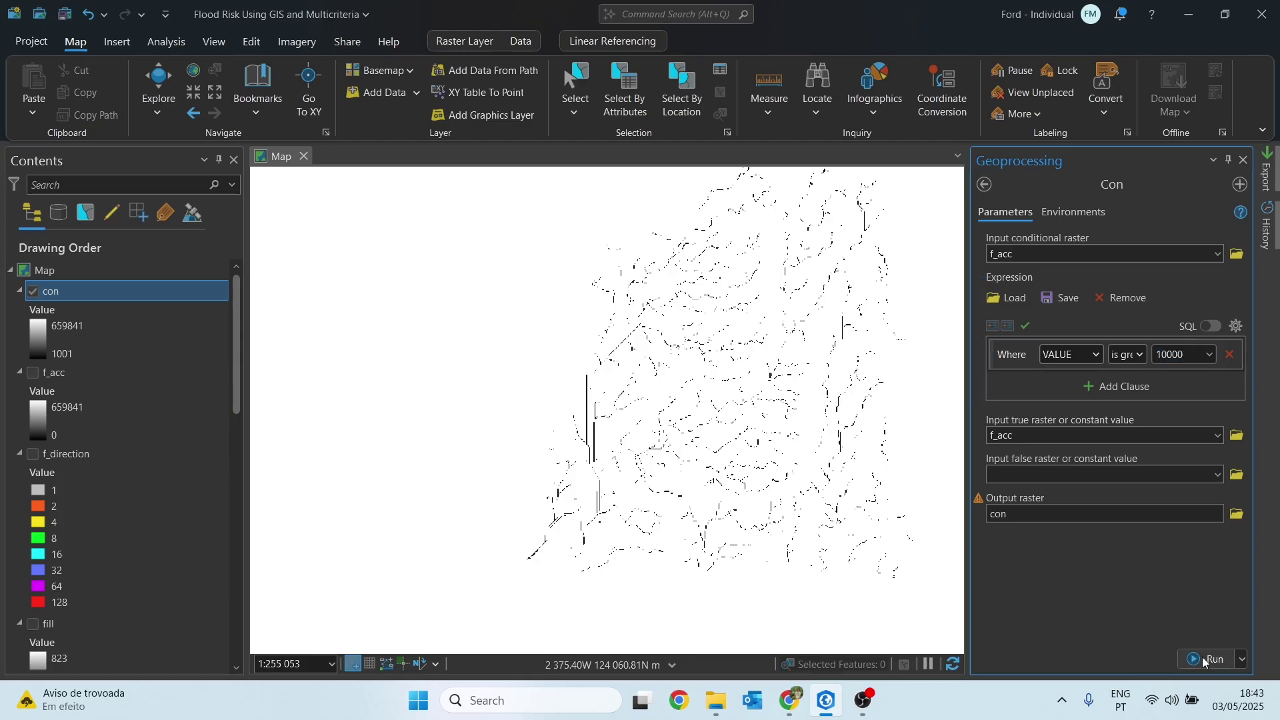
{"action": "left_click", "coordinate": [1203, 655]}
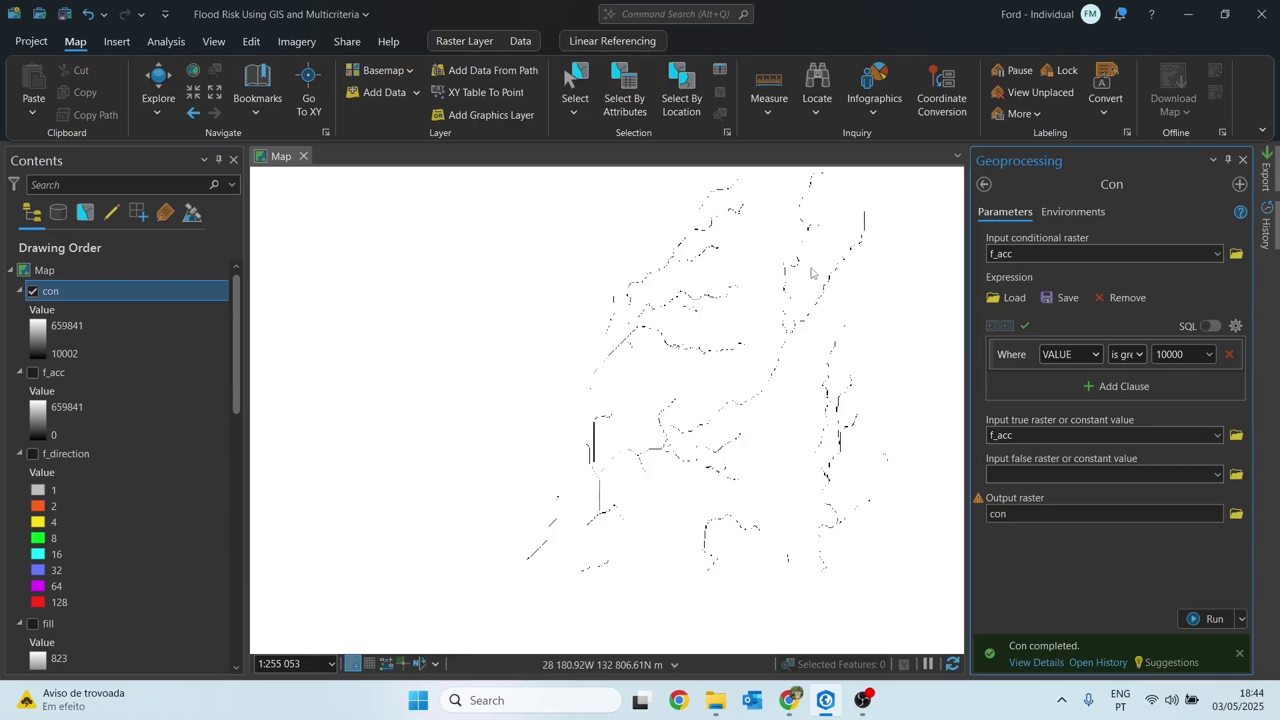
- Pan around the remaining main streams and bring up the basemap gallery
{"action": "scroll", "coordinate": [367, 444], "scroll_direction": "up", "scroll_amount": 3}
{"action": "scroll", "coordinate": [509, 409], "scroll_direction": "up", "scroll_amount": 5}
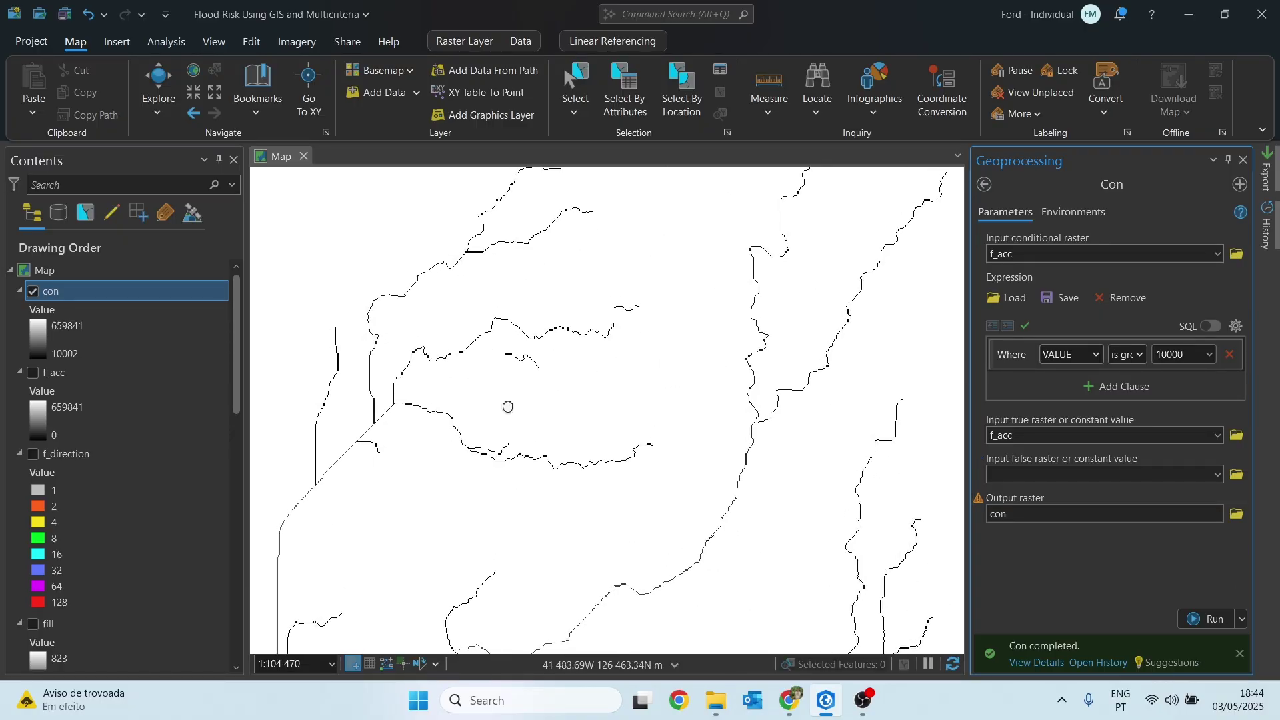
{"action": "scroll", "coordinate": [699, 363], "scroll_direction": "down", "scroll_amount": 3}
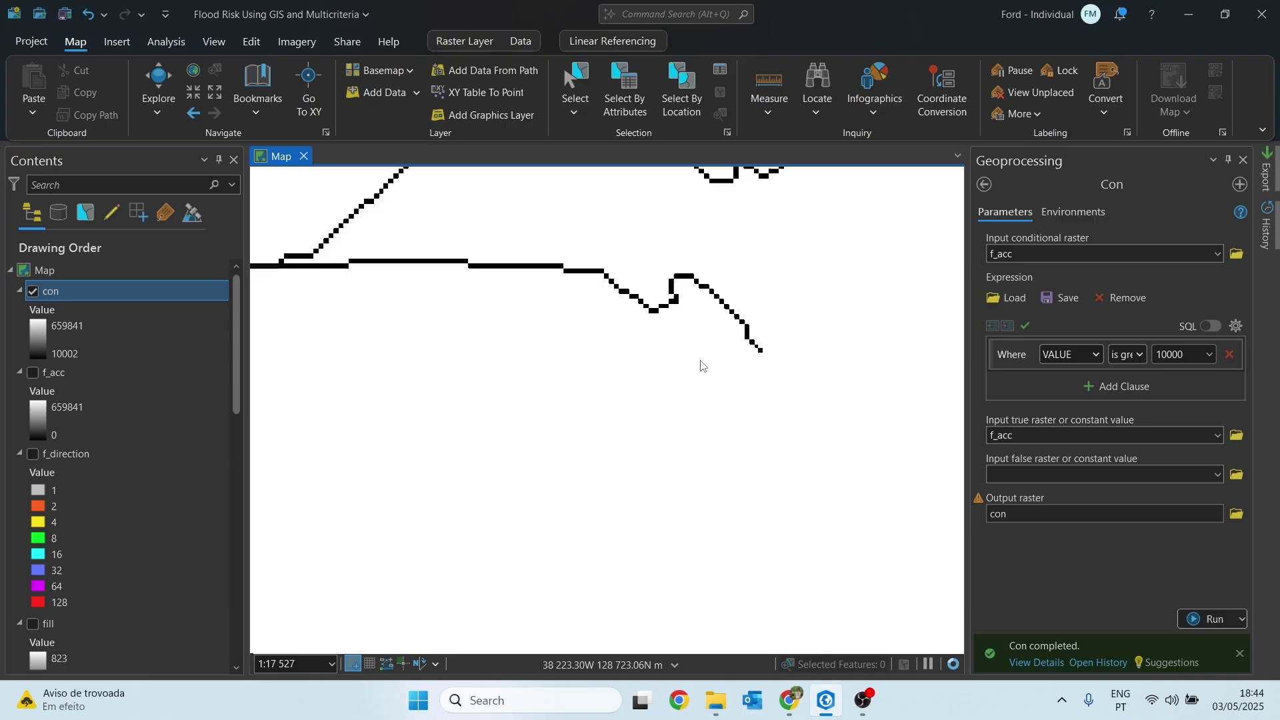
{"action": "scroll", "coordinate": [694, 363], "scroll_direction": "down", "scroll_amount": 5}
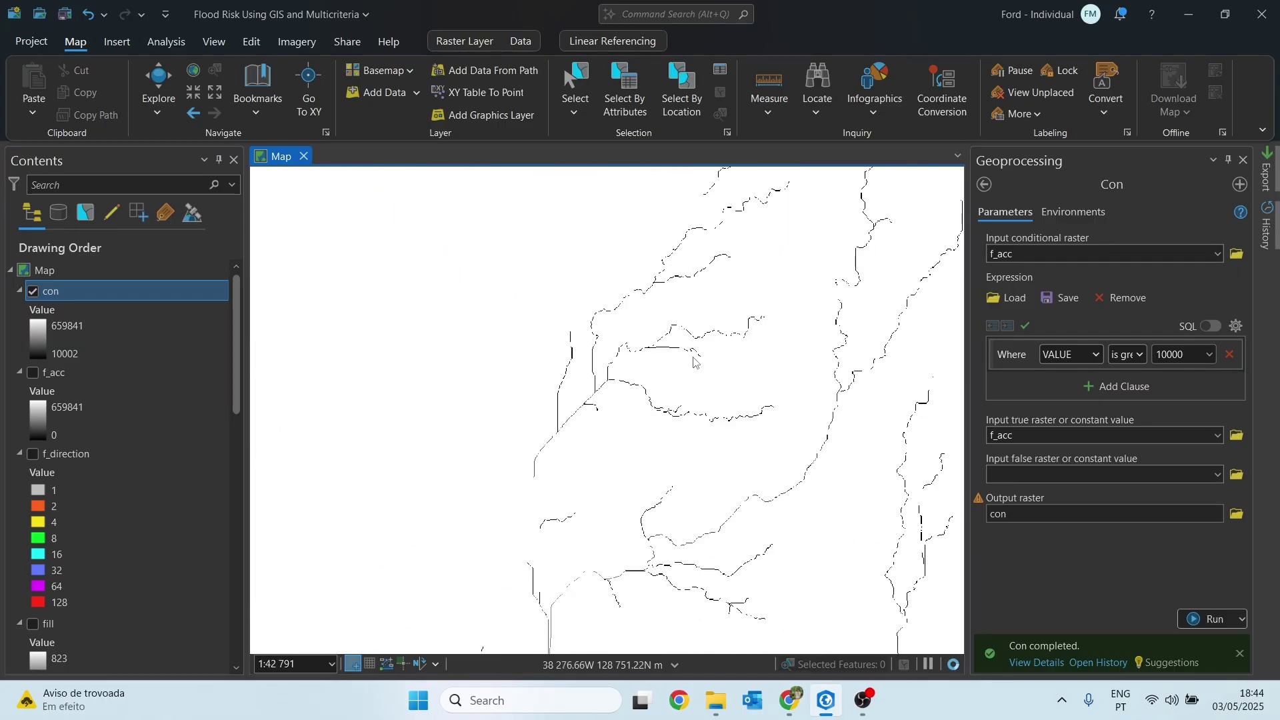
{"action": "left_click_drag", "start_coordinate": [701, 343], "coordinate": [670, 291]}
{"action": "scroll", "coordinate": [670, 291], "scroll_direction": "up", "scroll_amount": 3}
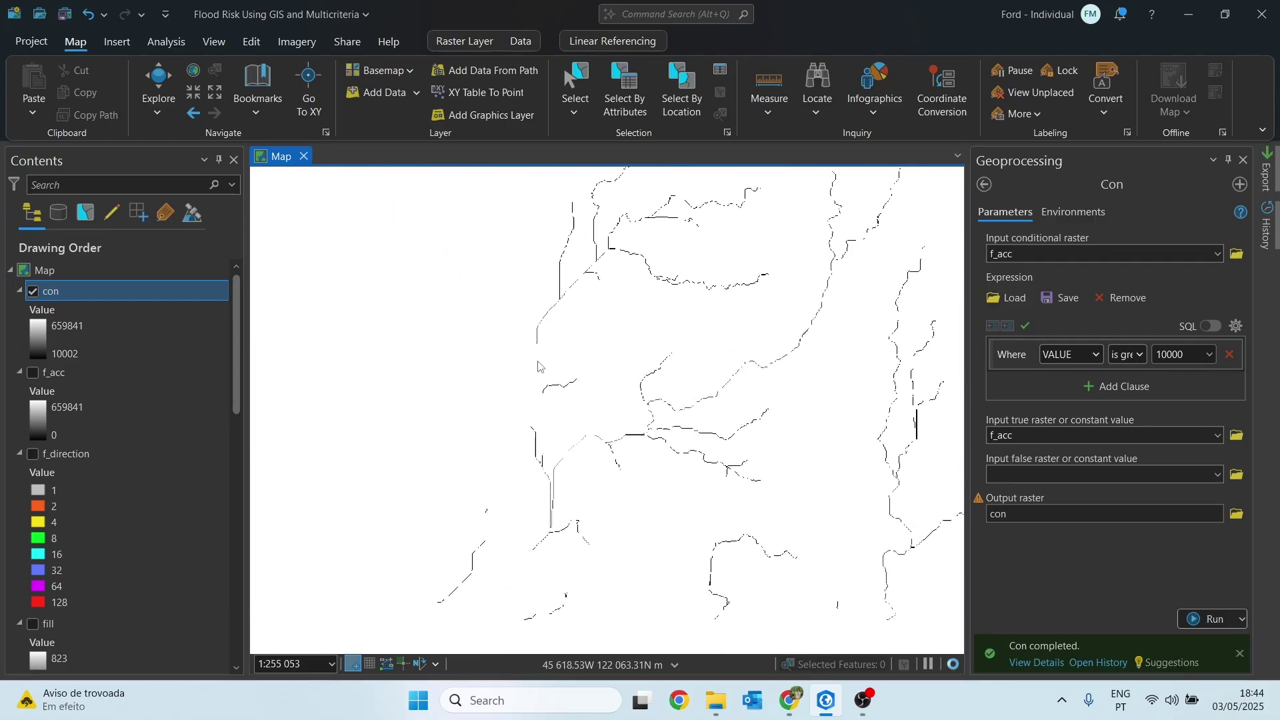
{"action": "left_click", "coordinate": [387, 70]}
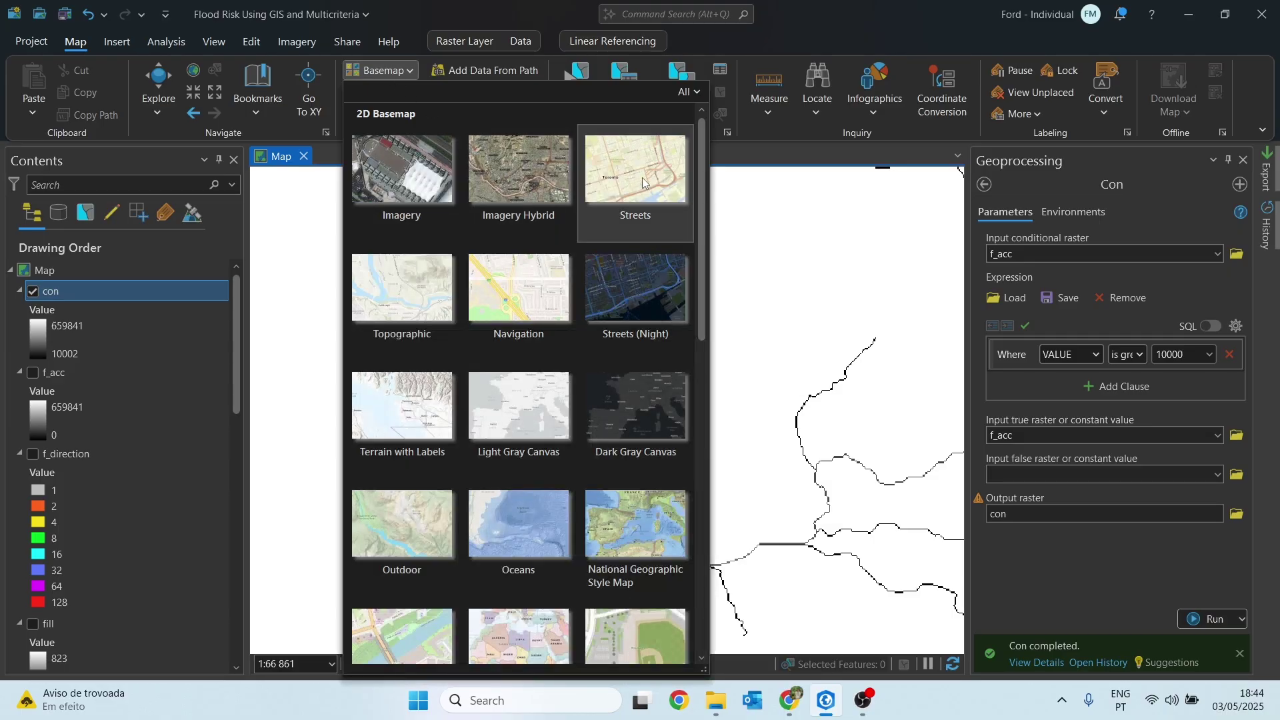
- Put the Topographic basemap under the con streams and pan around to compare
{"action": "left_click", "coordinate": [429, 300]}
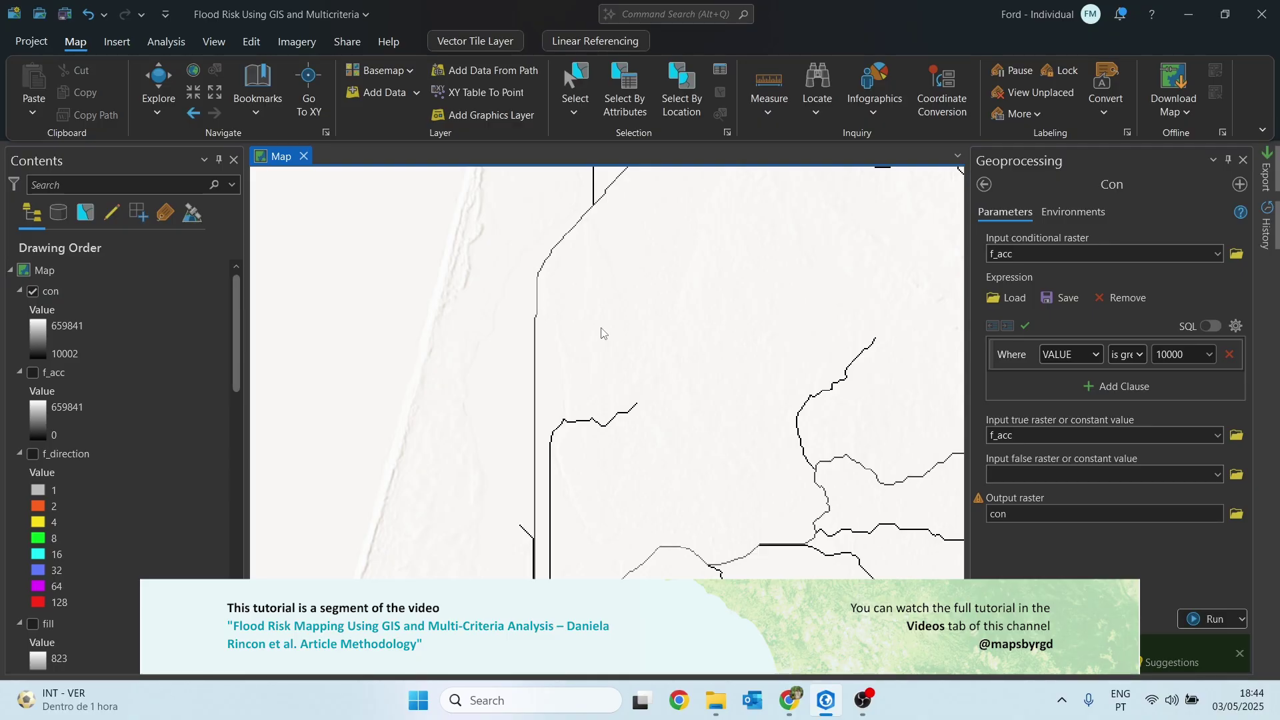
{"action": "scroll", "coordinate": [691, 367], "scroll_direction": "down", "scroll_amount": 3}
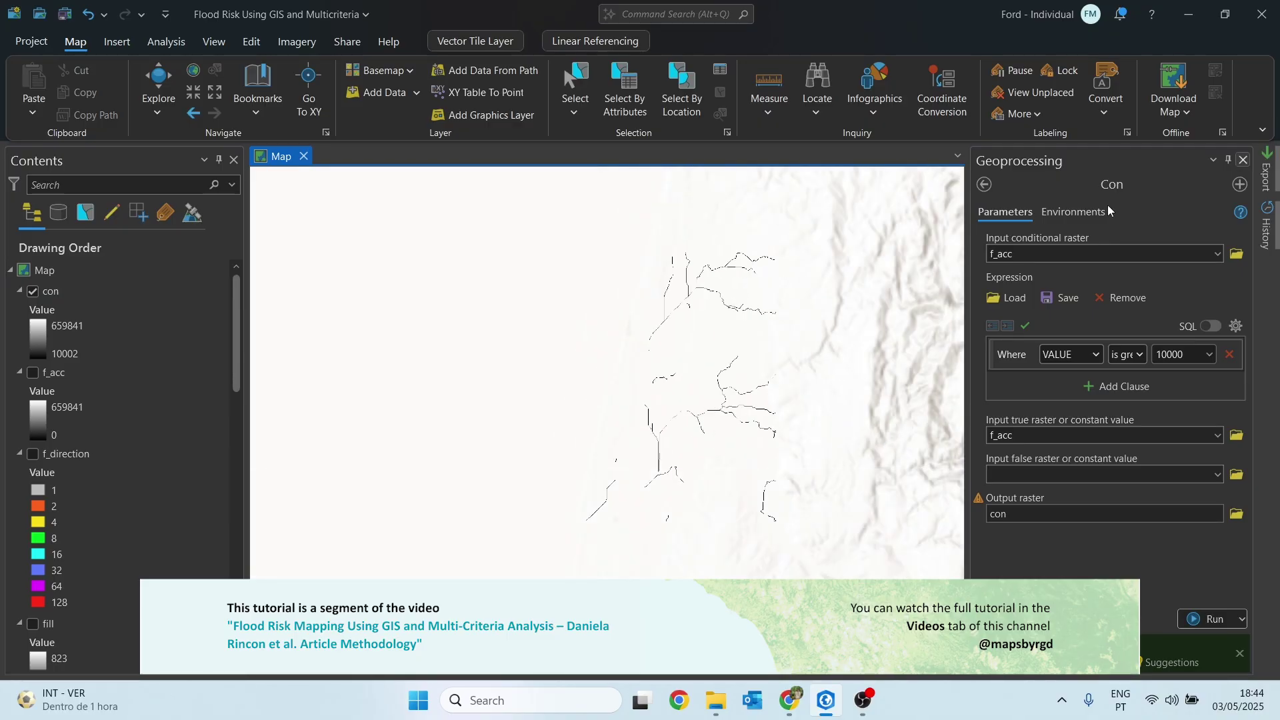
{"action": "scroll", "coordinate": [863, 299], "scroll_direction": "up", "scroll_amount": 5}
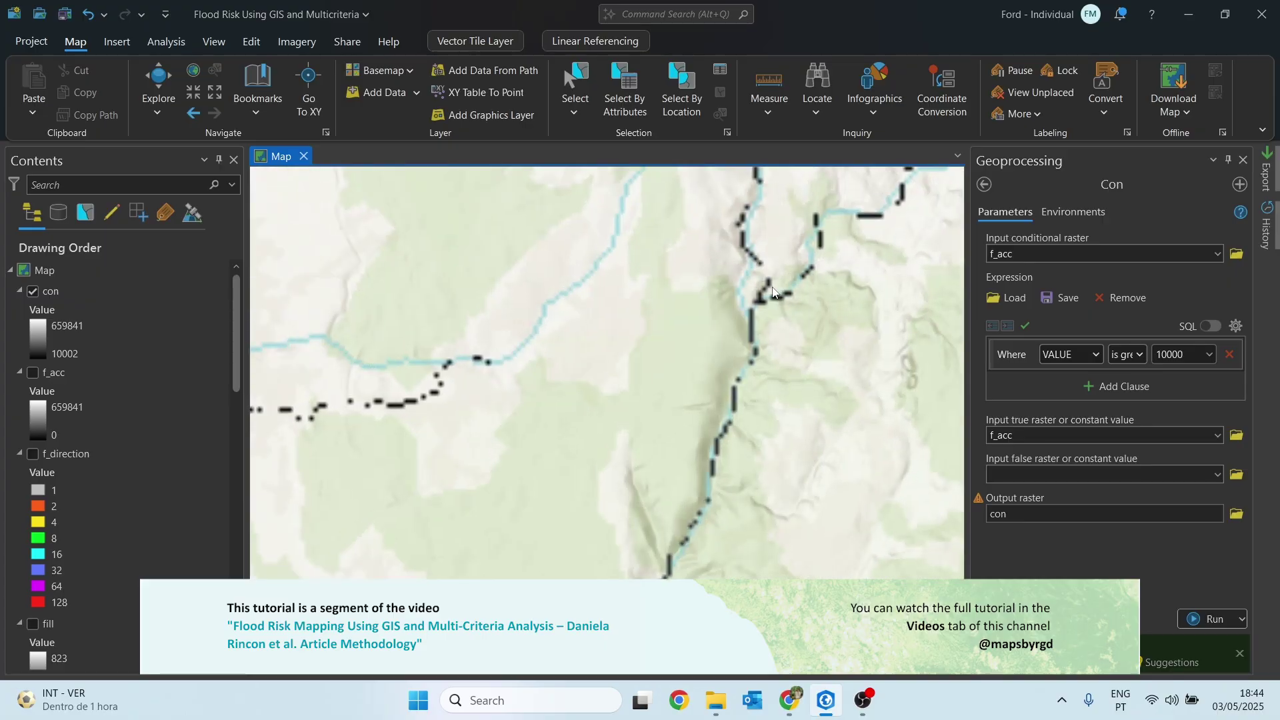
{"action": "left_click_drag", "start_coordinate": [672, 278], "coordinate": [723, 450]}
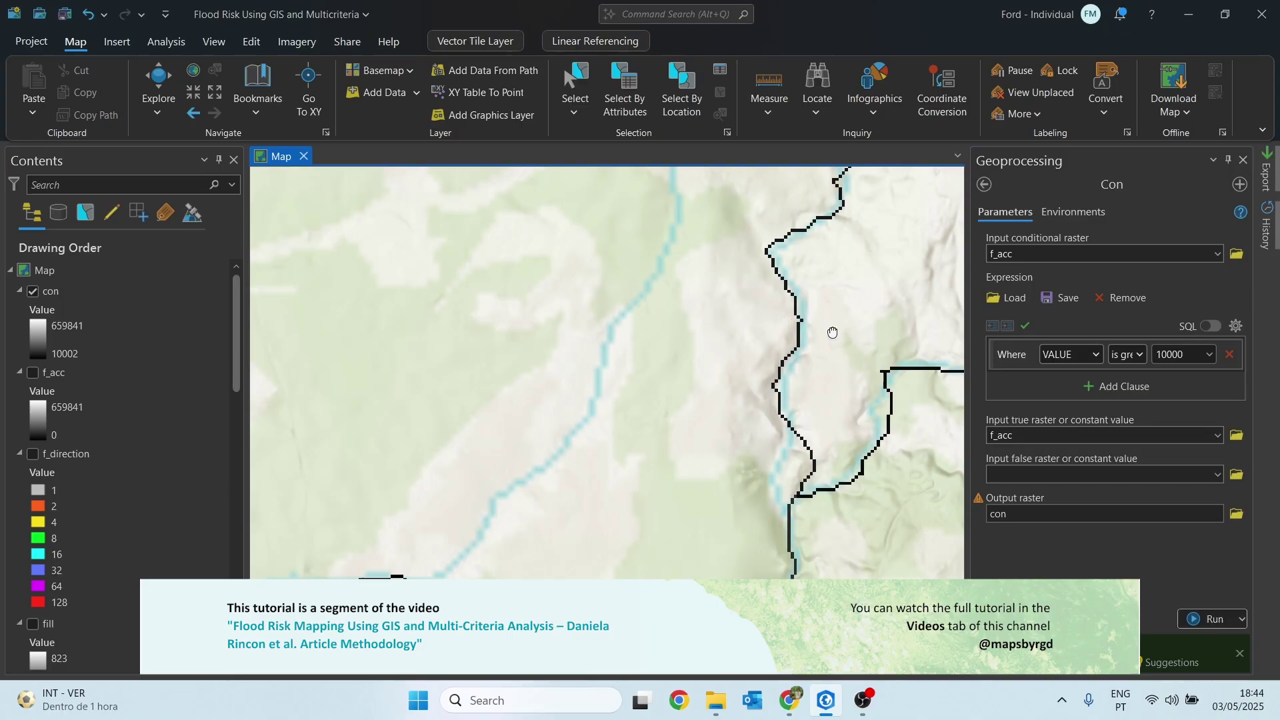
{"action": "left_click_drag", "start_coordinate": [831, 332], "coordinate": [735, 183]}
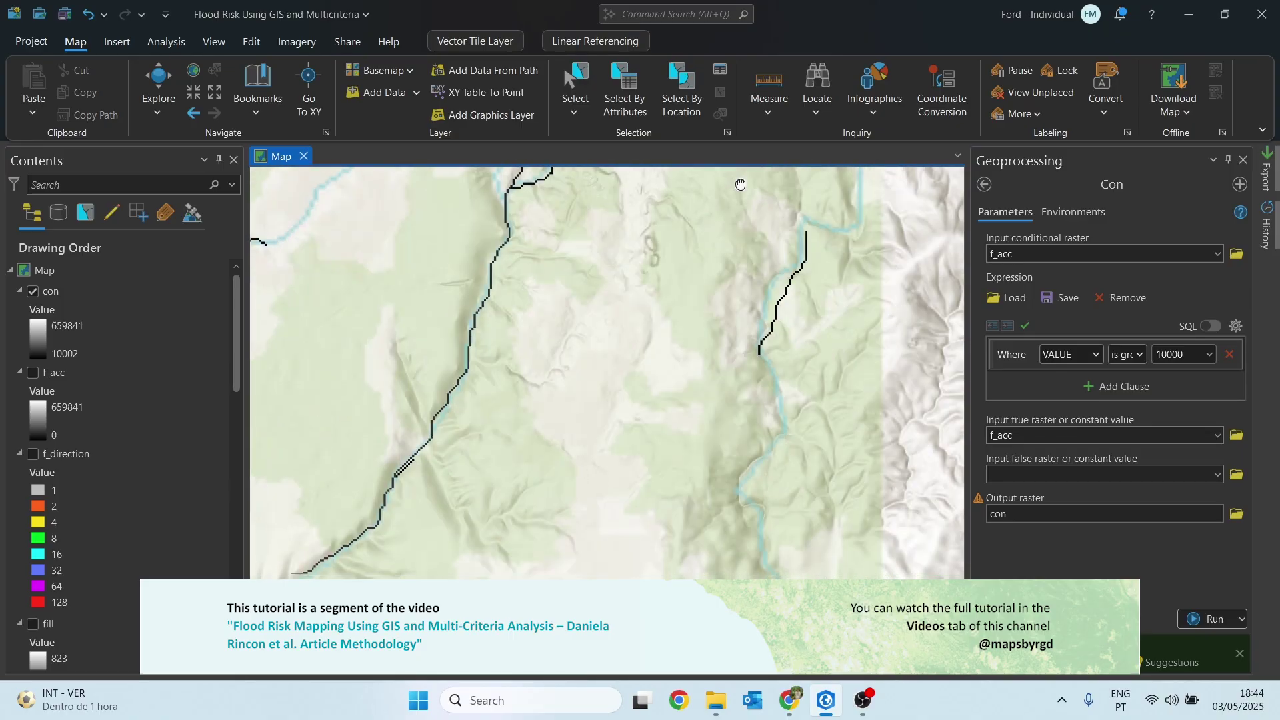
{"action": "scroll", "coordinate": [772, 438], "scroll_direction": "up", "scroll_amount": 6}
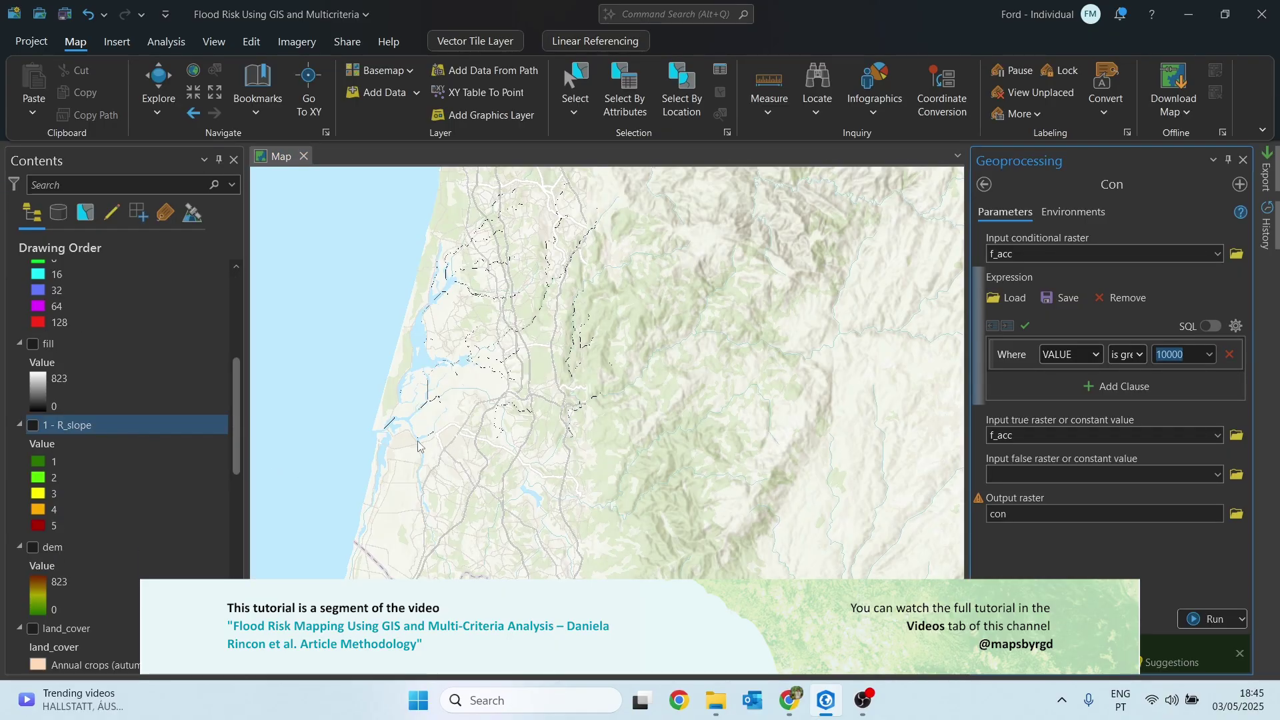
{"action": "scroll", "coordinate": [195, 439], "scroll_direction": "down", "scroll_amount": 12}
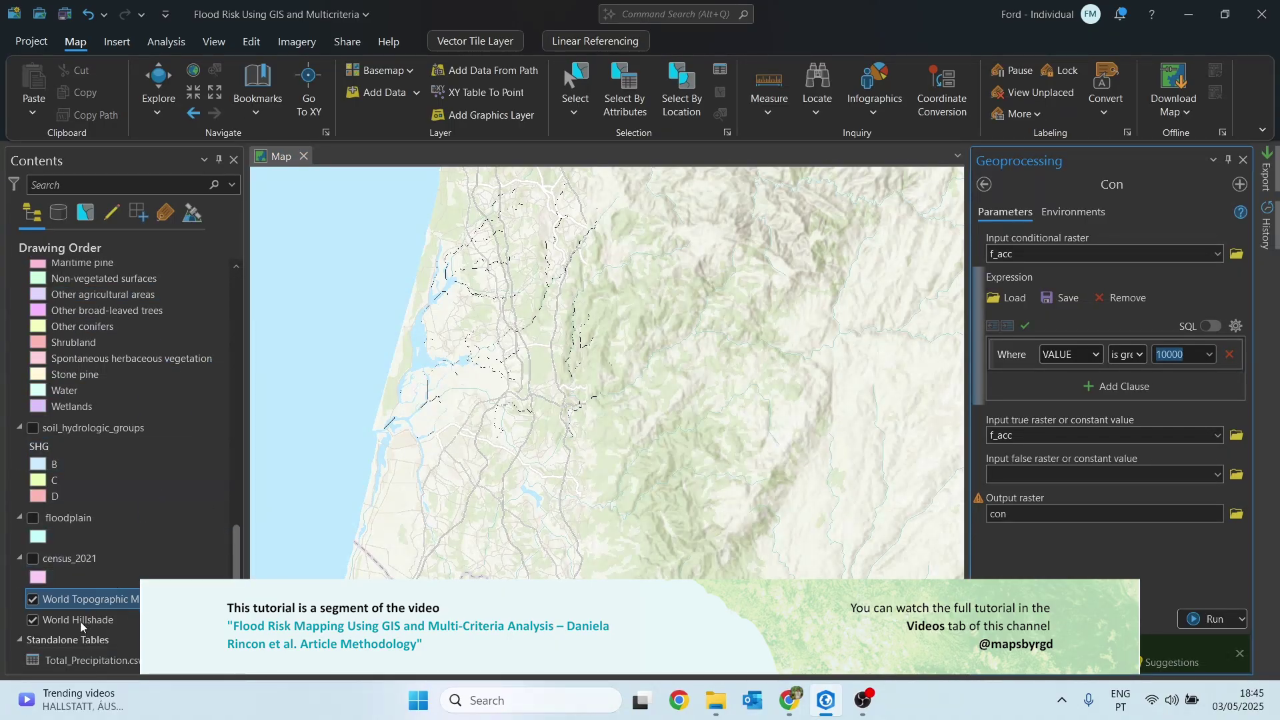
- Remove the World Hillshade and World Topographic Map basemap layers
{"action": "left_click", "coordinate": [80, 620]}
{"action": "left_click", "coordinate": [89, 598], "text": "shift"}
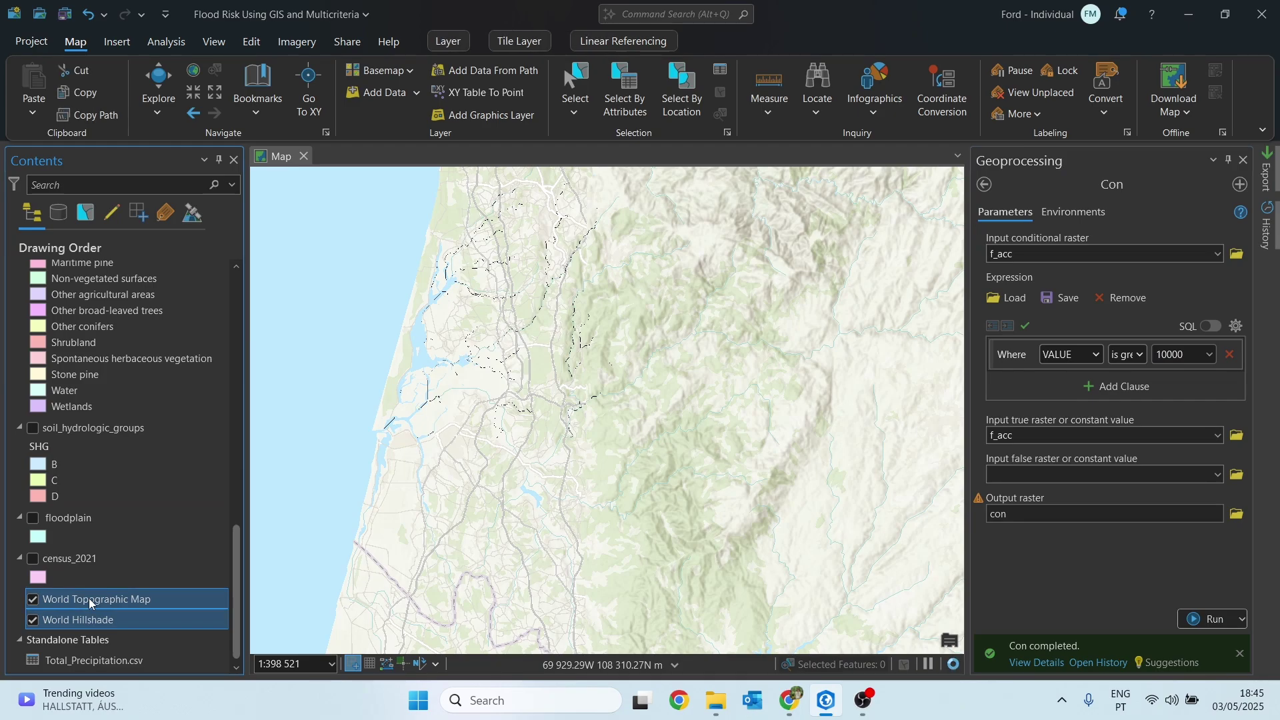
{"action": "right_click", "coordinate": [96, 590]}
{"action": "left_click", "coordinate": [162, 309]}
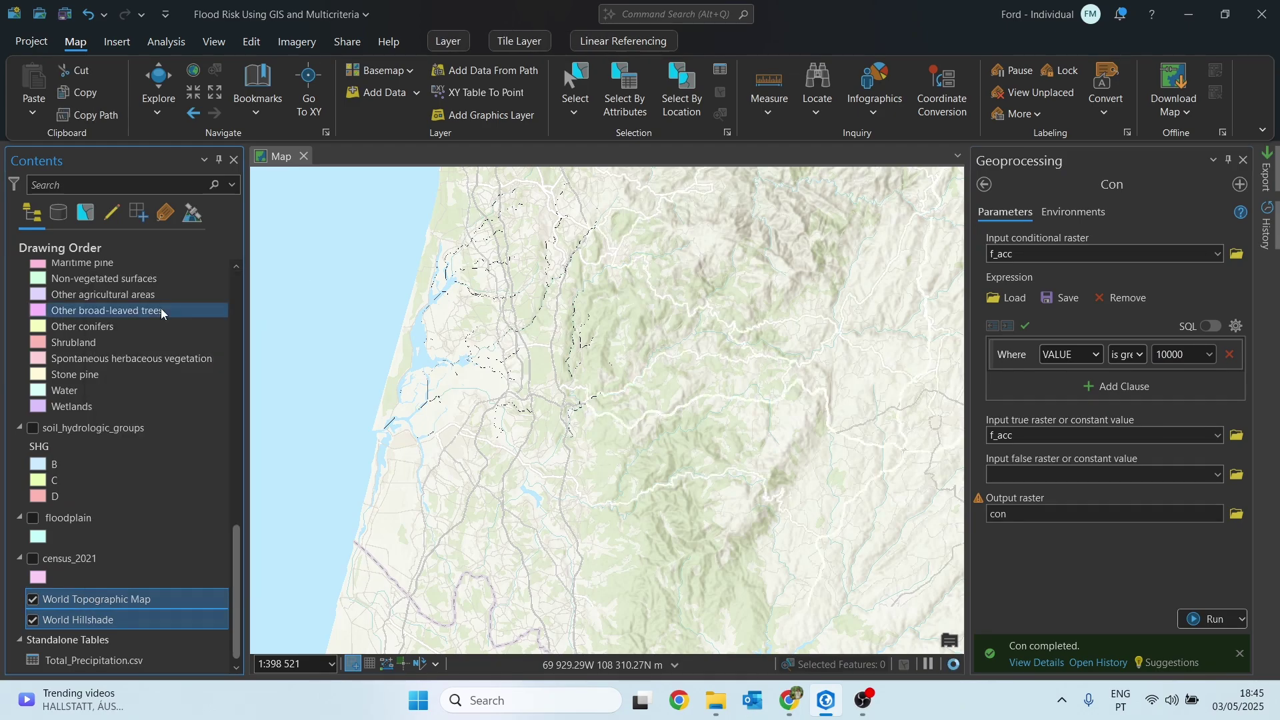
- Open Reclassify with con as input raster and compute its unique values
{"action": "left_click", "coordinate": [985, 185]}
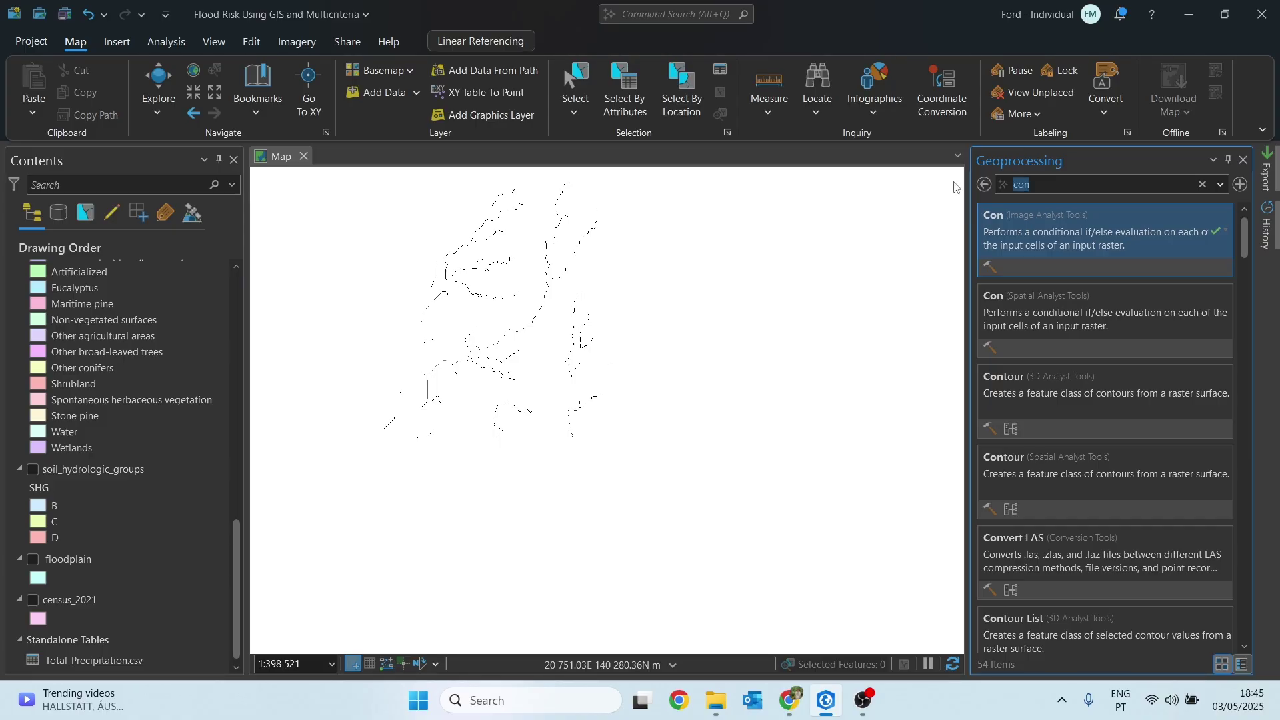
{"action": "type", "text": "reclassify"}
{"action": "left_click", "coordinate": [1035, 240]}
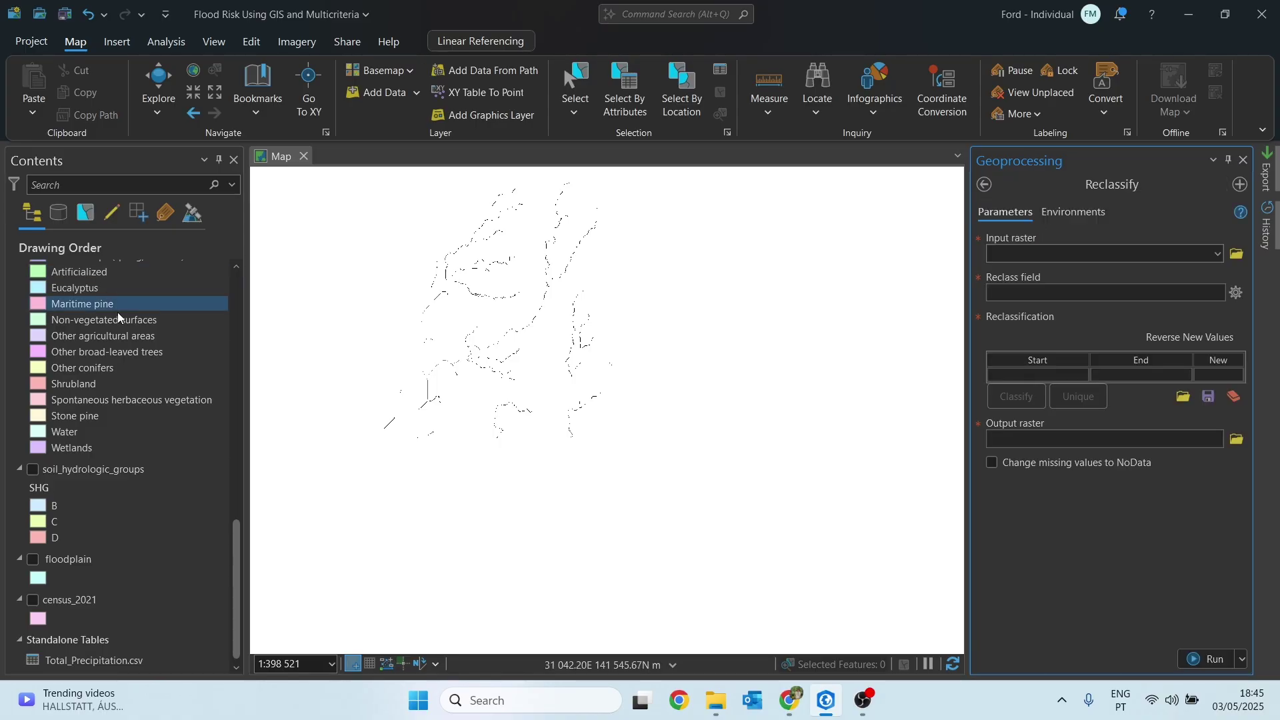
{"action": "scroll", "coordinate": [118, 312], "scroll_direction": "up", "scroll_amount": 15}
{"action": "left_click", "coordinate": [50, 294]}
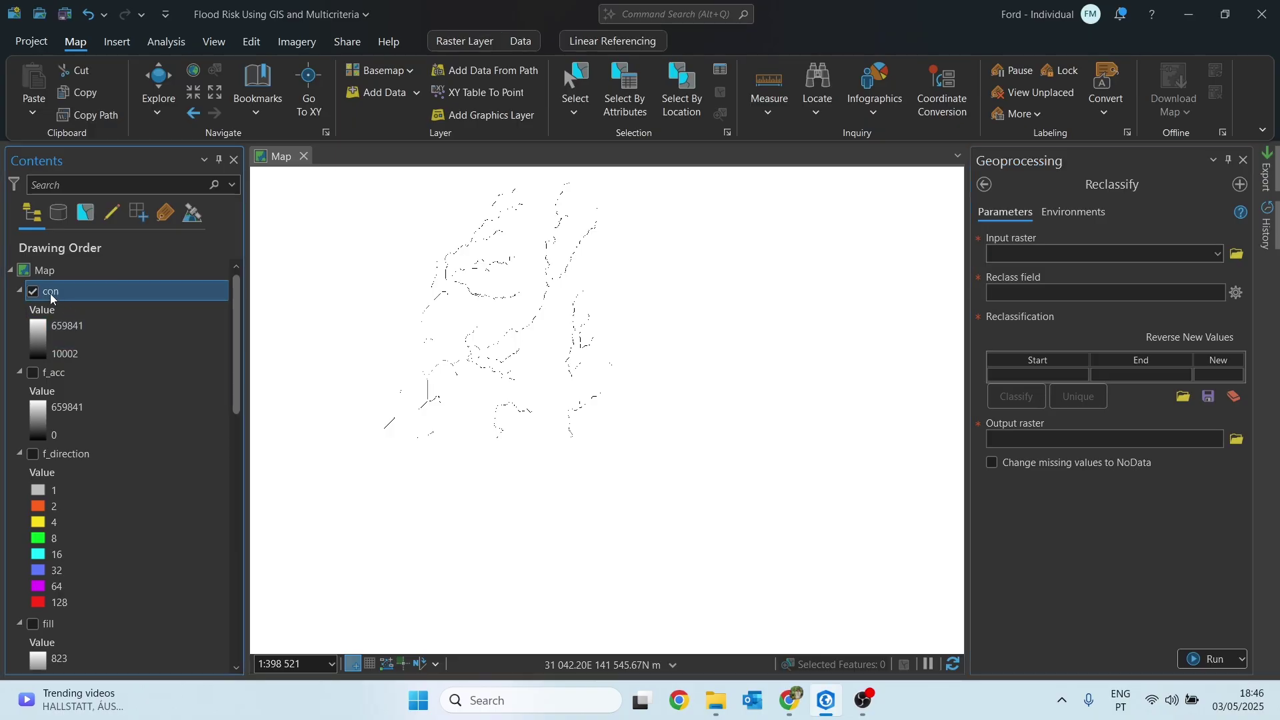
{"action": "left_click_drag", "start_coordinate": [51, 299], "coordinate": [734, 280]}
{"action": "left_click_drag", "start_coordinate": [1024, 260], "coordinate": [1072, 249]}
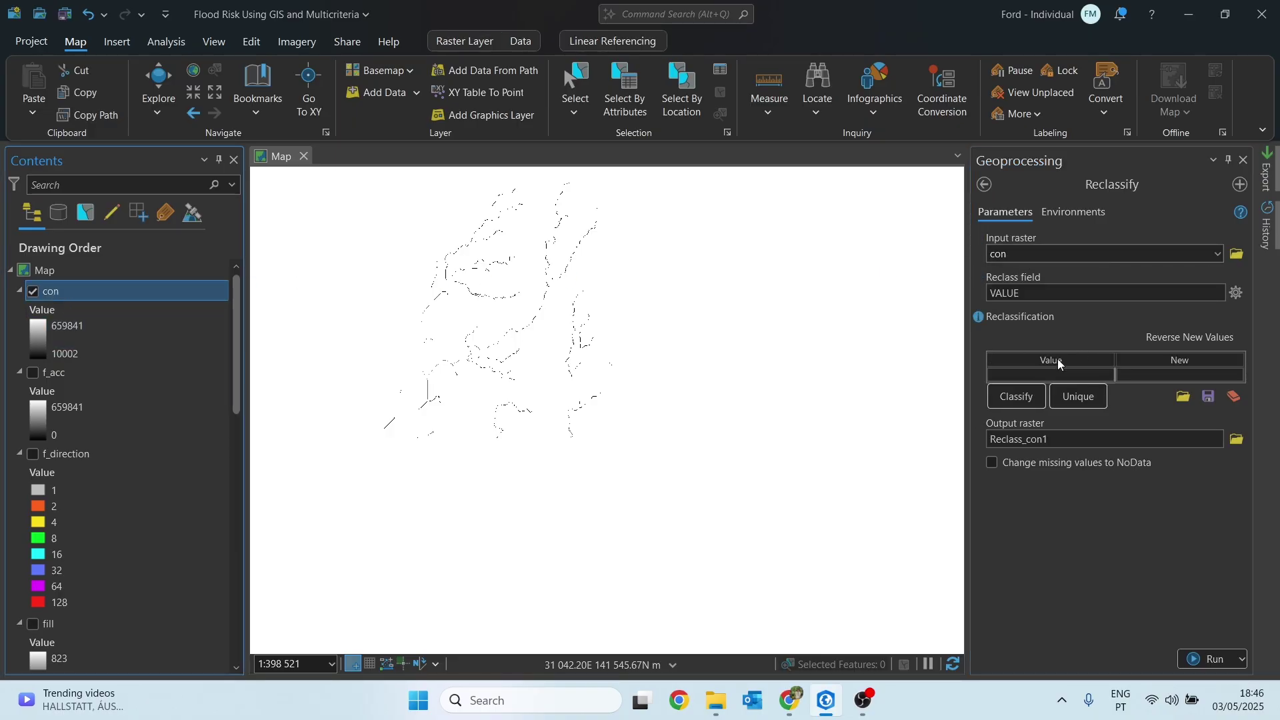
{"action": "left_click", "coordinate": [1079, 397]}
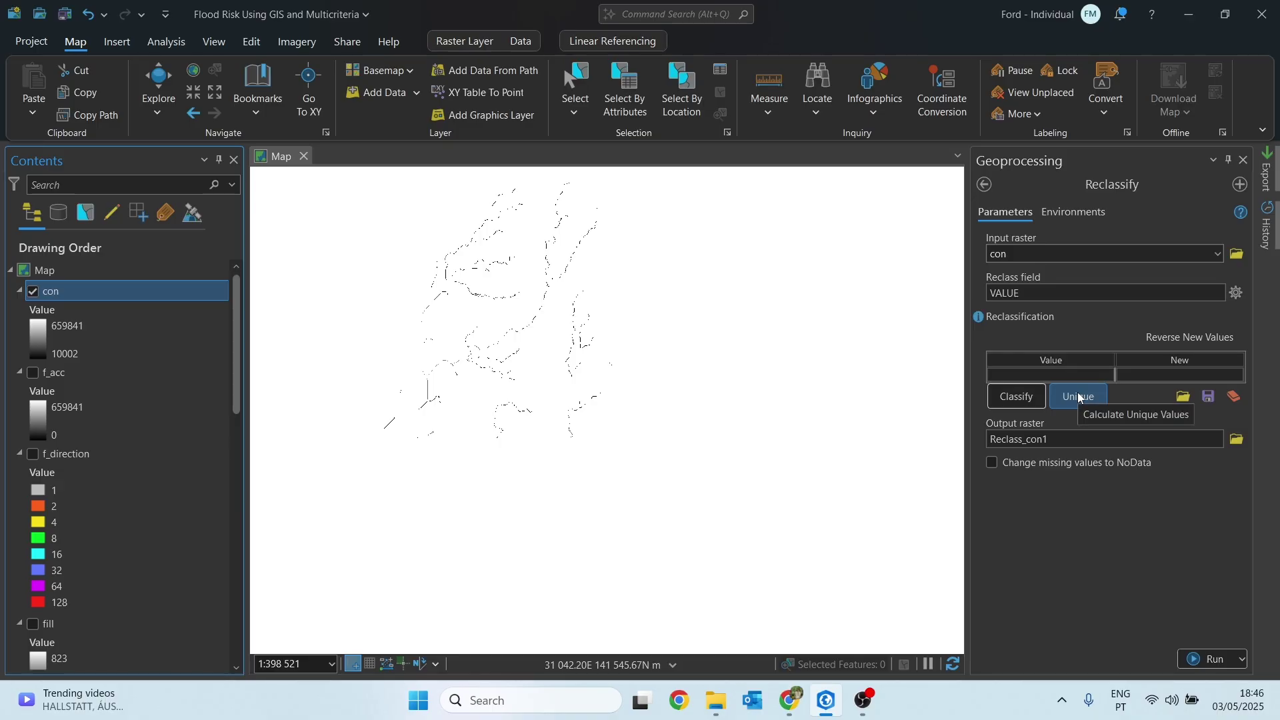
{"action": "left_click", "coordinate": [1079, 398]}
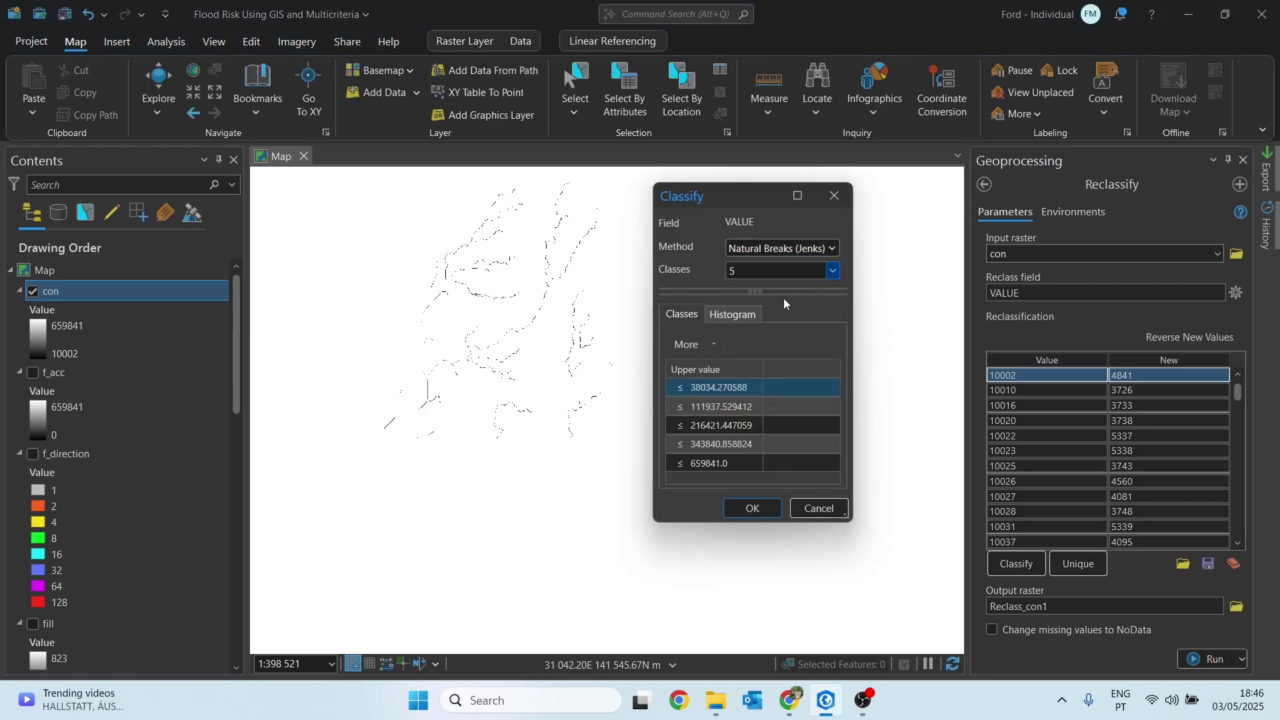
- Accept the default five Natural Breaks classes in the Classify dialog
{"action": "left_click", "coordinate": [832, 271]}
{"action": "left_click", "coordinate": [753, 293]}
{"action": "left_click", "coordinate": [753, 508]}
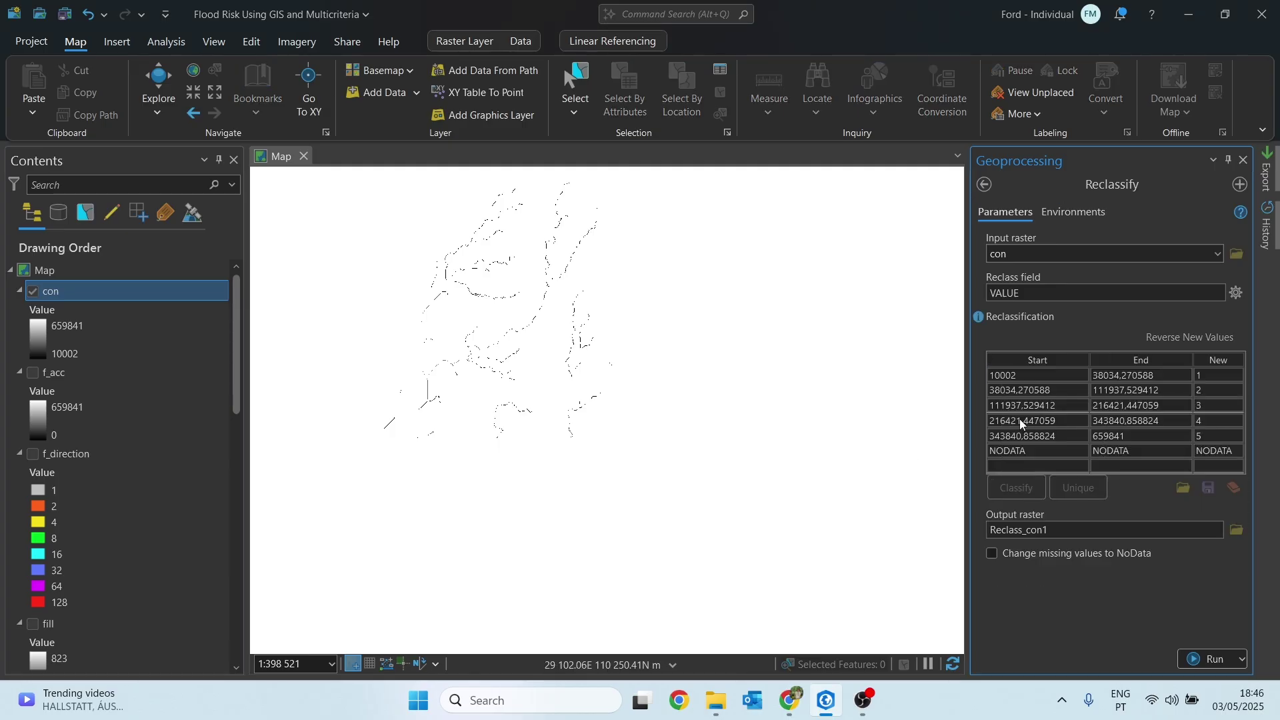
- Reclassify with Natural Breaks (Jenks) and one class, mapping 10002–659841 to 1
{"action": "left_click", "coordinate": [1210, 375]}
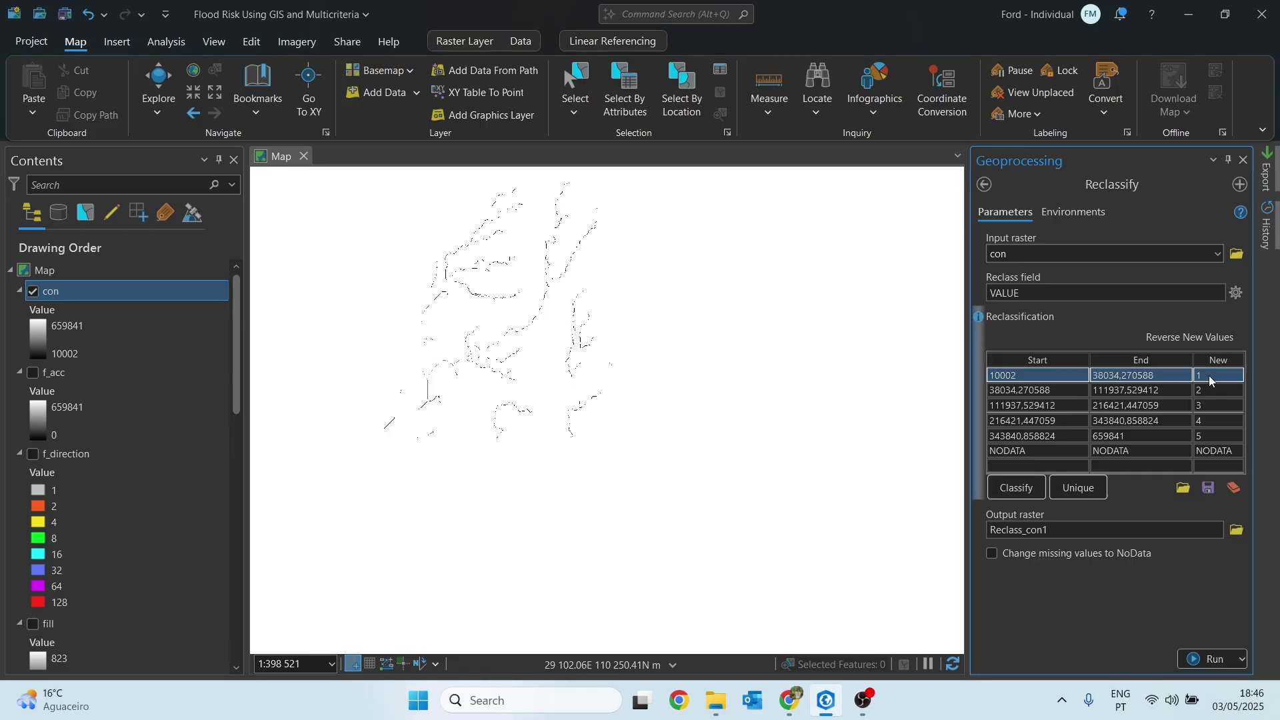
{"action": "left_click", "coordinate": [1017, 488]}
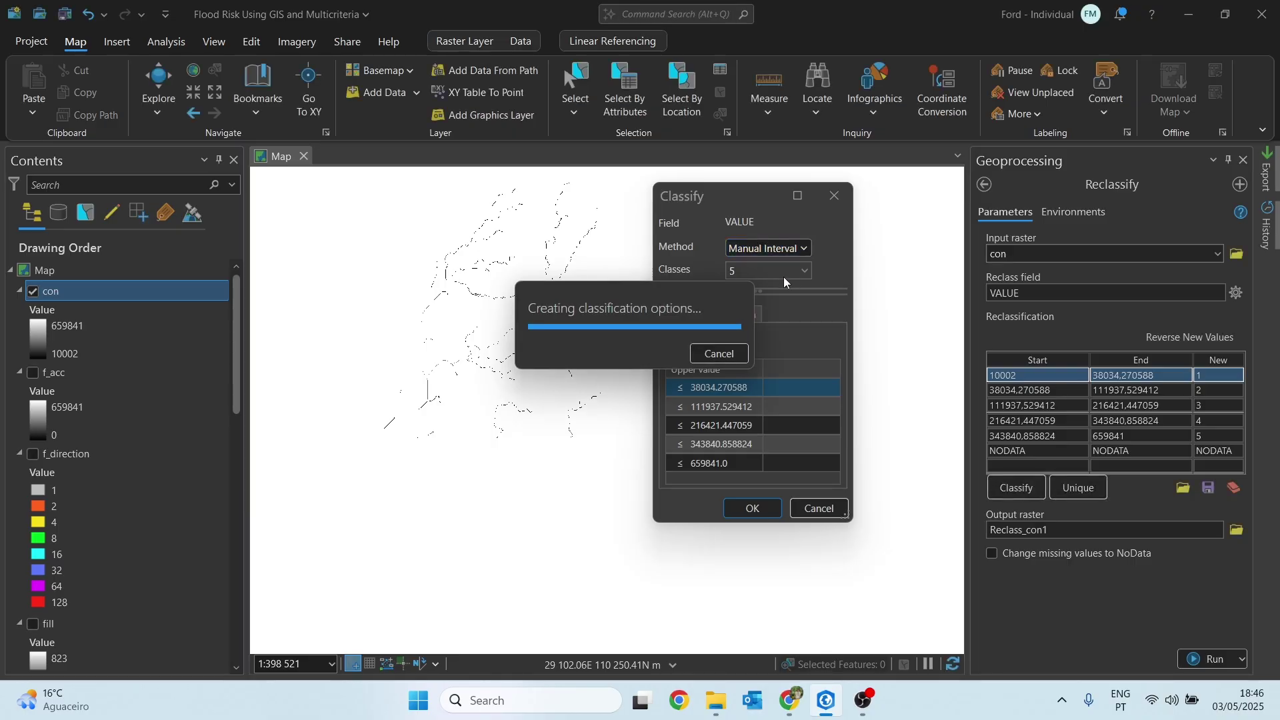
{"action": "left_click", "coordinate": [803, 249]}
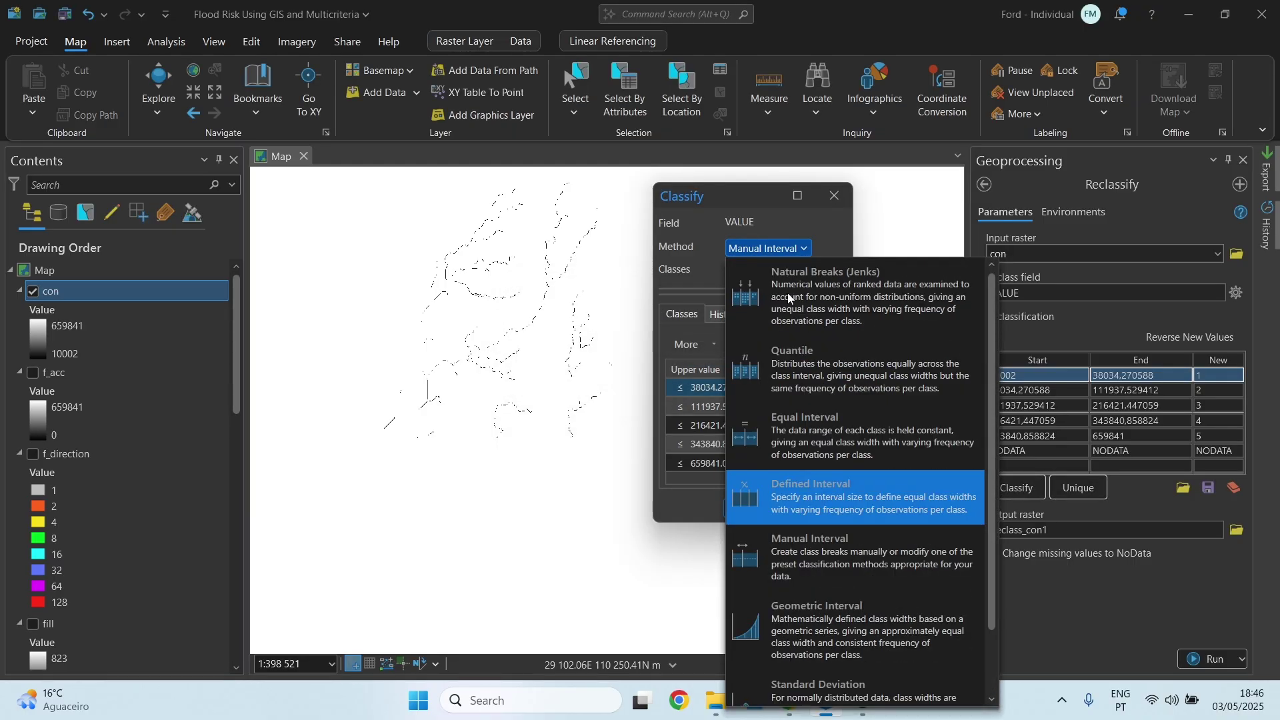
{"action": "left_click", "coordinate": [789, 298]}
{"action": "left_click", "coordinate": [822, 273]}
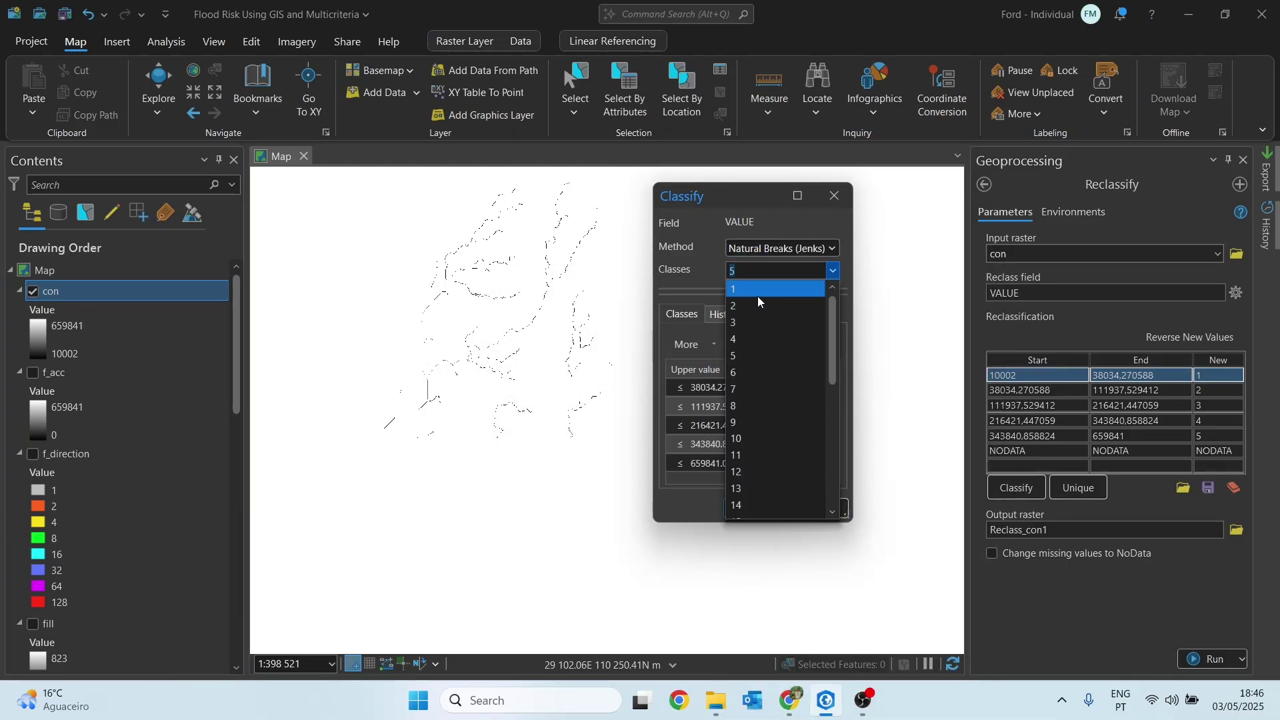
{"action": "left_click", "coordinate": [747, 288]}
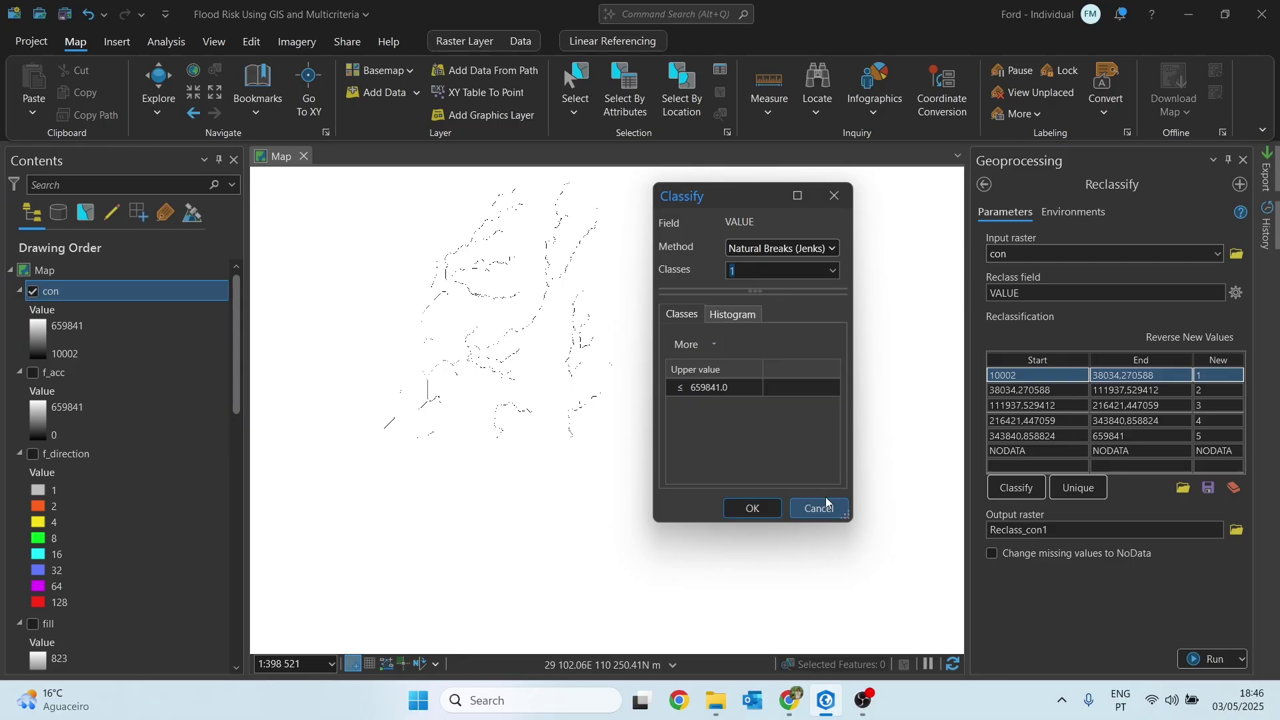
{"action": "left_click", "coordinate": [754, 510]}
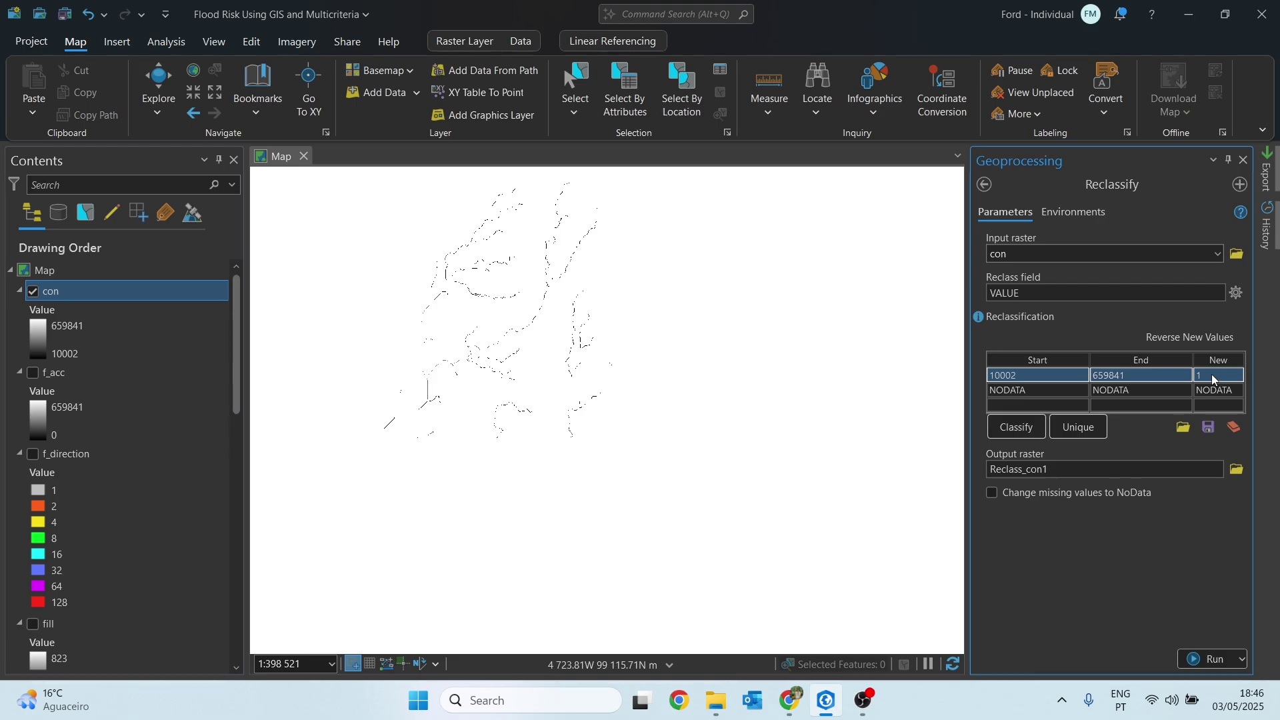
- Save the Reclassify output raster as R_con in the Flood Risk project's Mid Data folder
{"action": "left_click", "coordinate": [1238, 469]}
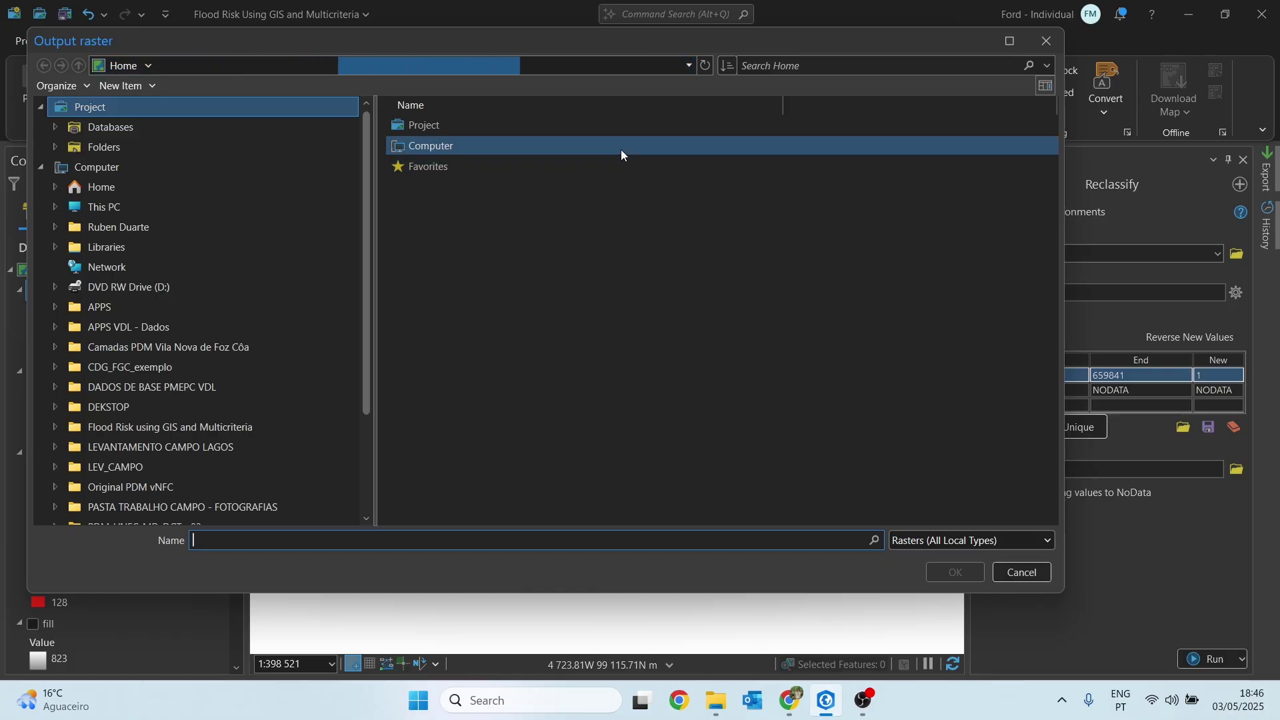
{"action": "left_click", "coordinate": [116, 149]}
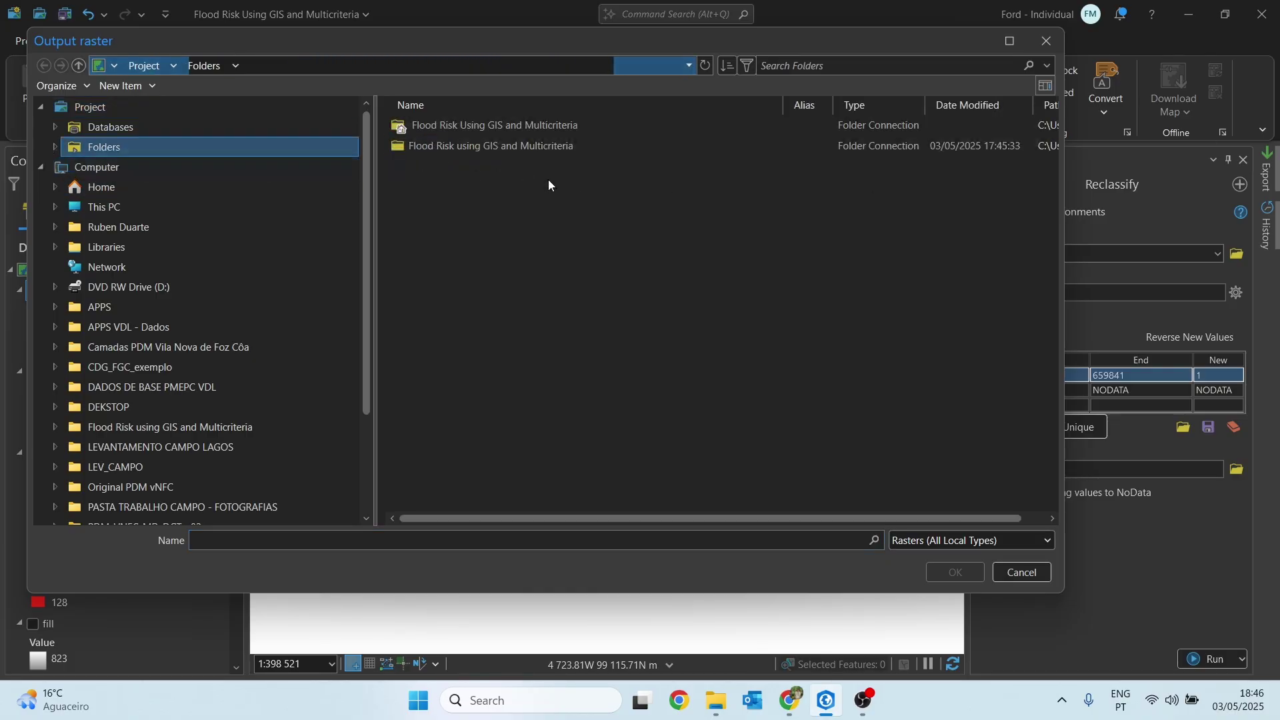
{"action": "double_click", "coordinate": [526, 148]}
{"action": "left_click", "coordinate": [447, 165]}
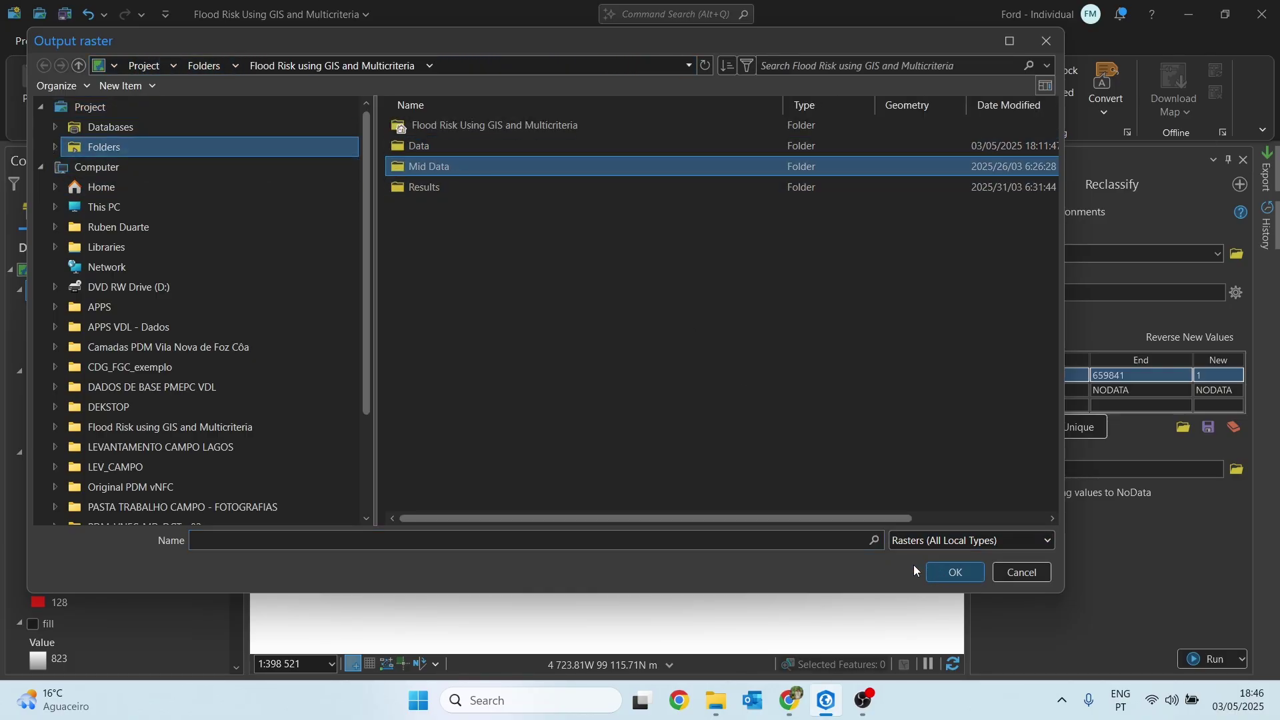
{"action": "left_click", "coordinate": [953, 572]}
{"action": "left_click", "coordinate": [479, 541]}
{"action": "type", "text": "RE"}
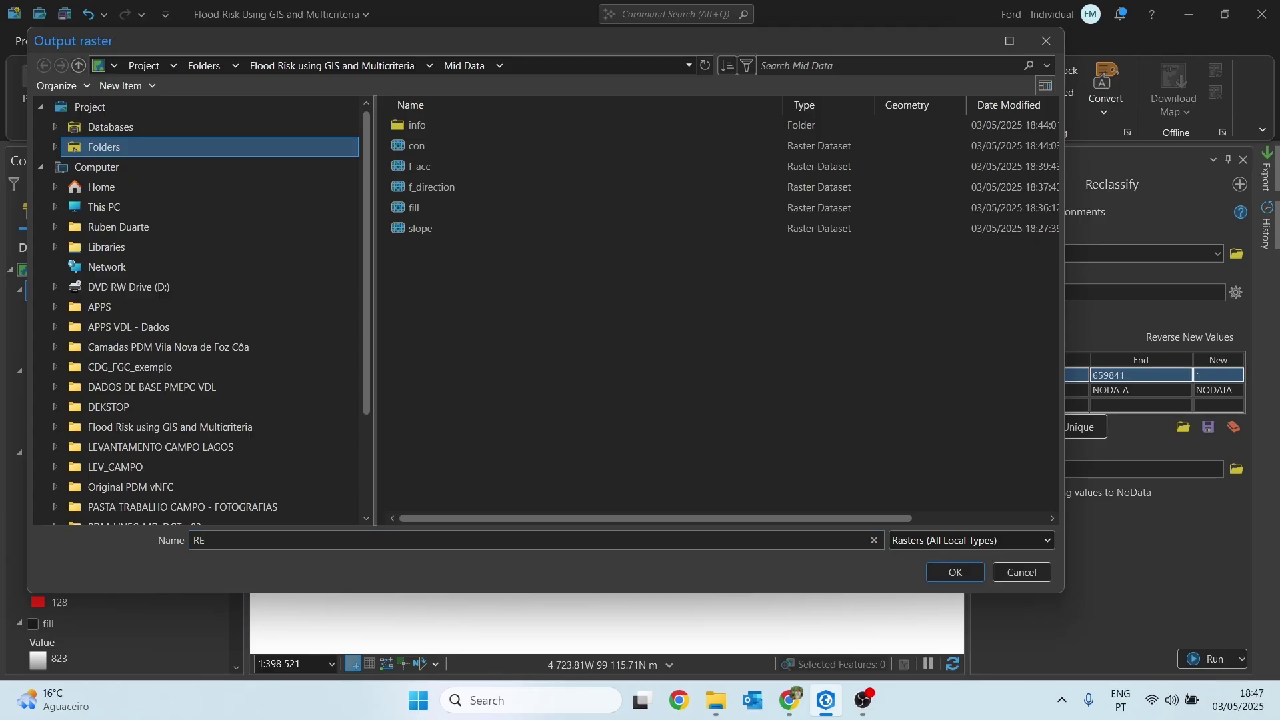
{"action": "type", "text": "R_con"}
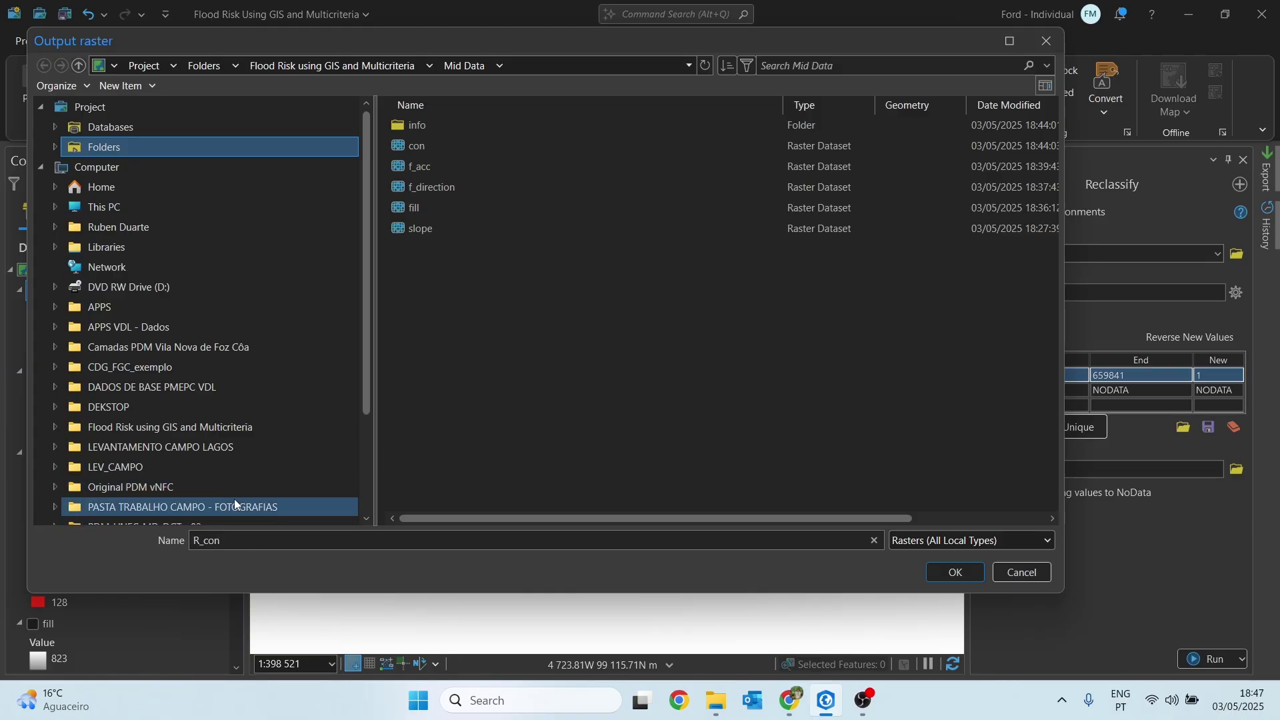
{"action": "left_click", "coordinate": [953, 572]}
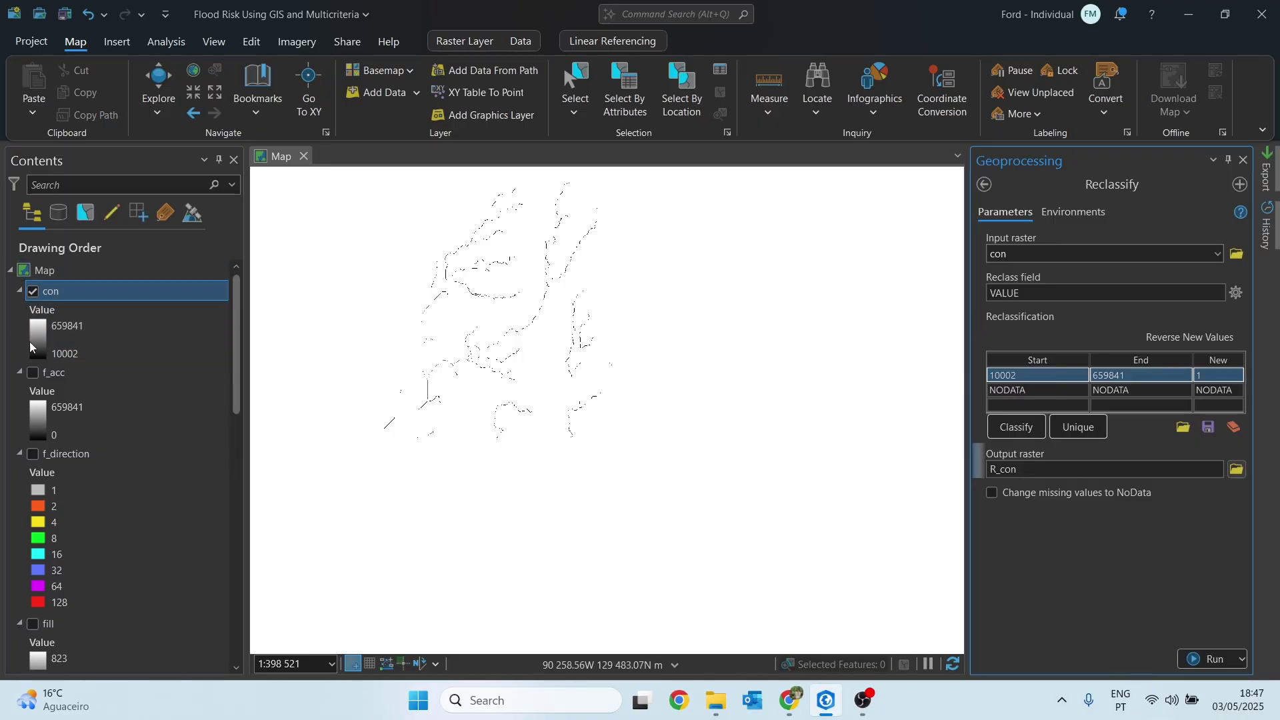
- Set Reclassify environments to Current Map coordinates, a layer extent, and dem as mask and snap raster
{"action": "left_click", "coordinate": [1085, 219]}
{"action": "left_click", "coordinate": [1204, 275]}
{"action": "left_click", "coordinate": [1030, 295]}
{"action": "left_click", "coordinate": [1053, 388]}
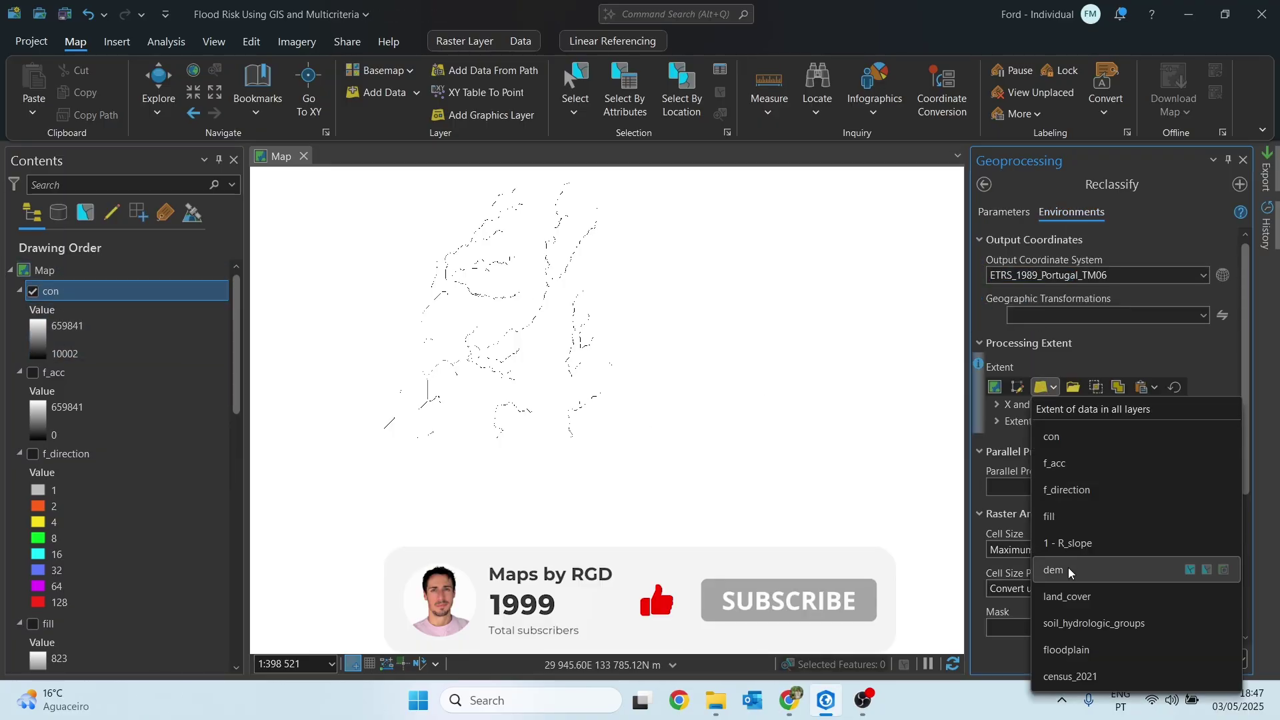
{"action": "left_click", "coordinate": [1067, 570]}
{"action": "scroll", "coordinate": [1134, 461], "scroll_direction": "down", "scroll_amount": 3}
{"action": "left_click", "coordinate": [1193, 443]}
{"action": "left_click", "coordinate": [1006, 549]}
{"action": "left_click", "coordinate": [1204, 477]}
{"action": "left_click", "coordinate": [1007, 586]}
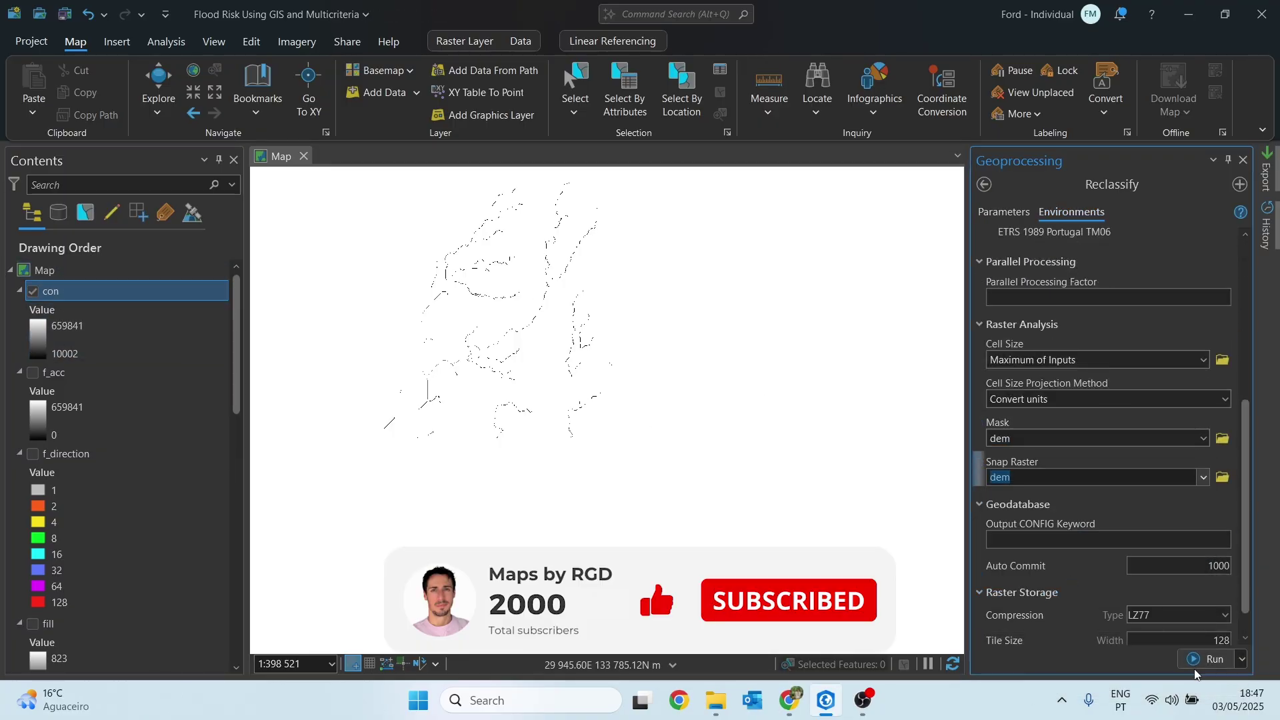
- Run Reclassify to add the R_con stream layer valued 1
{"action": "left_click", "coordinate": [1200, 659]}
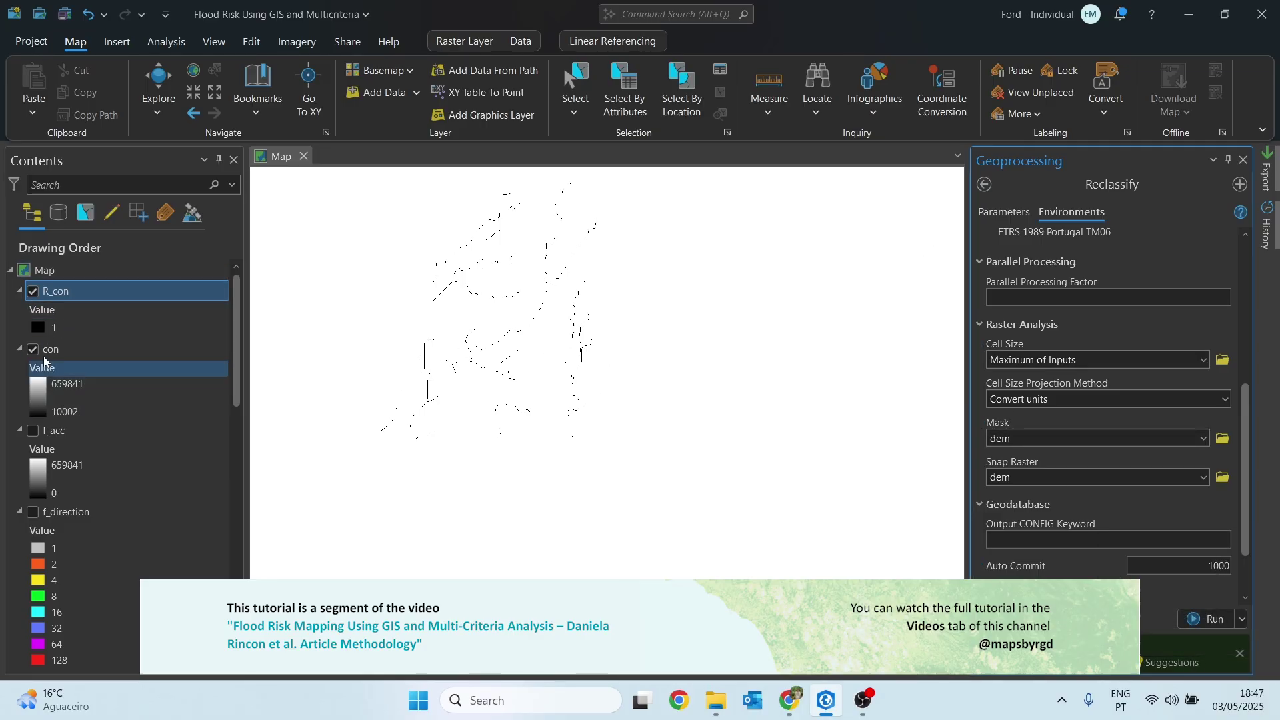
{"action": "scroll", "coordinate": [44, 534], "scroll_direction": "down", "scroll_amount": 6}
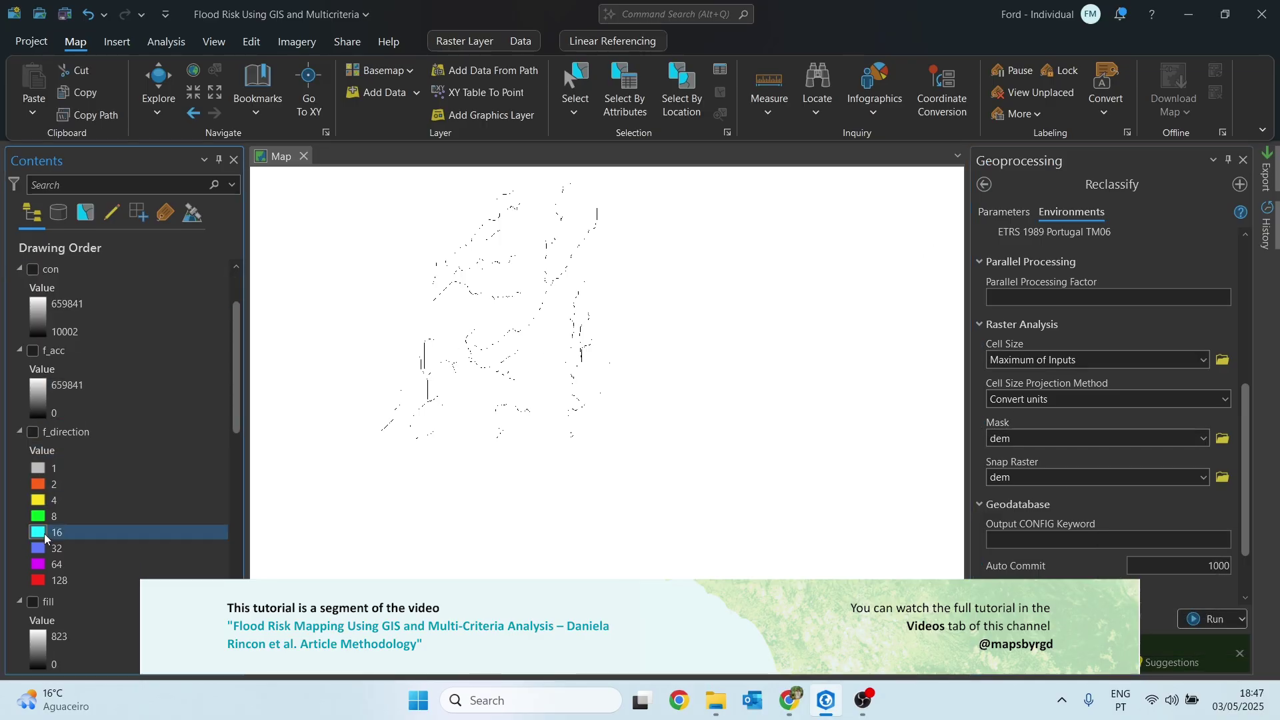
{"action": "scroll", "coordinate": [45, 531], "scroll_direction": "down", "scroll_amount": 3}
{"action": "scroll", "coordinate": [371, 385], "scroll_direction": "up", "scroll_amount": 3}
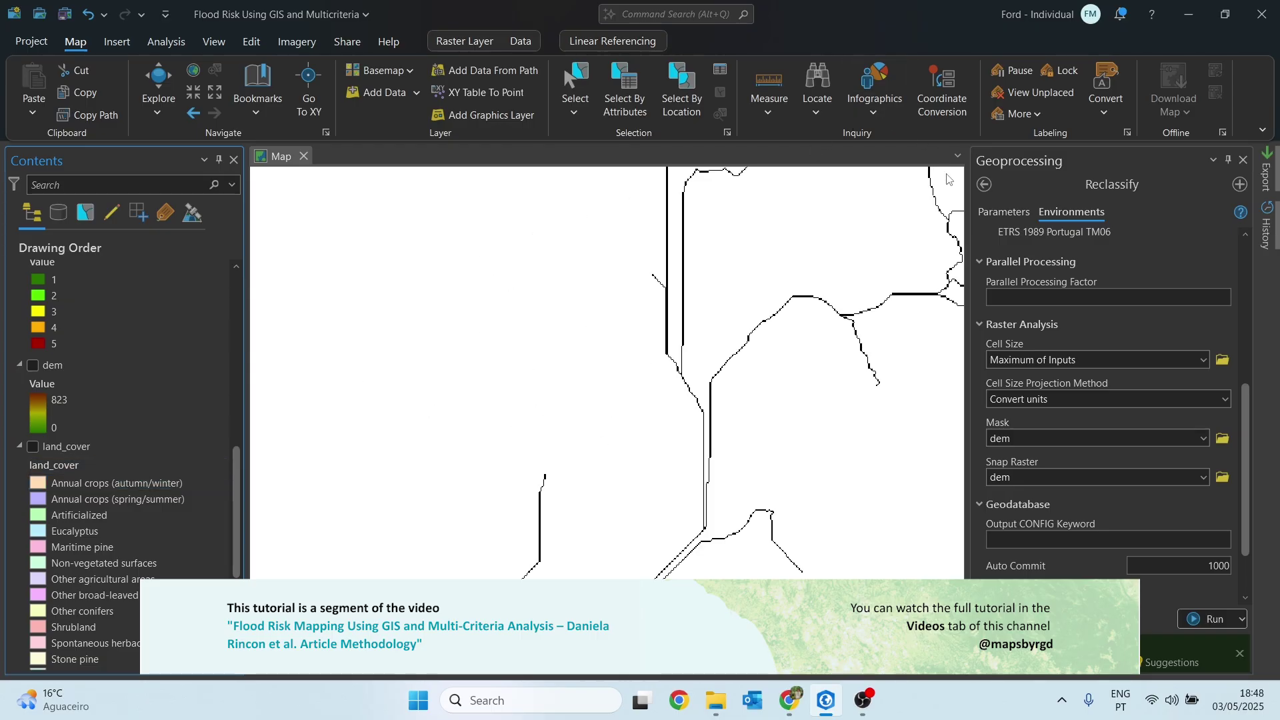
- Search for and open the Flow Distance tool
{"action": "left_click", "coordinate": [985, 184]}
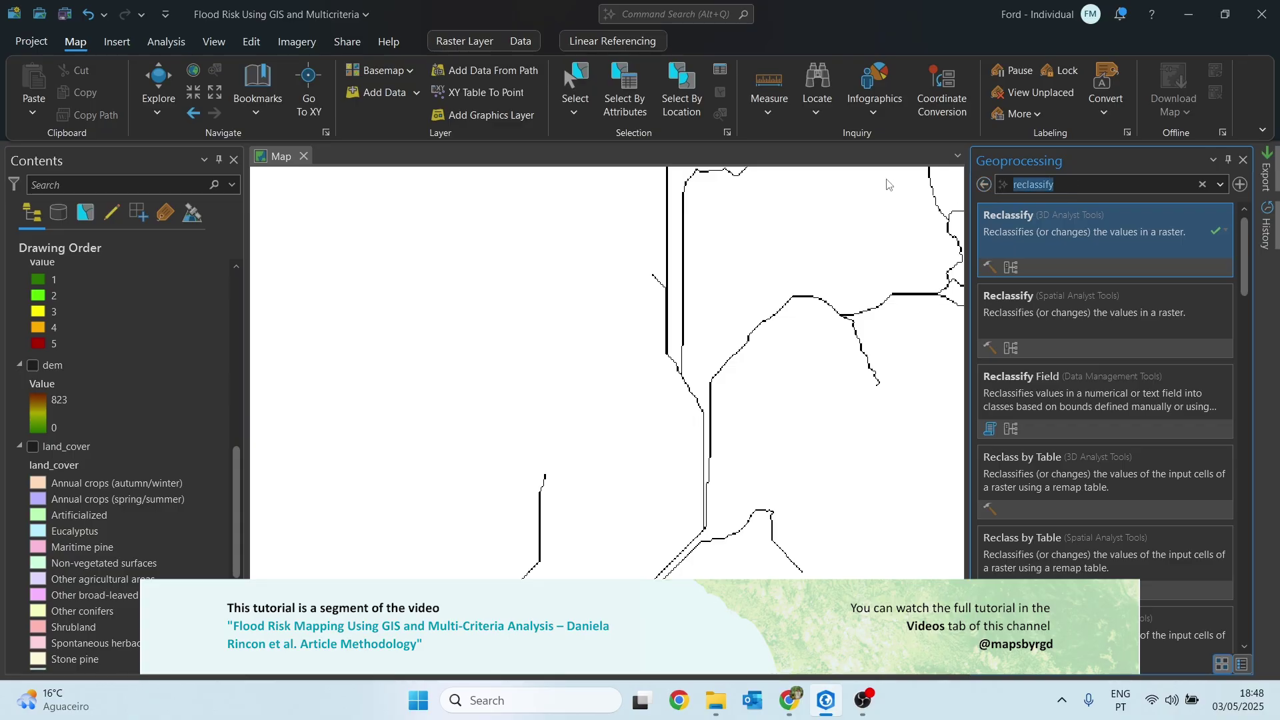
{"action": "type", "text": "flow distance"}
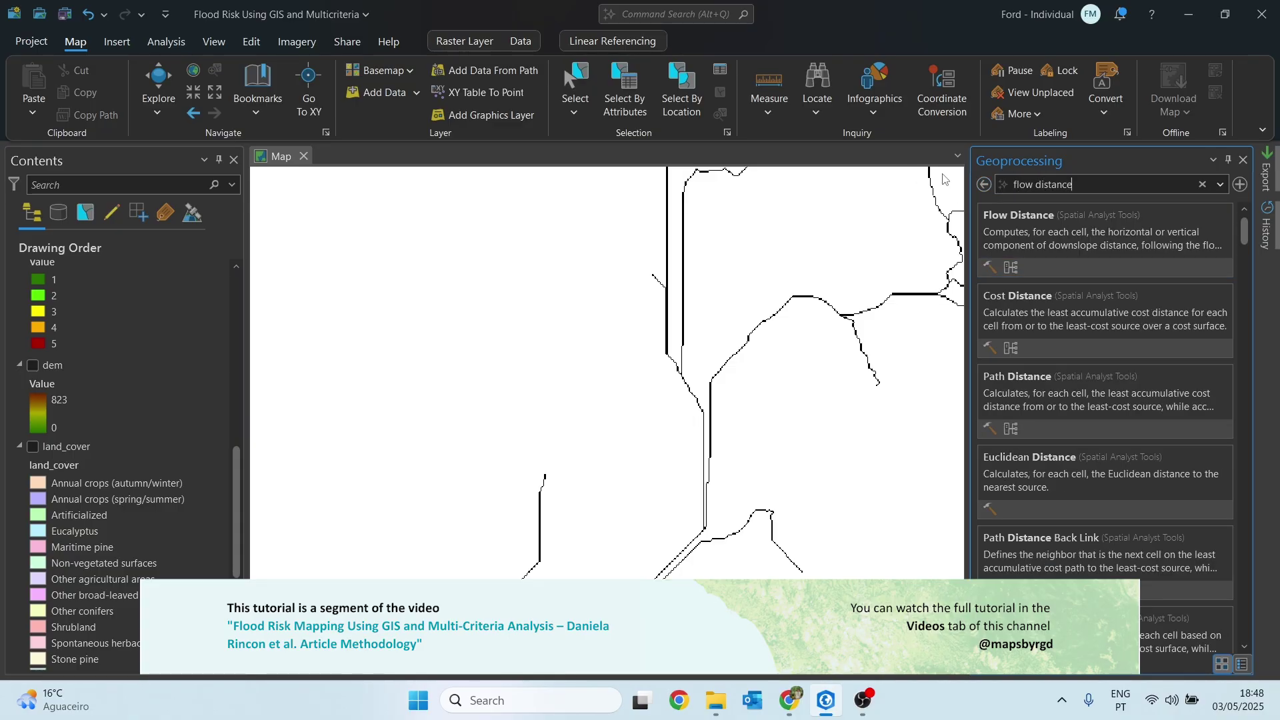
{"action": "left_click", "coordinate": [1037, 235]}
{"action": "scroll", "coordinate": [73, 390], "scroll_direction": "up", "scroll_amount": 10}
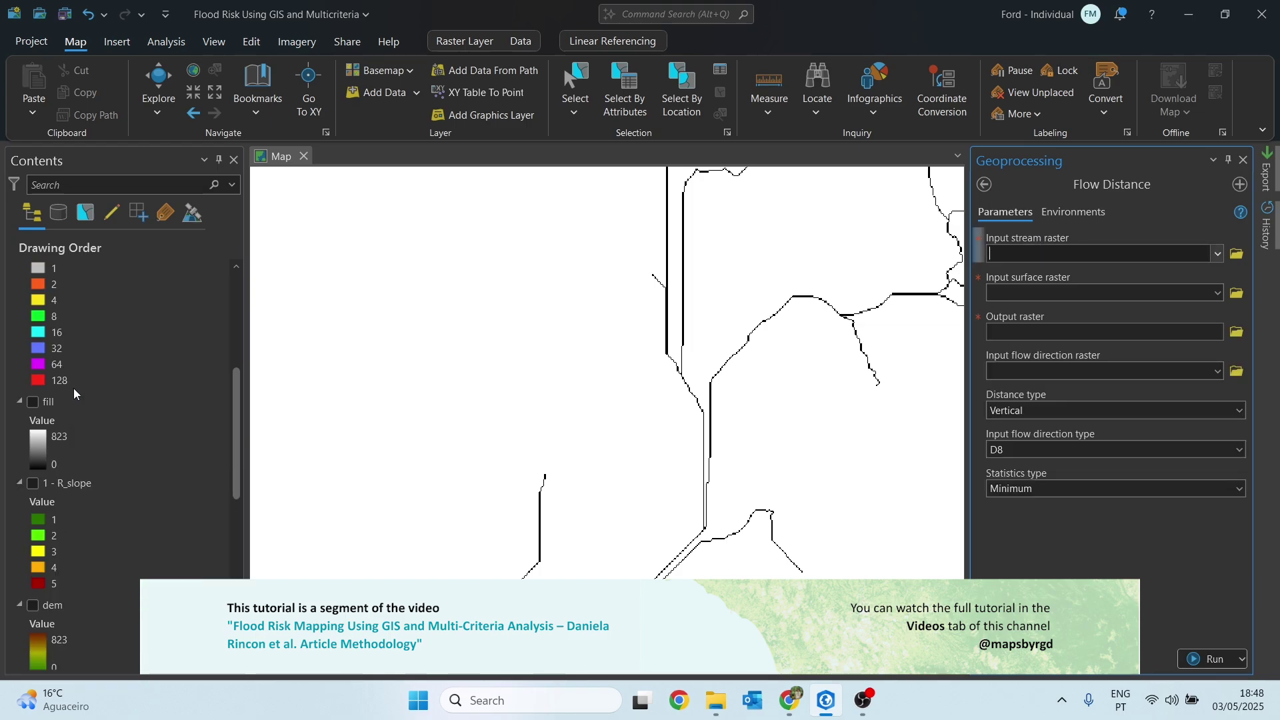
- Use R_con as the input stream raster and fill as the surface raster
{"action": "left_click", "coordinate": [60, 292]}
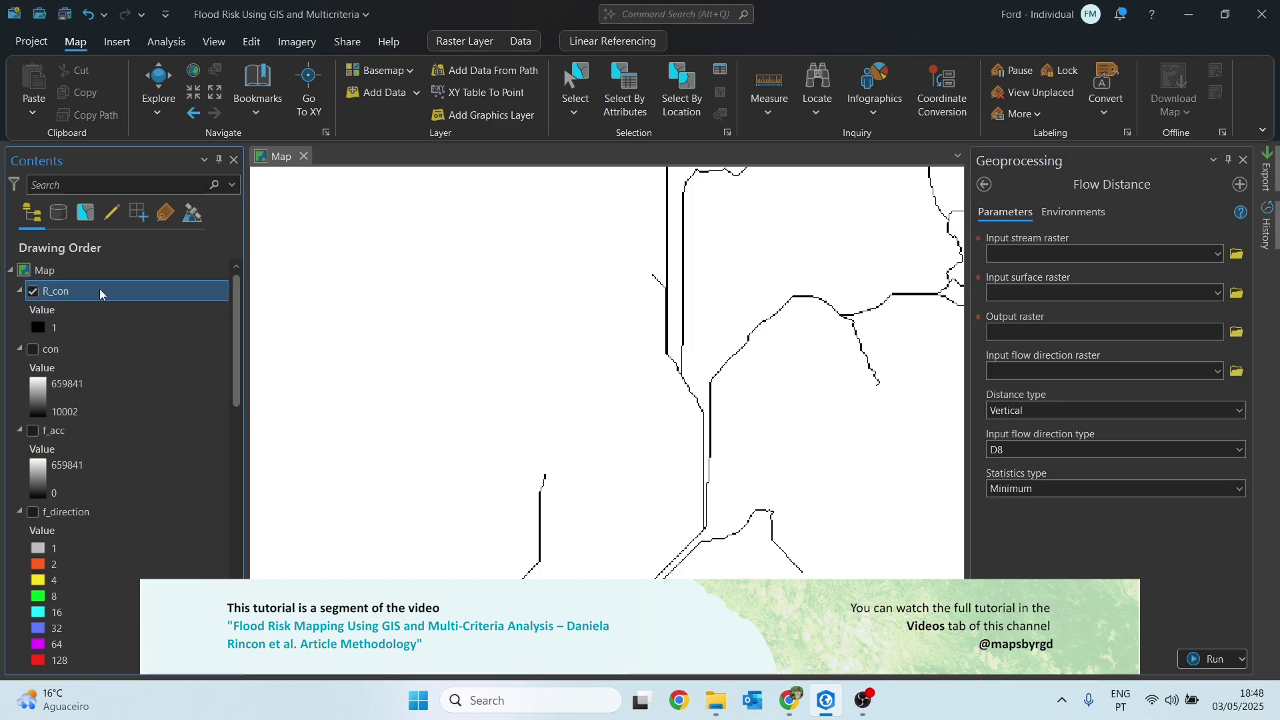
{"action": "left_click", "coordinate": [1018, 254]}
{"action": "left_click", "coordinate": [1027, 268]}
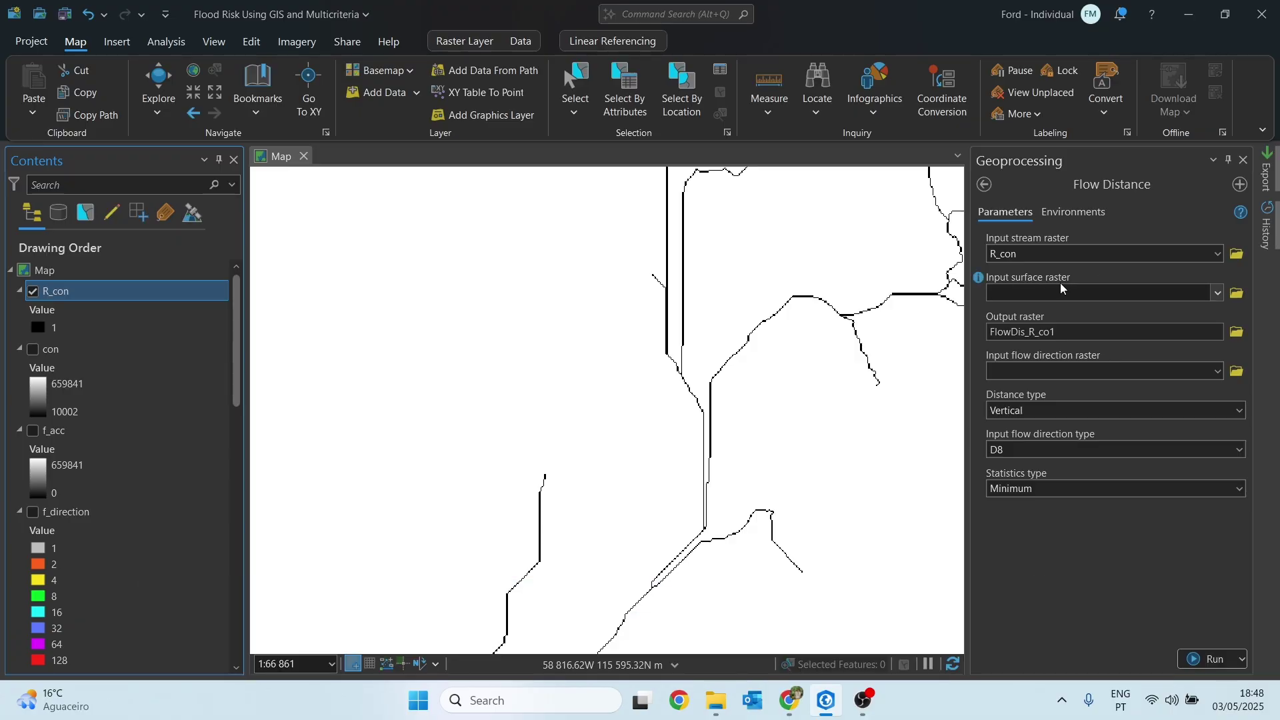
{"action": "left_click", "coordinate": [1218, 294]}
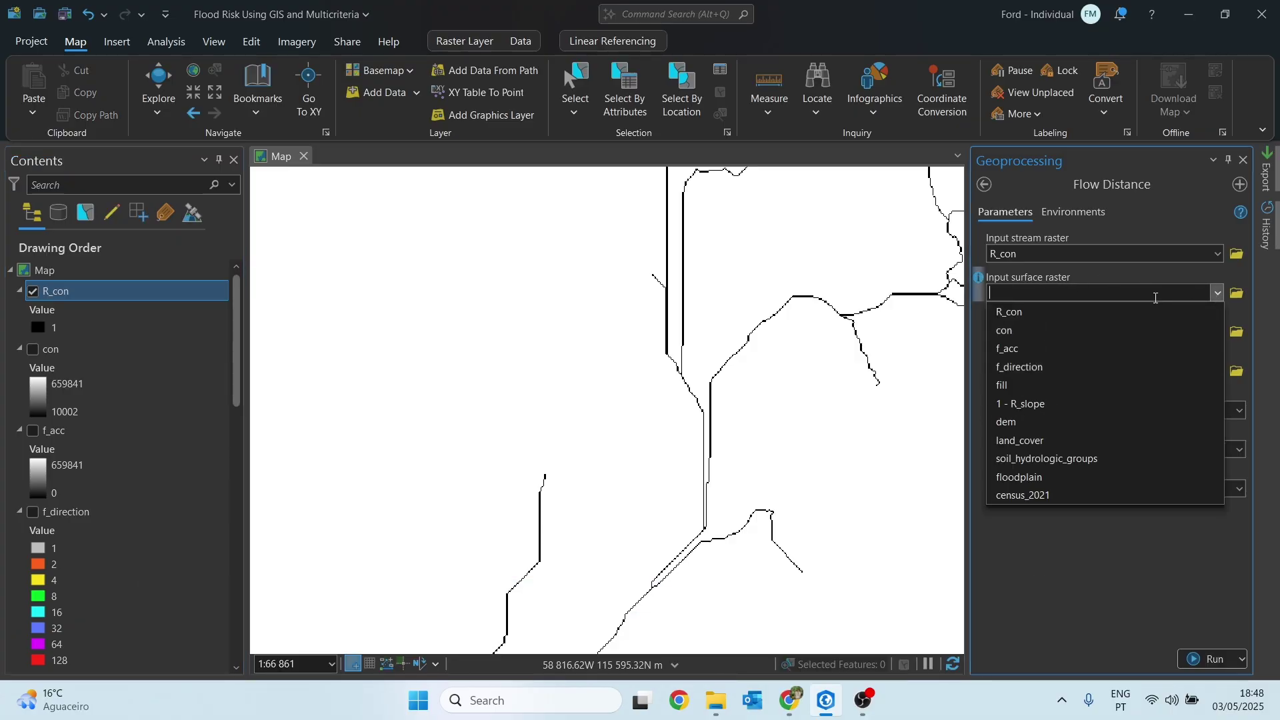
{"action": "left_click", "coordinate": [1025, 387]}
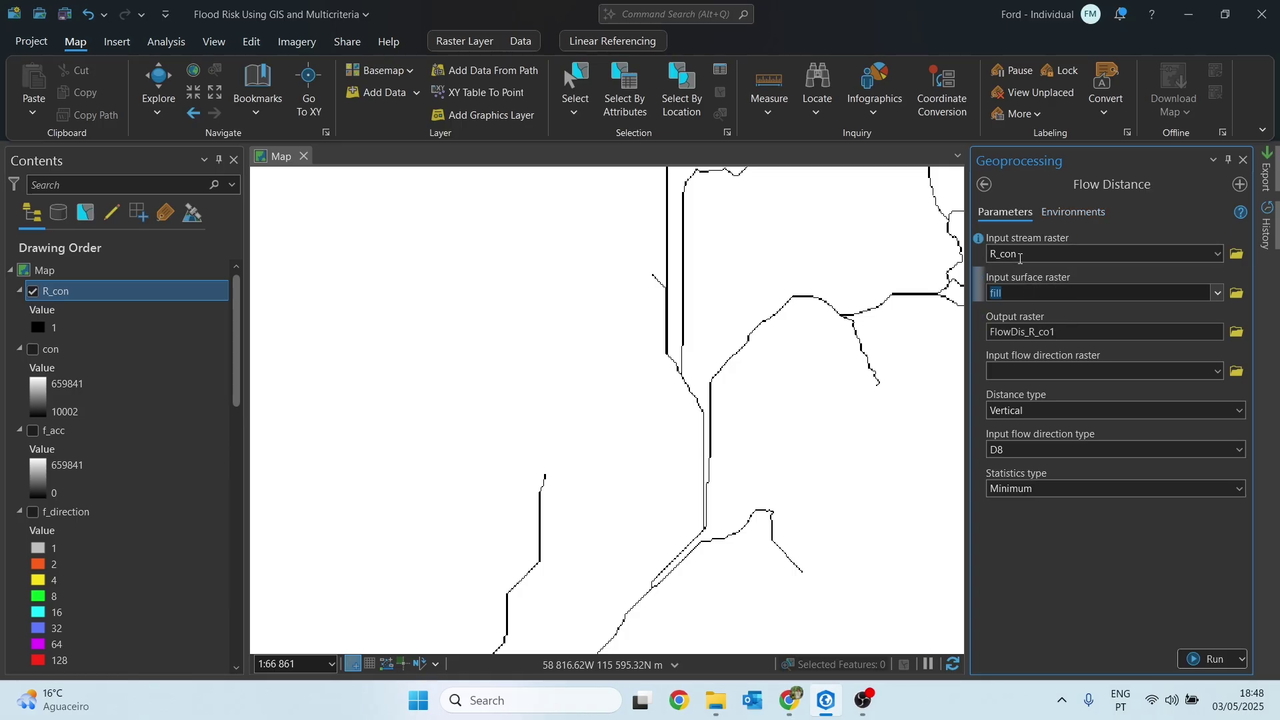
- Save the output as hand in Mid Data and use f_direction as the flow direction raster
{"action": "left_click", "coordinate": [1234, 336]}
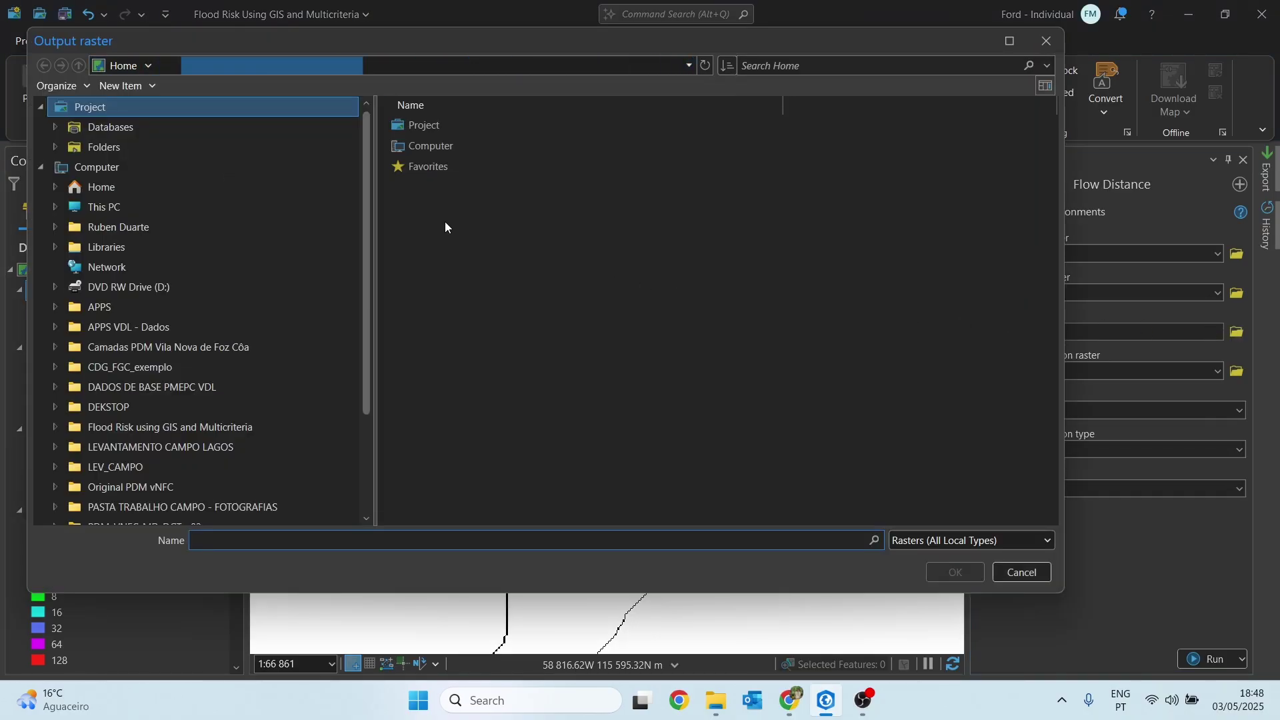
{"action": "left_click", "coordinate": [105, 144]}
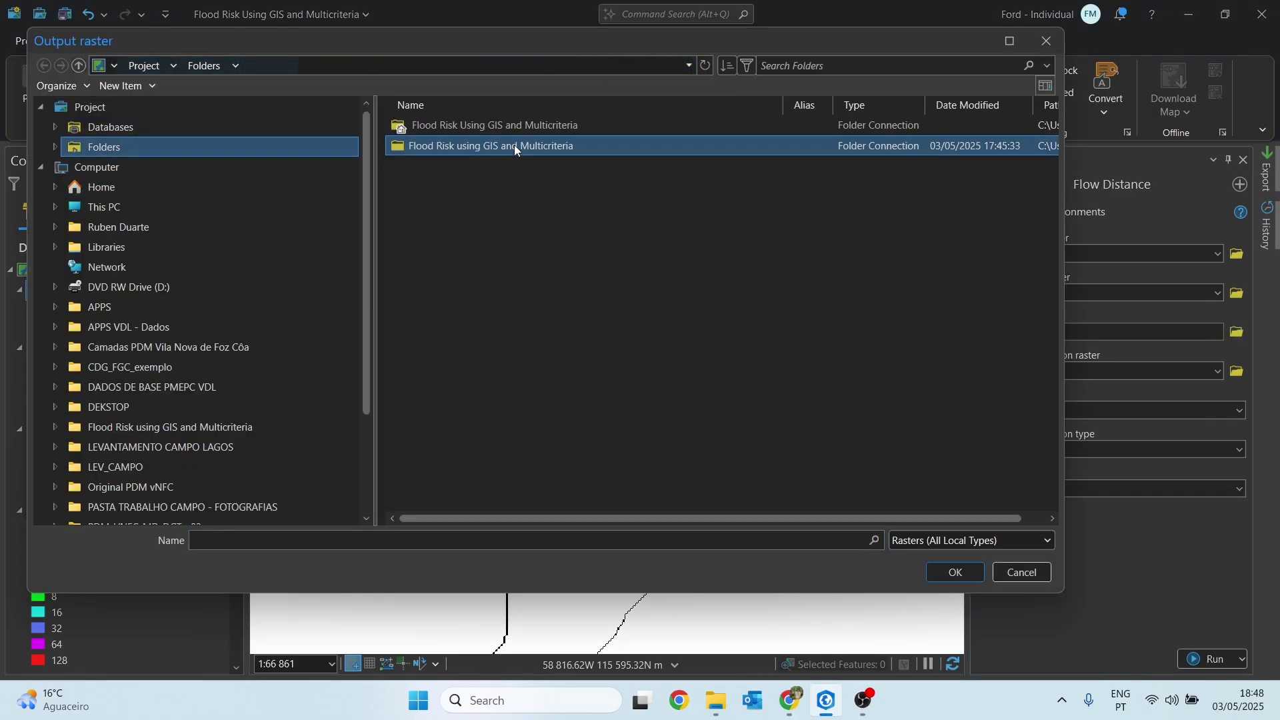
{"action": "double_click", "coordinate": [514, 145]}
{"action": "left_click", "coordinate": [464, 165]}
{"action": "key", "text": "Return"}
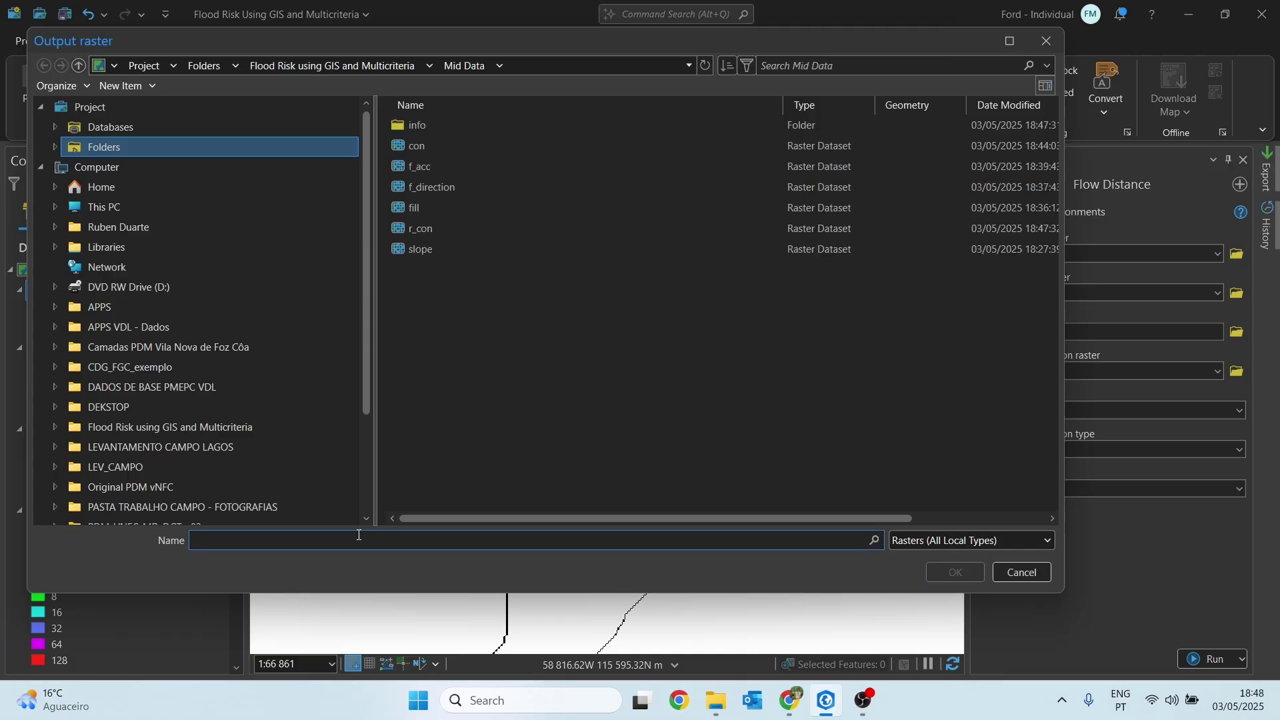
{"action": "type", "text": "hand"}
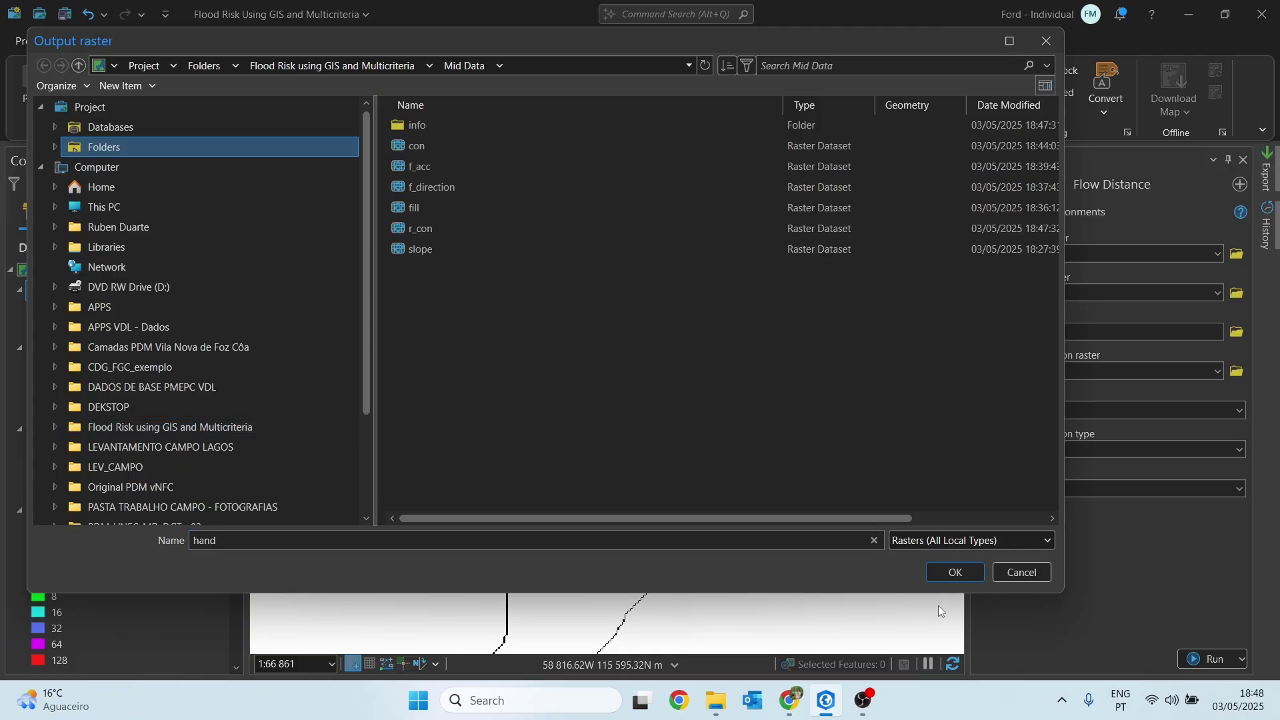
{"action": "left_click", "coordinate": [955, 575]}
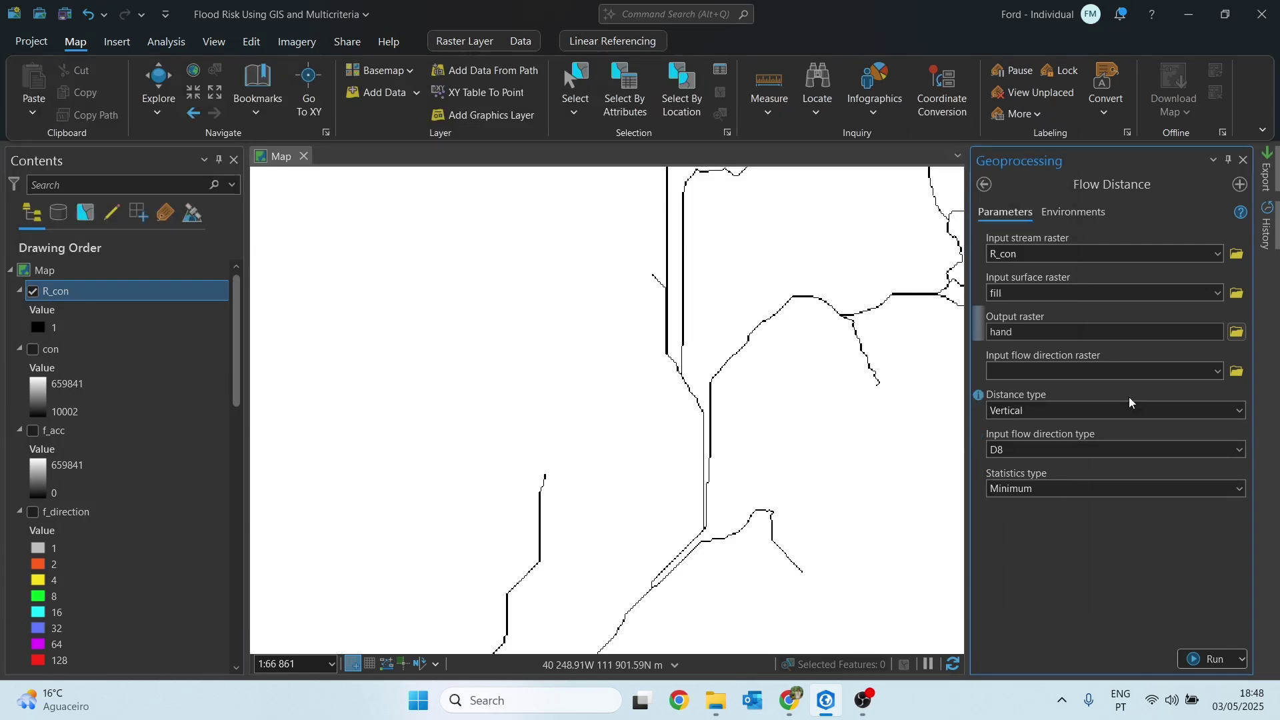
{"action": "left_click", "coordinate": [1219, 372]}
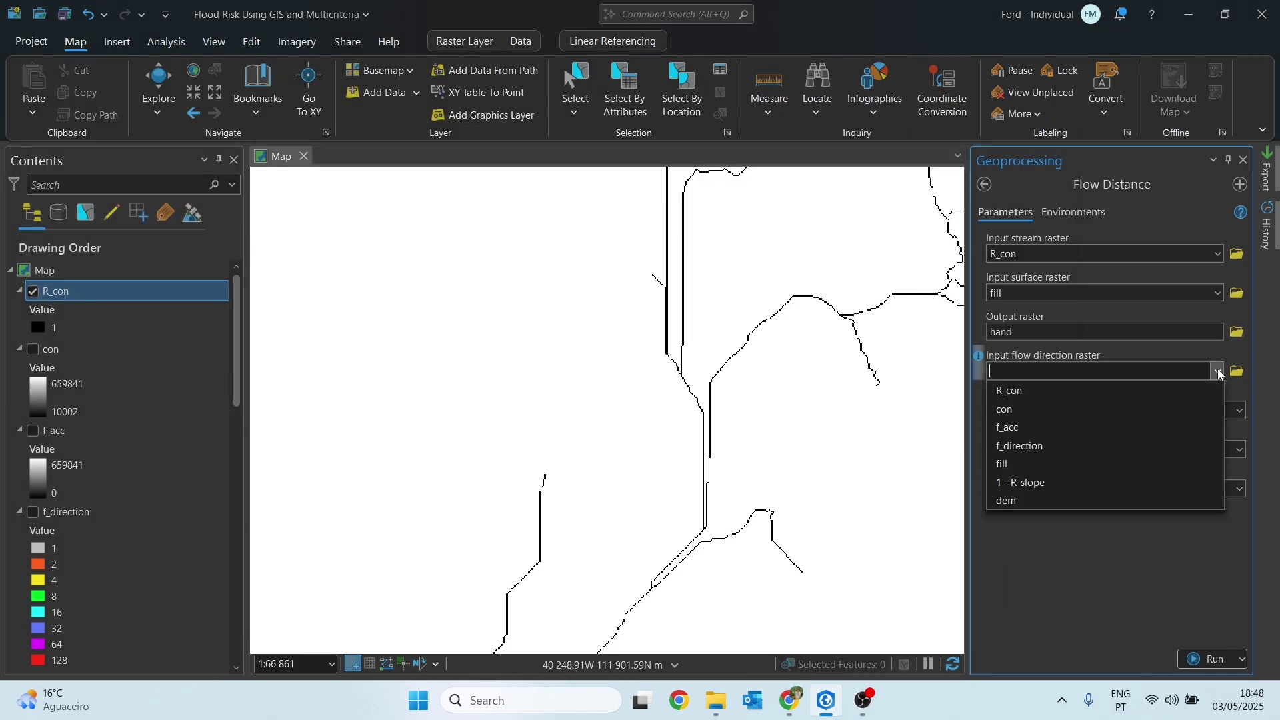
{"action": "left_click", "coordinate": [1037, 447]}
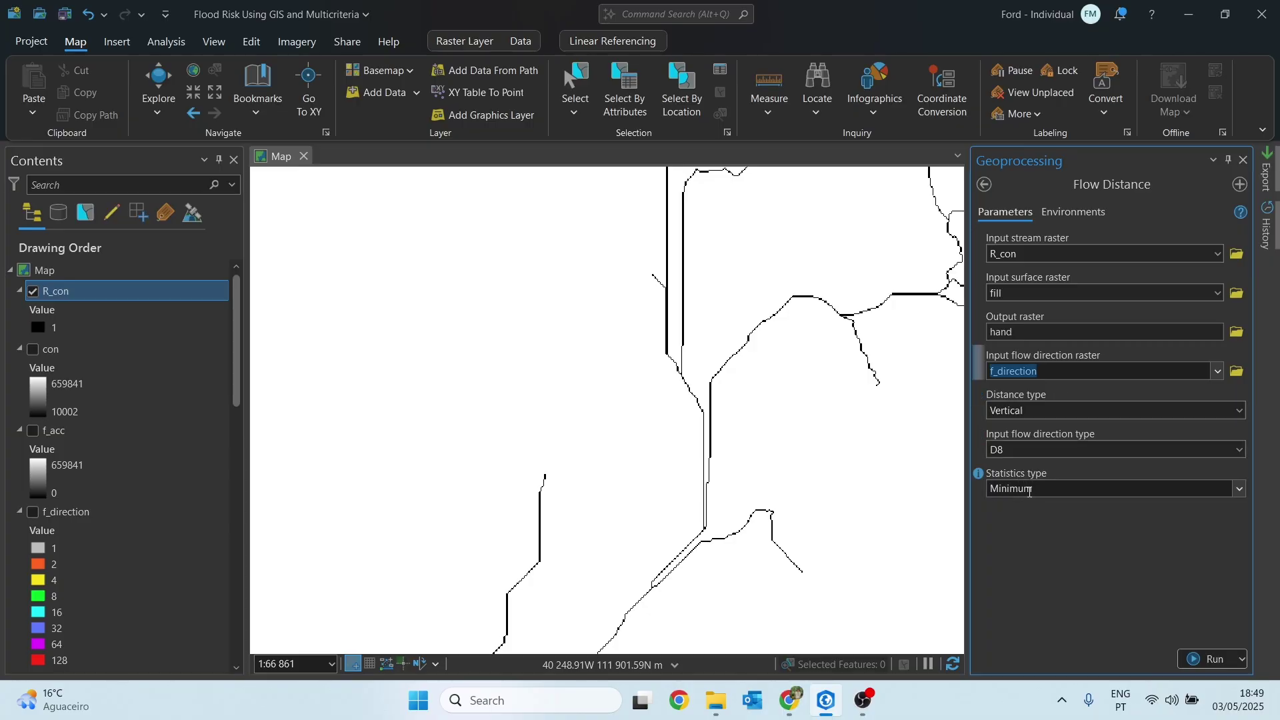
- Set Flow Distance environments to Current Map coordinates, a layer extent, and dem as mask and snap raster
{"action": "left_click", "coordinate": [1085, 216]}
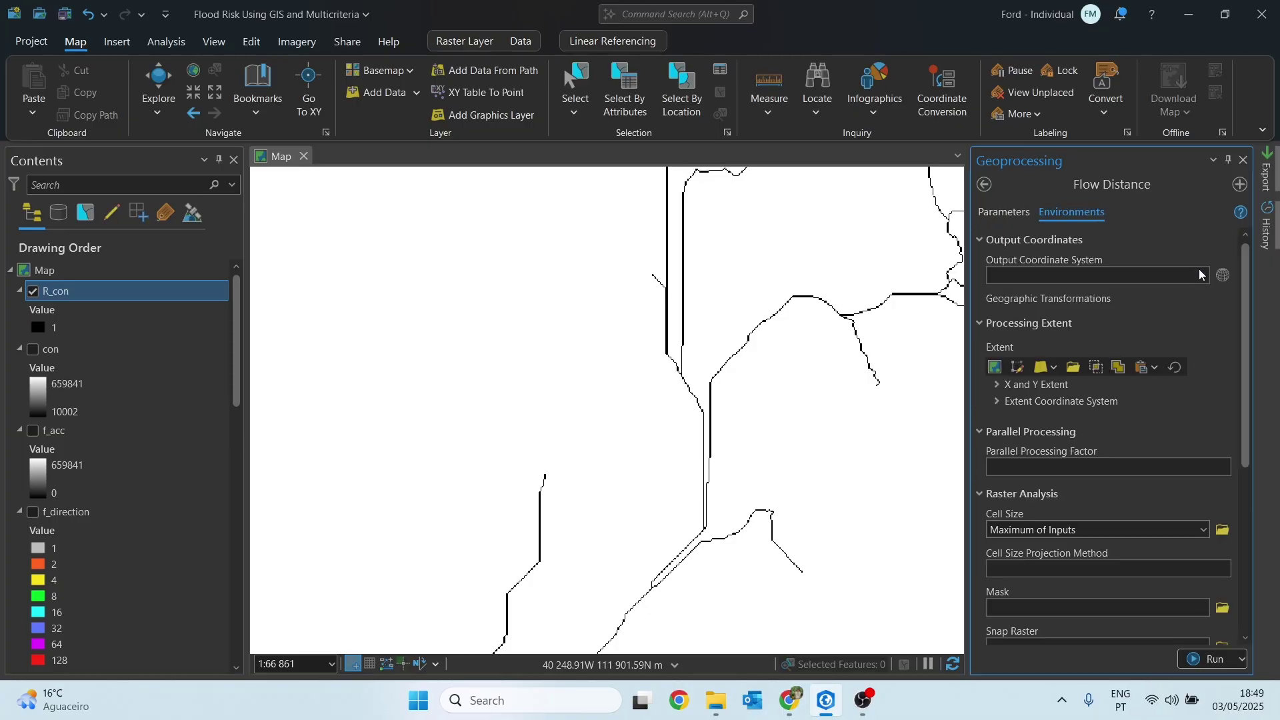
{"action": "left_click", "coordinate": [1200, 274]}
{"action": "left_click", "coordinate": [1037, 294]}
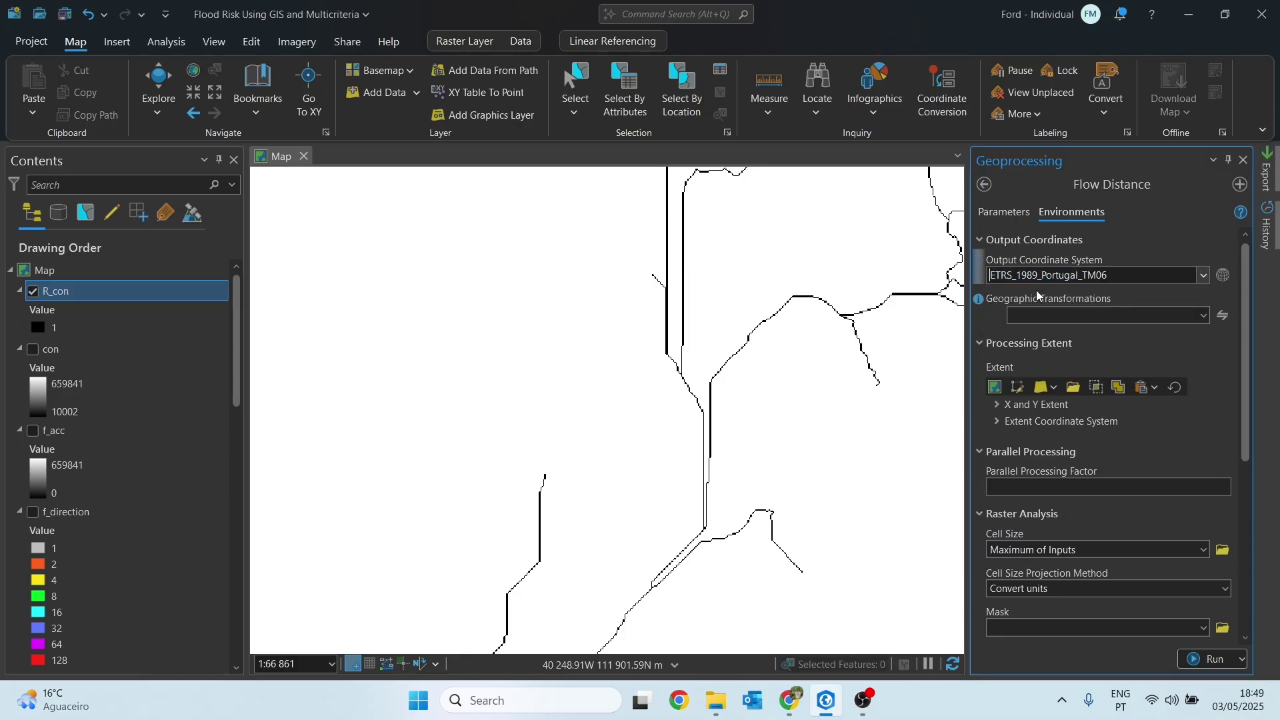
{"action": "left_click", "coordinate": [1045, 387]}
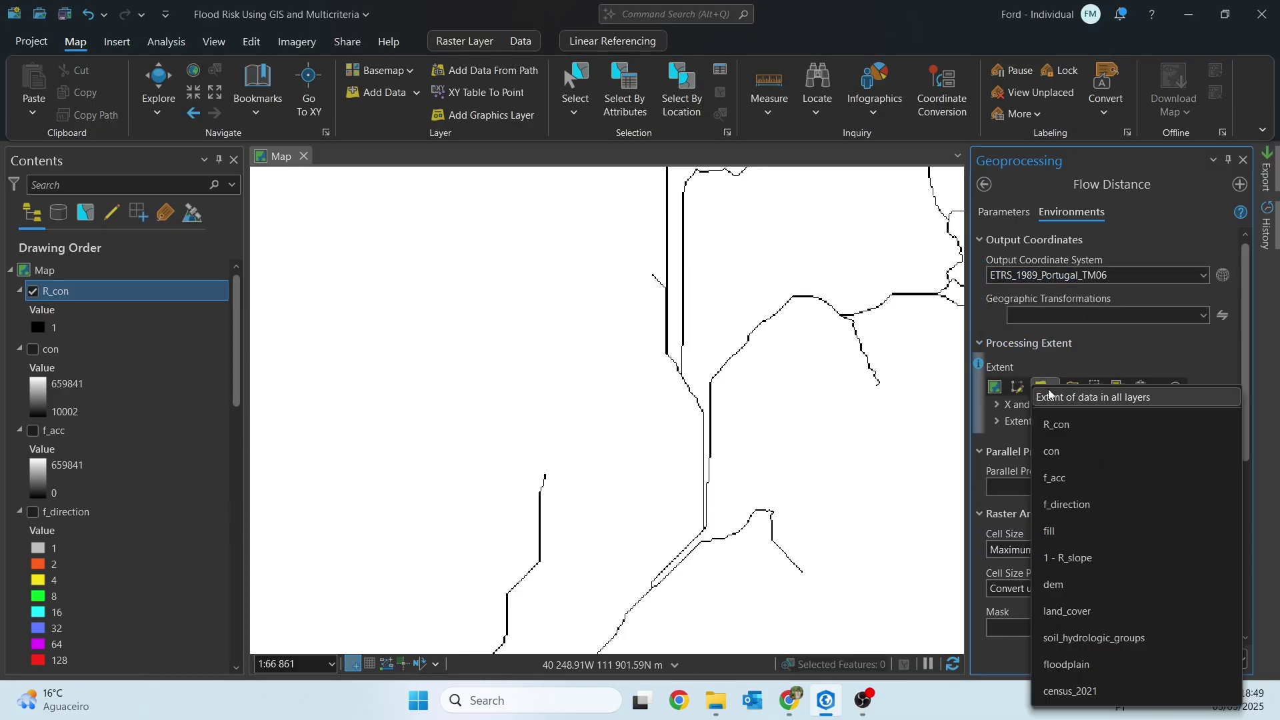
{"action": "left_click", "coordinate": [1070, 580]}
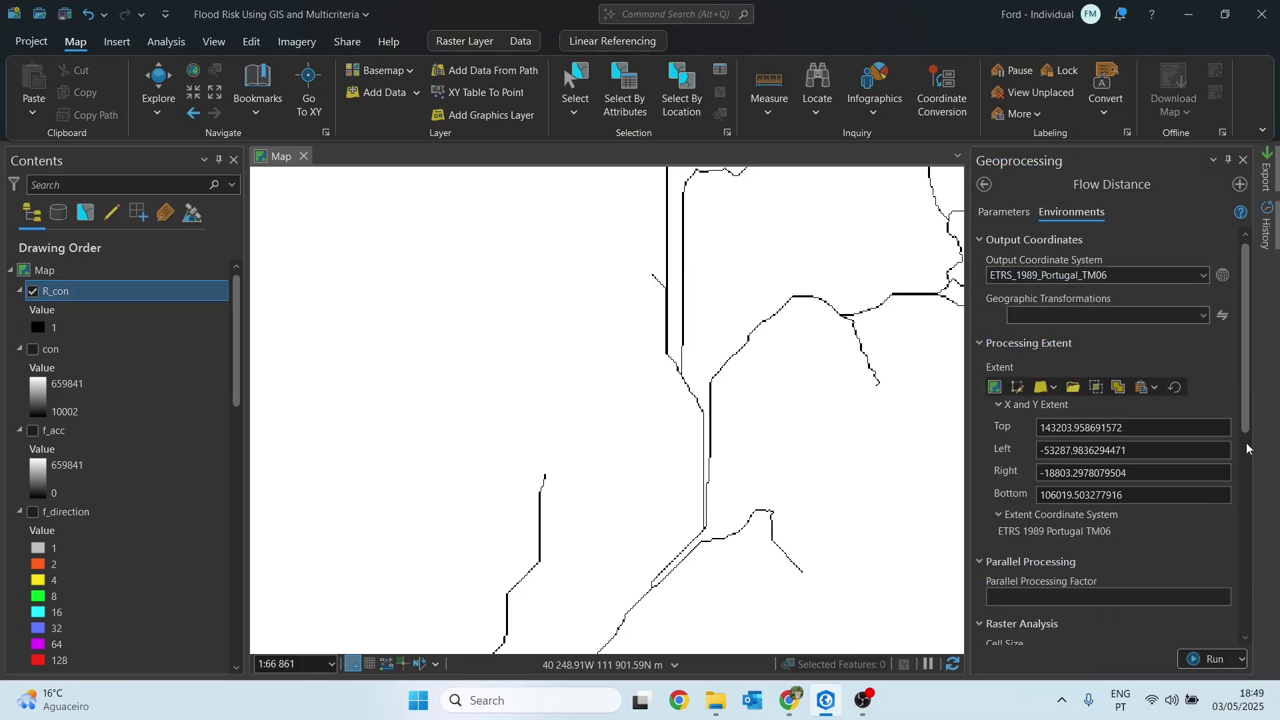
{"action": "scroll", "coordinate": [1248, 448], "scroll_direction": "down", "scroll_amount": 5}
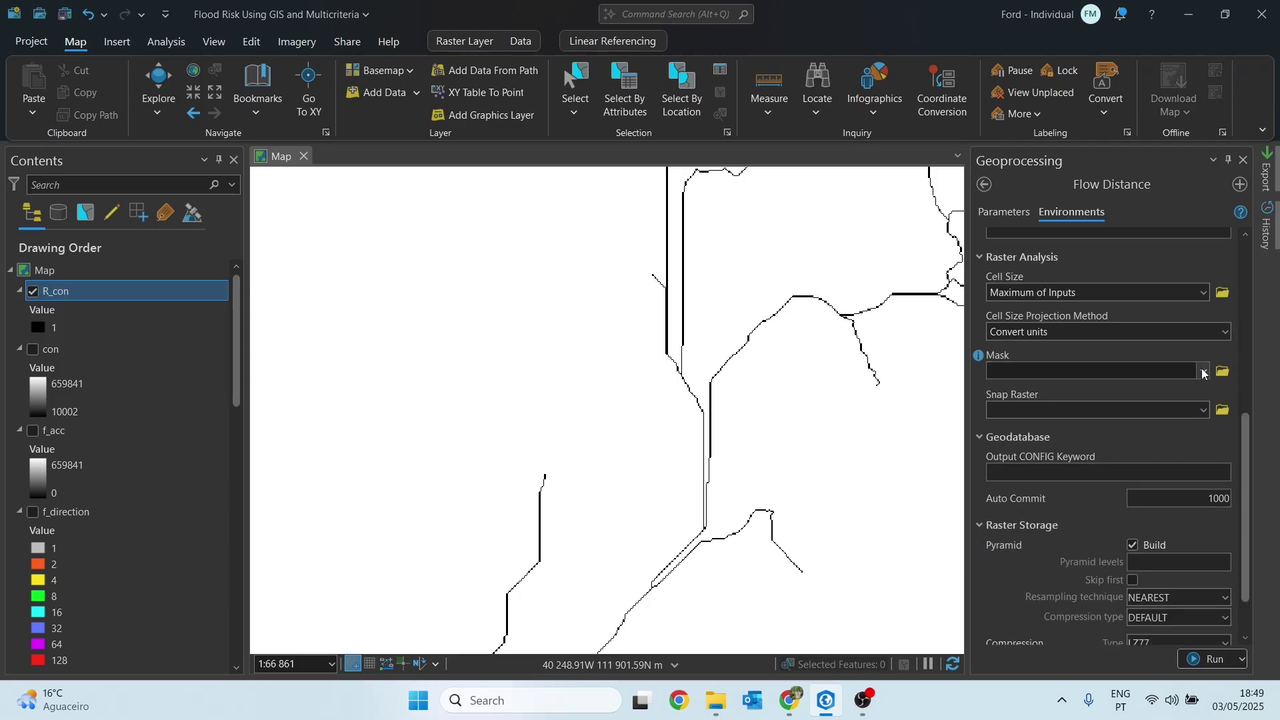
{"action": "left_click", "coordinate": [1205, 373]}
{"action": "left_click", "coordinate": [1049, 459]}
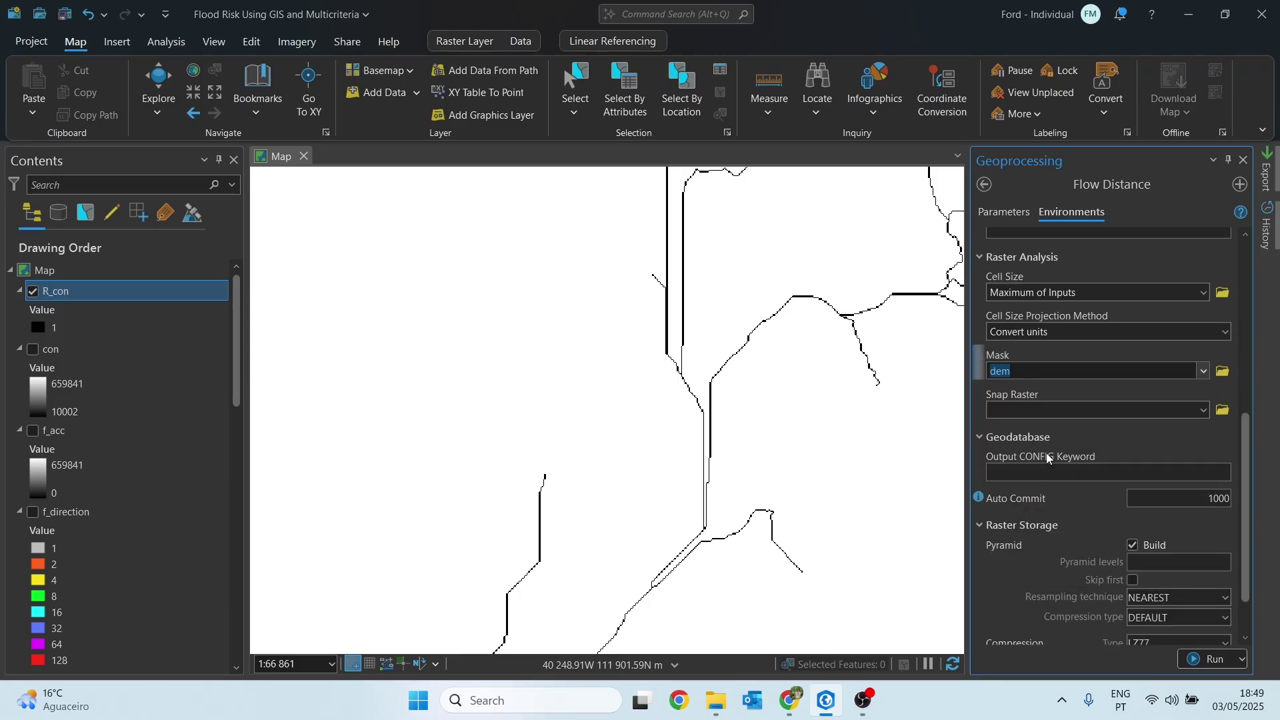
{"action": "left_click", "coordinate": [1041, 408]}
{"action": "type", "text": "dem"}
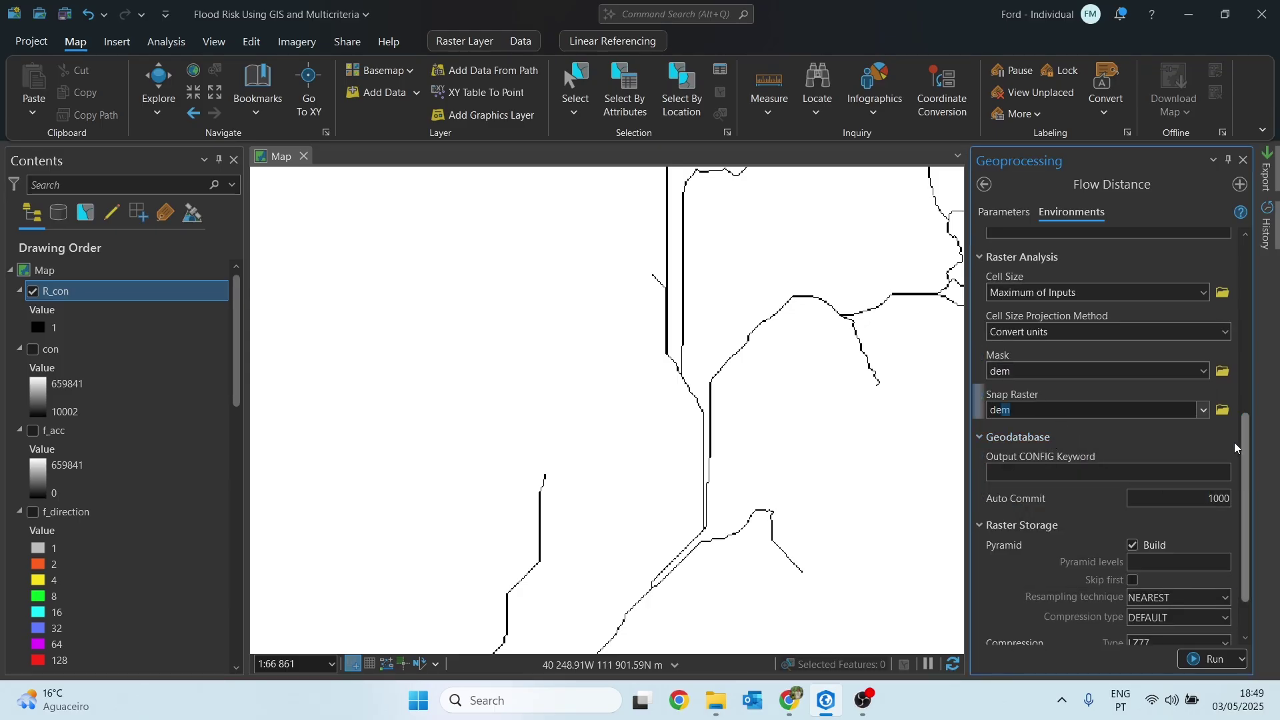
{"action": "key", "text": "Return"}
{"action": "left_click", "coordinate": [1002, 213]}
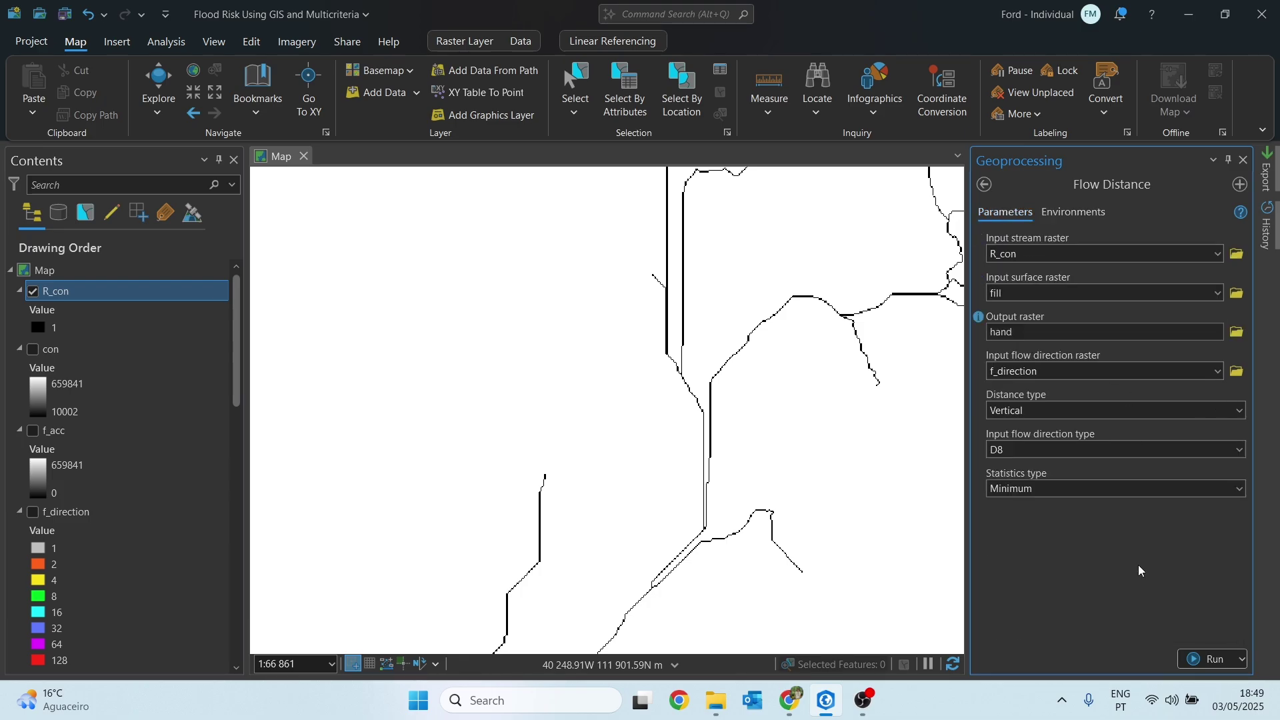
- Run Flow Distance to create the hand raster (0–506), then search for 'reclassify'
{"action": "left_click", "coordinate": [1208, 661]}
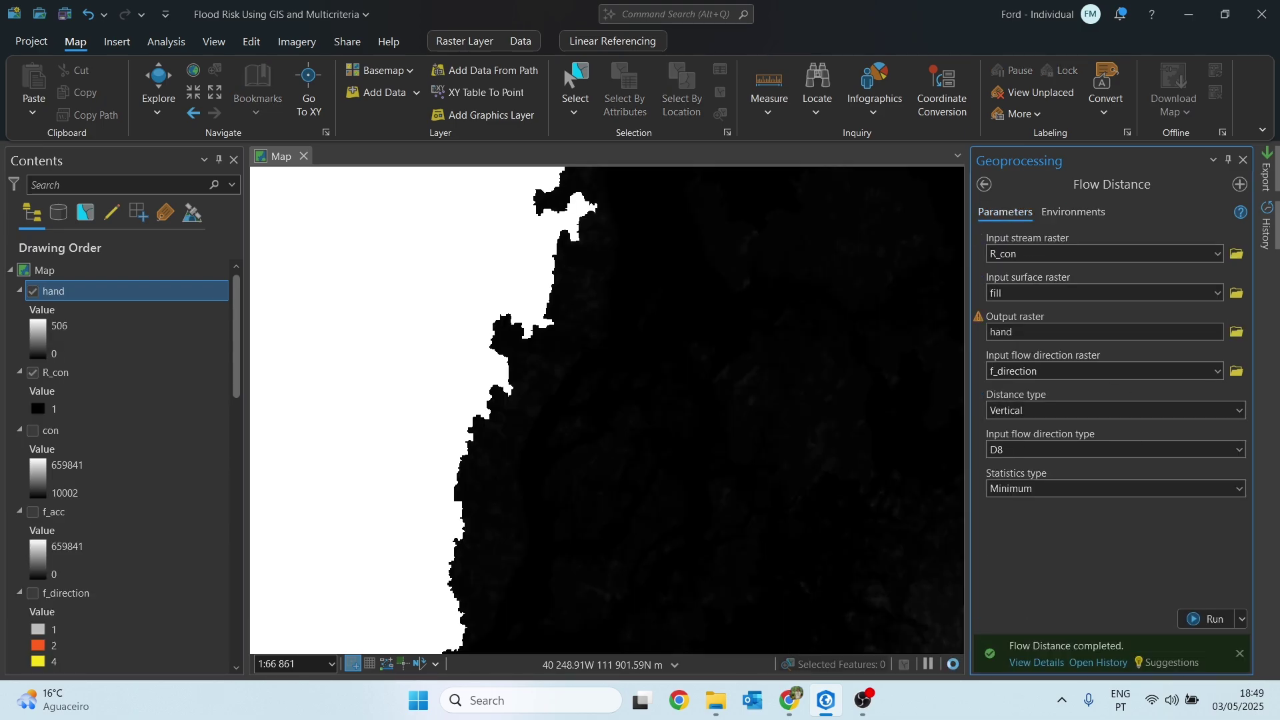
{"action": "scroll", "coordinate": [530, 338], "scroll_direction": "down", "scroll_amount": 3}
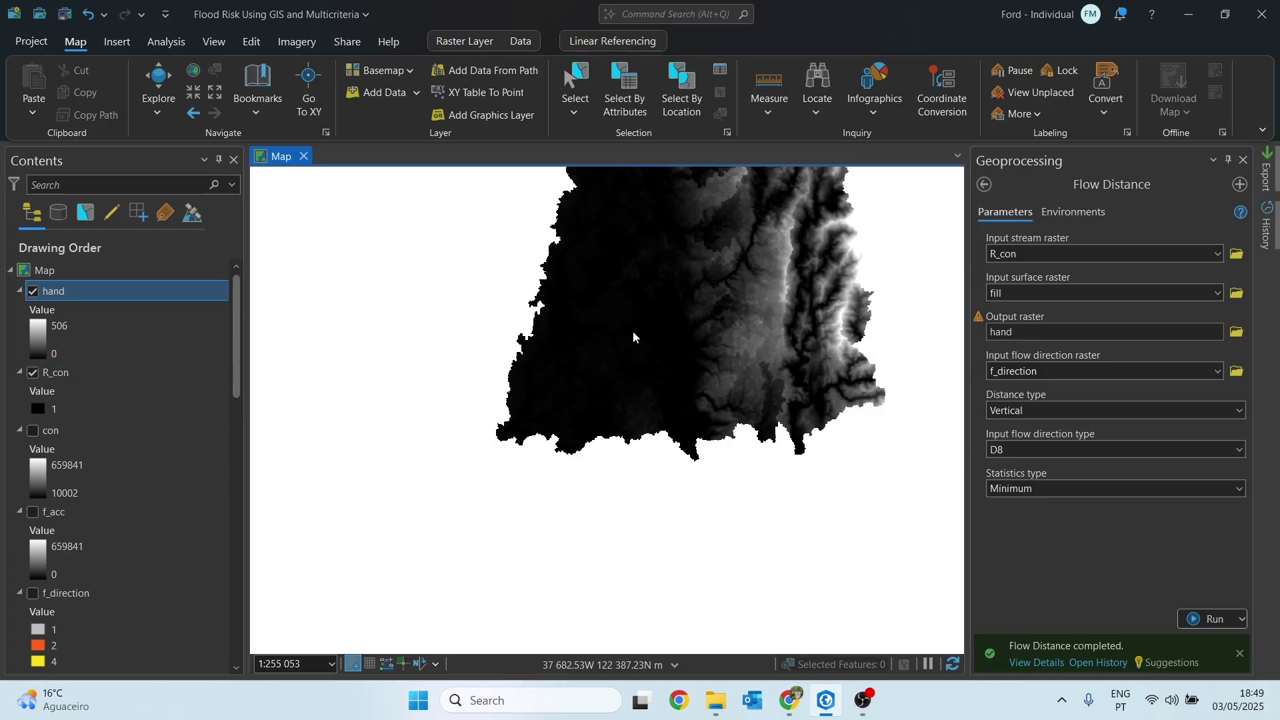
{"action": "left_click", "coordinate": [985, 185]}
{"action": "type", "text": "re"}
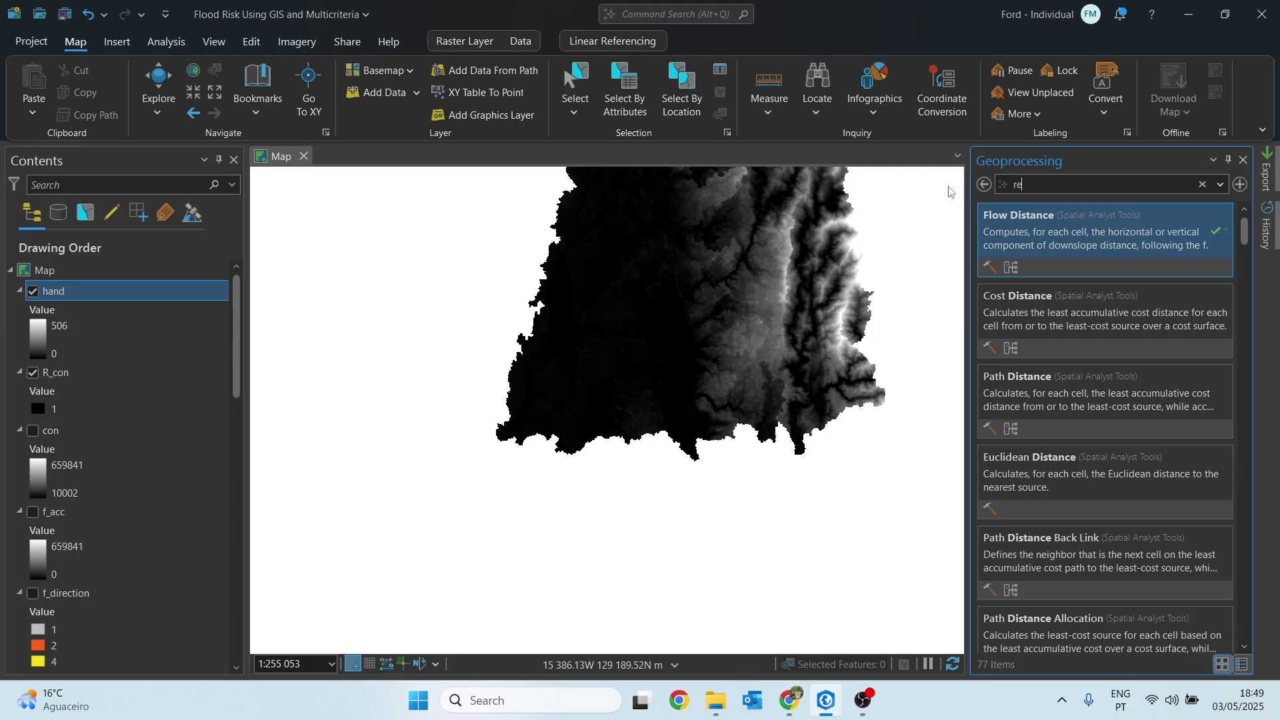
{"action": "type", "text": "classify"}
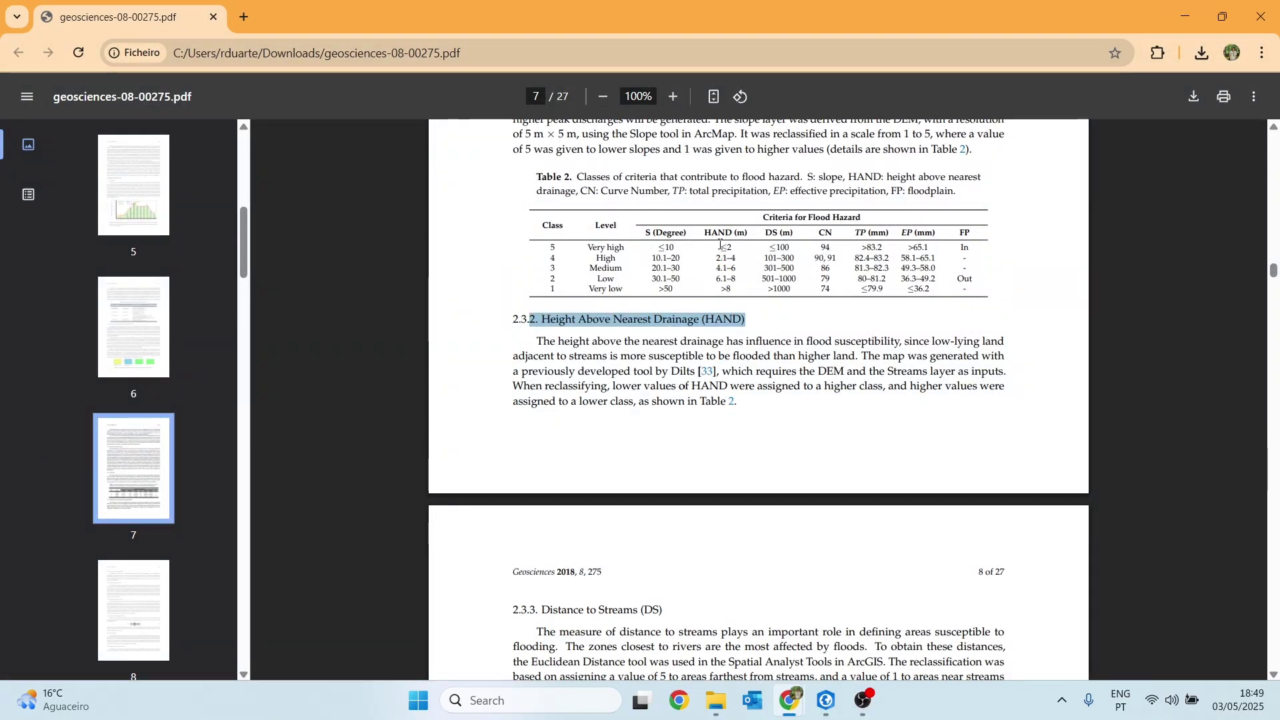
- Highlight the ≤2 and >8 HAND class limits in the paper's Table 2
{"action": "left_click_drag", "start_coordinate": [527, 237], "coordinate": [545, 280]}
{"action": "left_click", "coordinate": [634, 236]}
{"action": "left_click_drag", "start_coordinate": [719, 246], "coordinate": [731, 246]}
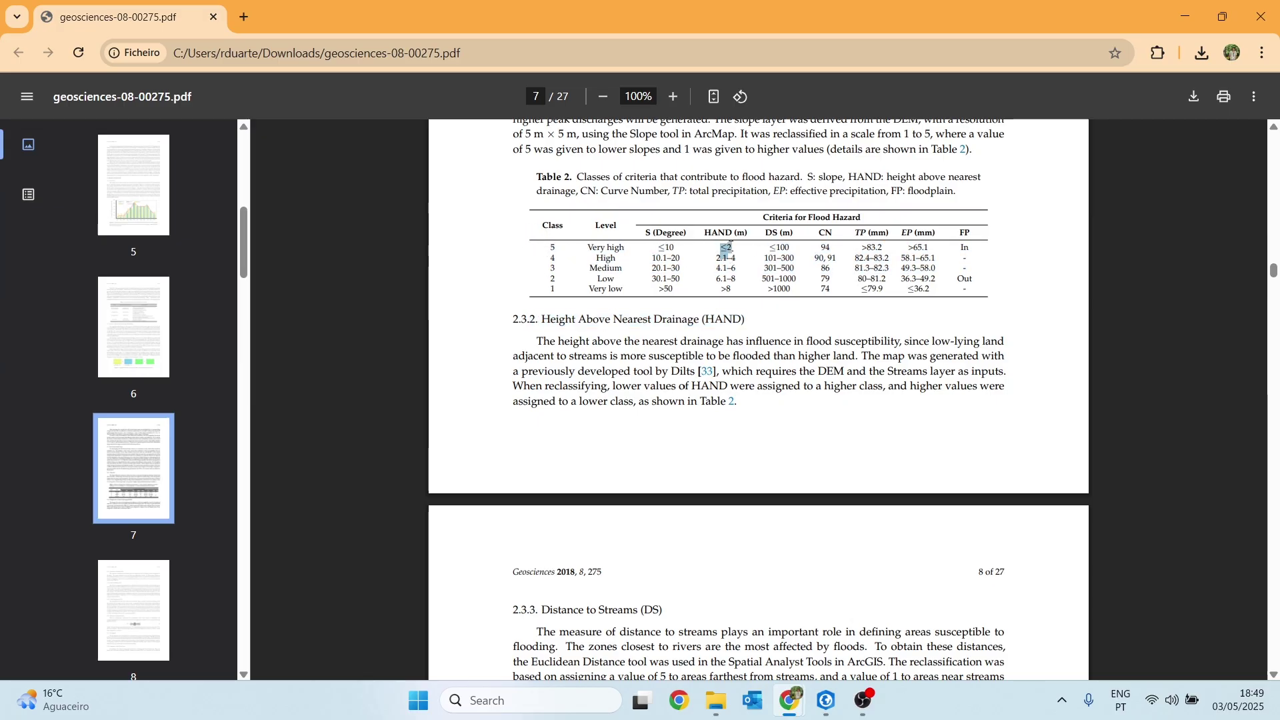
{"action": "left_click_drag", "start_coordinate": [715, 292], "coordinate": [737, 288]}
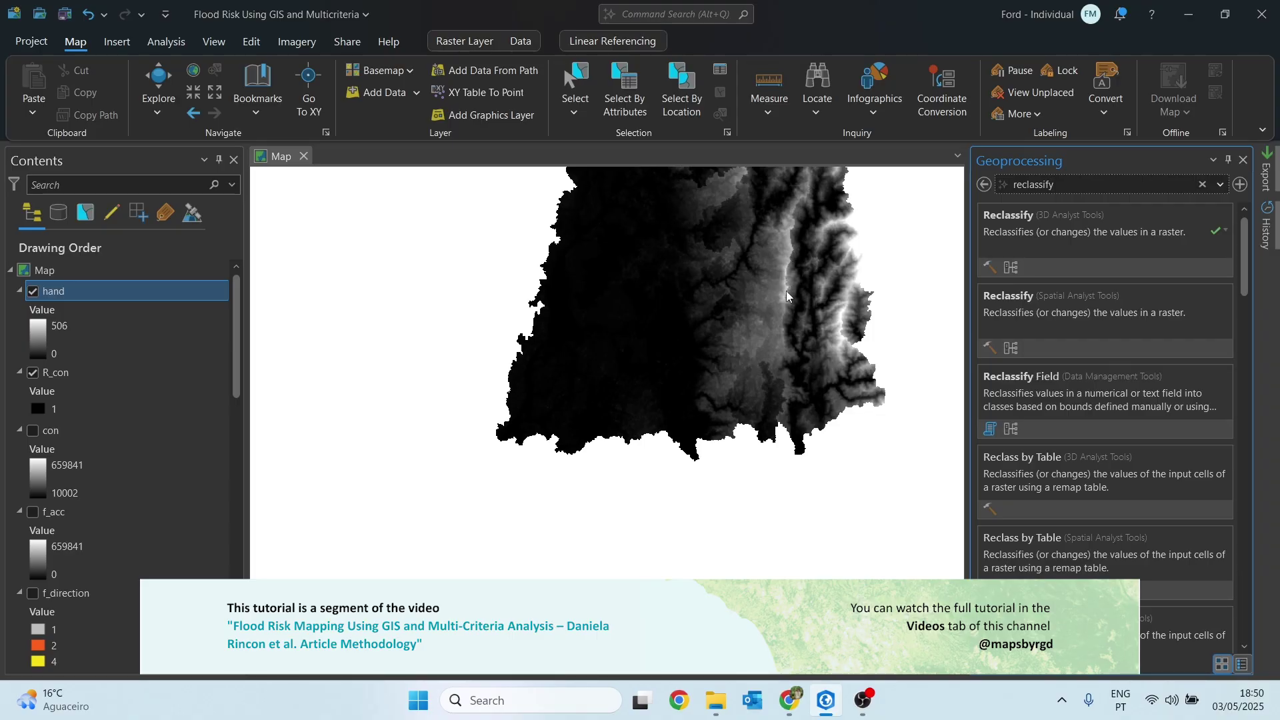
- Open Reclassify (3D Analyst) with hand as input raster and show its Natural Breaks classes
{"action": "left_click", "coordinate": [1029, 242]}
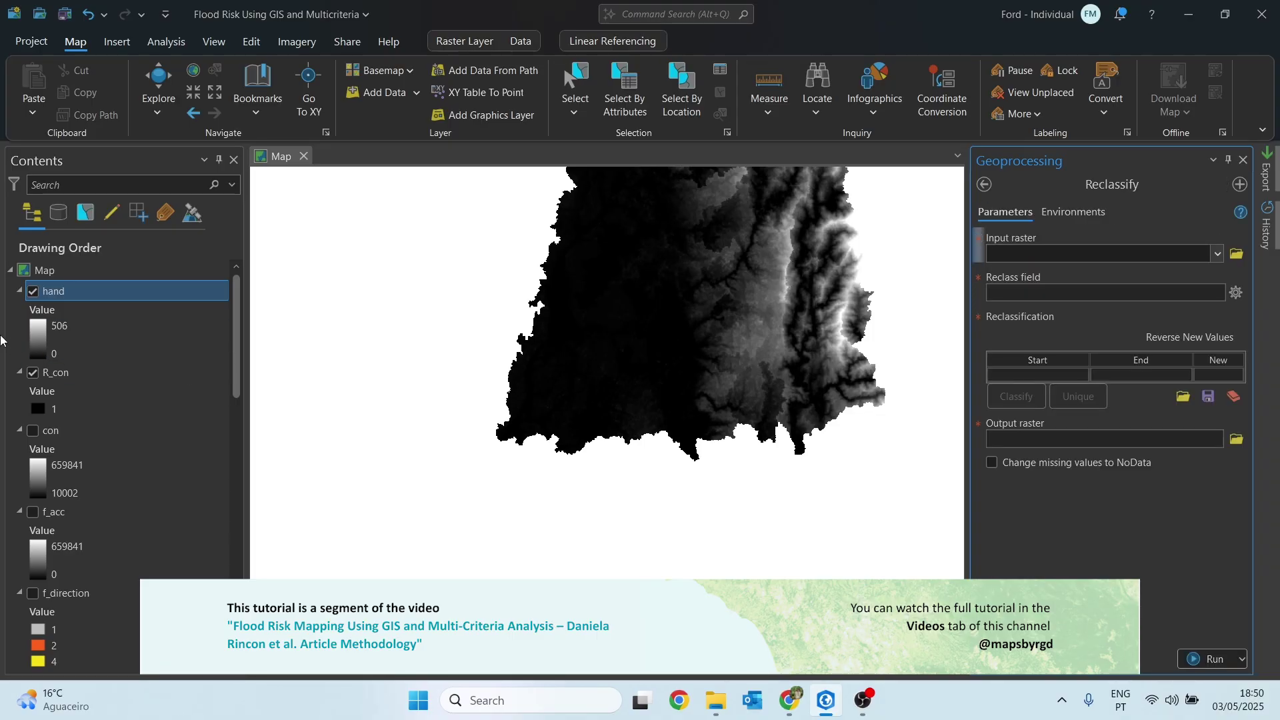
{"action": "left_click_drag", "start_coordinate": [66, 294], "coordinate": [1022, 249]}
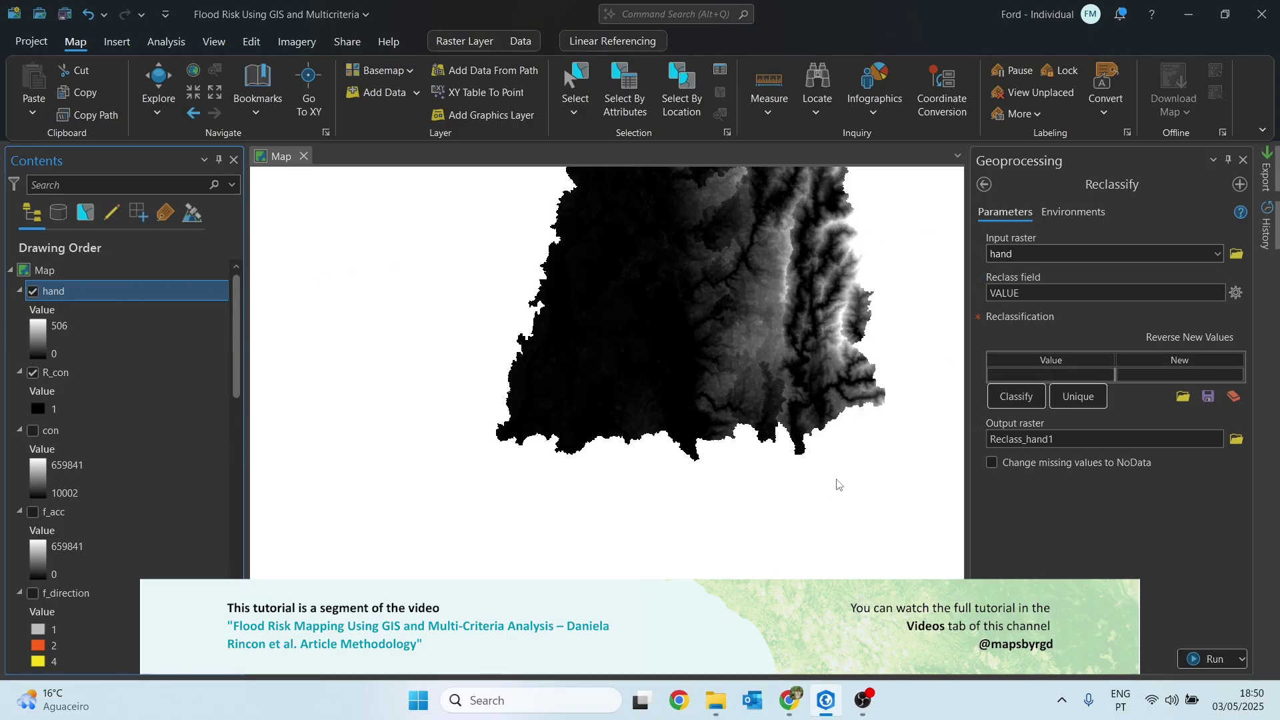
{"action": "left_click", "coordinate": [1008, 397]}
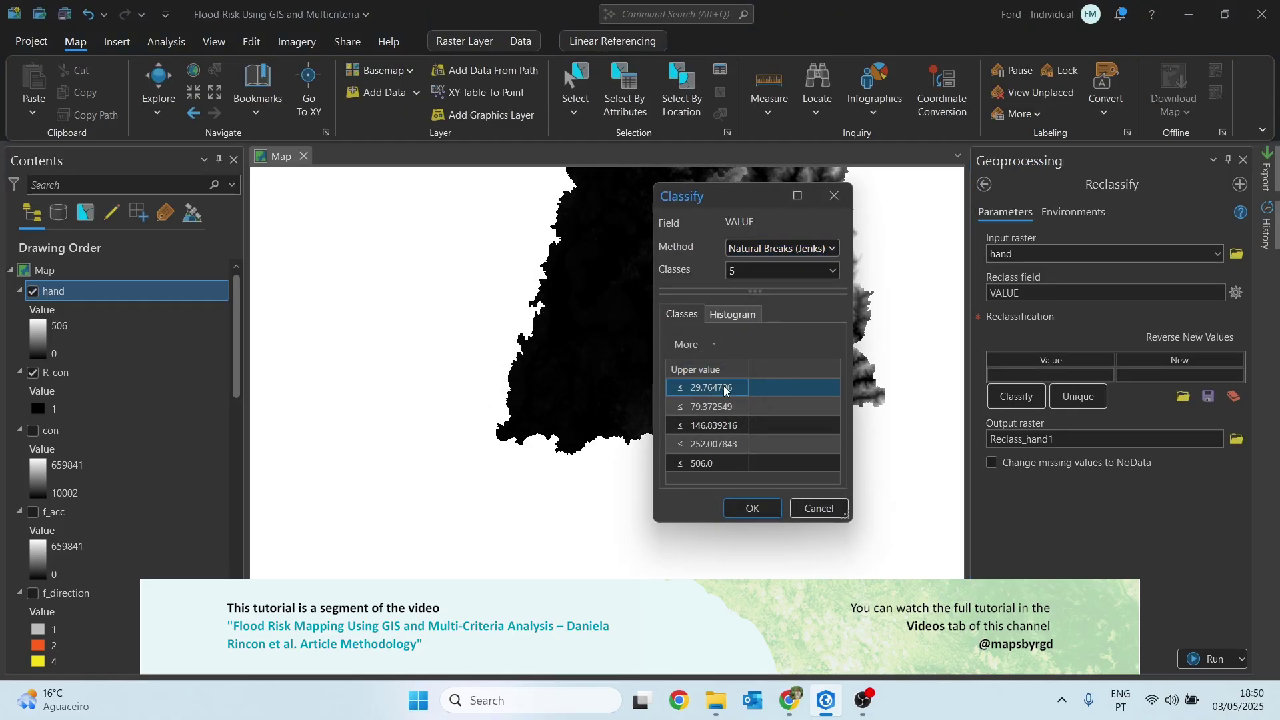
- Start editing the class upper limits, setting the fourth to 8 and the first to 2
{"action": "left_click", "coordinate": [704, 464]}
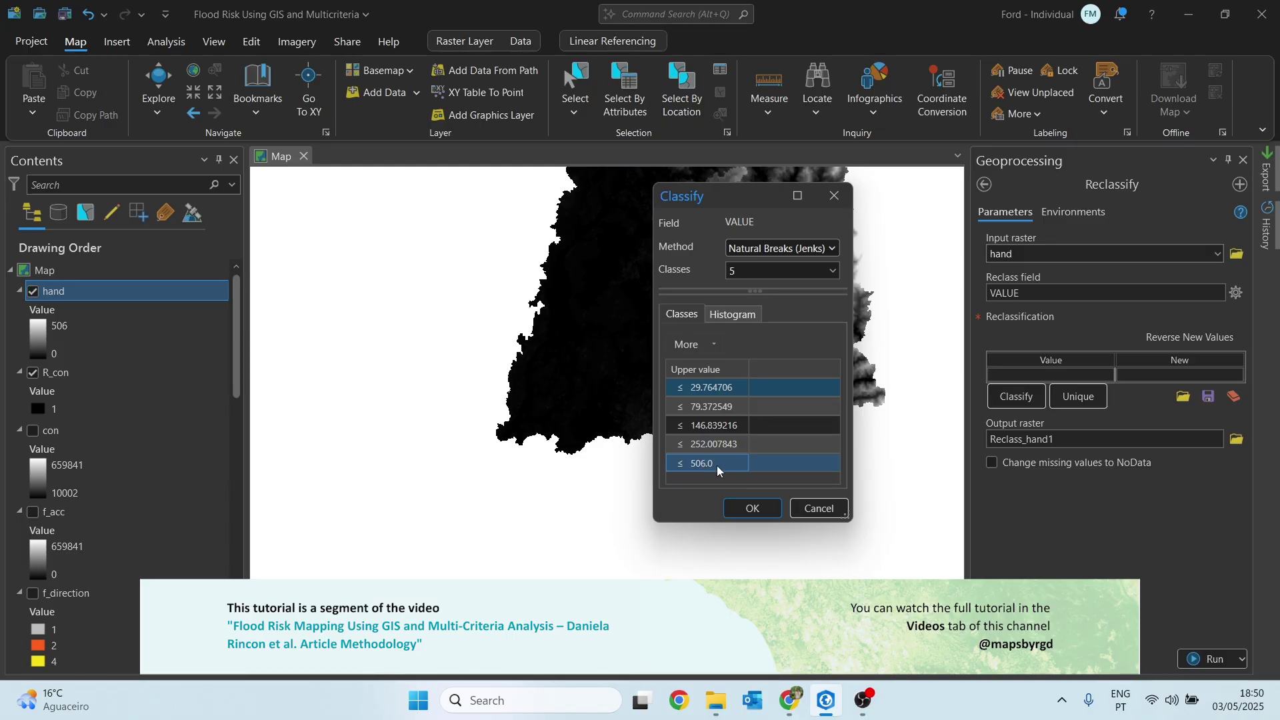
{"action": "left_click", "coordinate": [716, 447]}
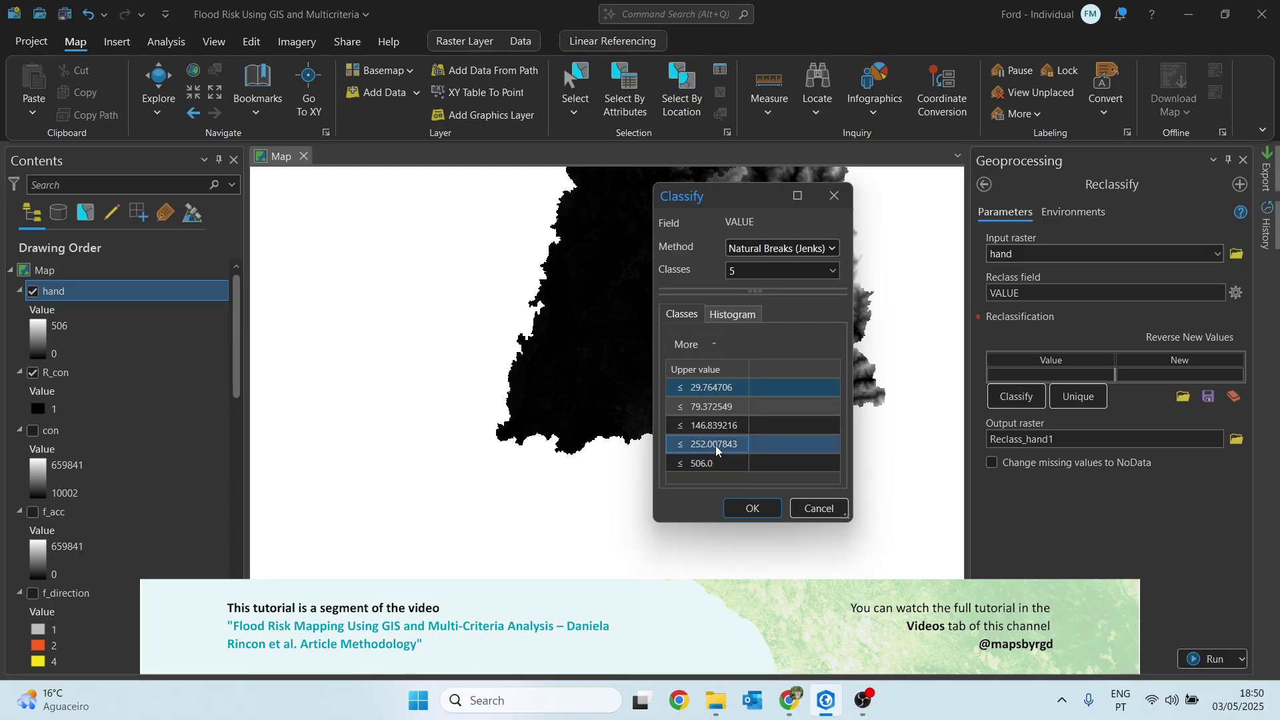
{"action": "left_click", "coordinate": [715, 445]}
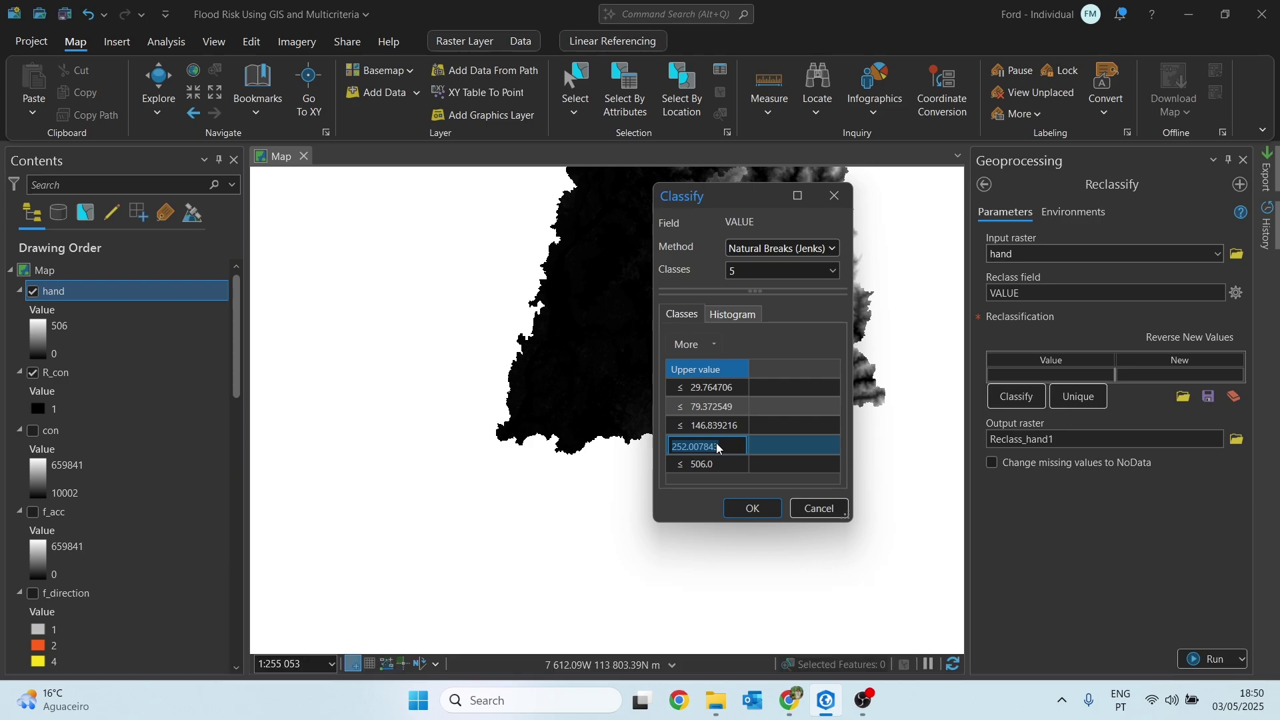
{"action": "key", "text": "Return"}
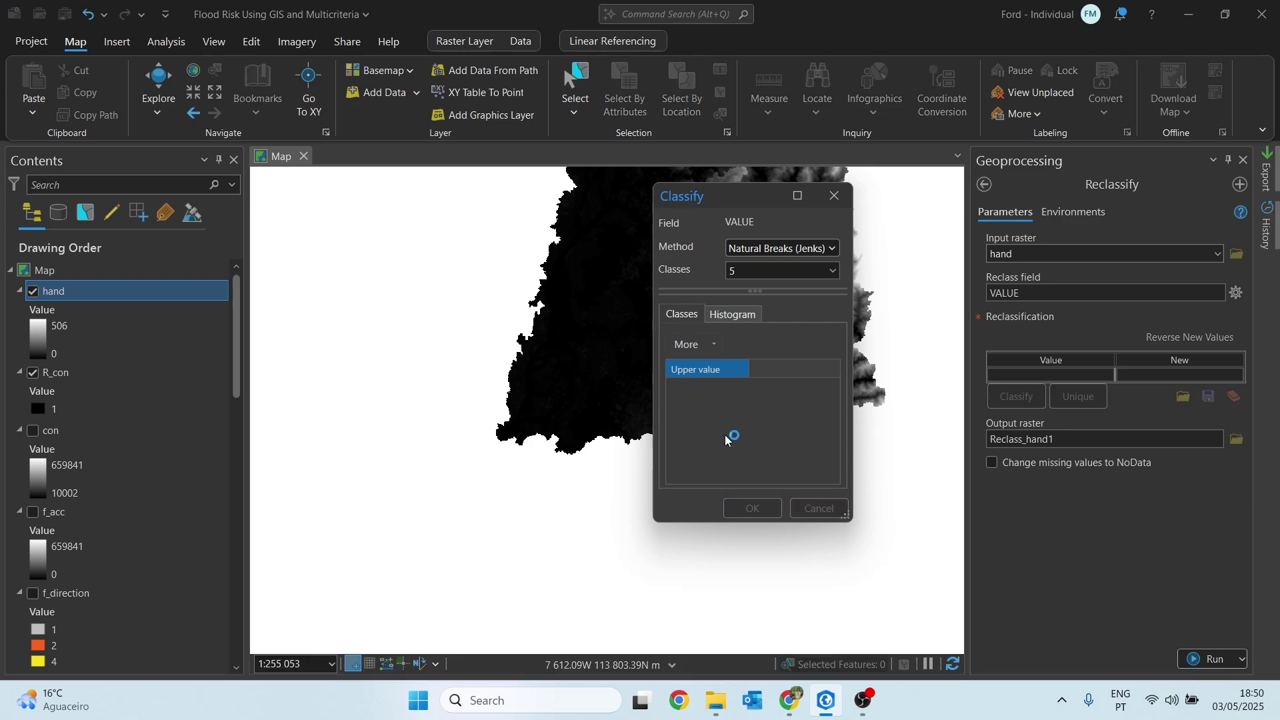
{"action": "left_click", "coordinate": [728, 429]}
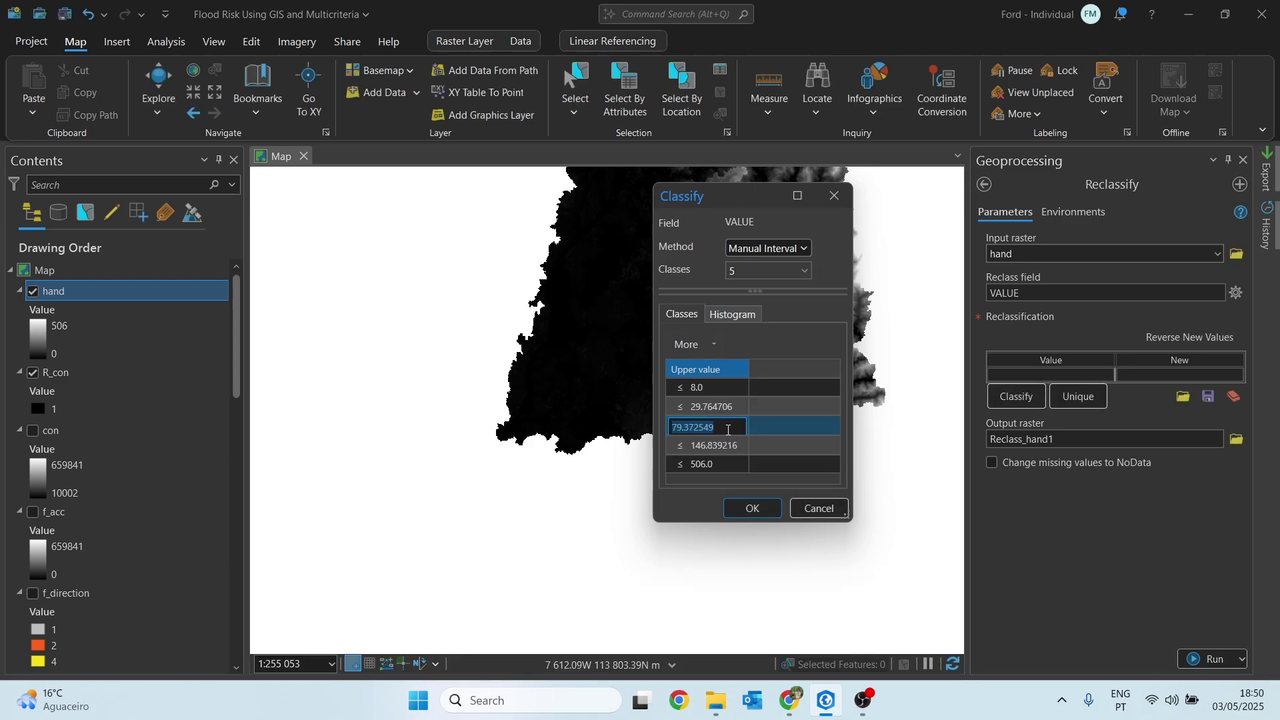
{"action": "left_click", "coordinate": [709, 389]}
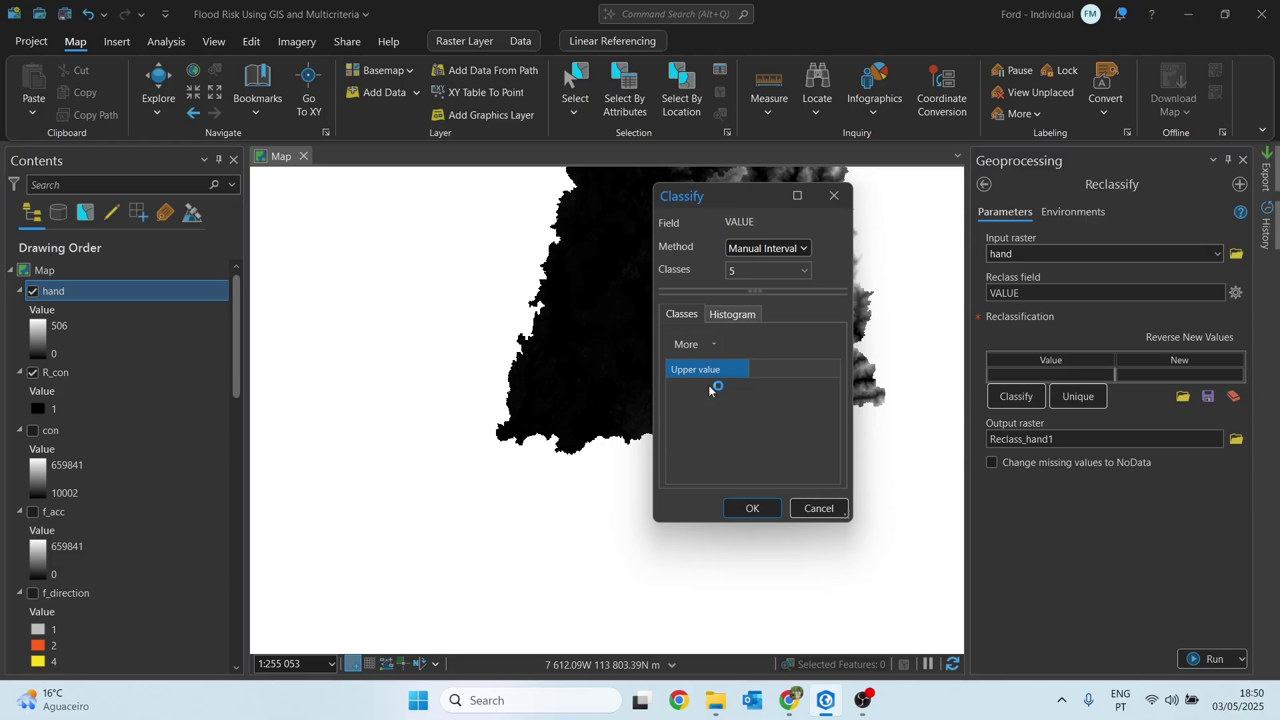
{"action": "type", "text": "2"}
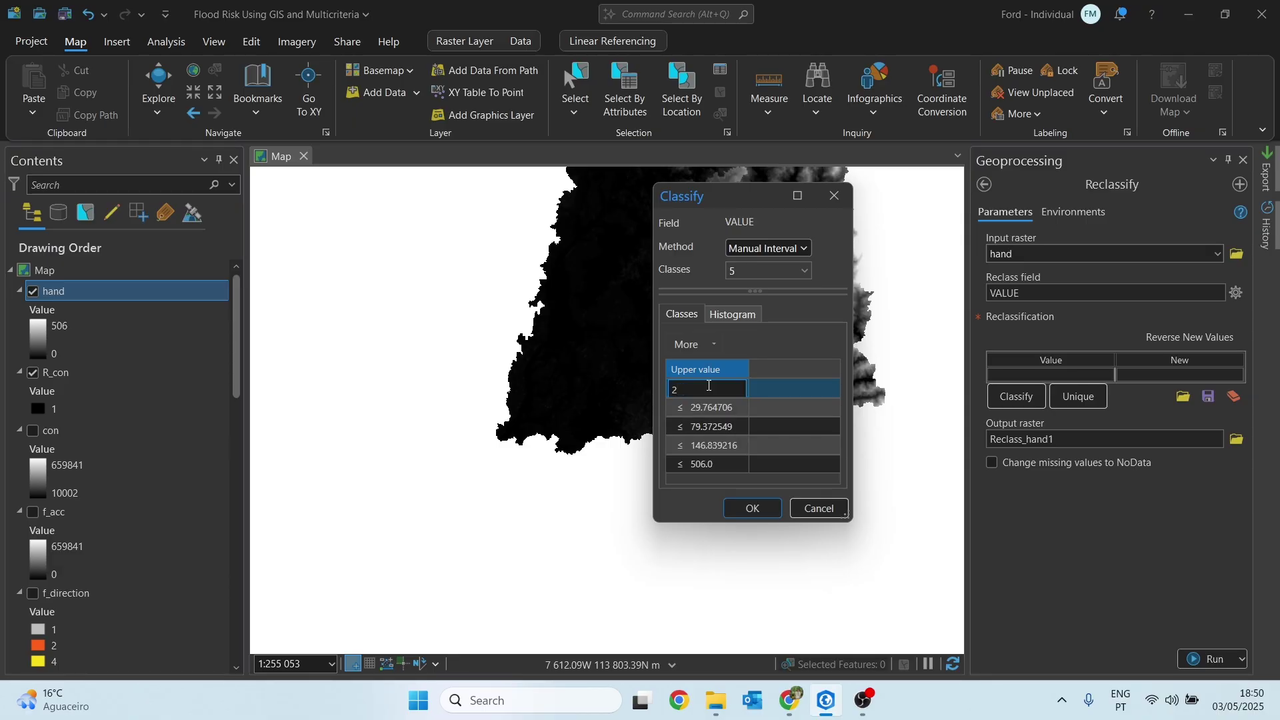
{"action": "left_click", "coordinate": [714, 401]}
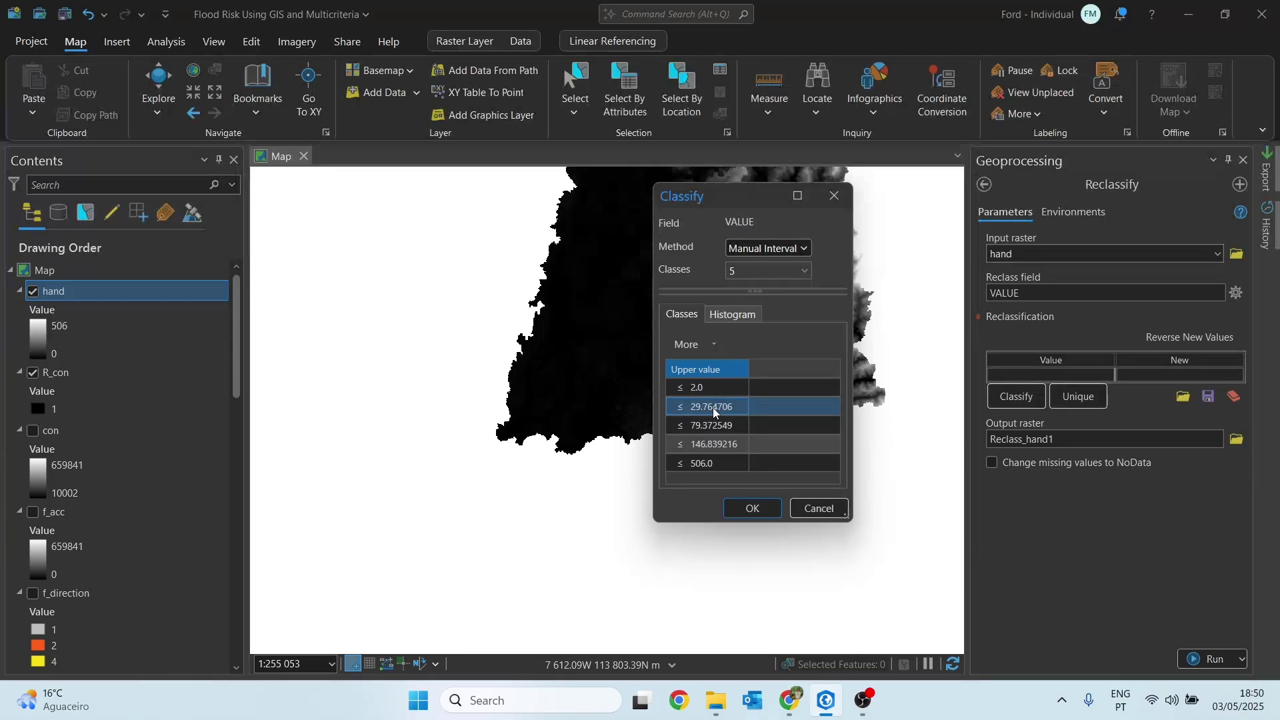
- Set the second, third and fourth upper limits to 4, 6 and 8
{"action": "left_click", "coordinate": [714, 407]}
{"action": "type", "text": "5"}
{"action": "key", "text": "Return"}
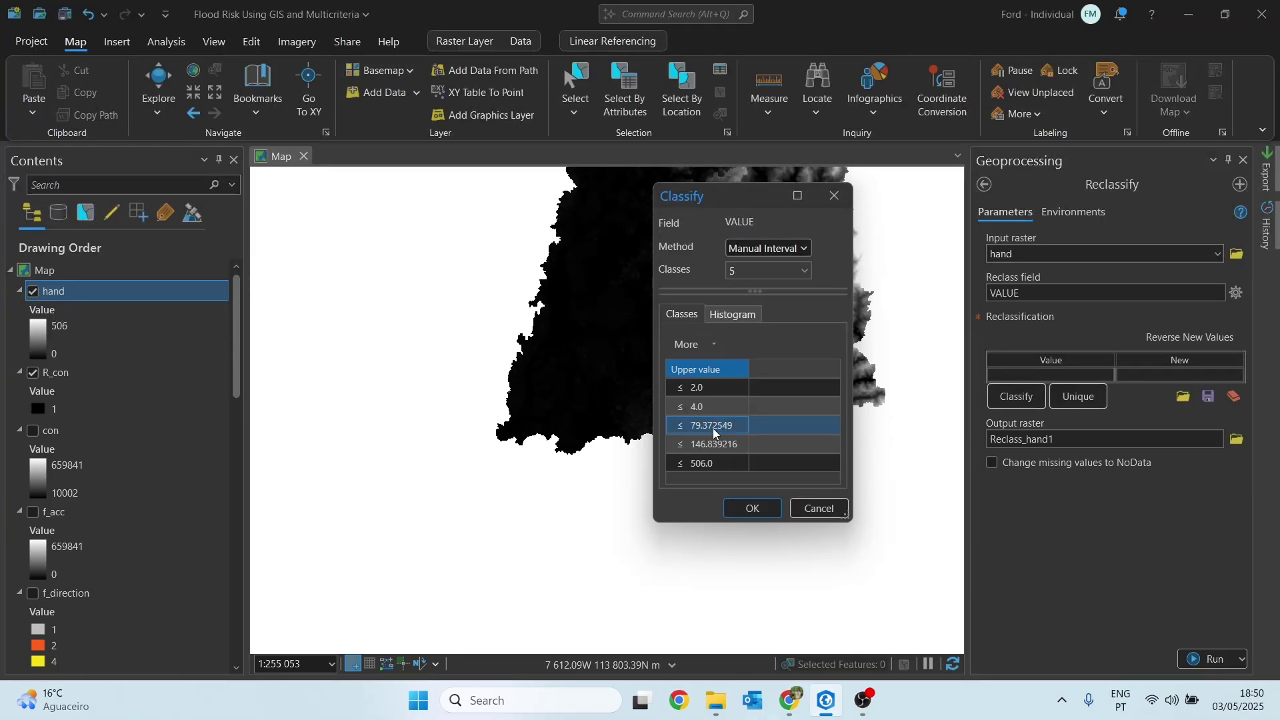
{"action": "left_click", "coordinate": [714, 425]}
{"action": "type", "text": "5"}
{"action": "key", "text": "Return"}
{"action": "left_click", "coordinate": [713, 429]}
{"action": "key", "text": "Return"}
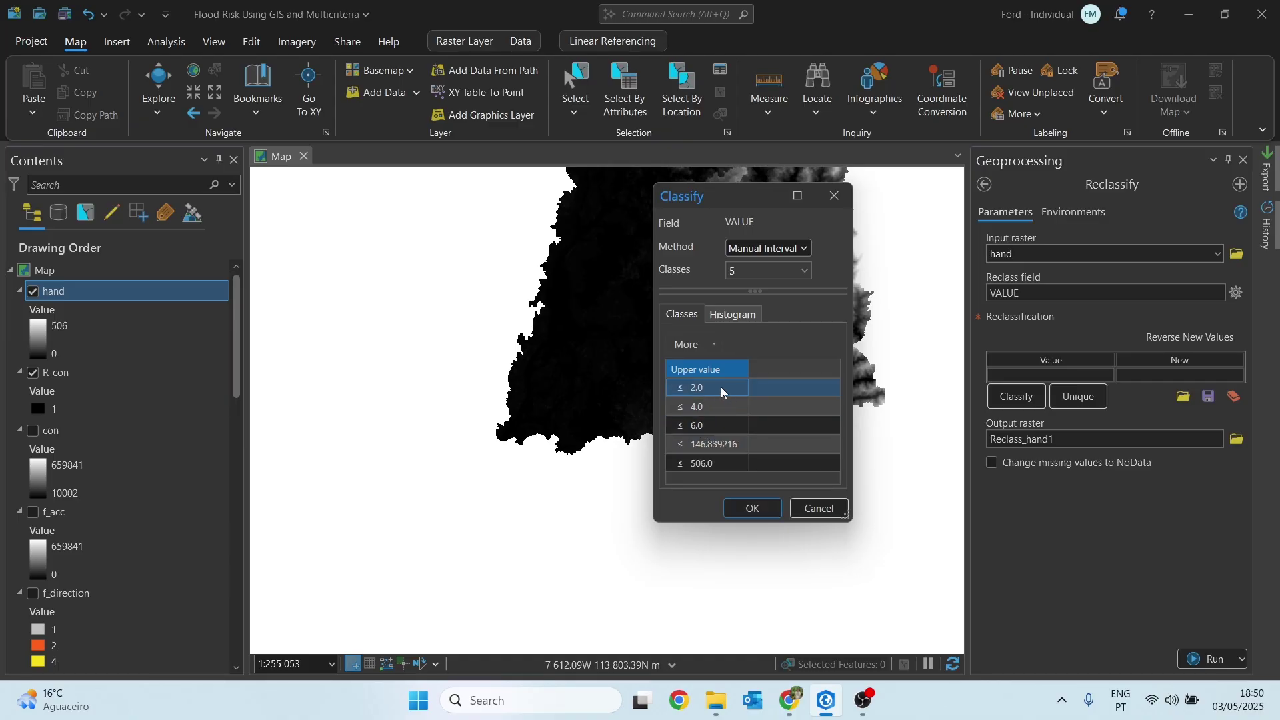
{"action": "left_click", "coordinate": [718, 442]}
{"action": "type", "text": "7"}
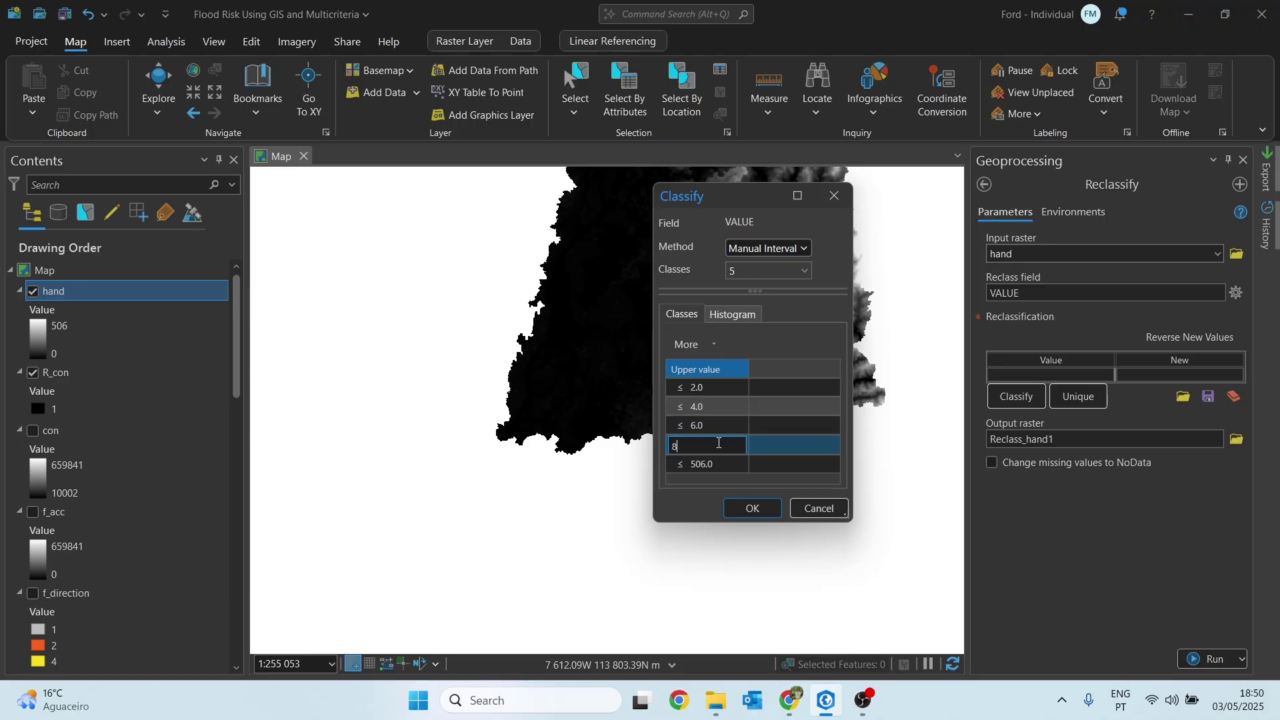
{"action": "key", "text": "Return"}
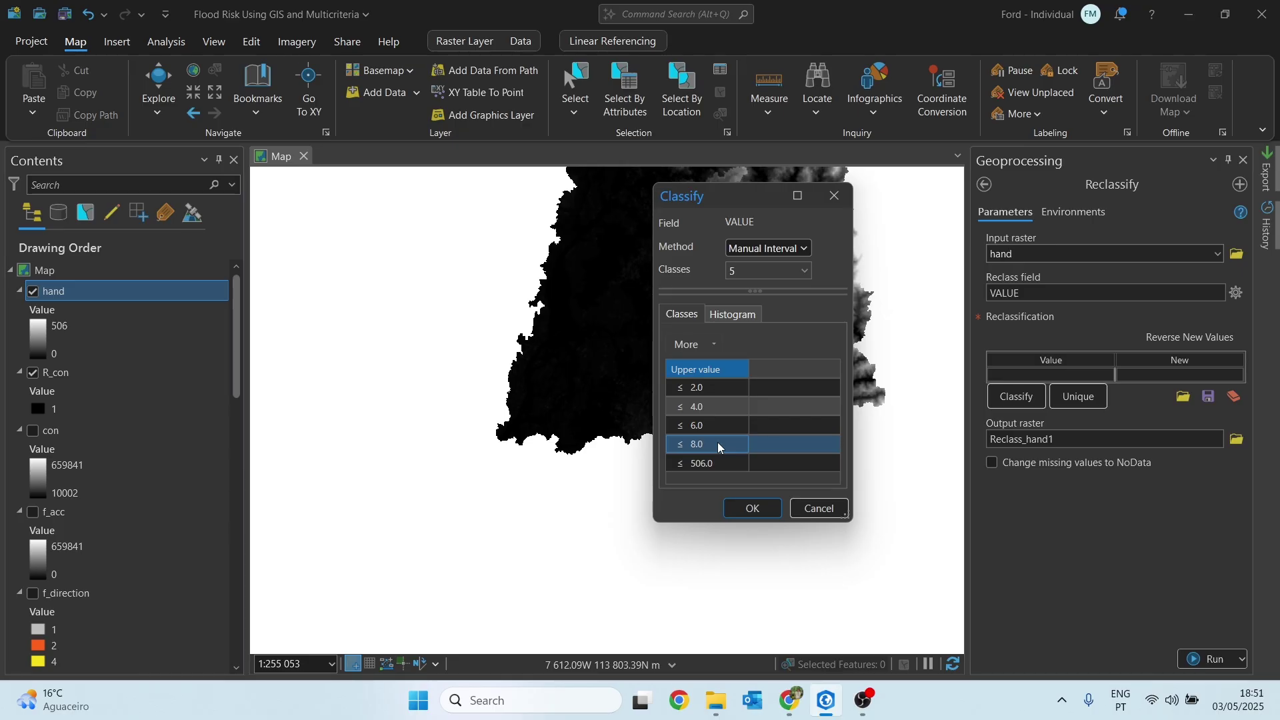
- Accept the manual breaks 2, 4, 6, 8, 506 and bring up Table 2 in the PDF
{"action": "left_click", "coordinate": [741, 509]}
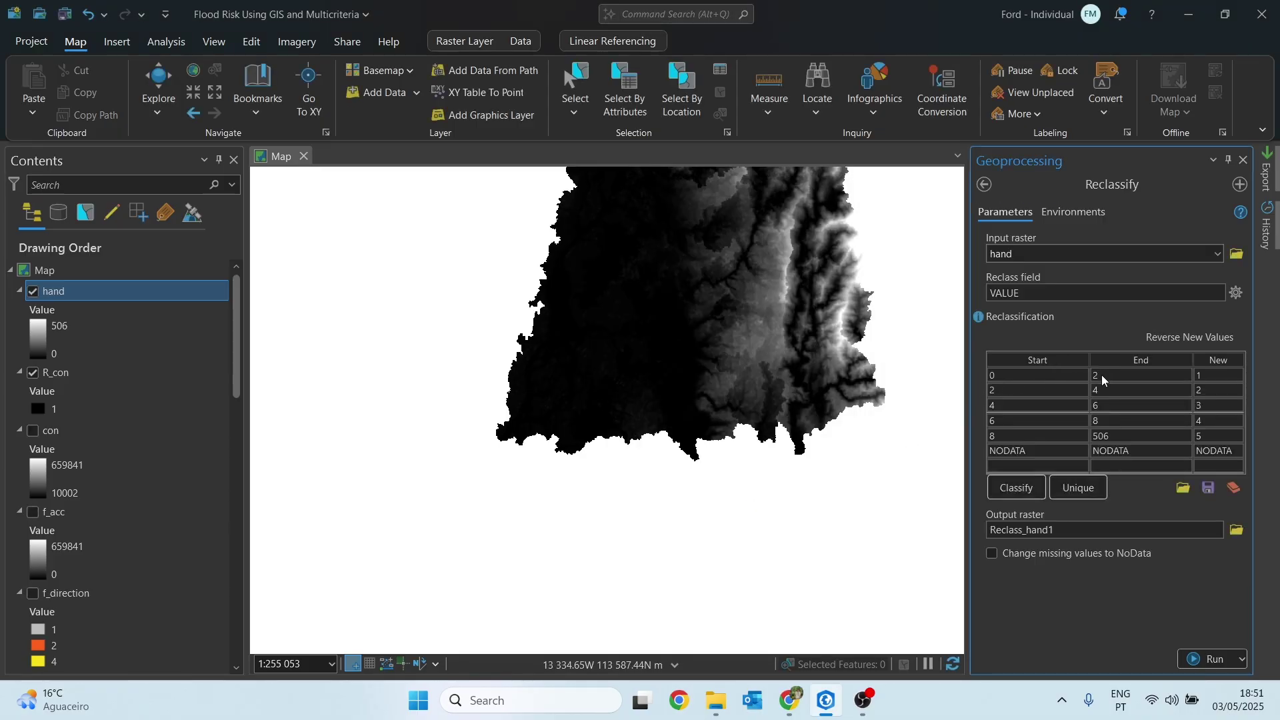
{"action": "mouse_move", "coordinate": [790, 700]}
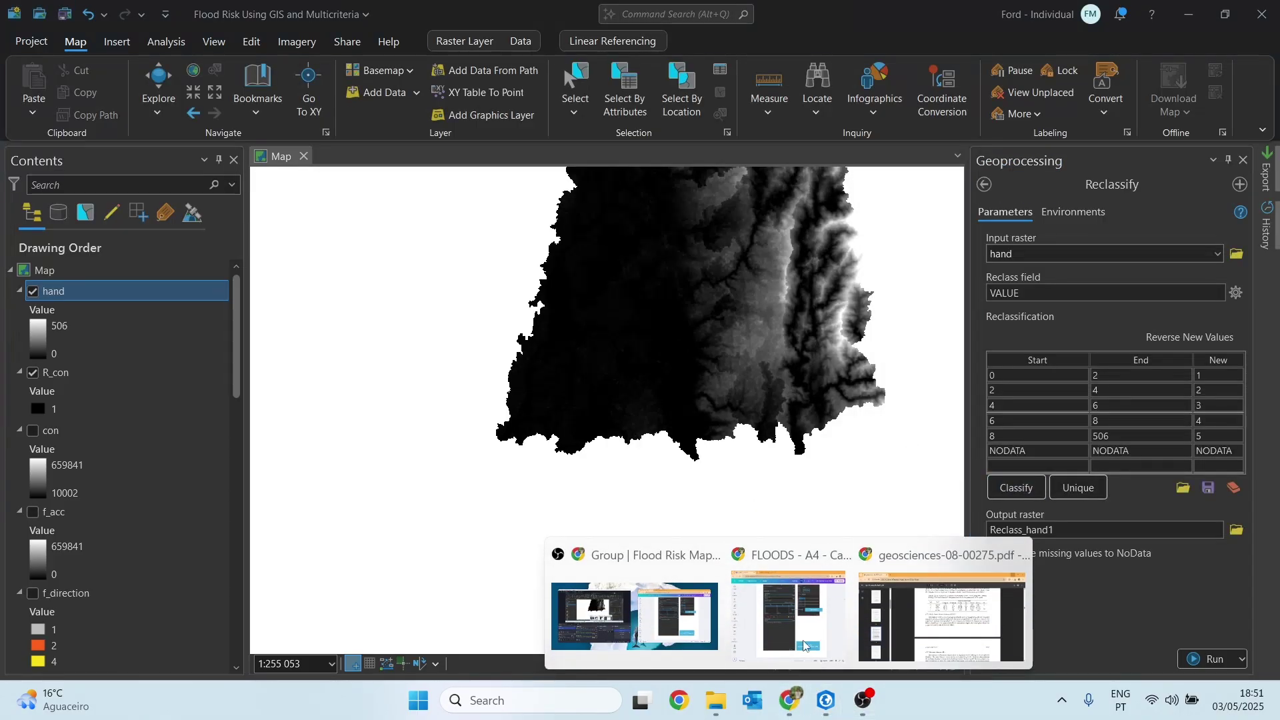
{"action": "left_click", "coordinate": [917, 587]}
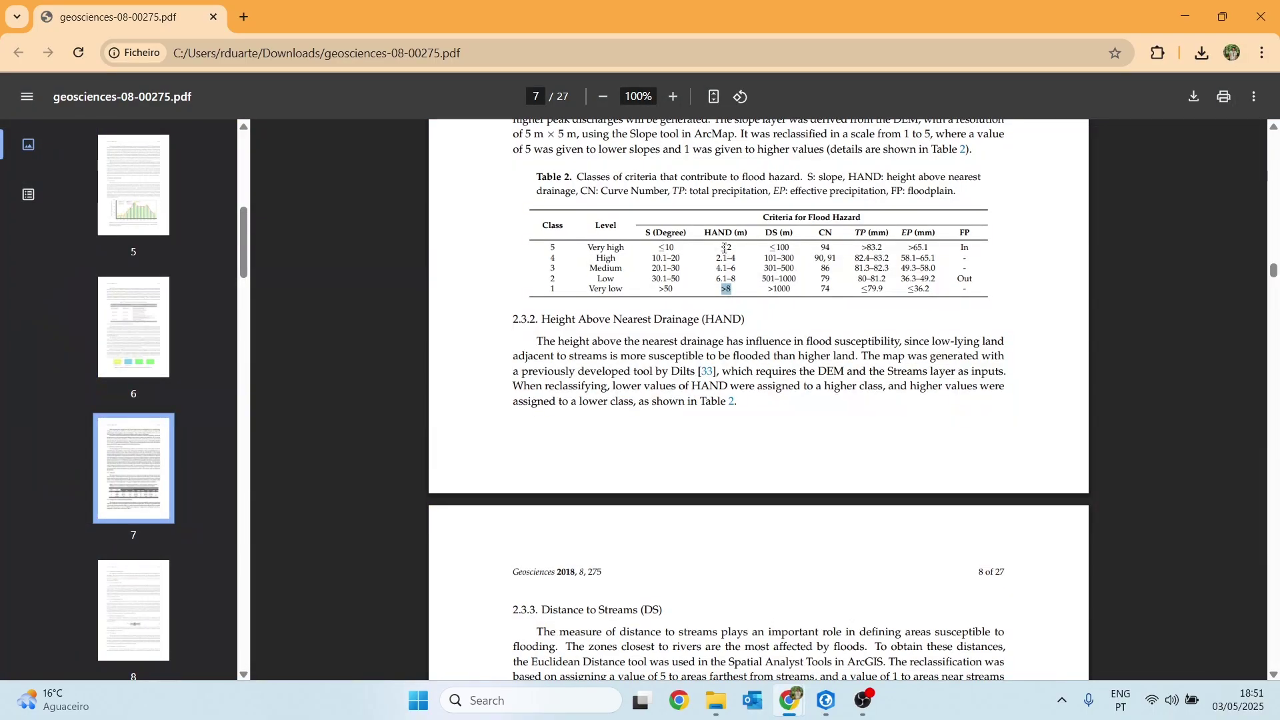
- Check the ≤2 HAND limit in Table 2, then return to Reclassify
{"action": "left_click", "coordinate": [723, 247]}
{"action": "left_click_drag", "start_coordinate": [735, 248], "coordinate": [667, 258]}
{"action": "mouse_move", "coordinate": [789, 700]}
{"action": "mouse_move", "coordinate": [775, 639]}
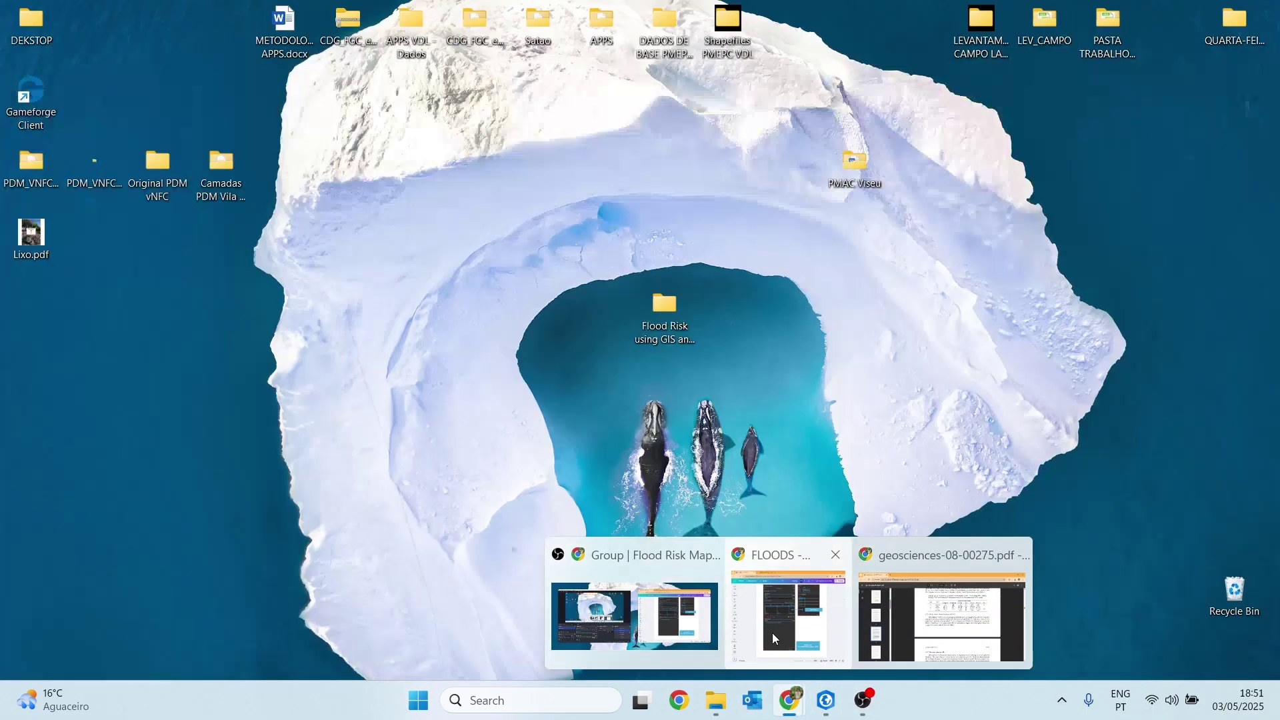
{"action": "left_click", "coordinate": [943, 617]}
{"action": "left_click", "coordinate": [835, 700]}
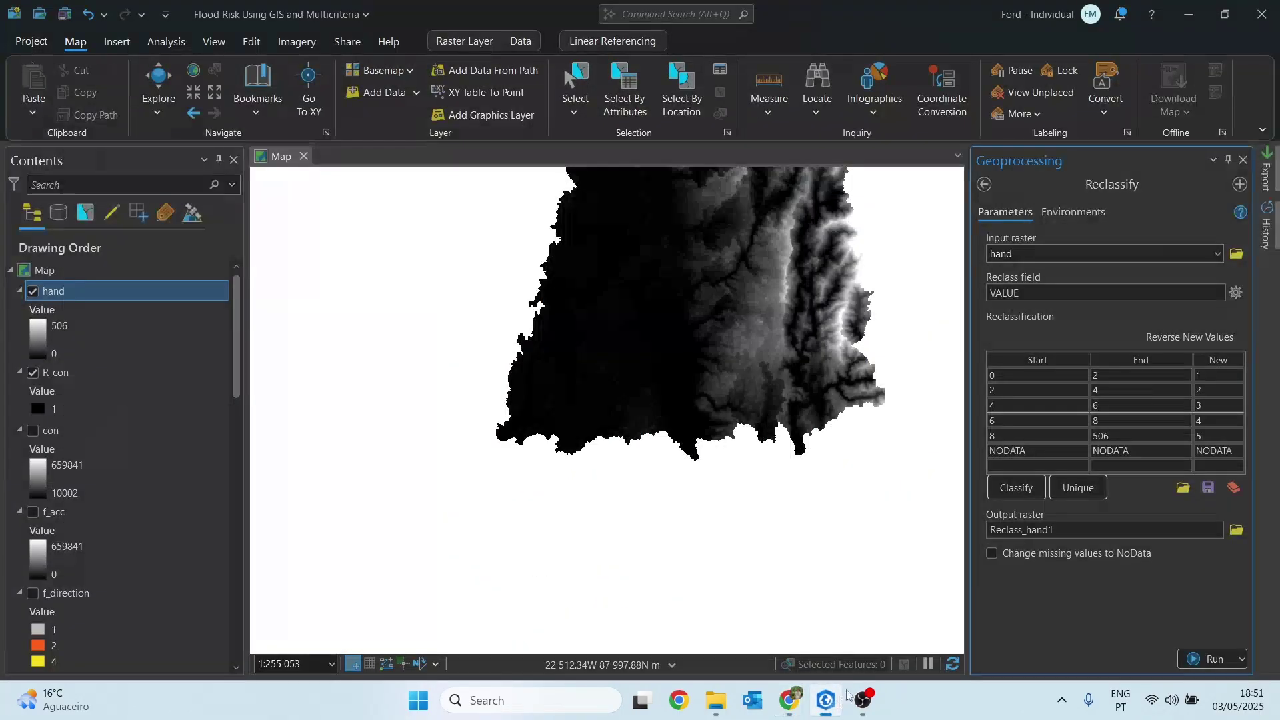
- Assign new values 5, 4, 3, 2, 1 to HAND ranges 0–2 through 8–506
{"action": "left_click", "coordinate": [1215, 377]}
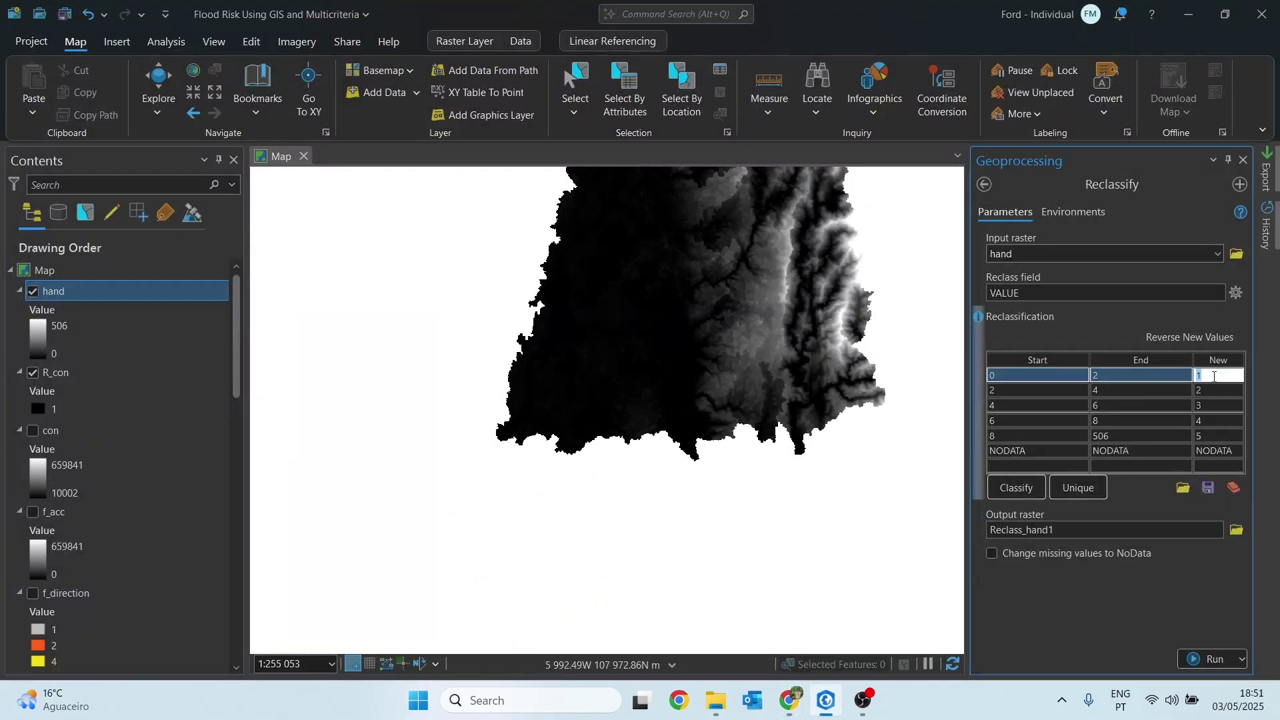
{"action": "type", "text": "5"}
{"action": "left_click", "coordinate": [1206, 395]}
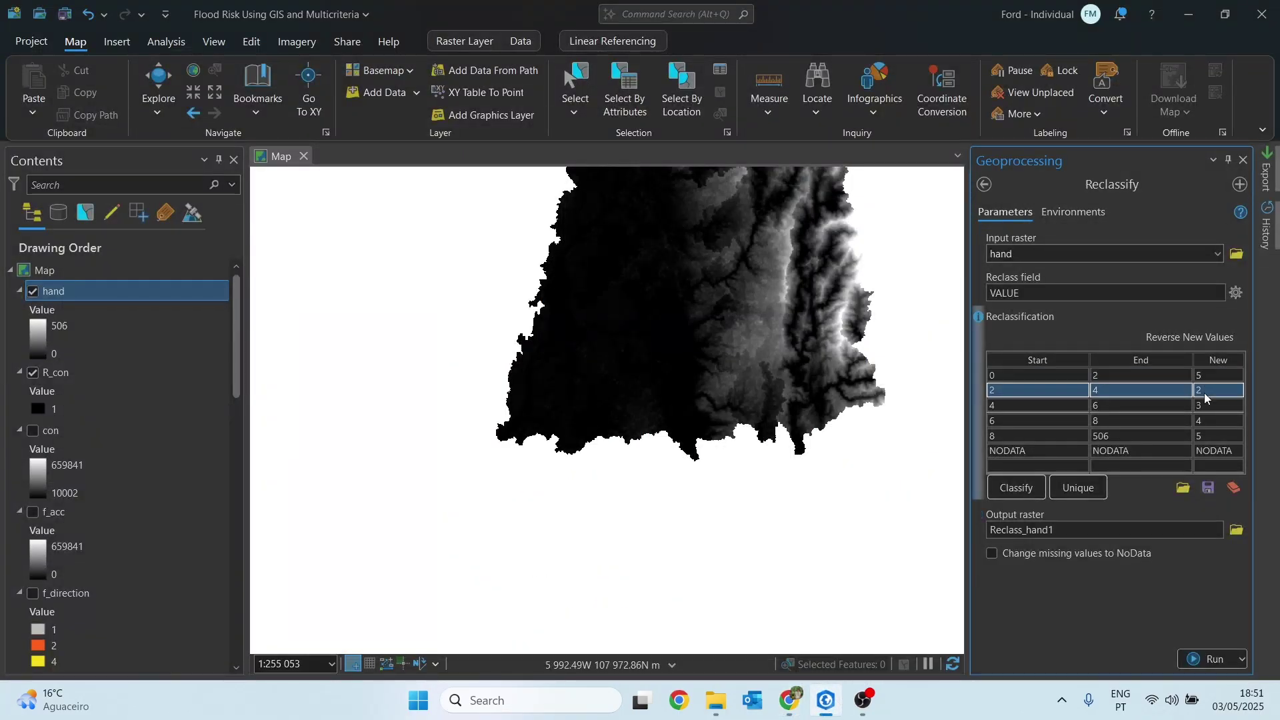
{"action": "type", "text": "4"}
{"action": "left_click", "coordinate": [1207, 406]}
{"action": "left_click", "coordinate": [1207, 421]}
{"action": "type", "text": "2"}
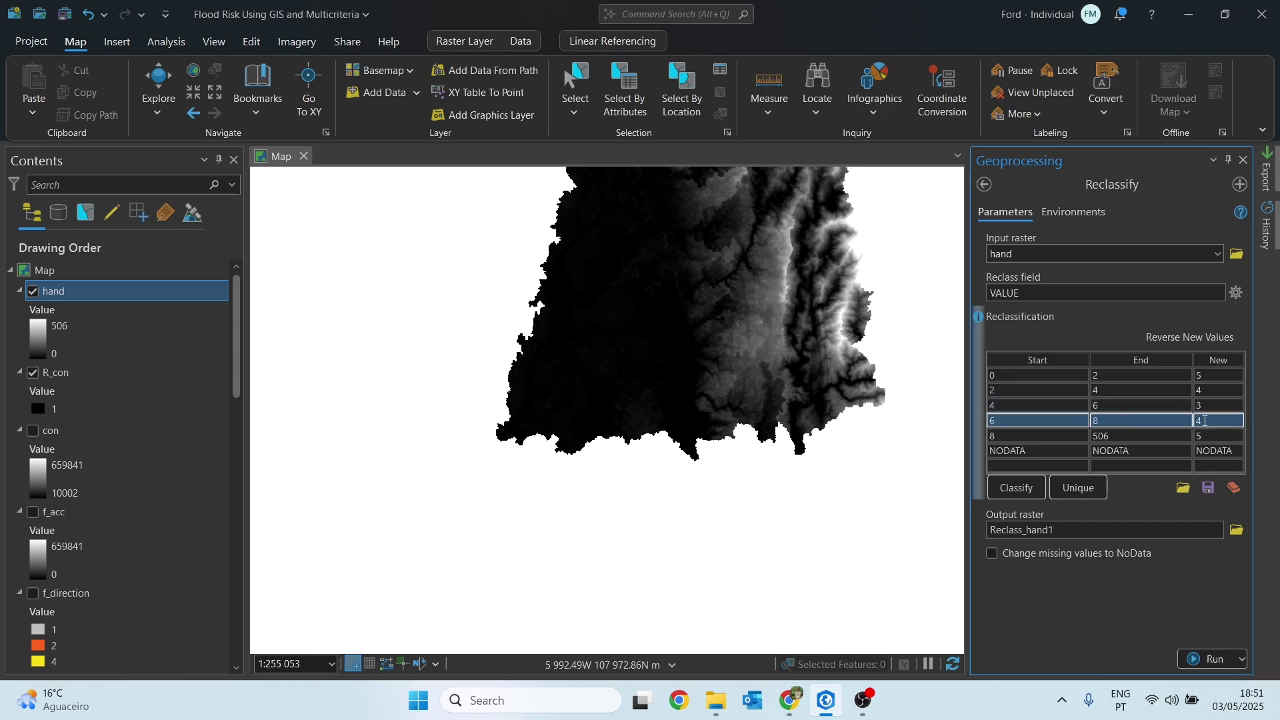
{"action": "left_click", "coordinate": [1209, 437]}
{"action": "type", "text": "1"}
{"action": "left_click", "coordinate": [1212, 427]}
- Recheck Table 2's HAND limits in the PDF and return to Reclassify
{"action": "mouse_move", "coordinate": [791, 700]}
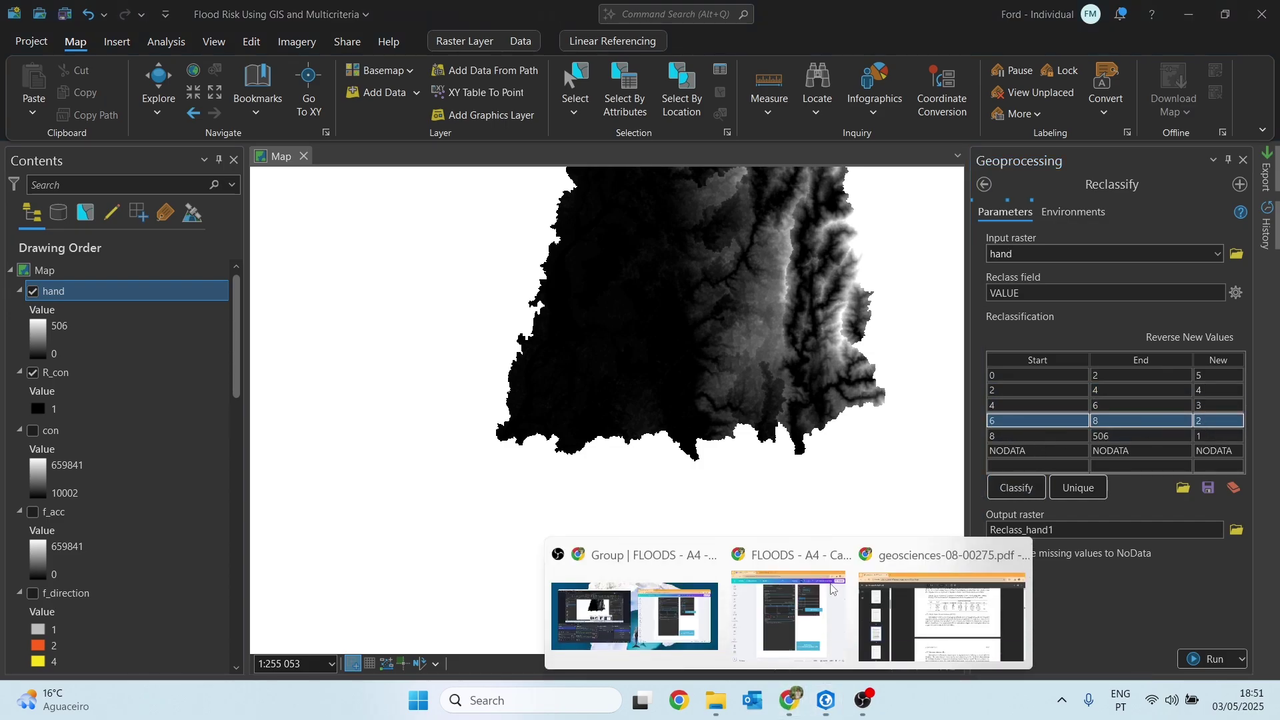
{"action": "left_click", "coordinate": [941, 613]}
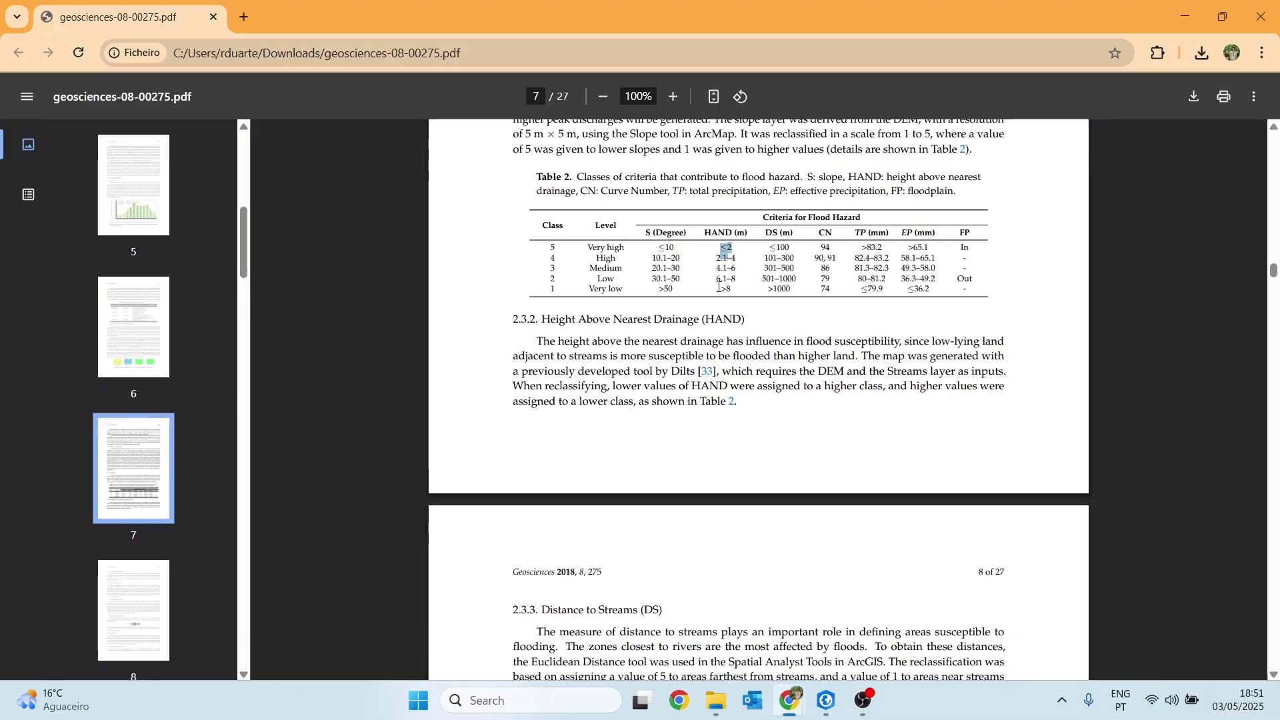
{"action": "left_click_drag", "start_coordinate": [720, 288], "coordinate": [734, 289]}
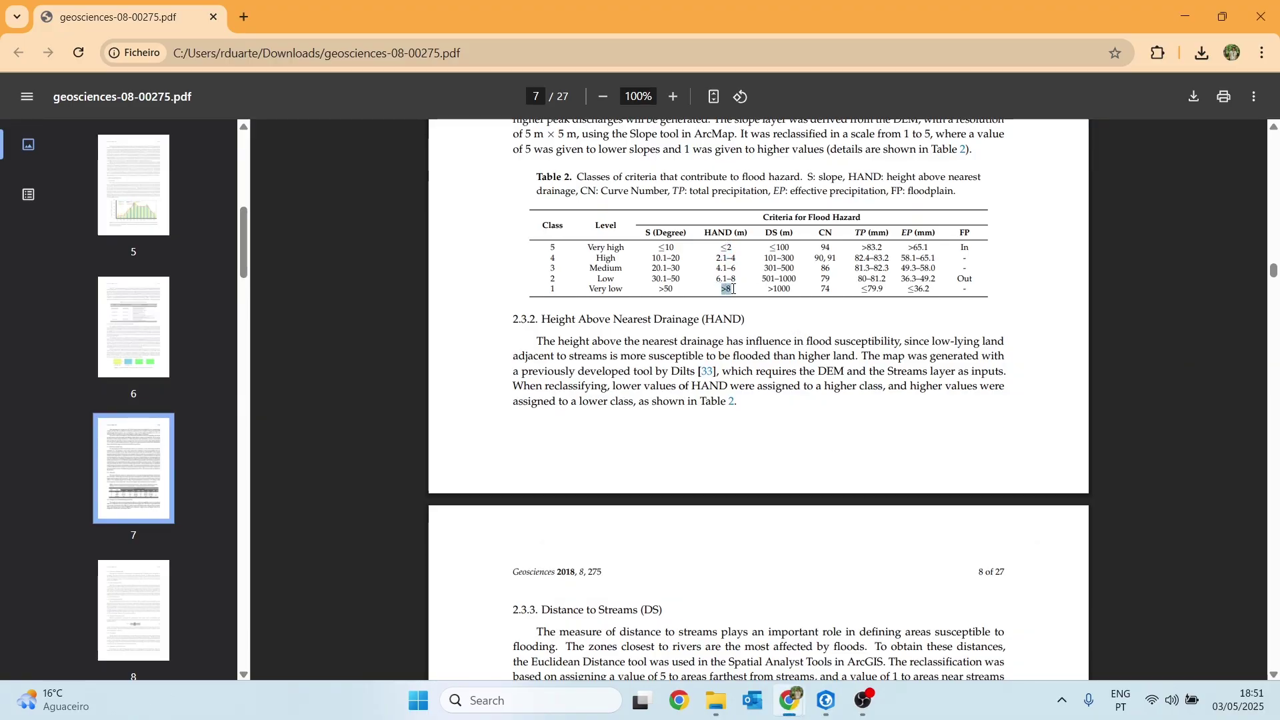
{"action": "left_click", "coordinate": [826, 700]}
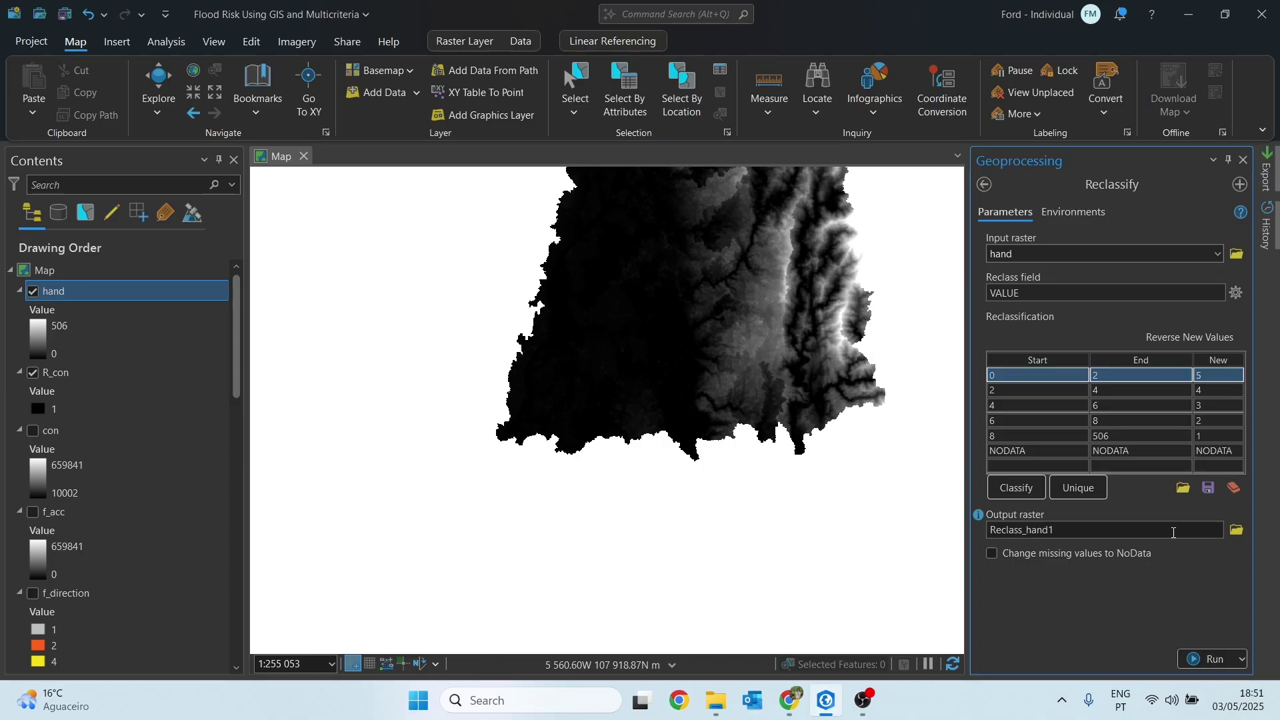
- Save the Reclassify output as r_hand in the Flood Risk project's Results folder
{"action": "left_click", "coordinate": [1237, 531]}
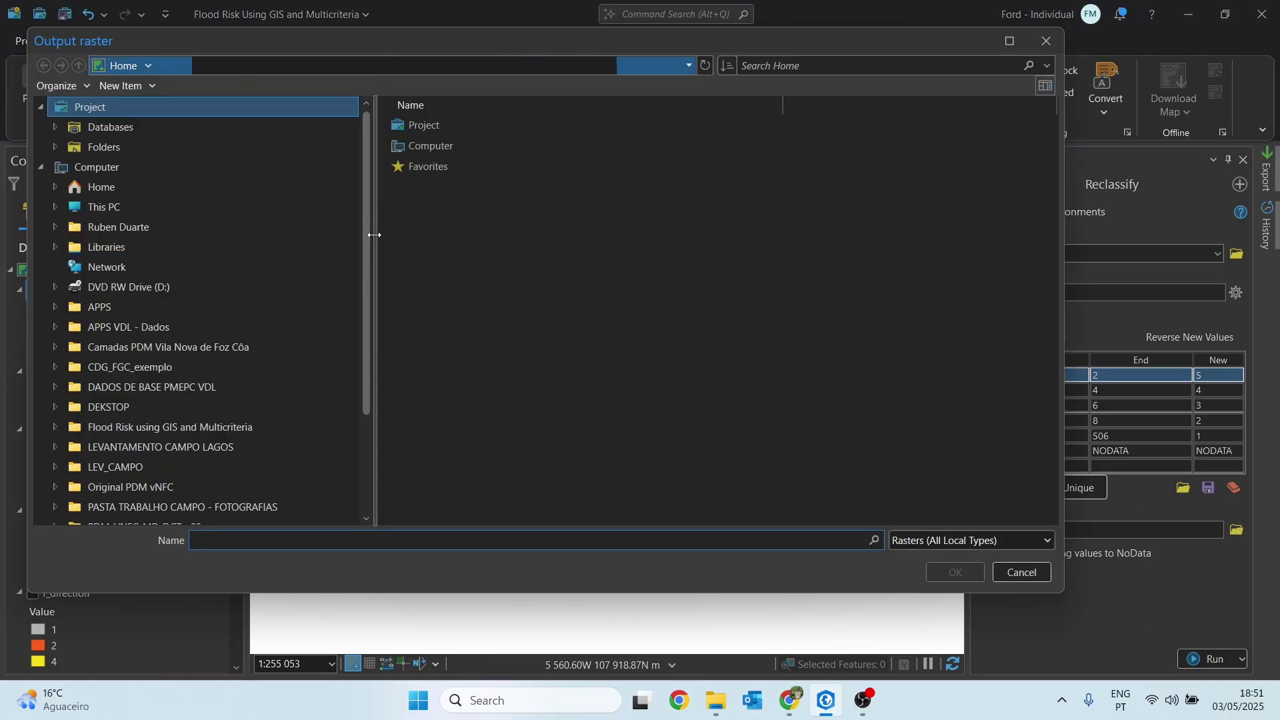
{"action": "left_click", "coordinate": [114, 148]}
{"action": "left_click", "coordinate": [482, 144]}
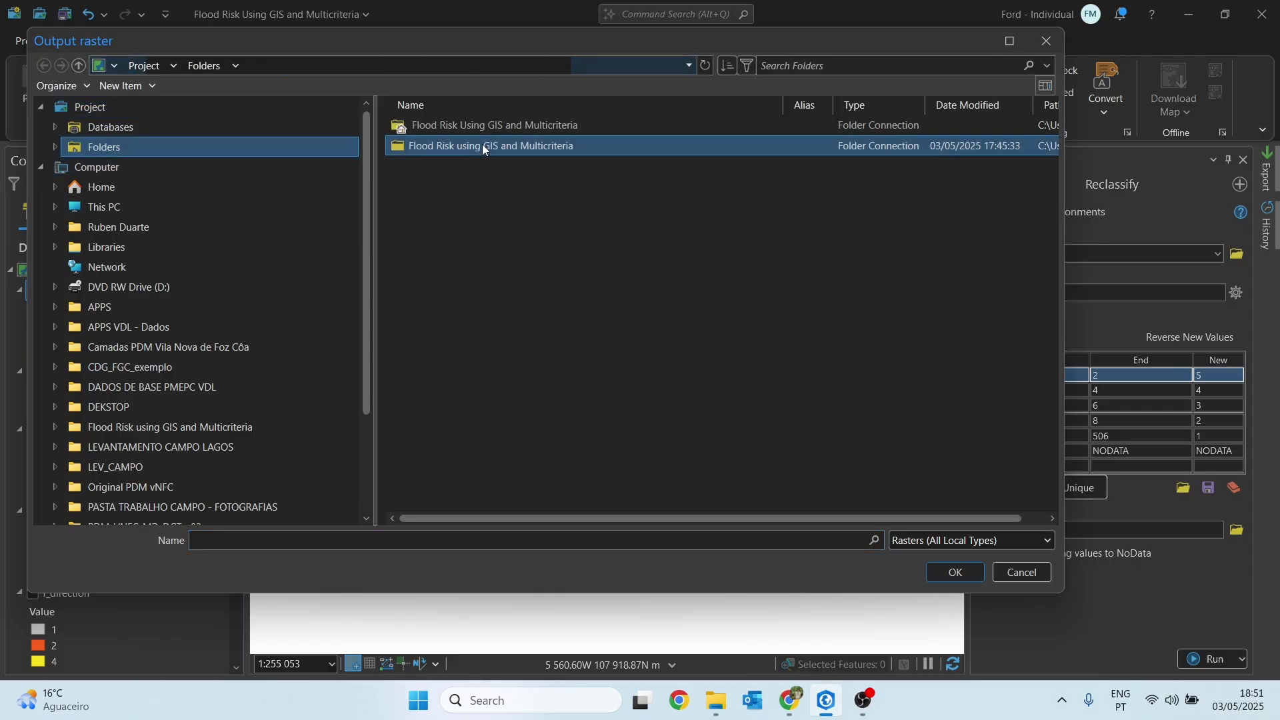
{"action": "double_click", "coordinate": [482, 144]}
{"action": "double_click", "coordinate": [413, 186]}
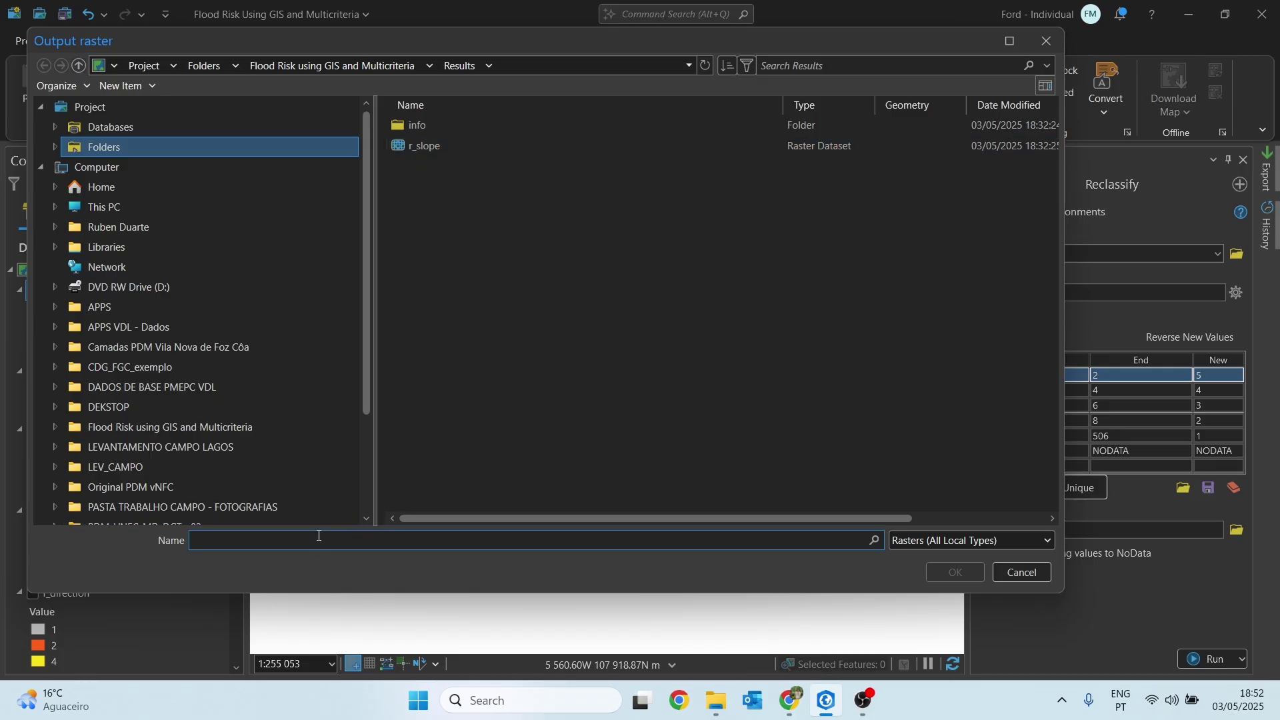
{"action": "type", "text": "r_hand"}
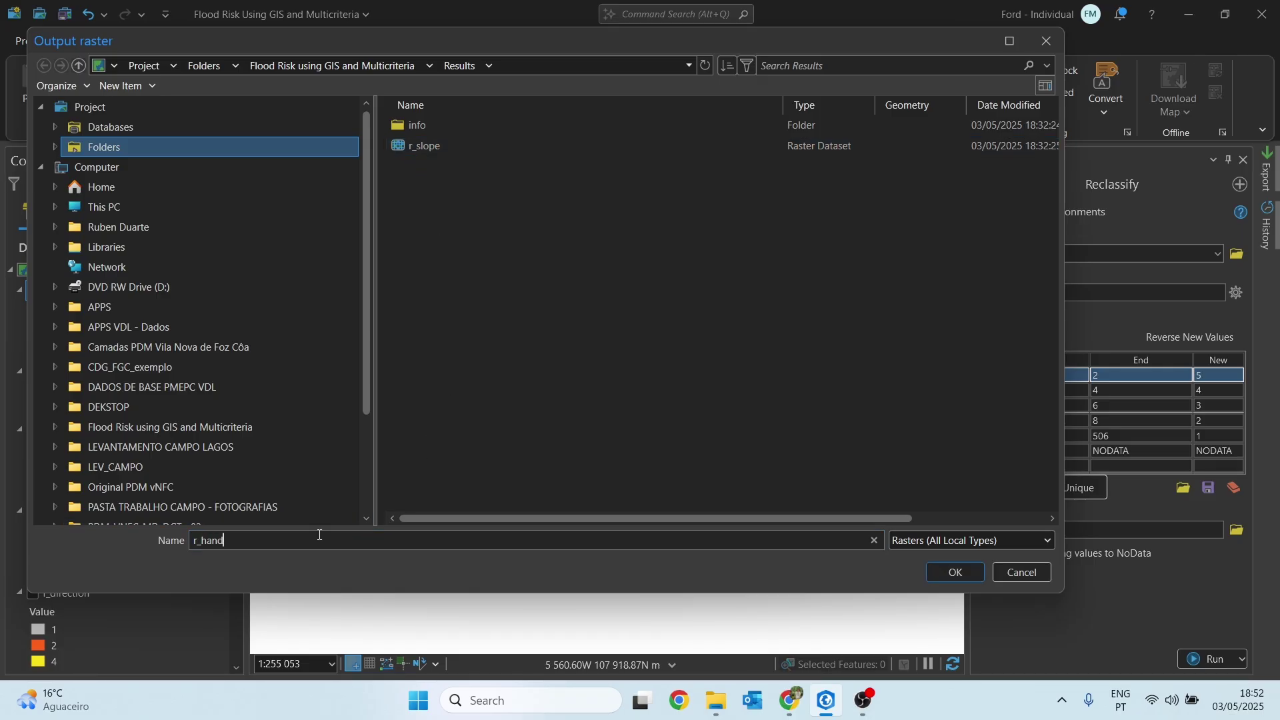
{"action": "left_click", "coordinate": [953, 572]}
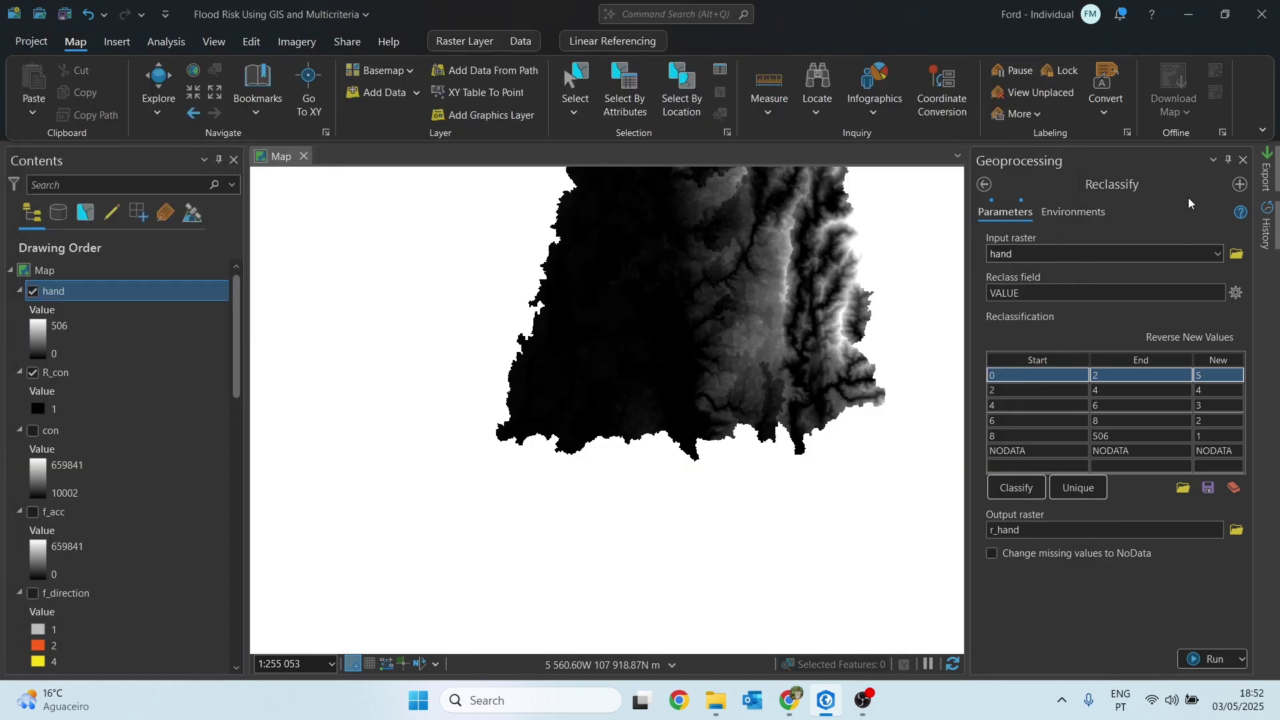
- In Reclassify's environments, use the Current Map coordinate system and set the processing extent to dem
{"action": "left_click", "coordinate": [1075, 213]}
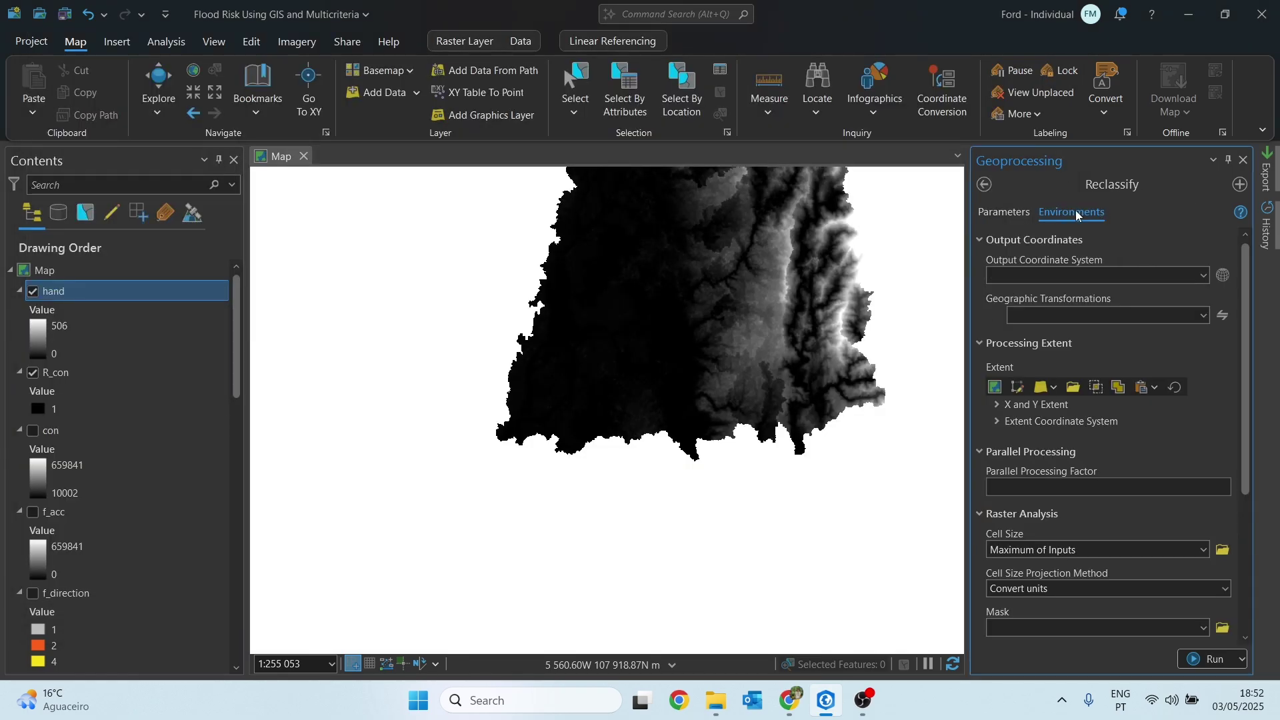
{"action": "left_click", "coordinate": [1204, 276]}
{"action": "scroll", "coordinate": [1076, 313], "scroll_direction": "up", "scroll_amount": 1}
{"action": "left_click", "coordinate": [1050, 295]}
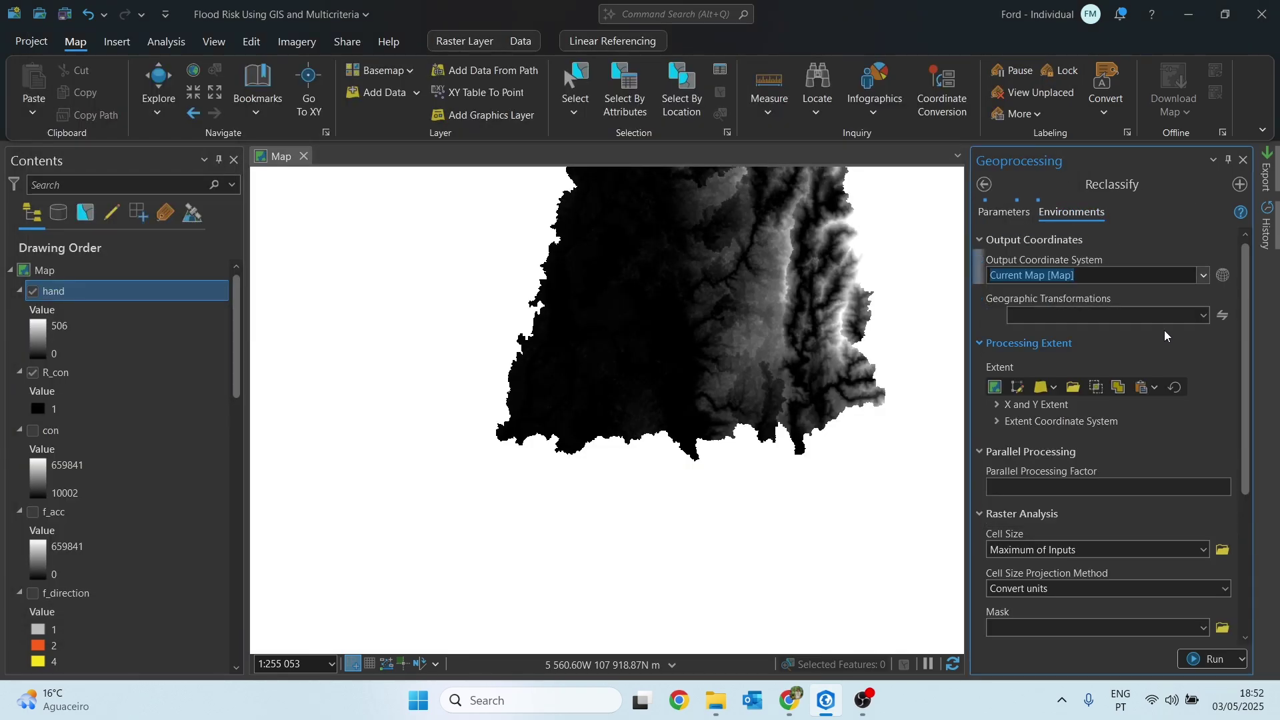
{"action": "left_click", "coordinate": [1054, 389]}
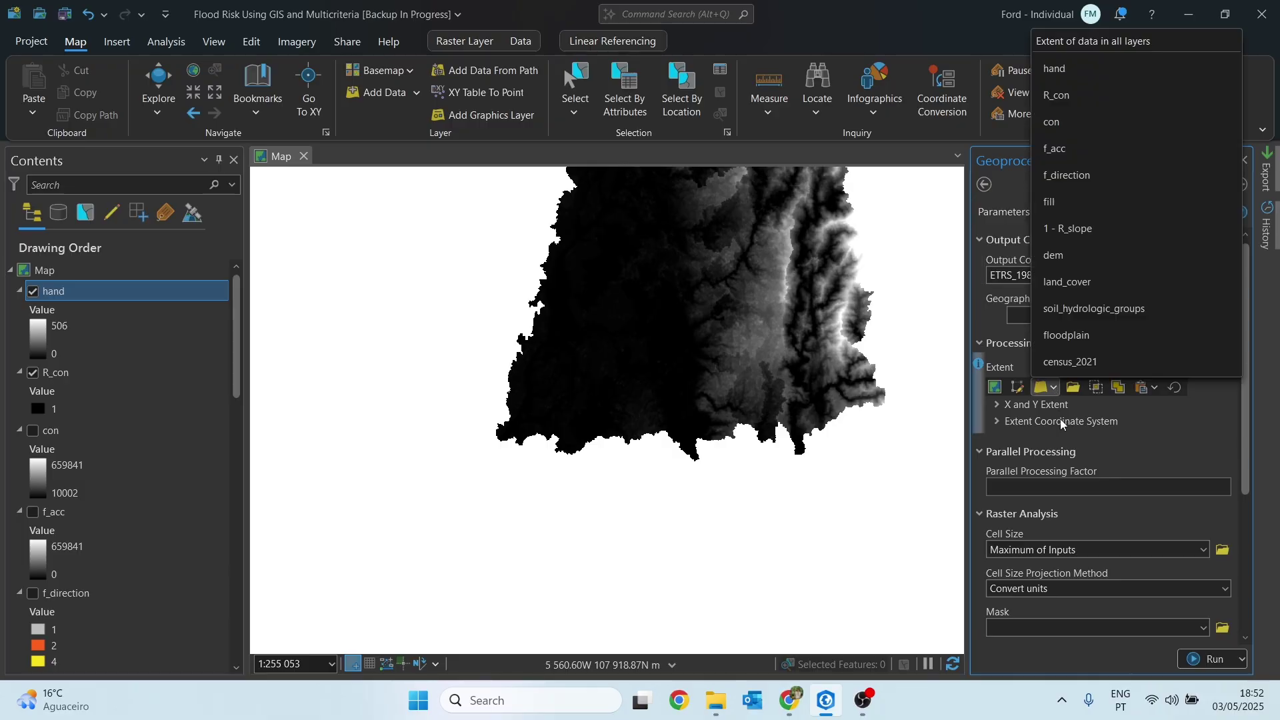
{"action": "left_click", "coordinate": [1053, 256]}
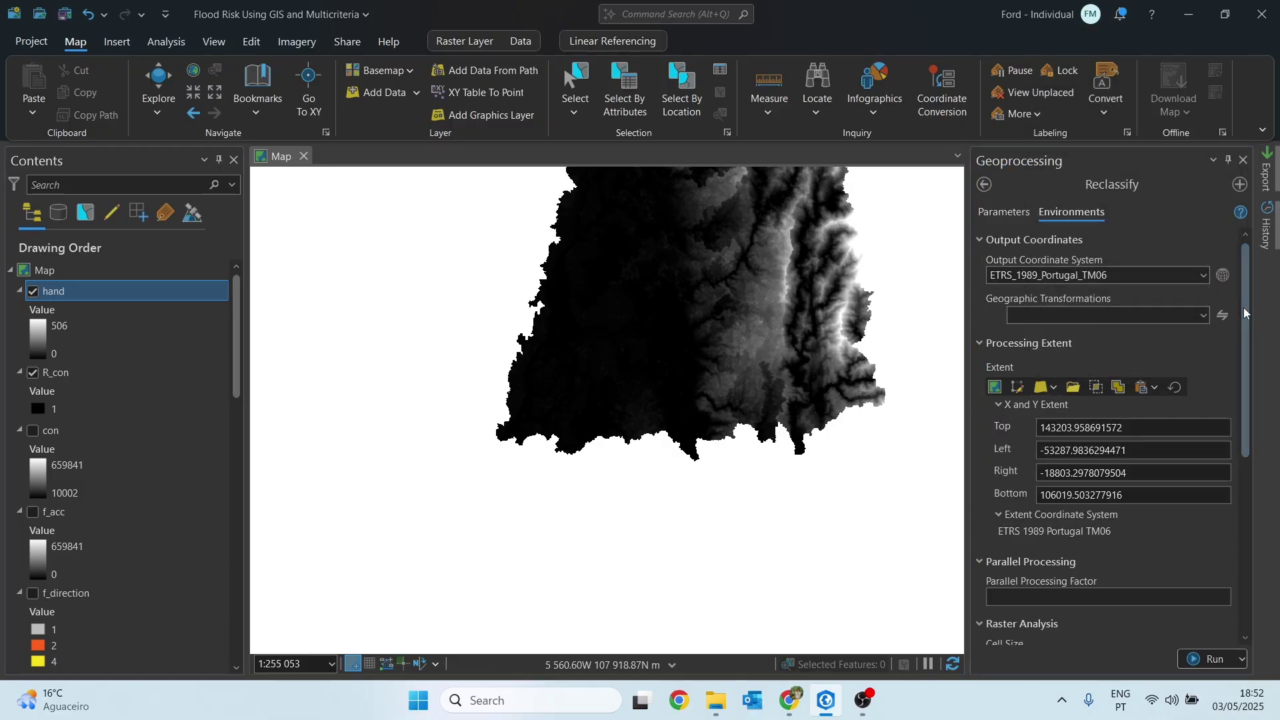
- Set both the mask and the snap raster to dem, then return to Parameters
{"action": "scroll", "coordinate": [1145, 378], "scroll_direction": "down", "scroll_amount": 5}
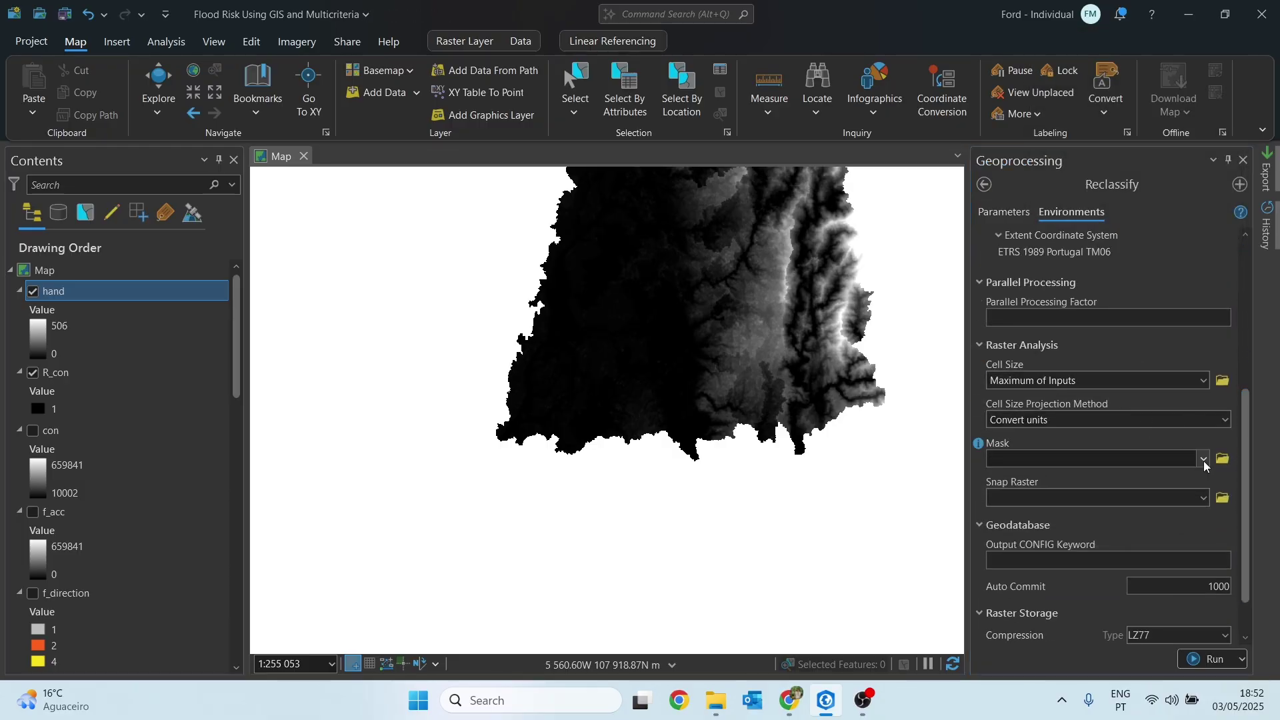
{"action": "left_click", "coordinate": [1204, 459]}
{"action": "type", "text": "dem"}
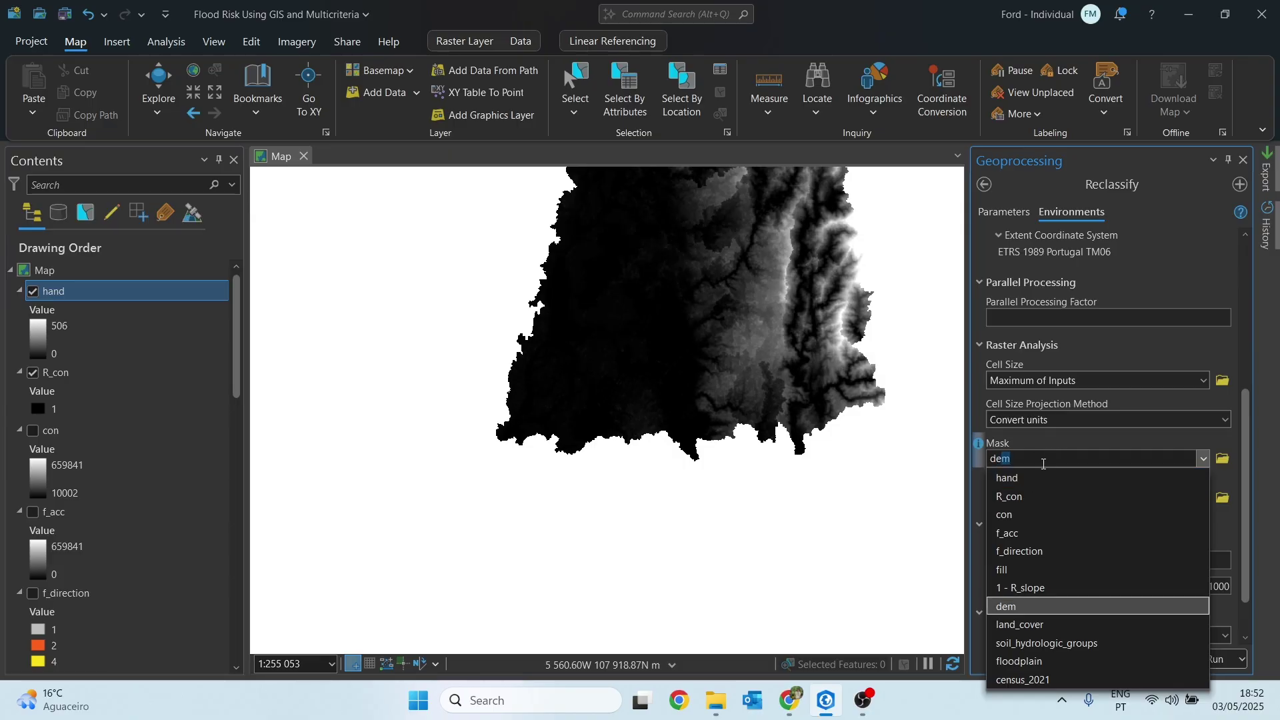
{"action": "left_click", "coordinate": [1049, 606]}
{"action": "left_click", "coordinate": [1051, 499]}
{"action": "type", "text": "dem"}
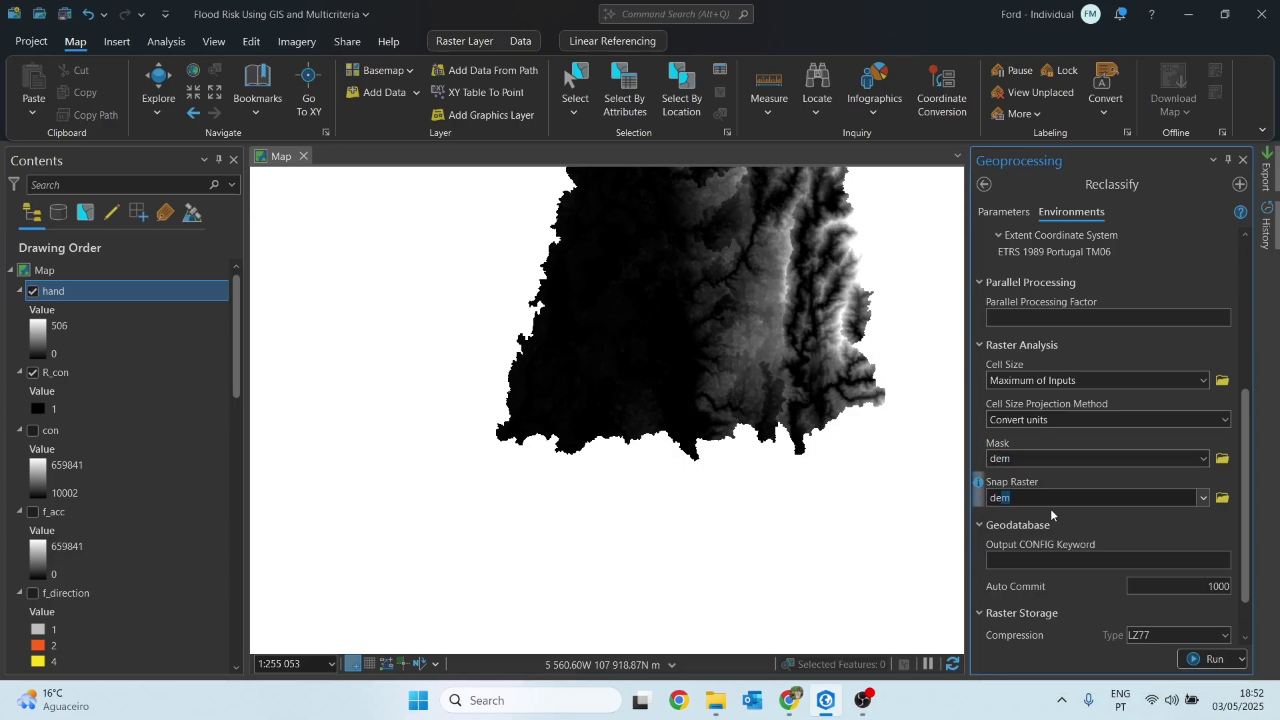
{"action": "key", "text": "Return"}
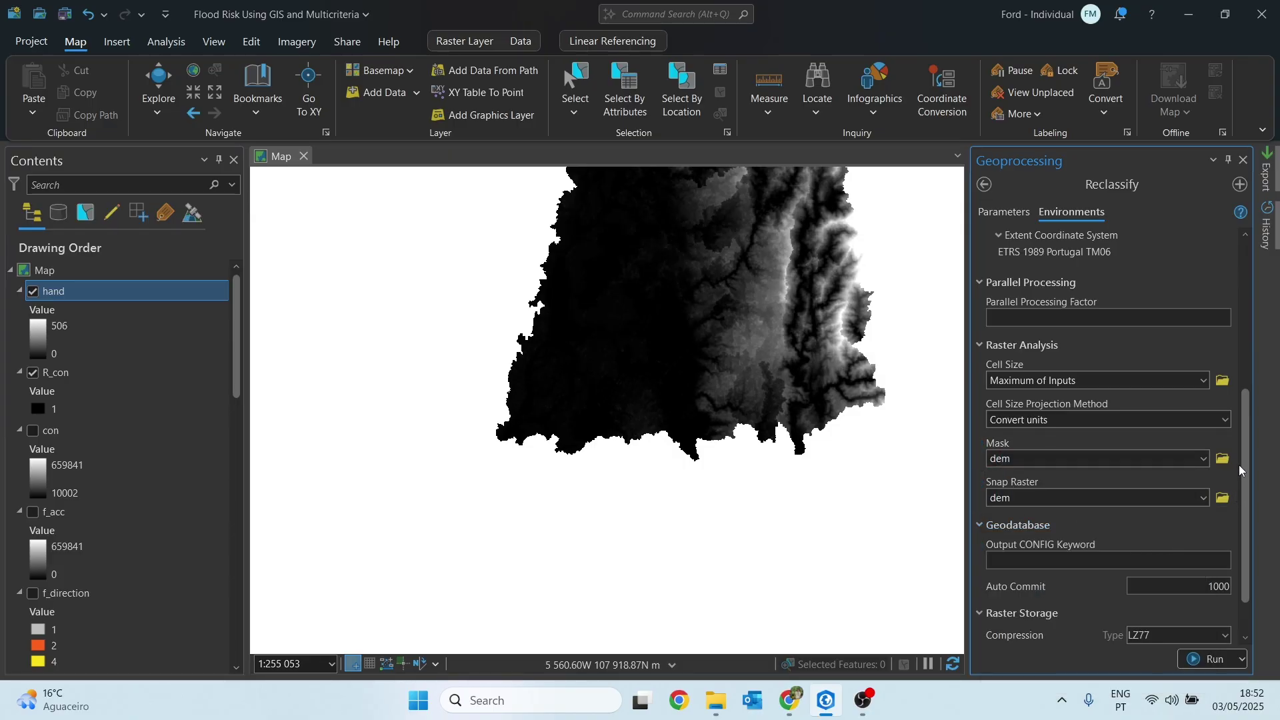
{"action": "left_click", "coordinate": [1023, 210]}
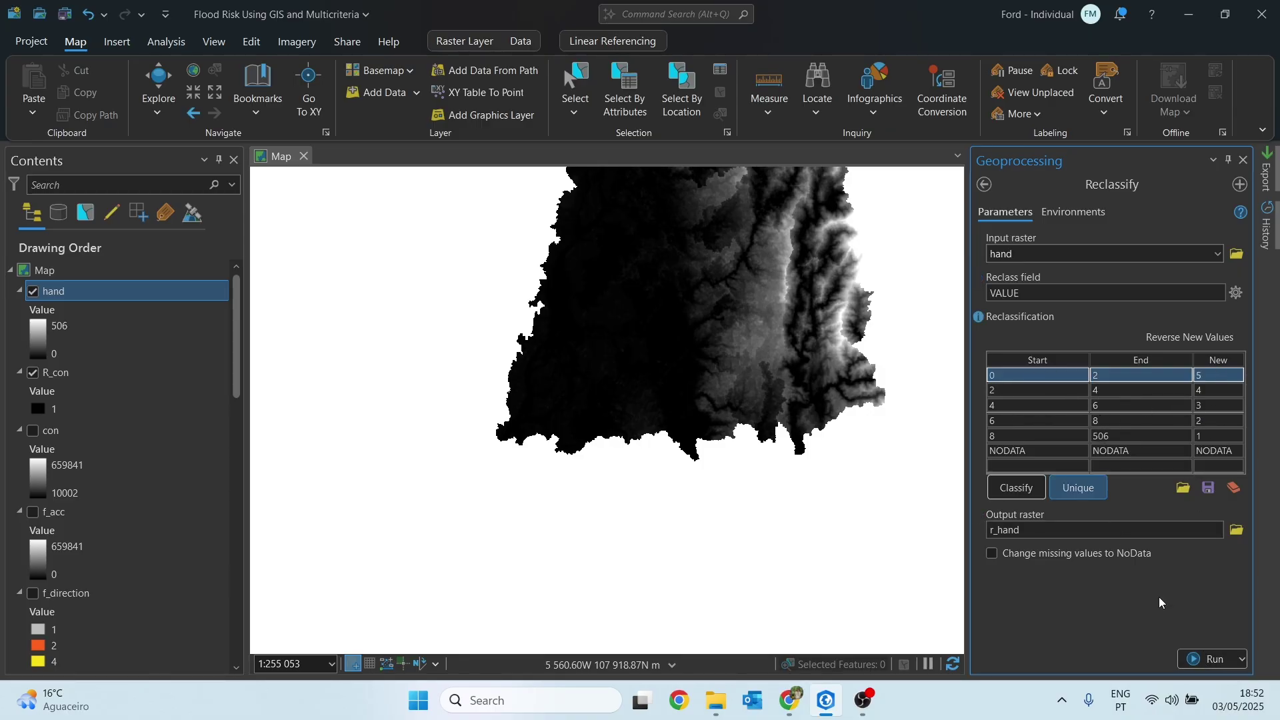
- Run Reclassify to create the r_hand layer and select class 5 in its legend
{"action": "left_click", "coordinate": [1198, 660]}
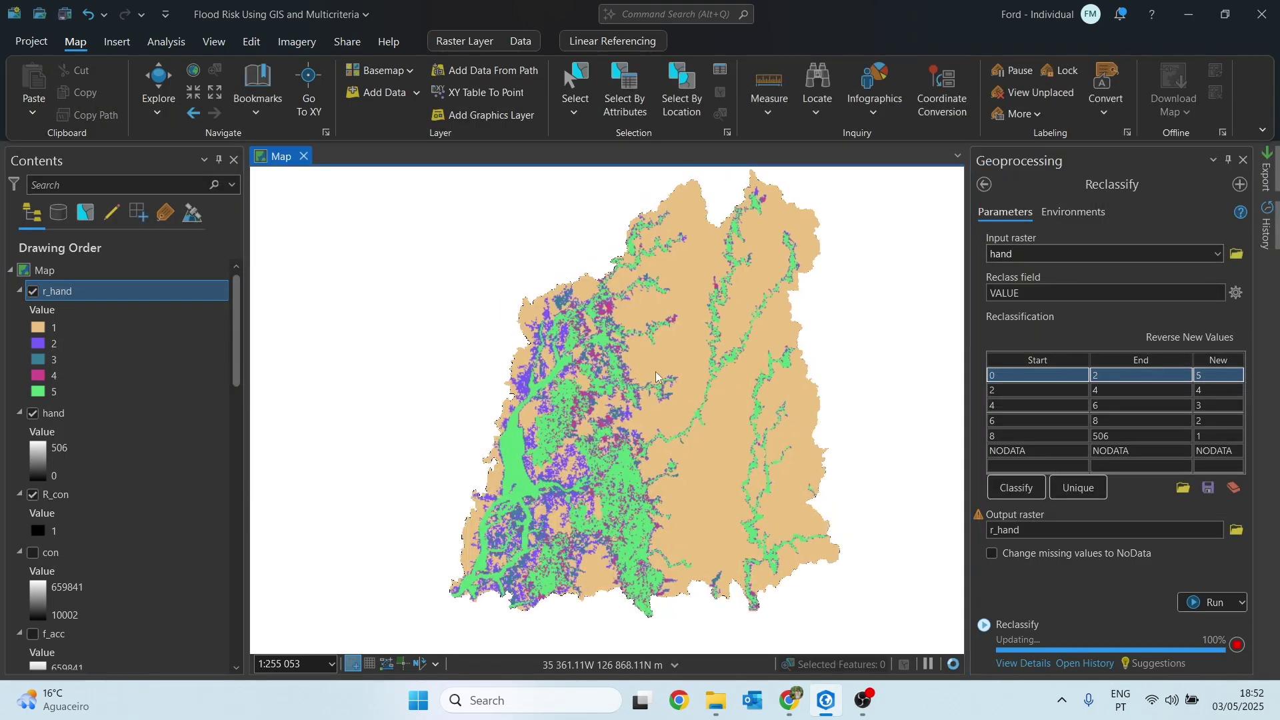
{"action": "left_click", "coordinate": [39, 397]}
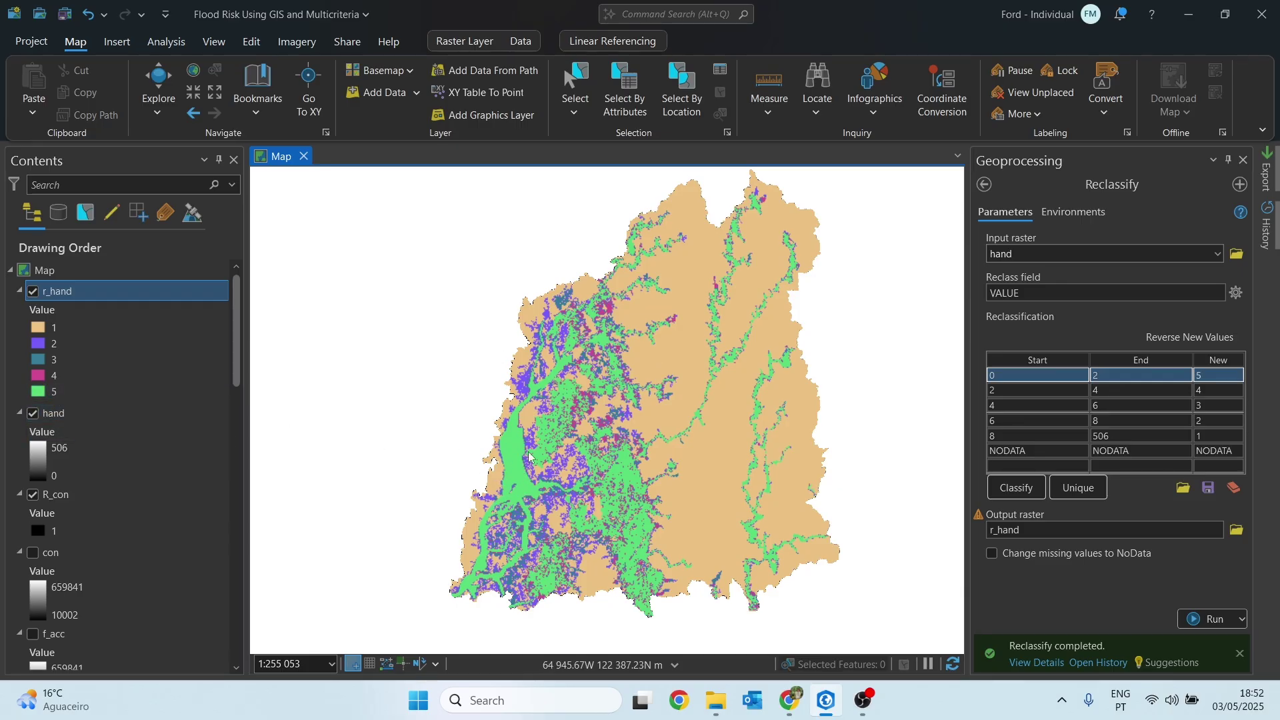
{"action": "left_click", "coordinate": [41, 392]}
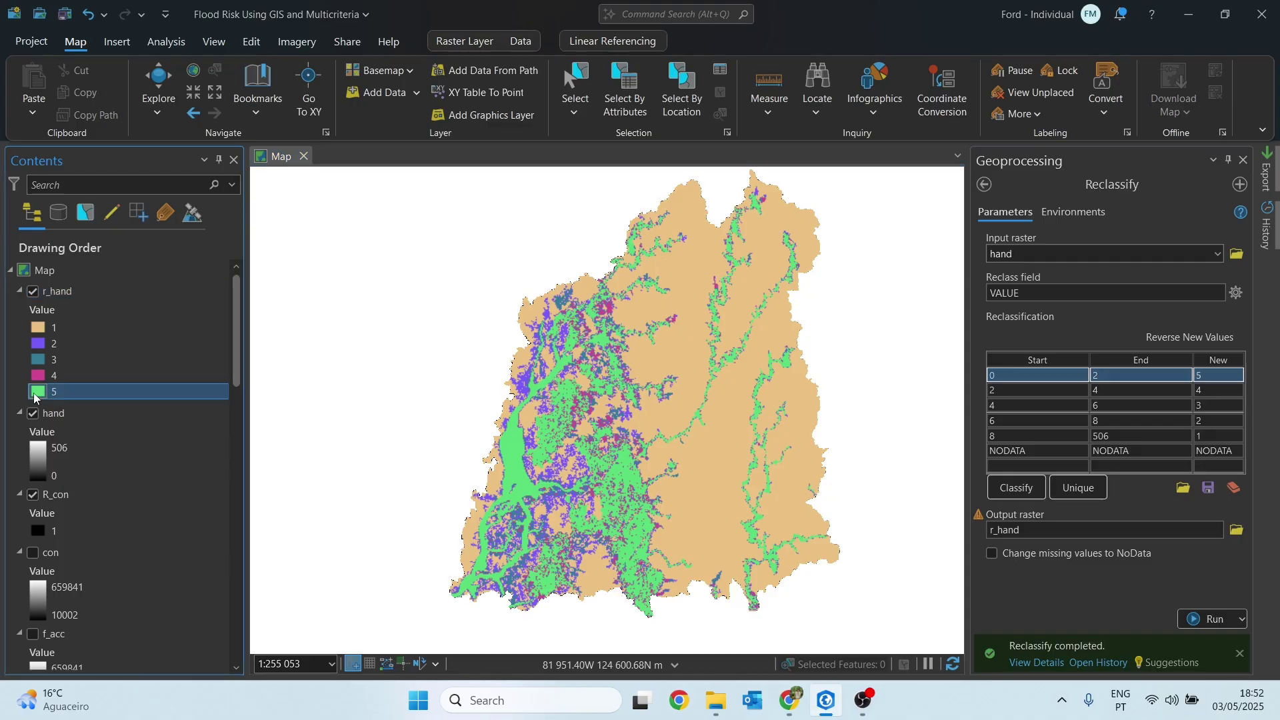
- Colour r_hand classes 5 dark red, 4 orange, 3 yellow, 2 light green, 1 dark green, then close symbology
{"action": "left_click", "coordinate": [745, 560]}
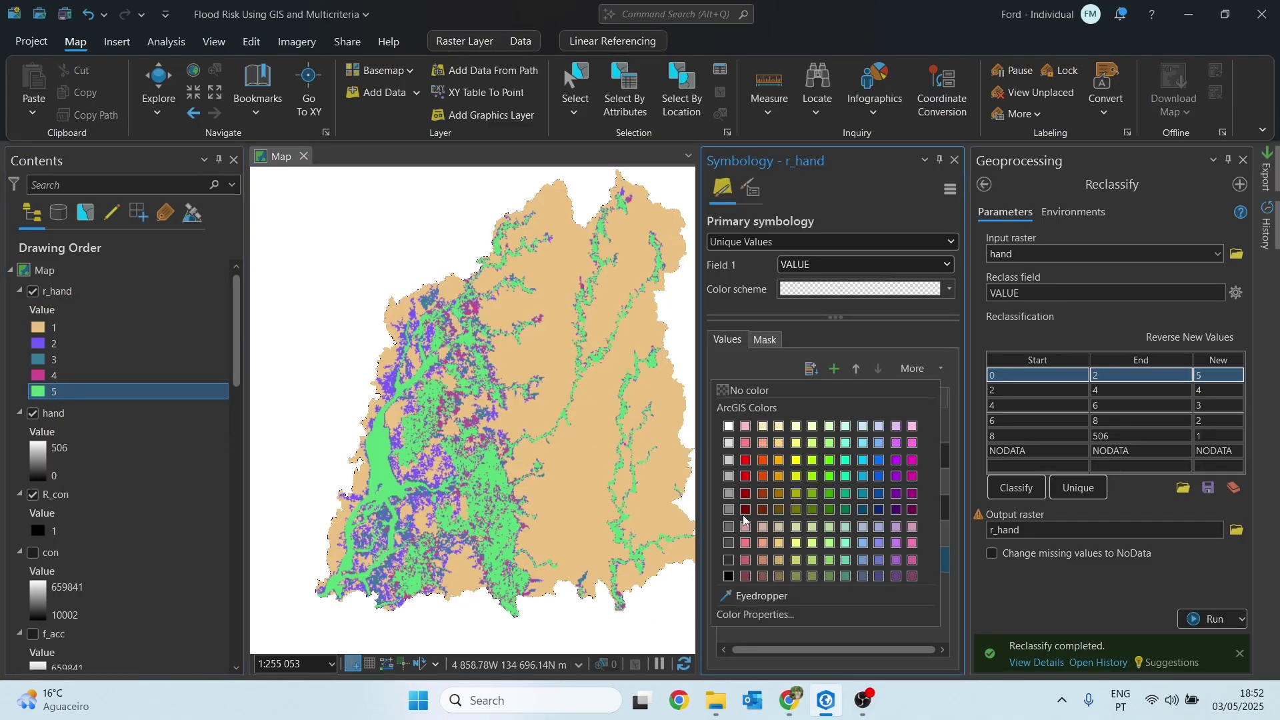
{"action": "left_click", "coordinate": [746, 503]}
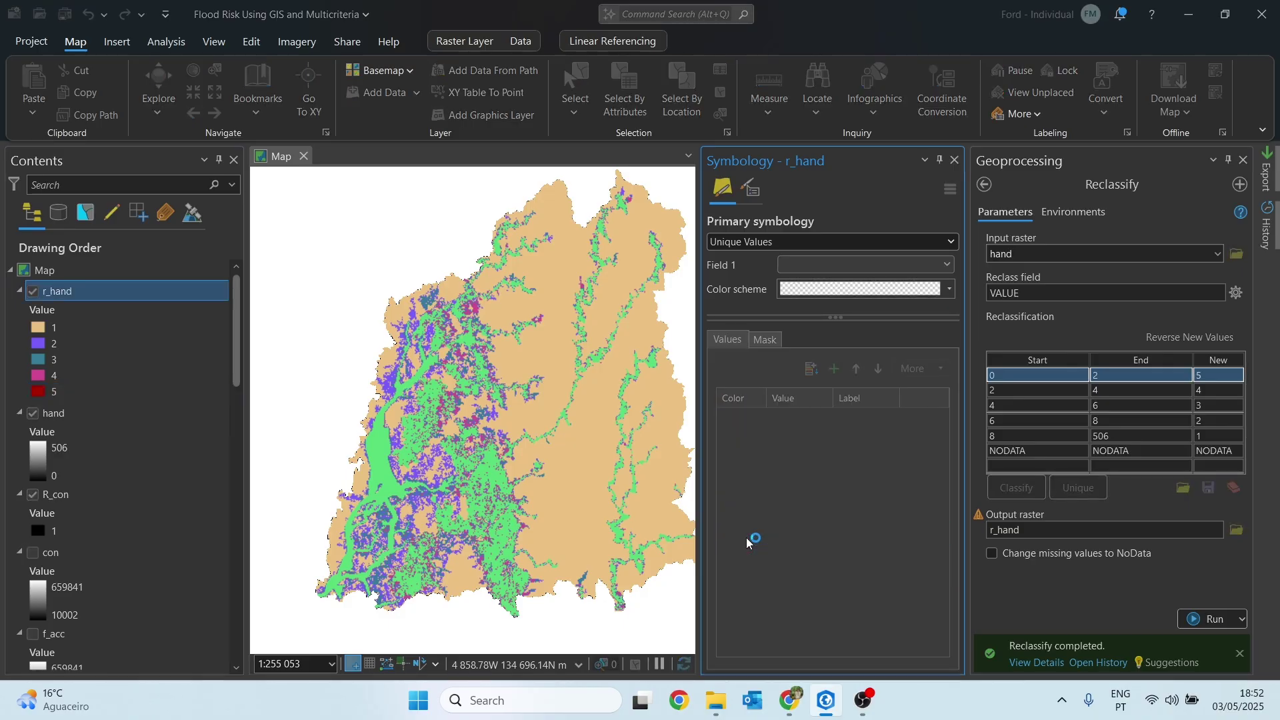
{"action": "left_click", "coordinate": [745, 534]}
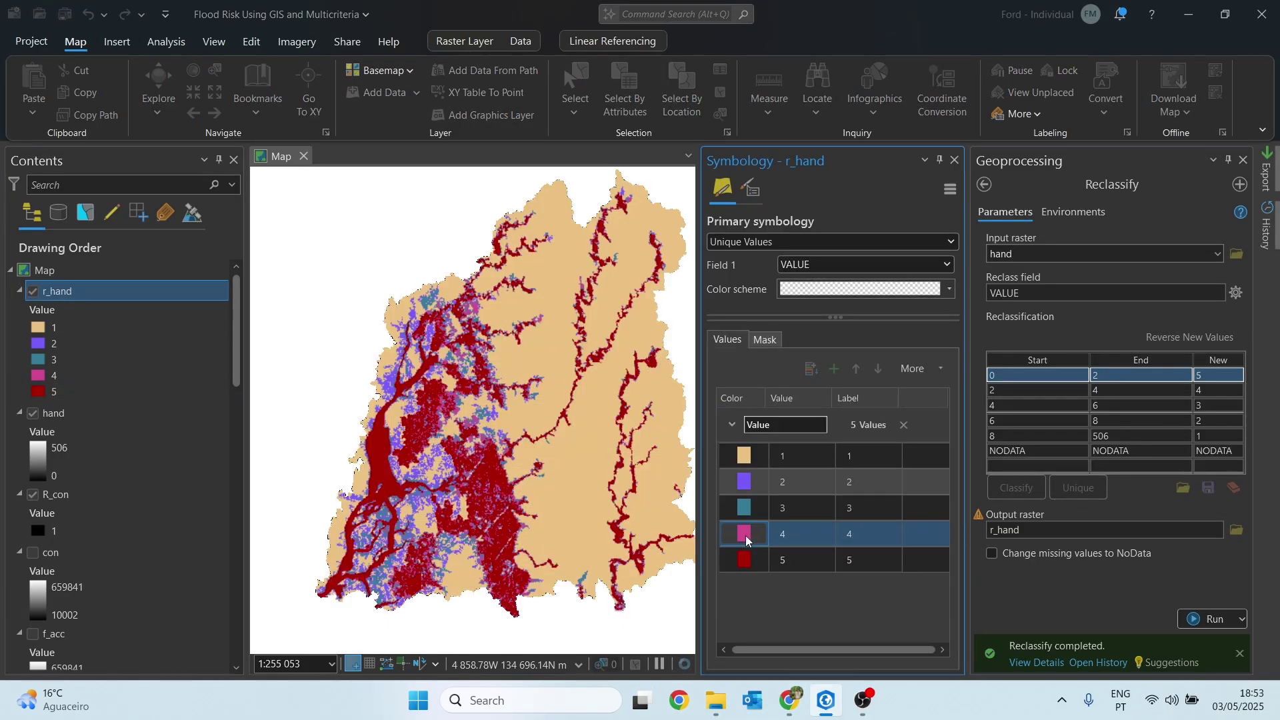
{"action": "left_click", "coordinate": [779, 476]}
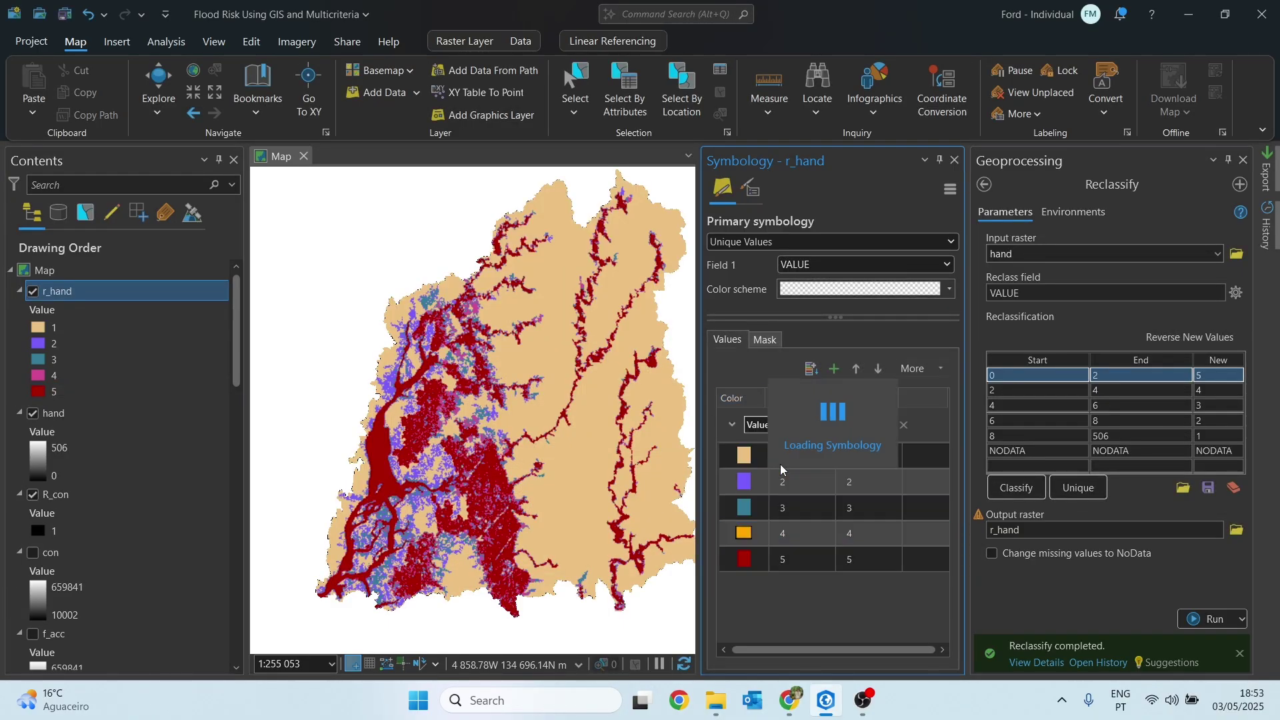
{"action": "left_click", "coordinate": [745, 509]}
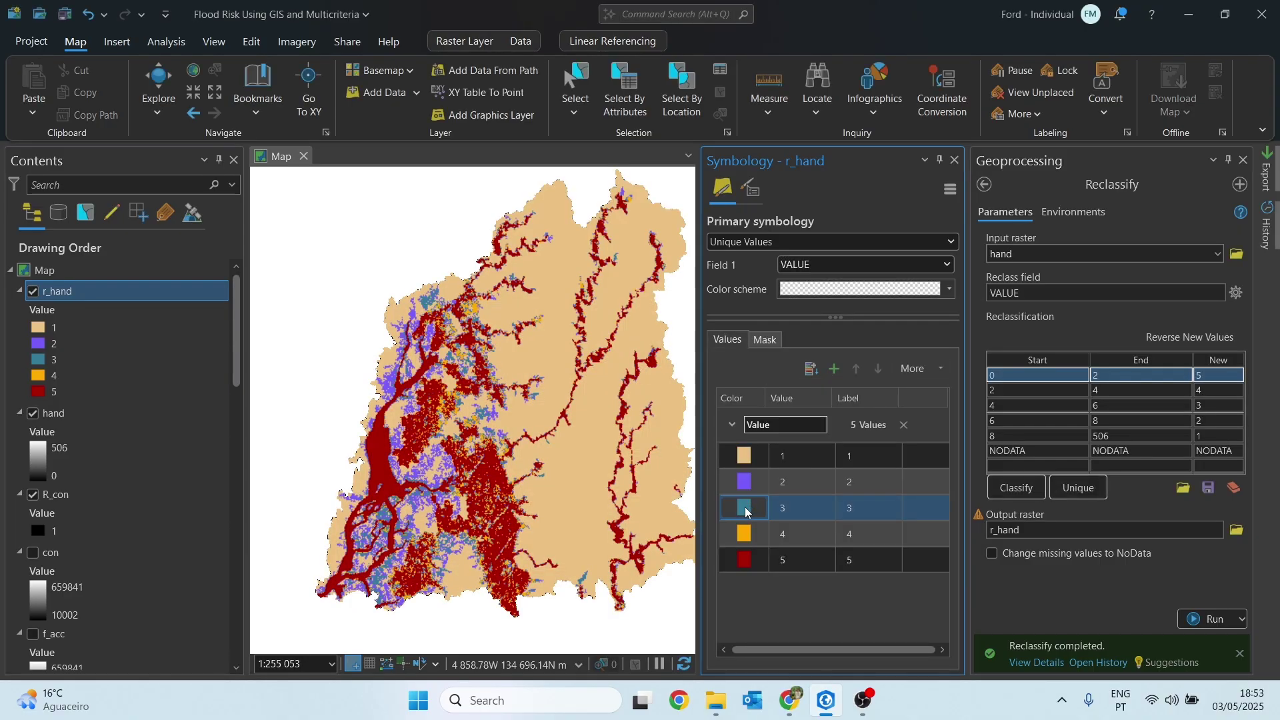
{"action": "left_click", "coordinate": [746, 509]}
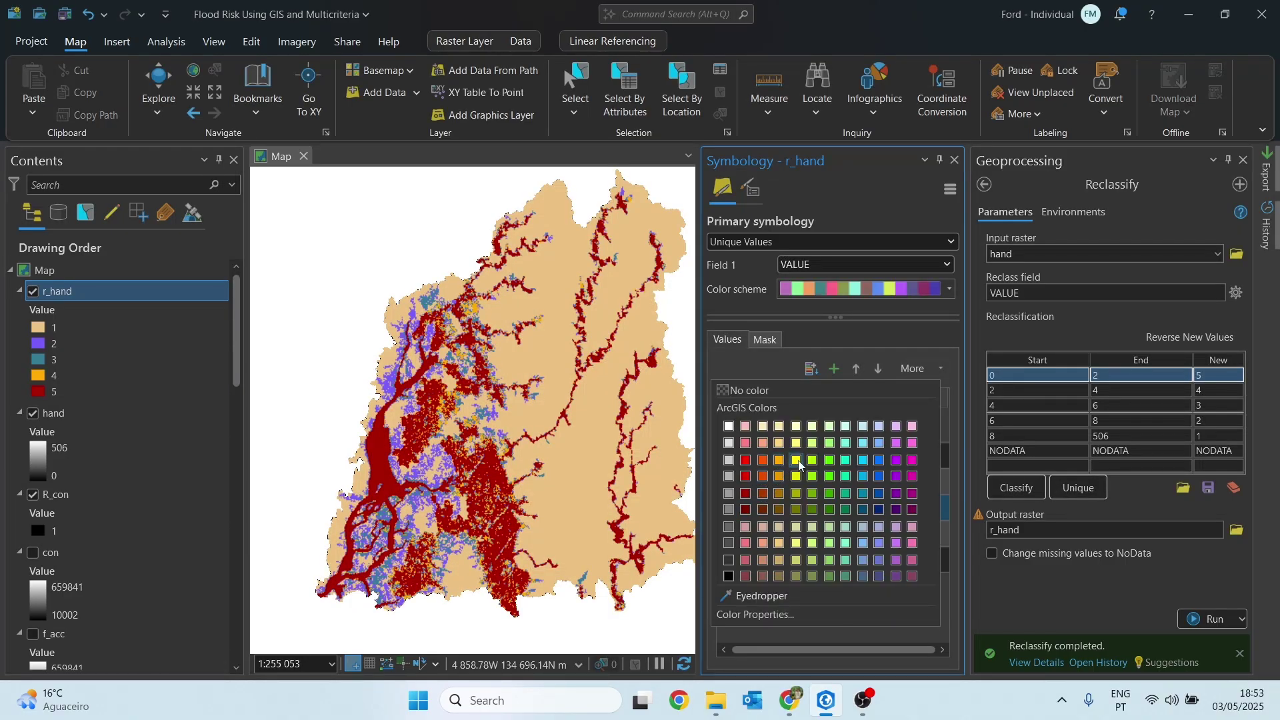
{"action": "left_click", "coordinate": [797, 477]}
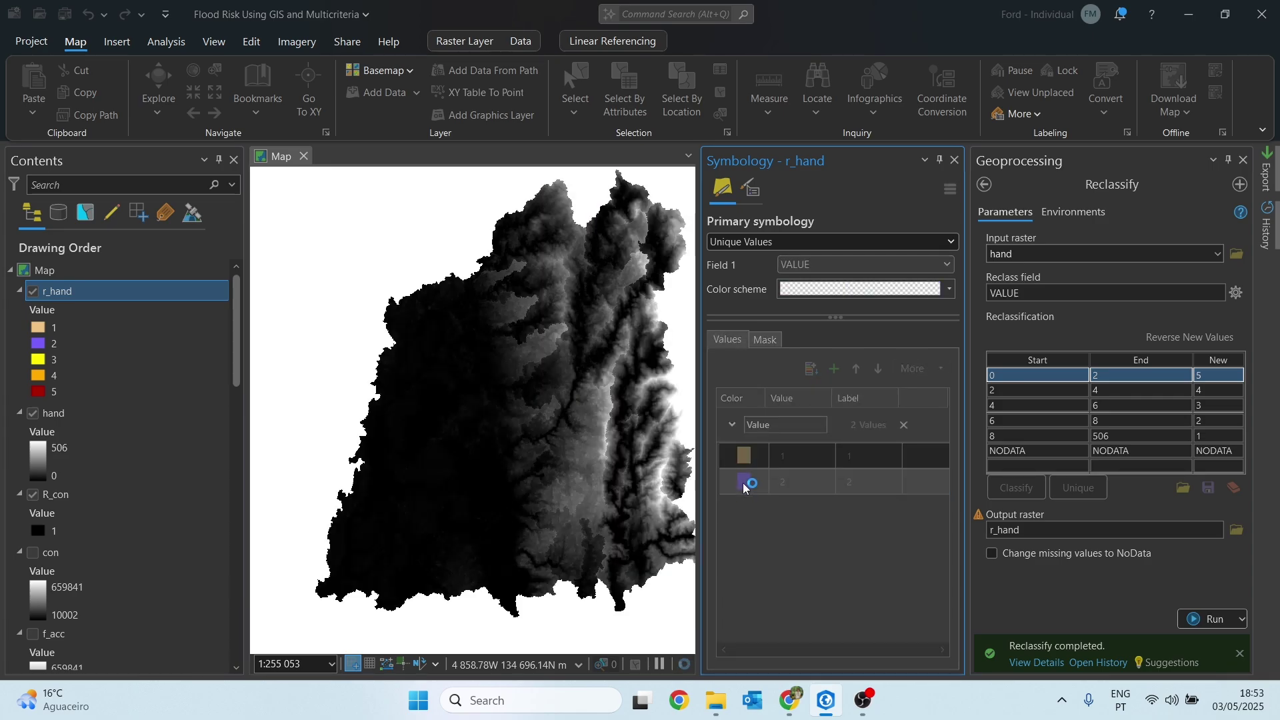
{"action": "left_click", "coordinate": [759, 482]}
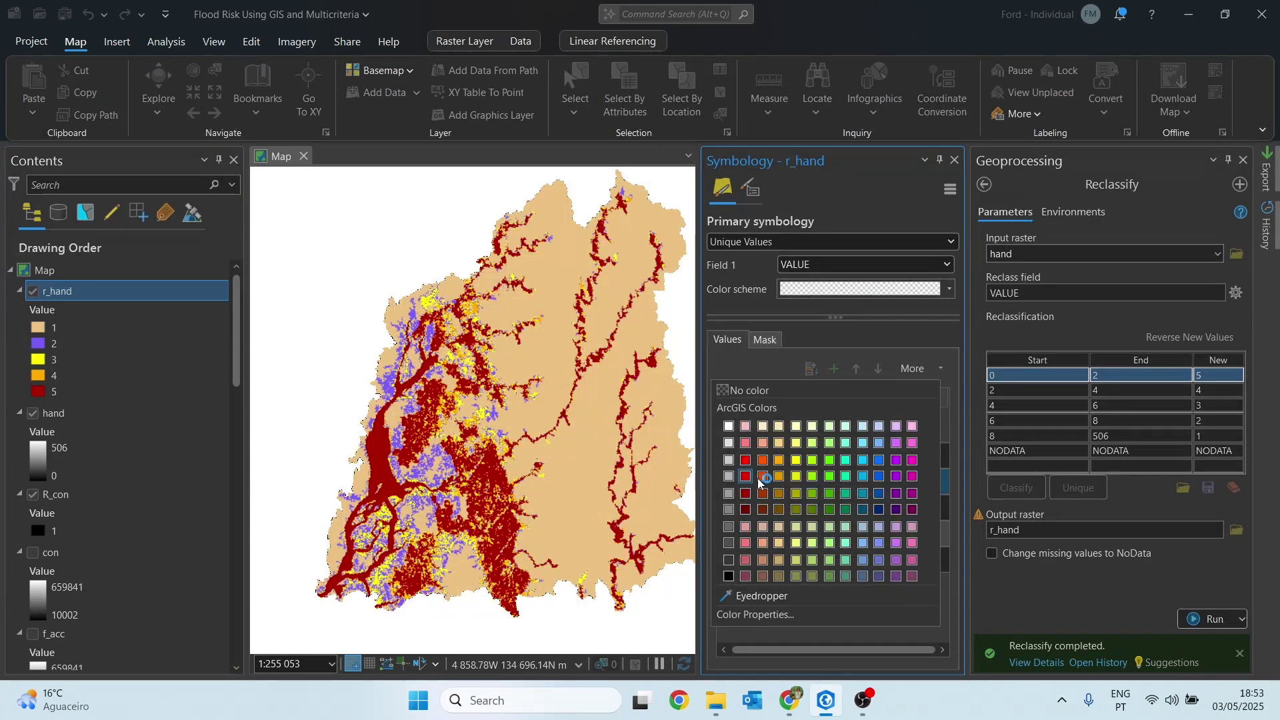
{"action": "left_click", "coordinate": [829, 476]}
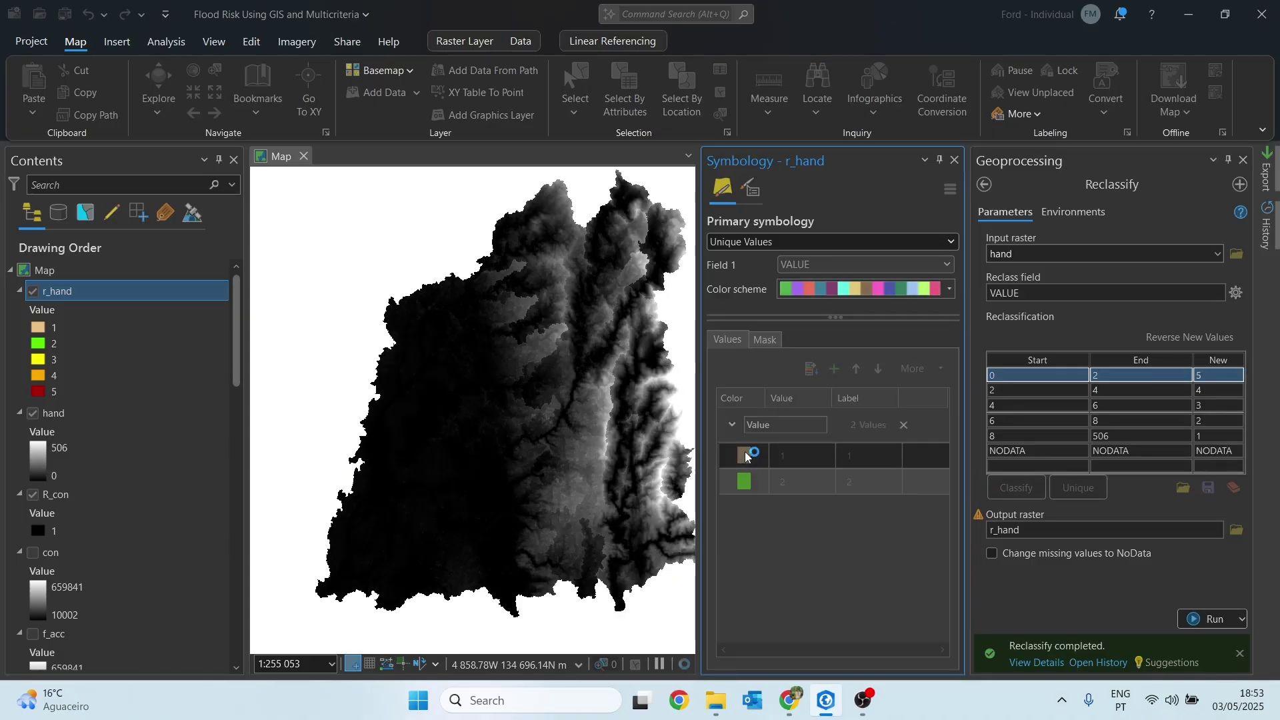
{"action": "left_click", "coordinate": [745, 458]}
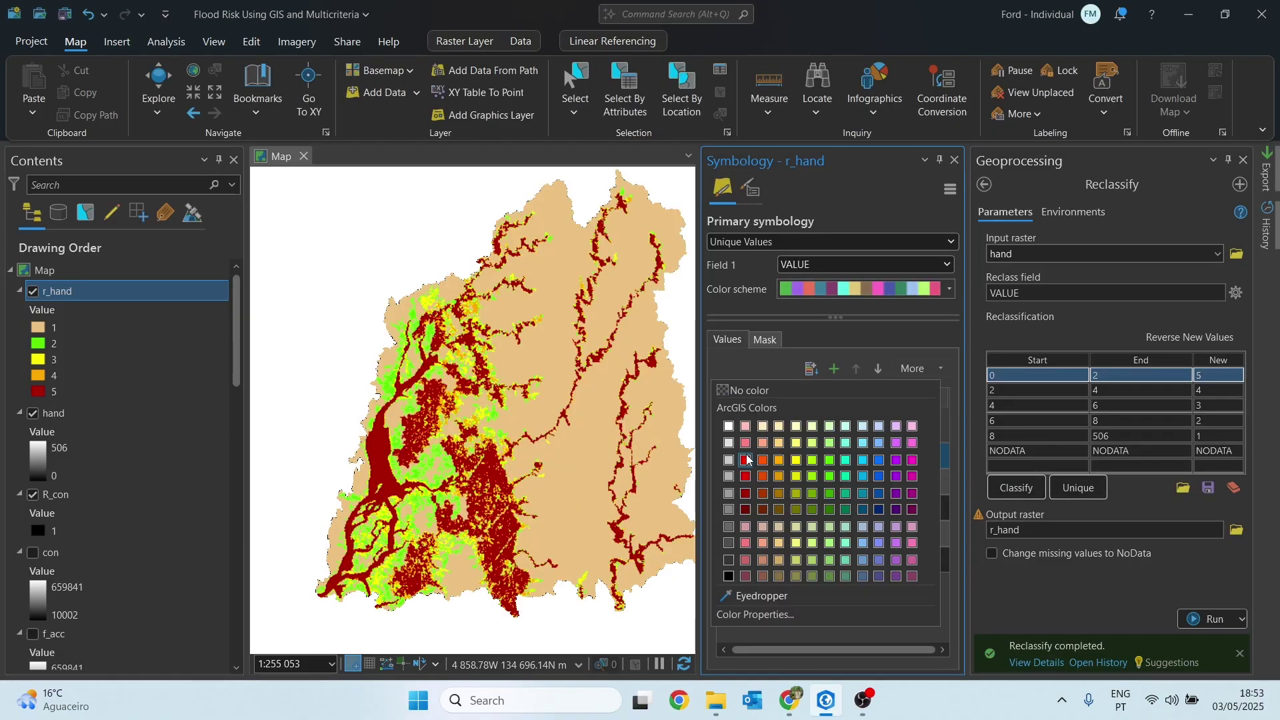
{"action": "left_click", "coordinate": [831, 510]}
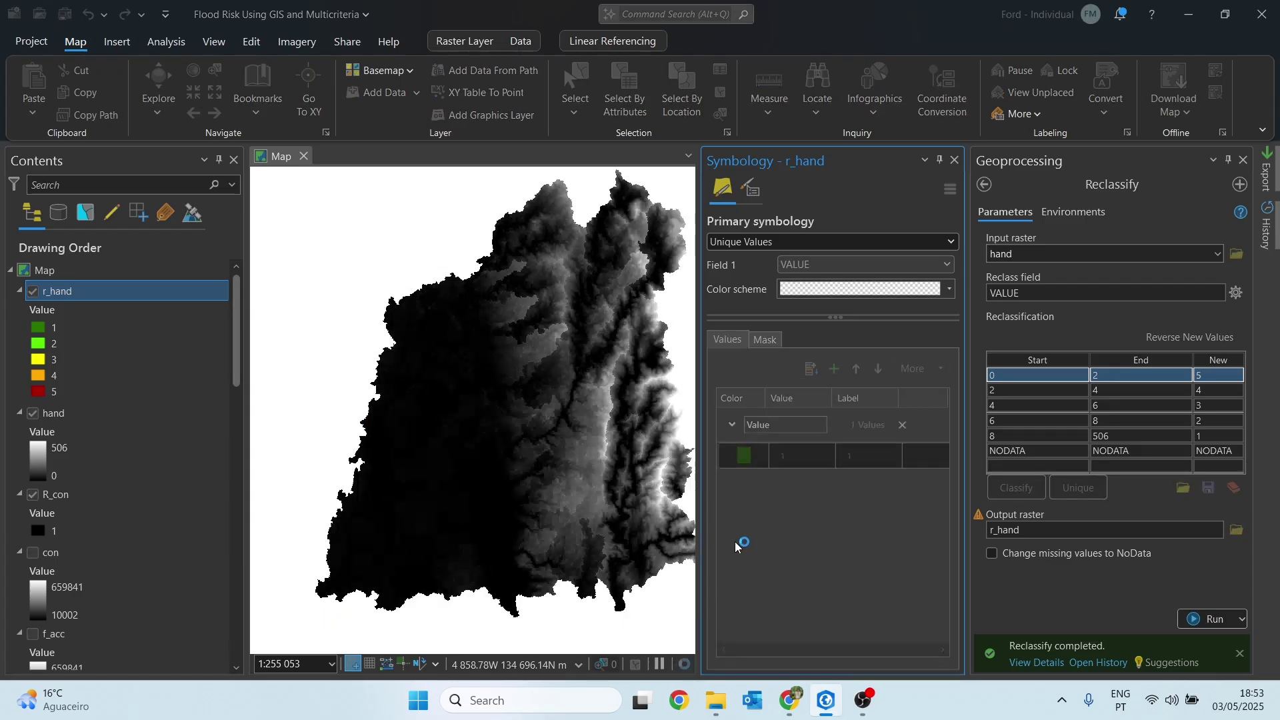
{"action": "left_click", "coordinate": [955, 161]}
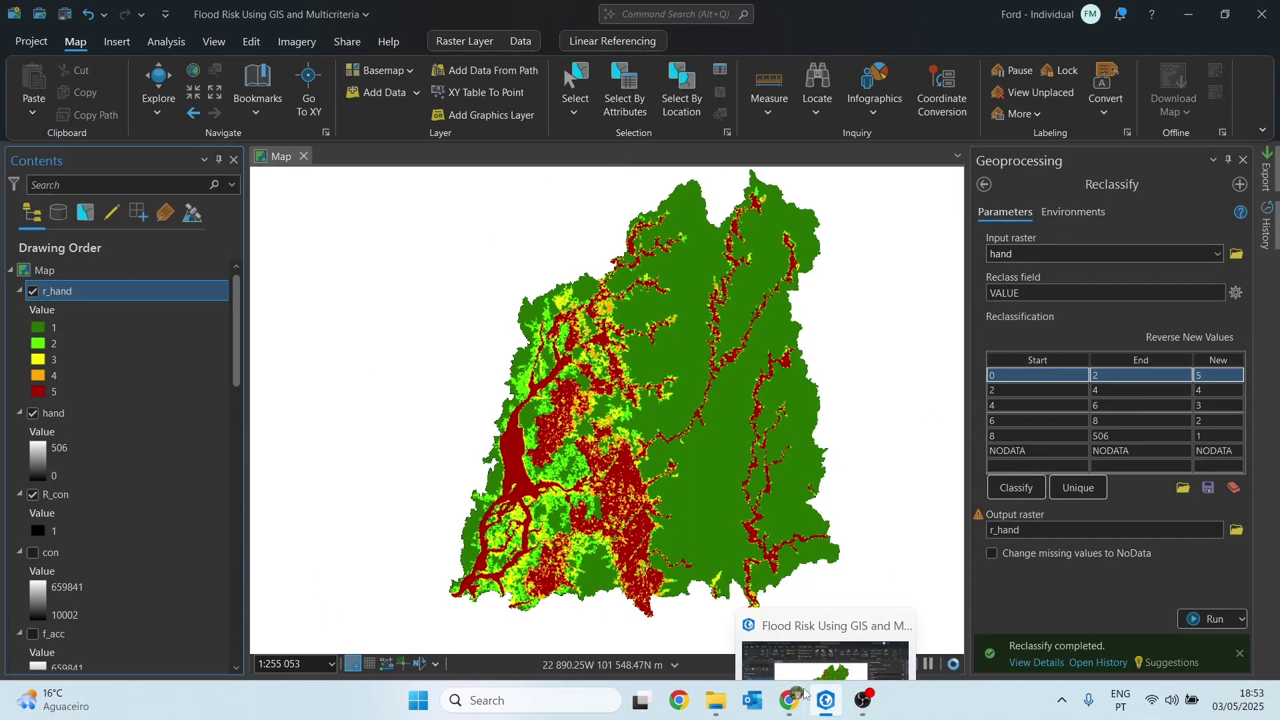
- Bring the geosciences paper PDF in Chrome to the front, showing Table 2
{"action": "mouse_move", "coordinate": [791, 699]}
{"action": "left_click", "coordinate": [942, 617]}
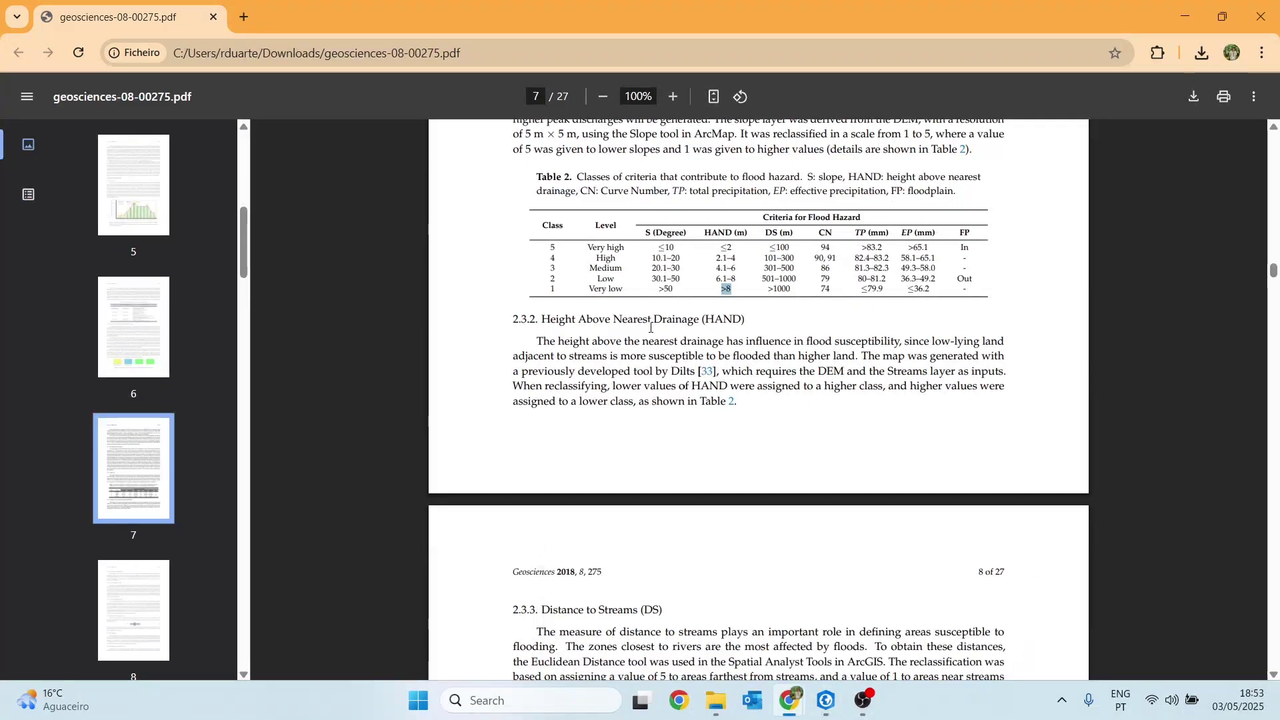